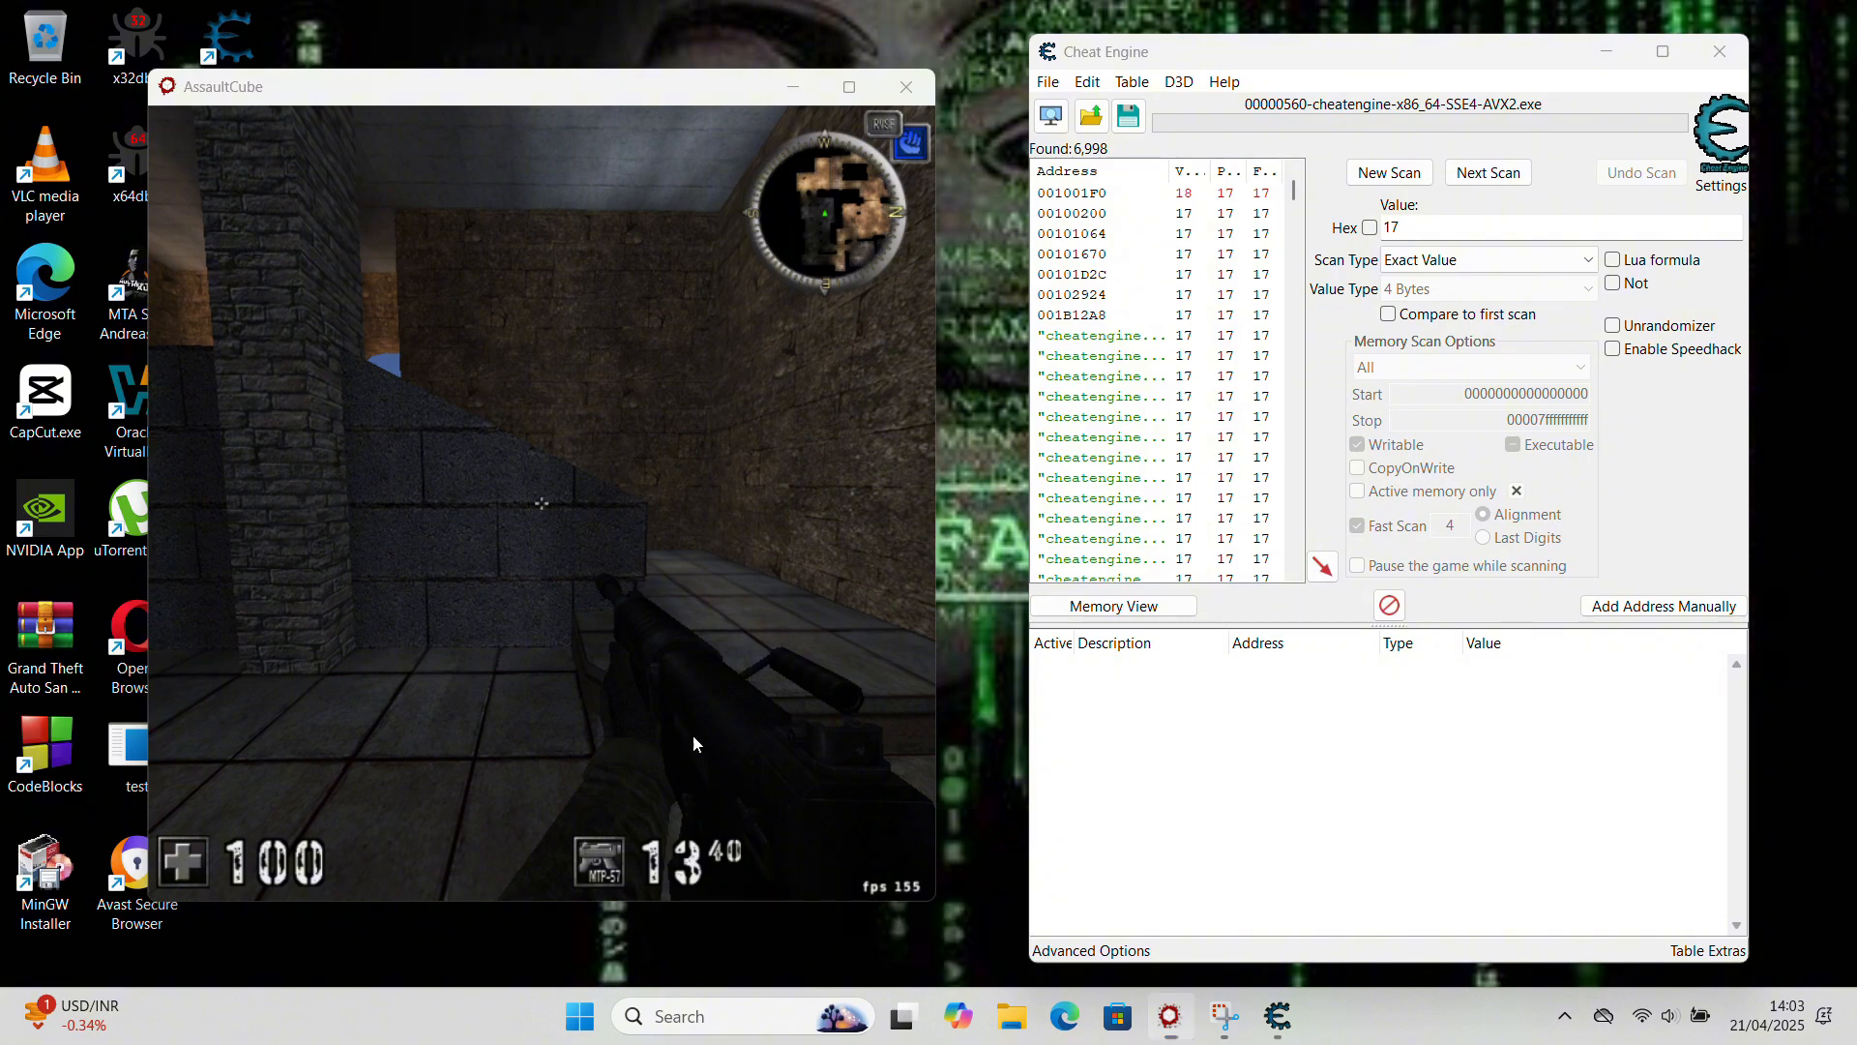
# - Scan for the current ammo count of 13, restarting as a fresh exact-value scan
pyautogui.press('super')
pyautogui.click(1422, 229)
pyautogui.write('13')
pyautogui.click(1488, 172)
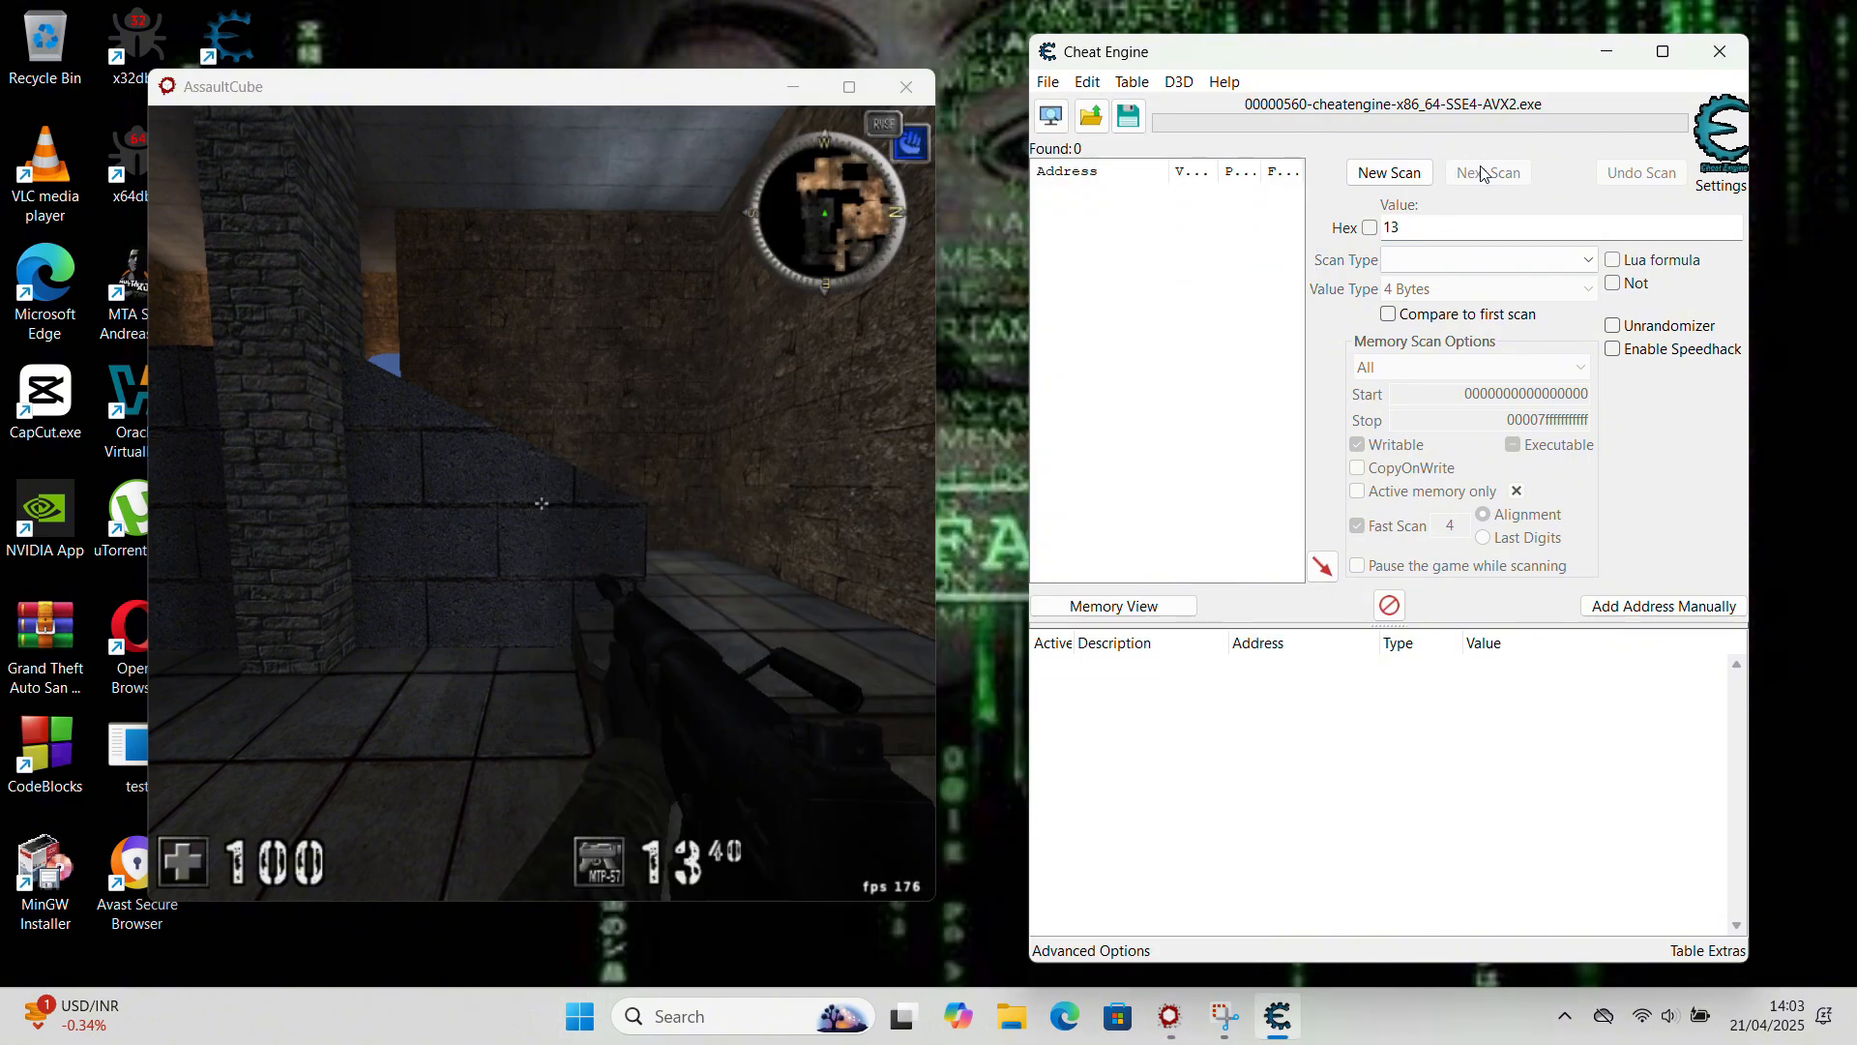
pyautogui.click(1390, 174)
pyautogui.click(1390, 172)
# - Fire one shot in AssaultCube and try to narrow the scan results to the value 12
pyautogui.click(844, 468)
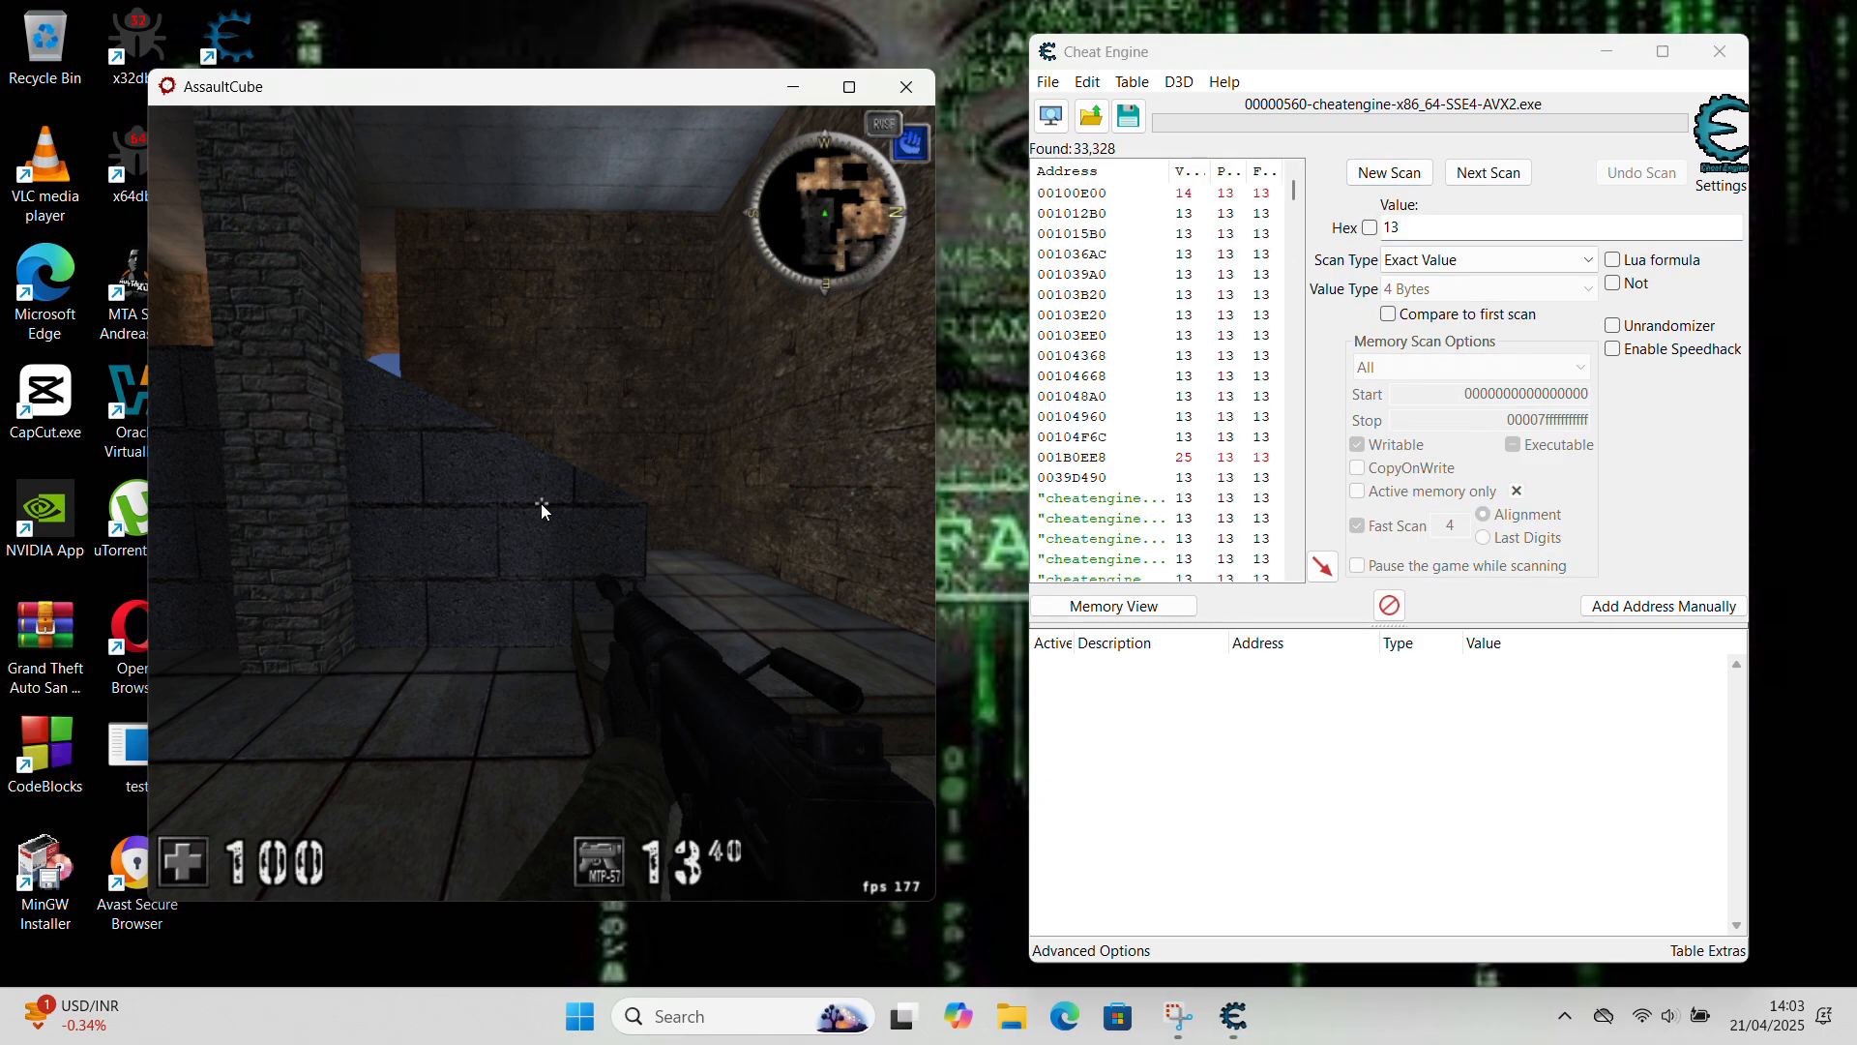
pyautogui.click(542, 503)
pyautogui.press('super')
pyautogui.click(1414, 230)
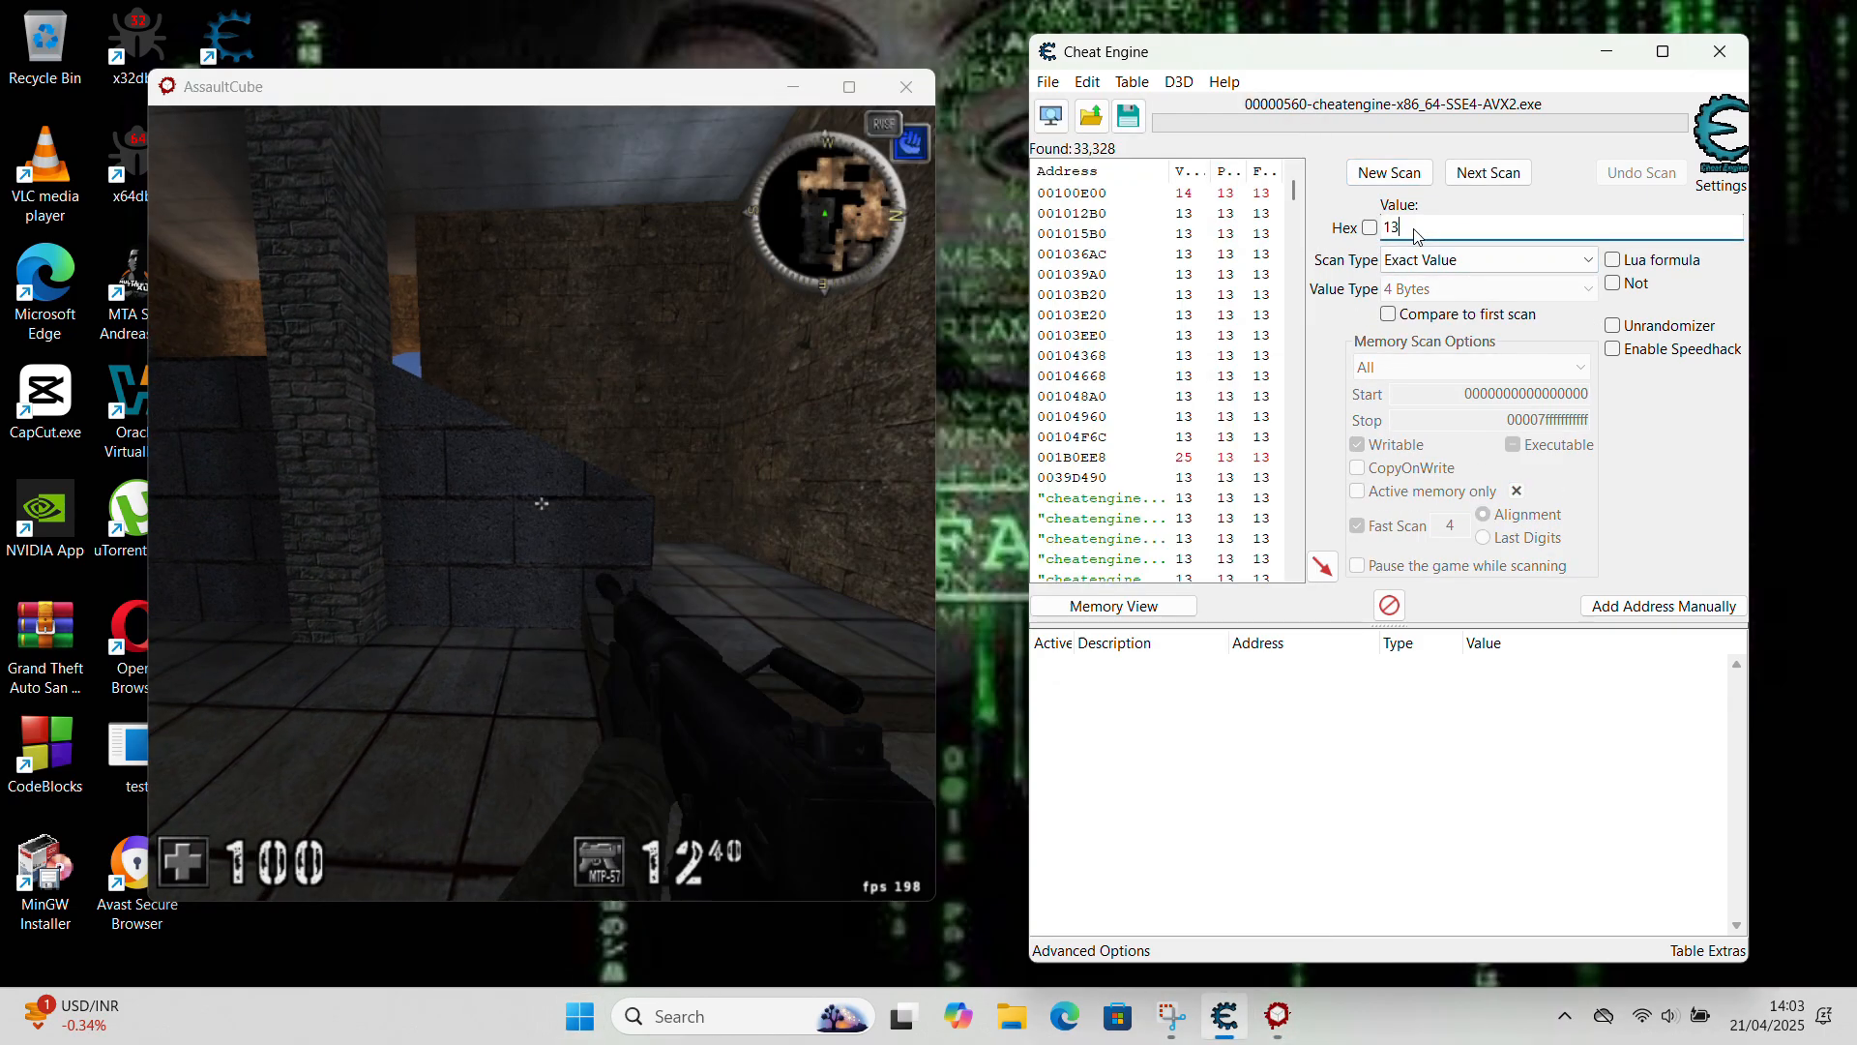
pyautogui.write('2')
pyautogui.press('Return')
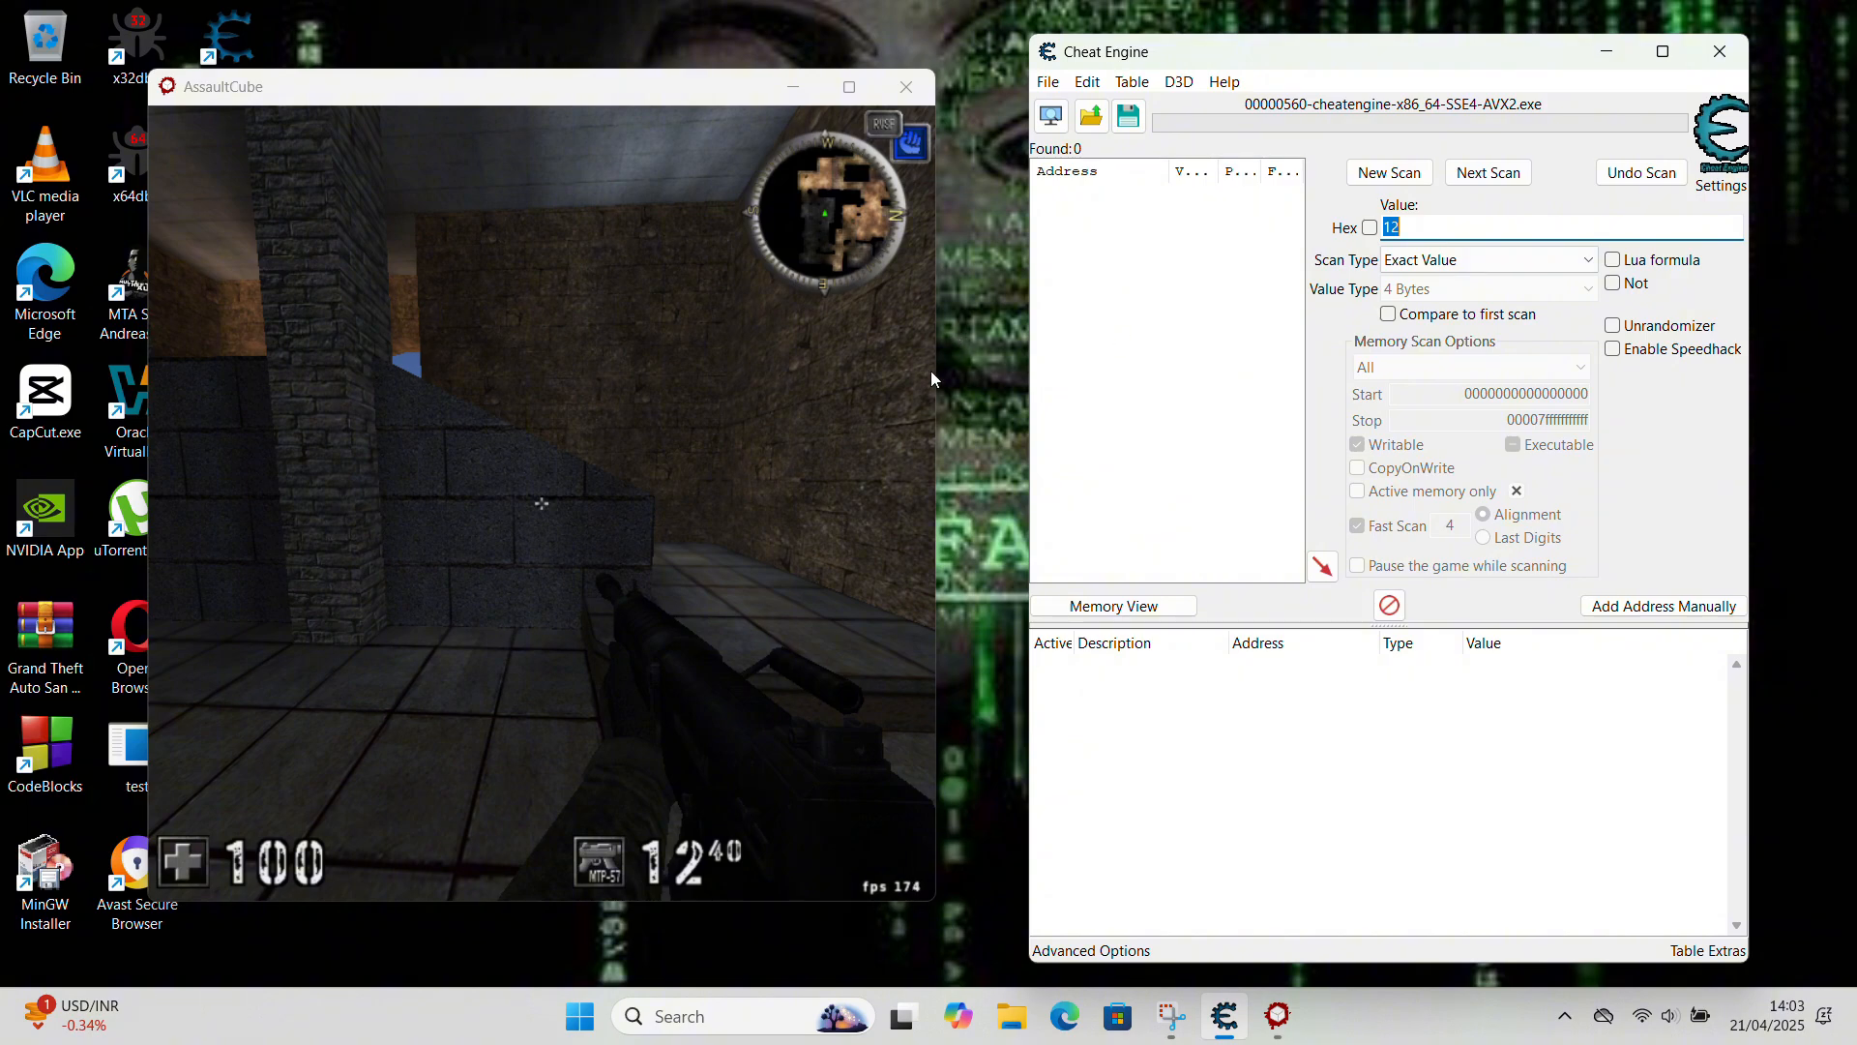
# - Reload the weapon in AssaultCube and attach Cheat Engine to the AssaultCube process
pyautogui.write('r')
pyautogui.click(798, 442)
pyautogui.press('r')
pyautogui.press('super')
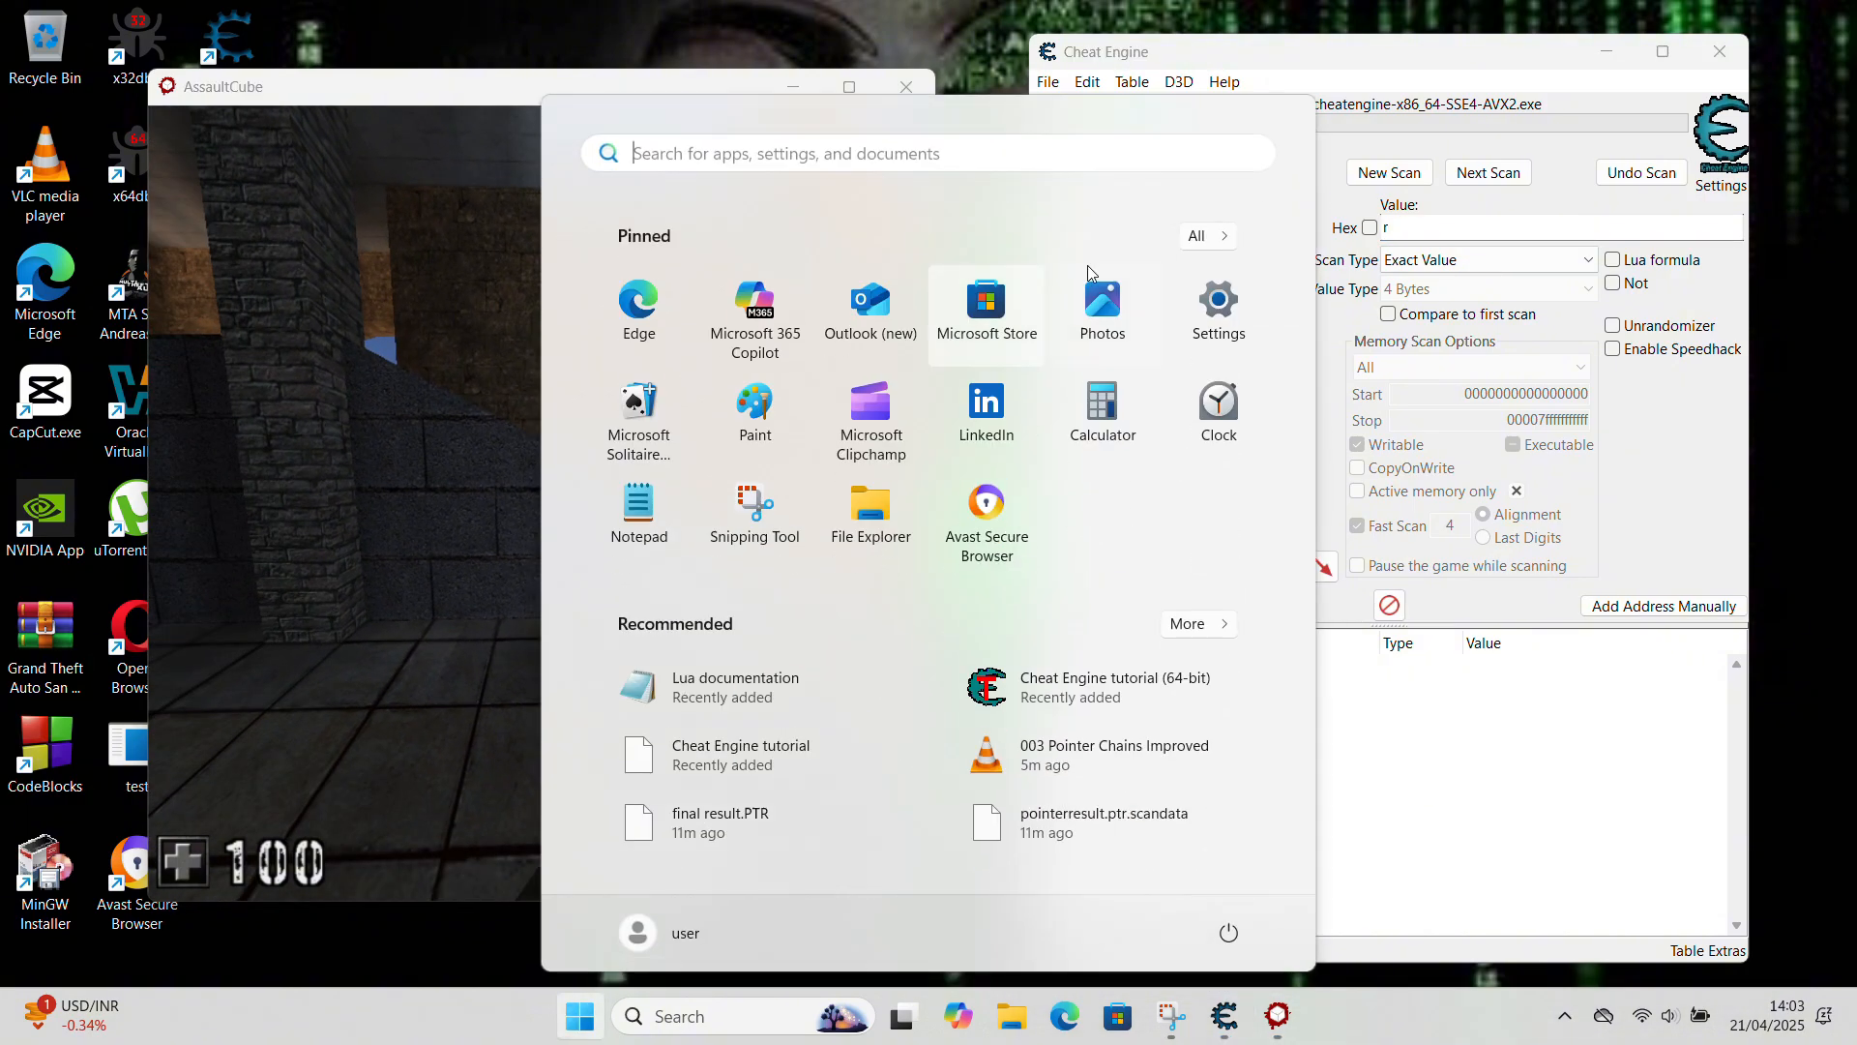
pyautogui.click(1086, 56)
pyautogui.click(1052, 117)
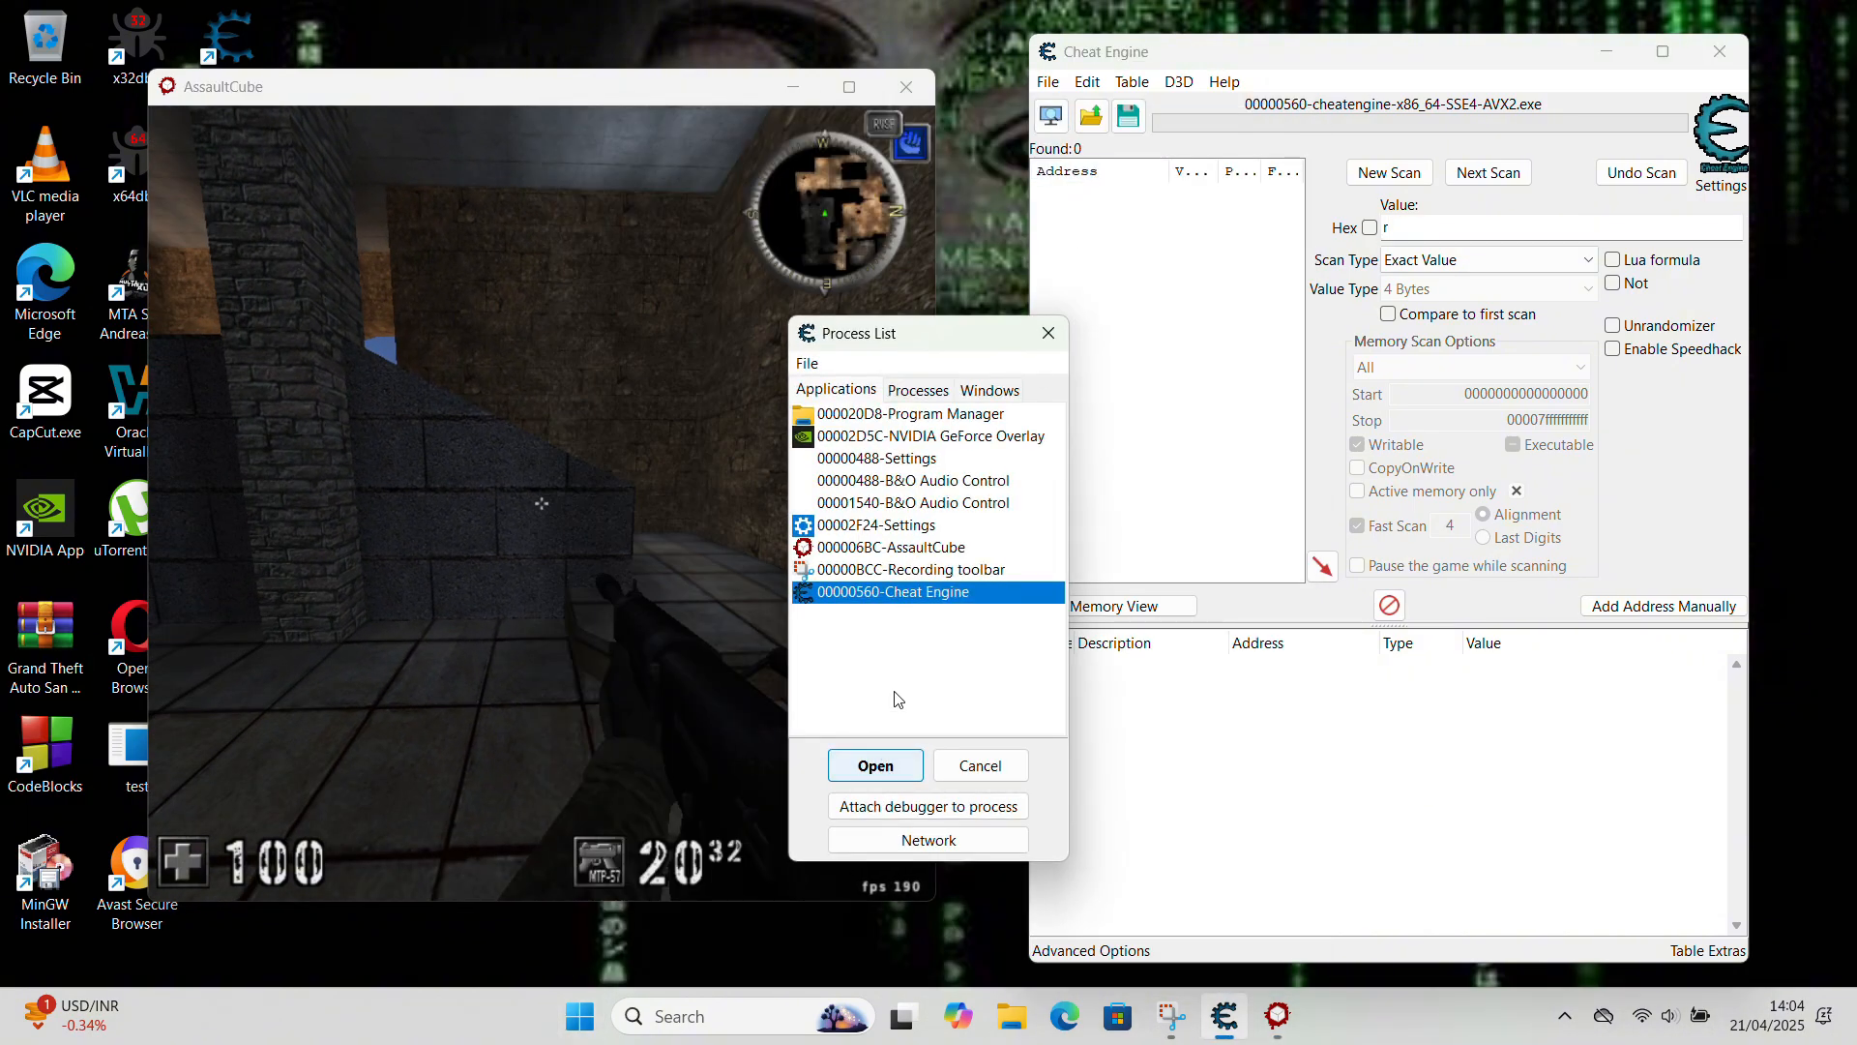
pyautogui.click(921, 547)
pyautogui.click(878, 764)
pyautogui.click(1085, 504)
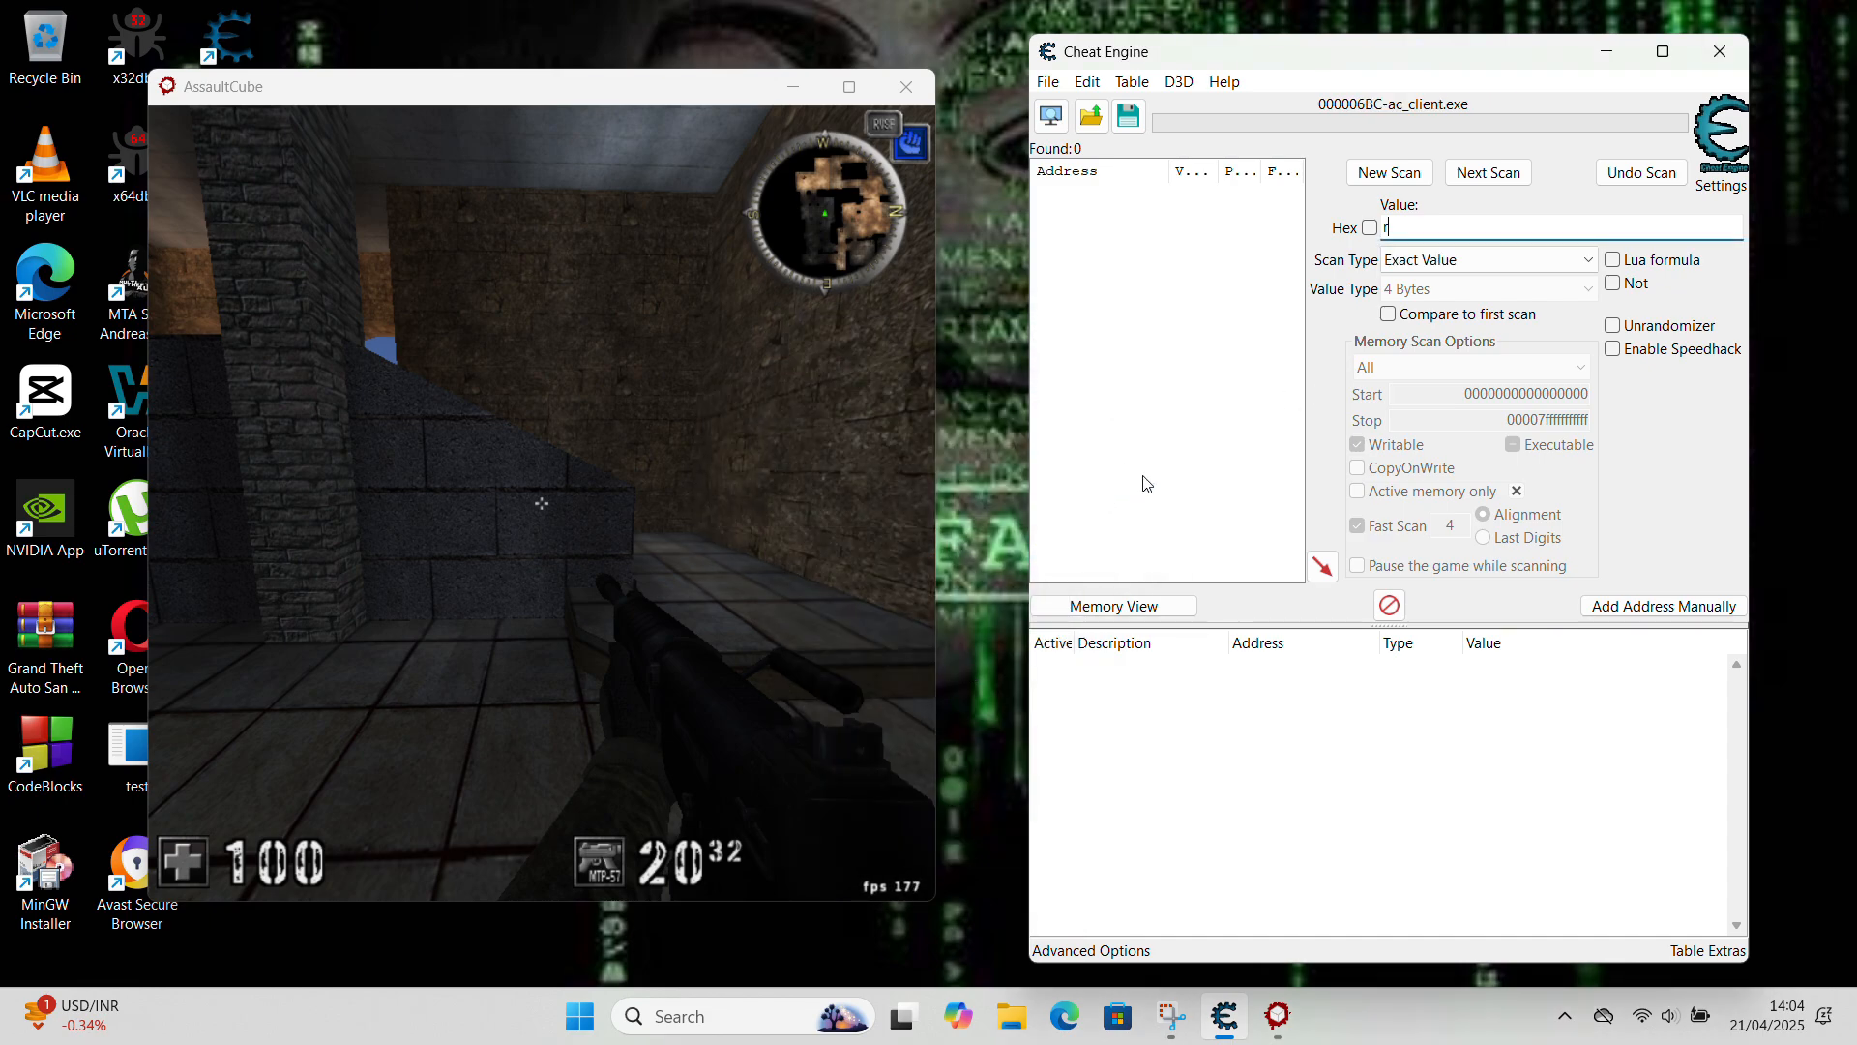
# - Fire down to 15 rounds in AssaultCube and run a new exact-value scan for 15
pyautogui.click(822, 416)
pyautogui.click(542, 503)
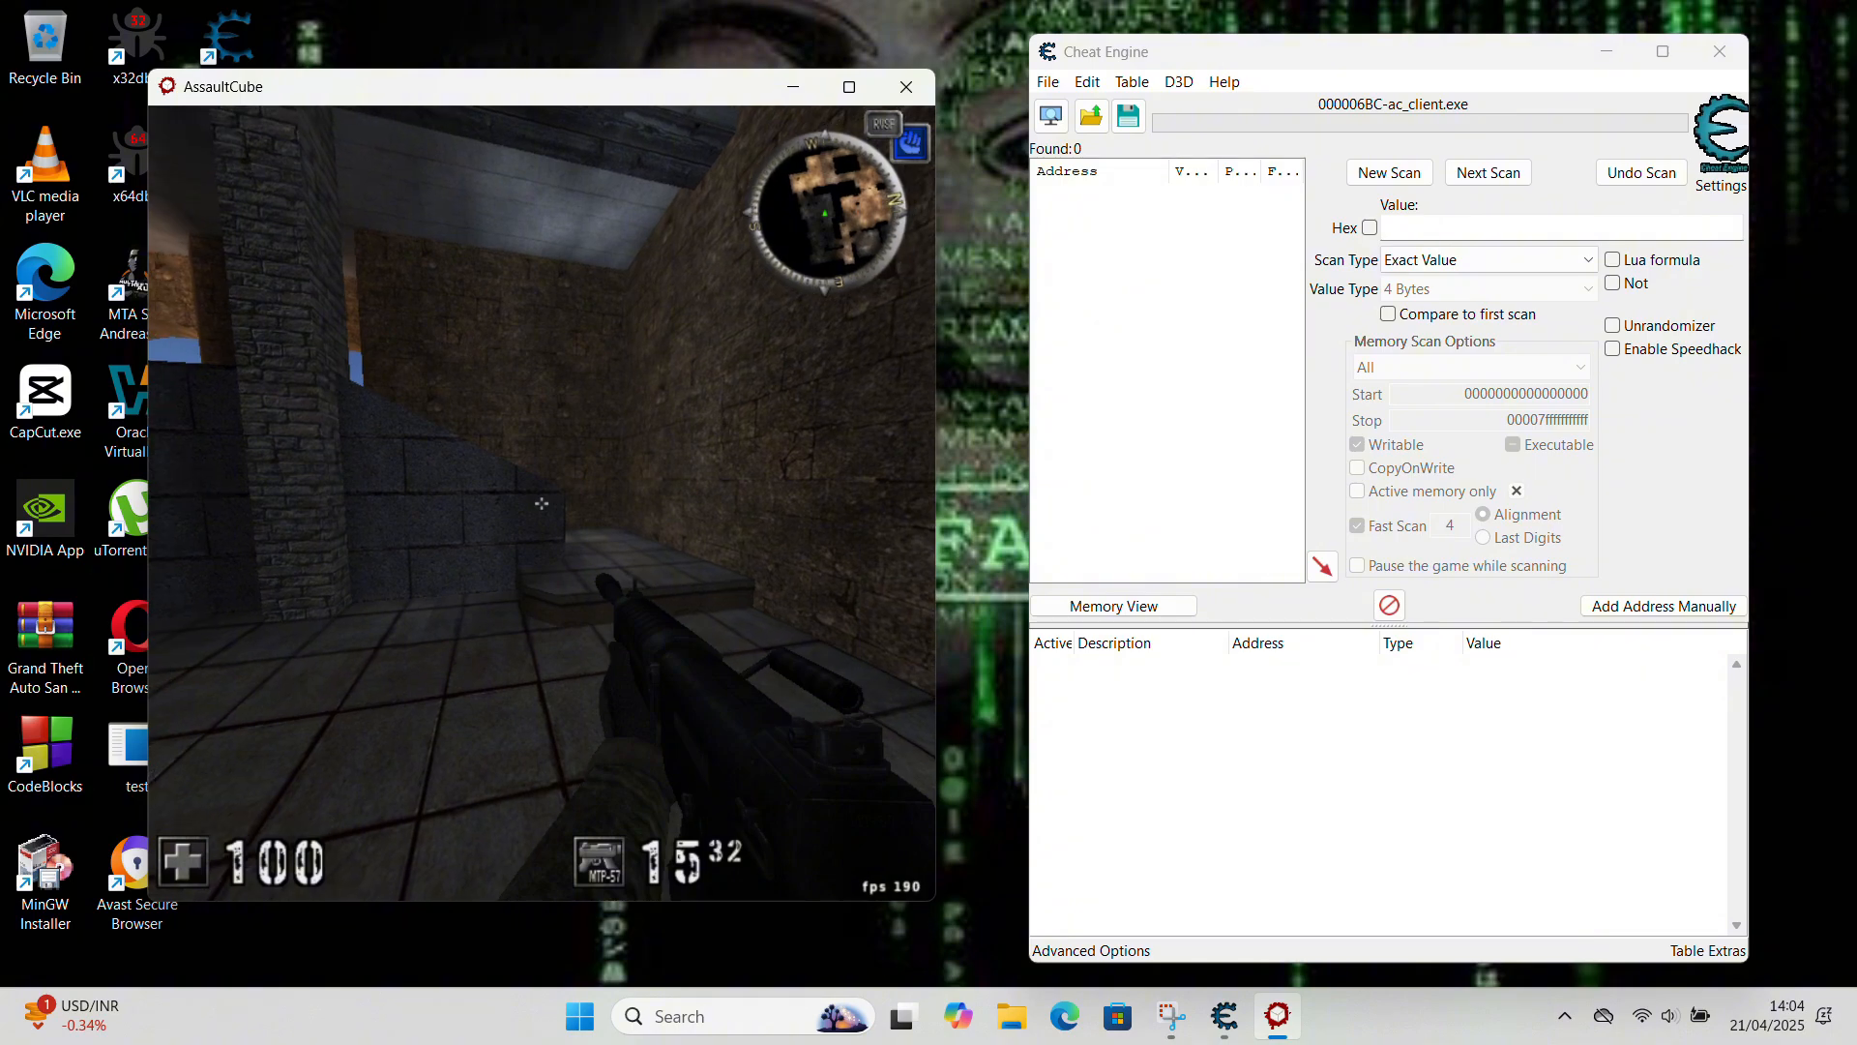
pyautogui.press('super')
pyautogui.click(1431, 236)
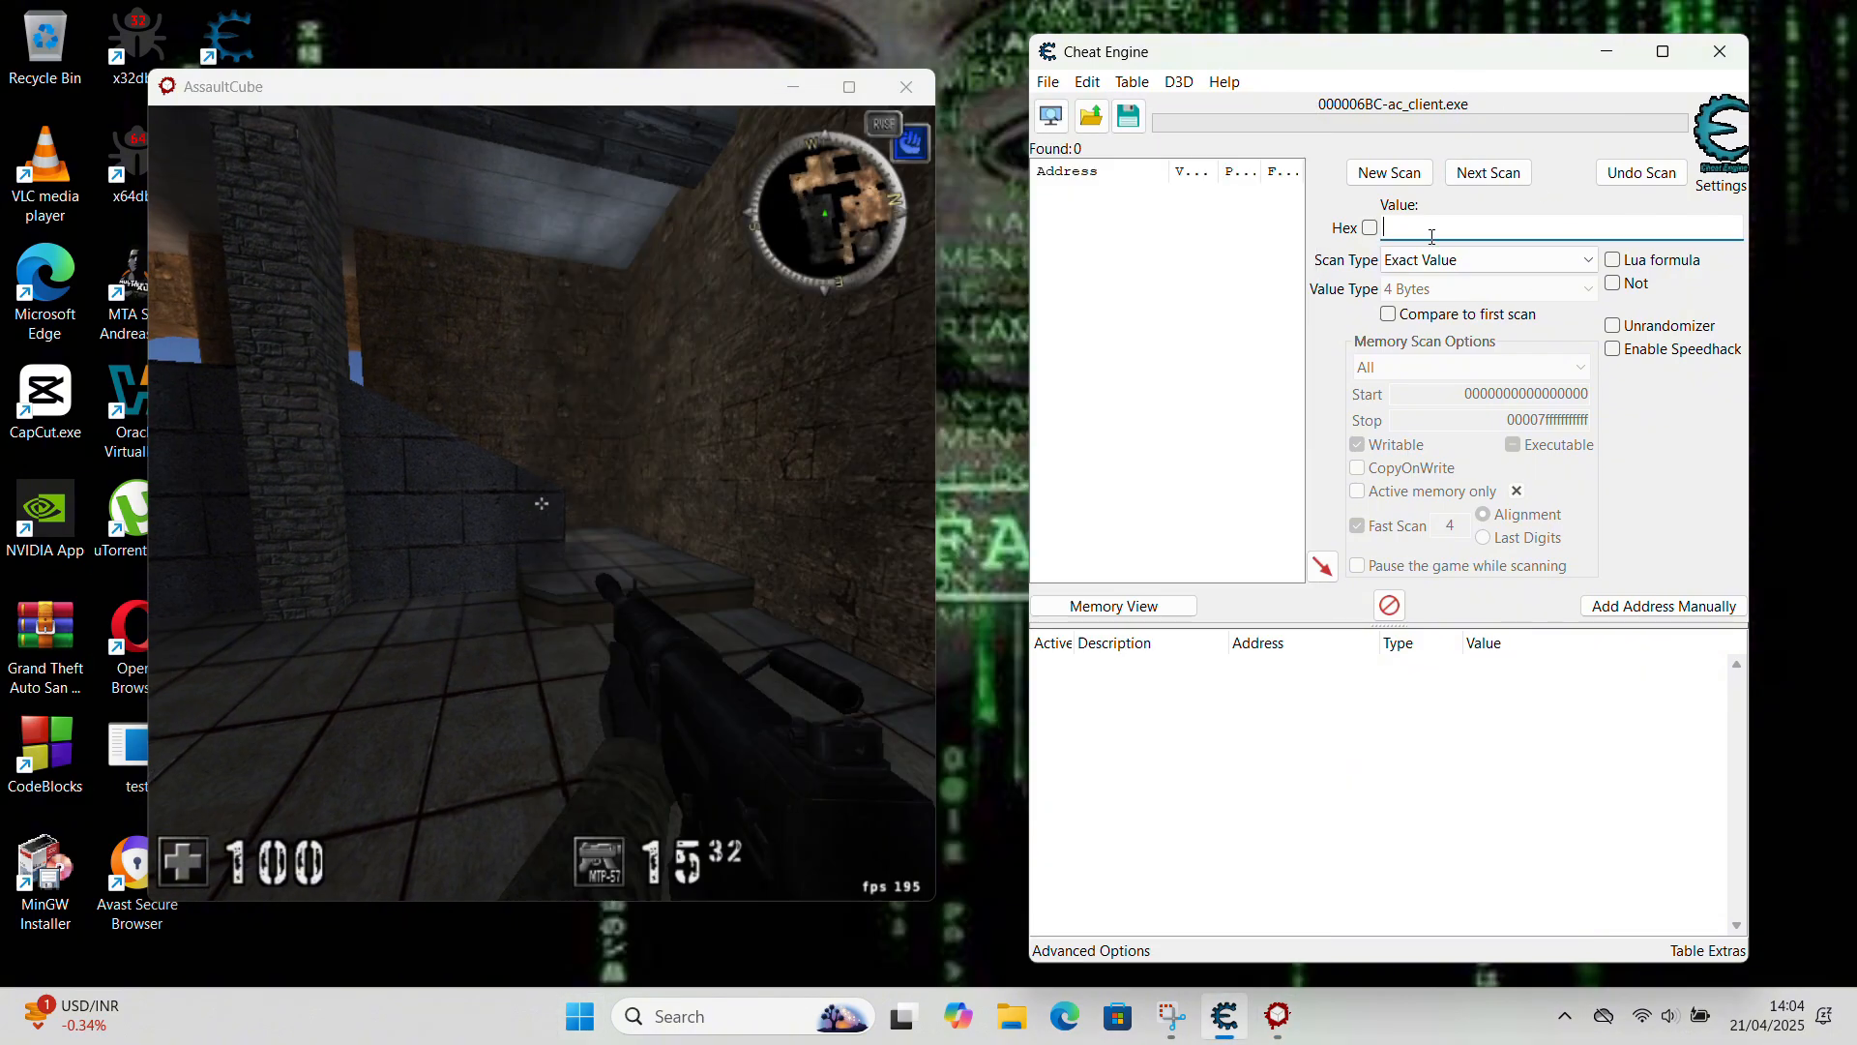
pyautogui.click(1406, 182)
pyautogui.click(1354, 180)
# - Fire down to 12 rounds in the game and narrow the scan results to the value 12
pyautogui.click(675, 470)
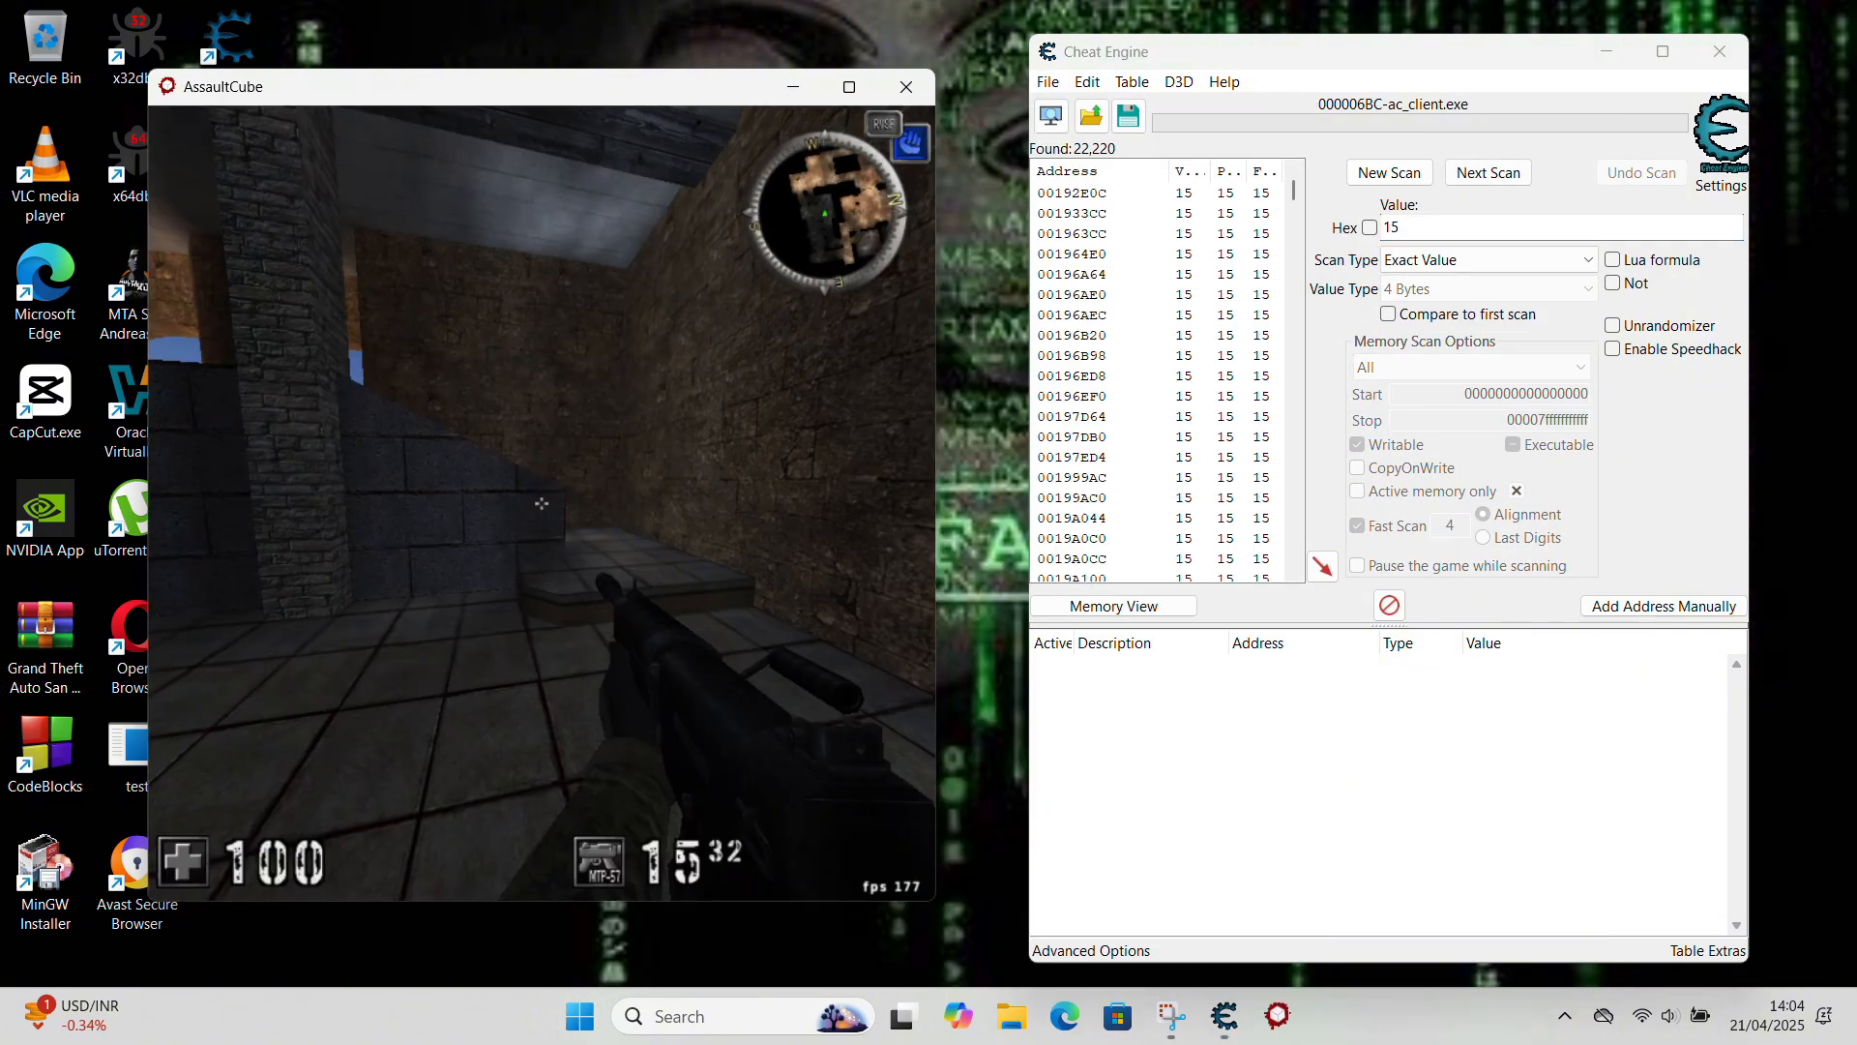
pyautogui.click(542, 503)
pyautogui.press('super')
pyautogui.click(1411, 224)
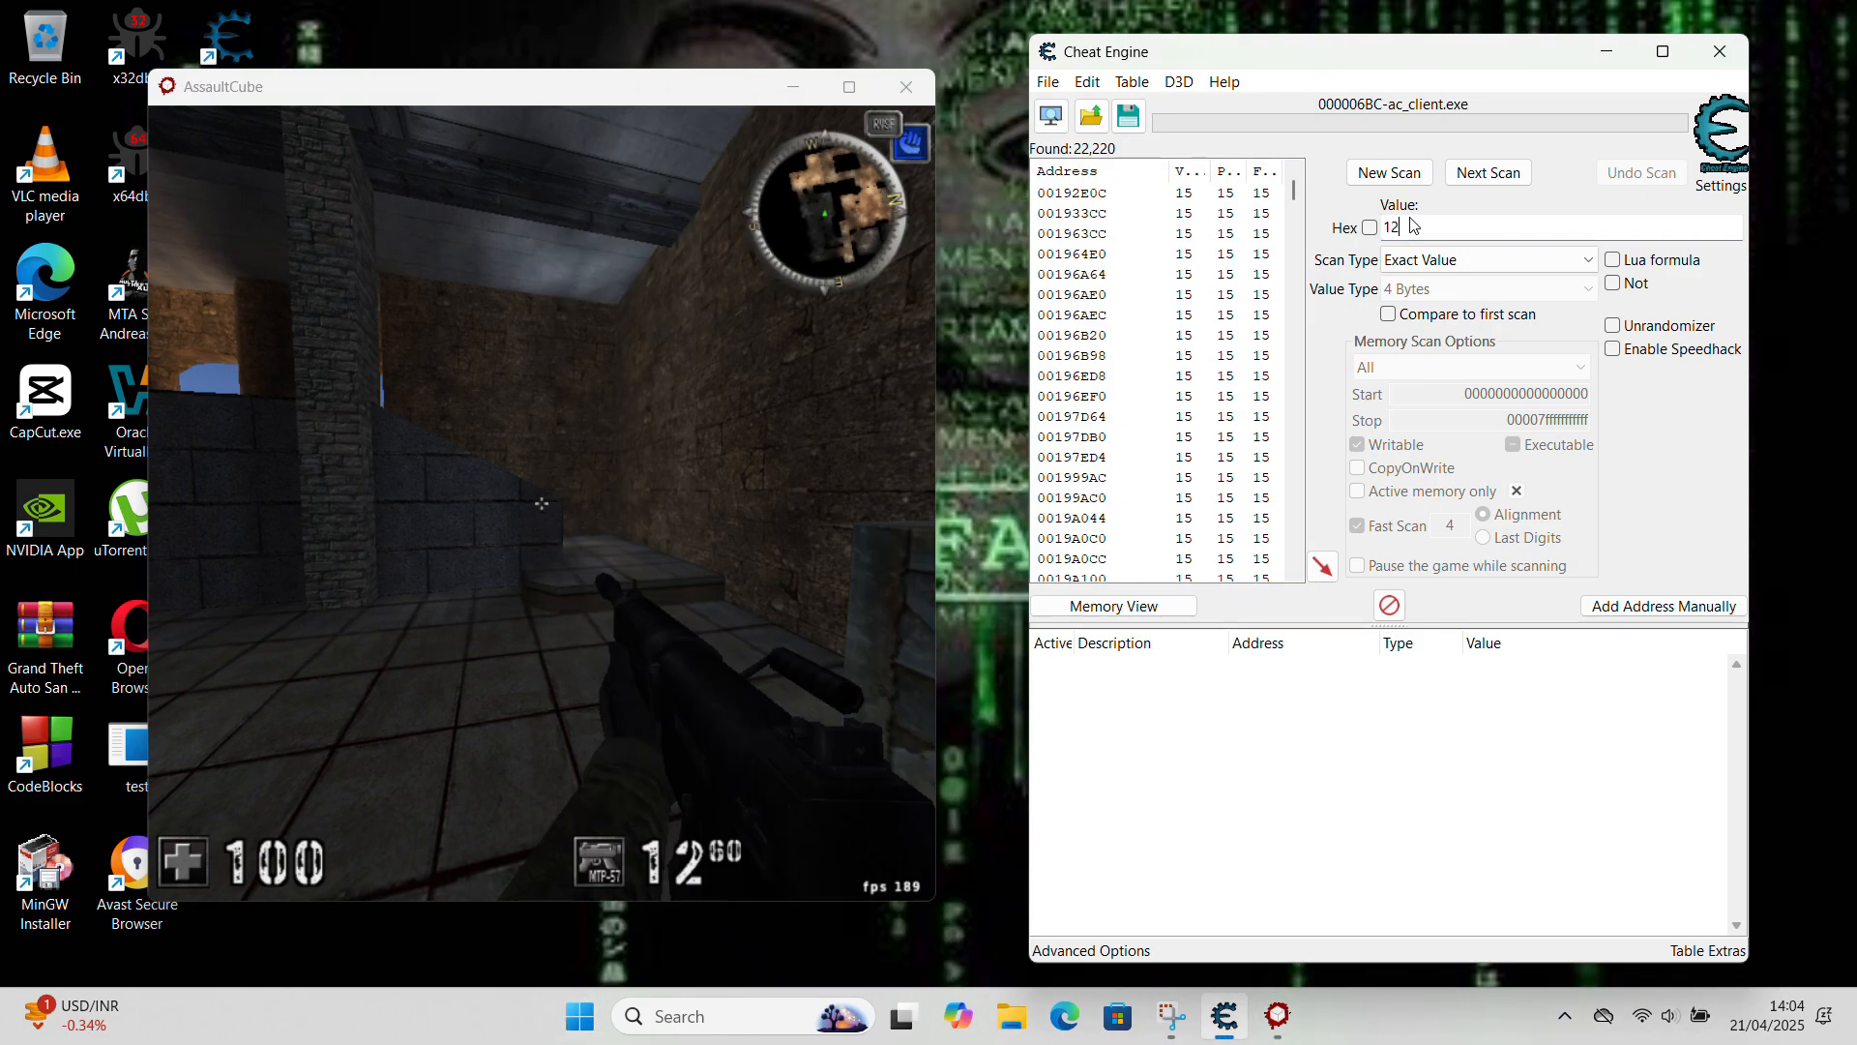
pyautogui.click(1519, 173)
# - Fire down to 10 rounds in the game and narrow the scan results to the value 10
pyautogui.click(799, 560)
pyautogui.click(799, 560)
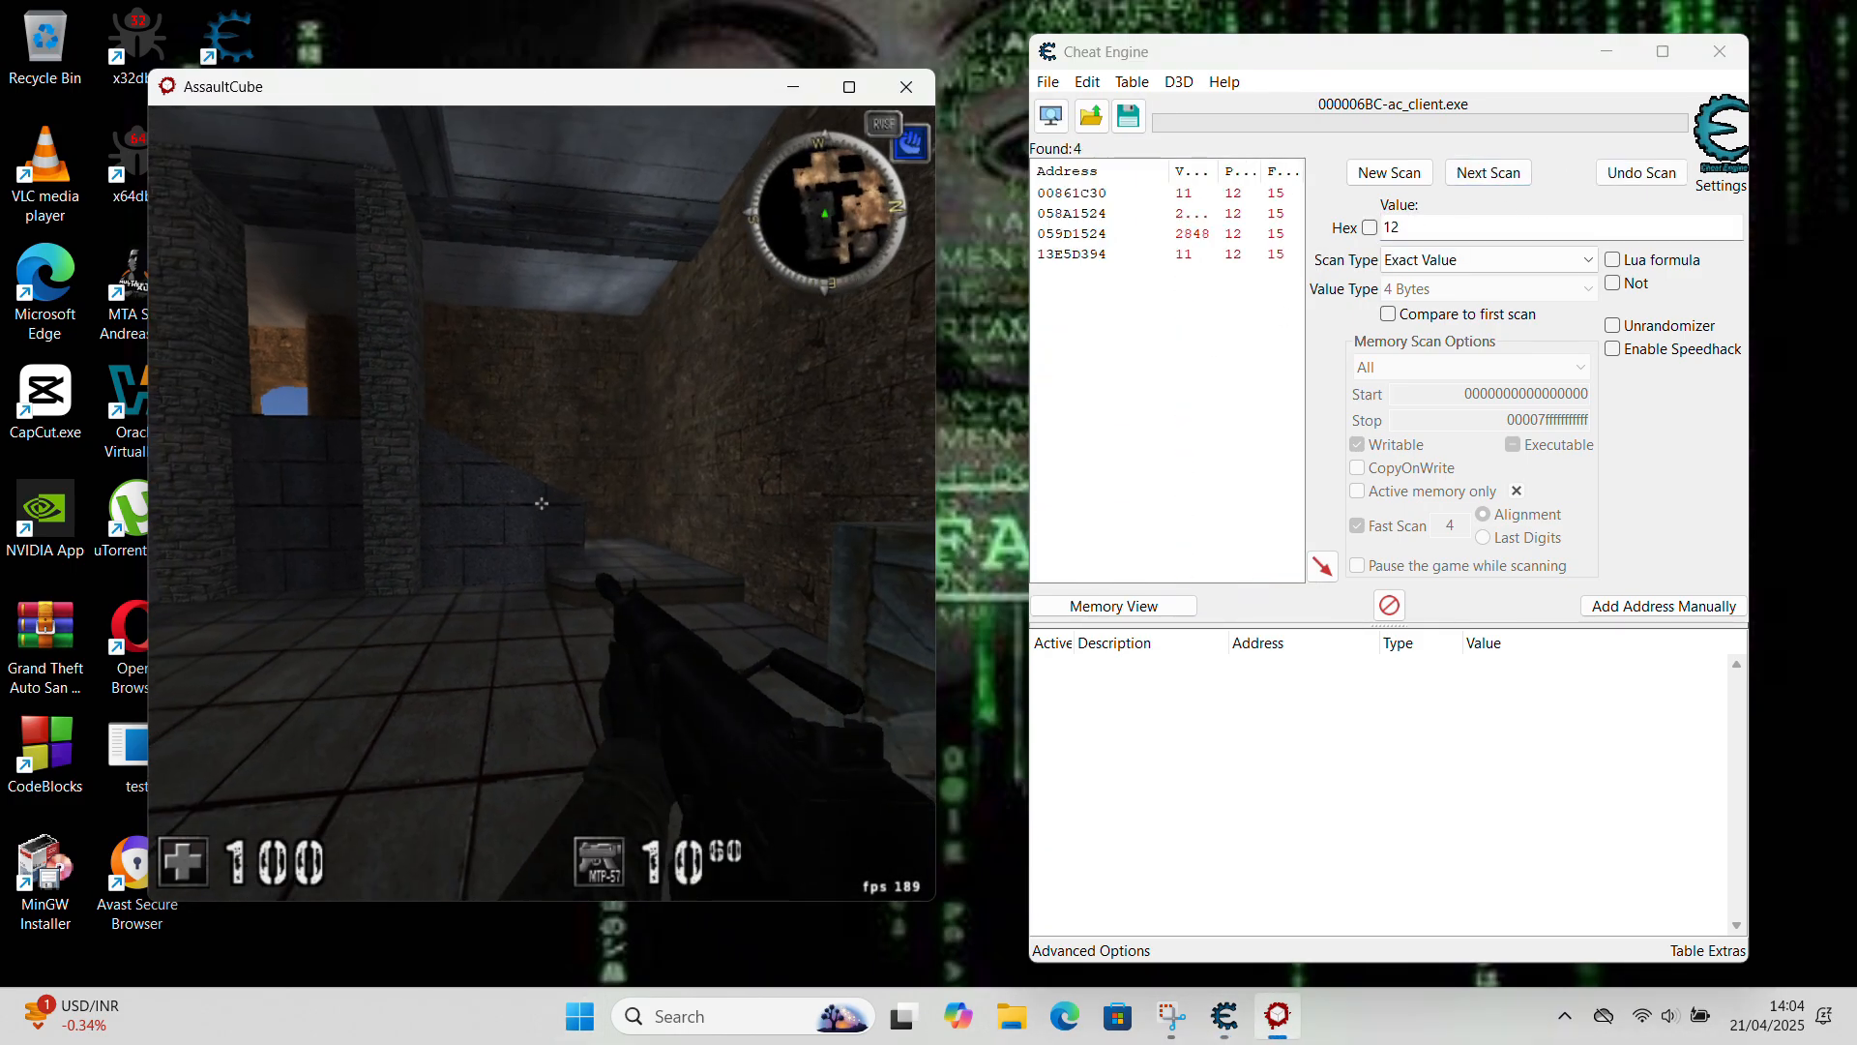
pyautogui.press('super')
pyautogui.click(1432, 235)
pyautogui.press('BackSpace')
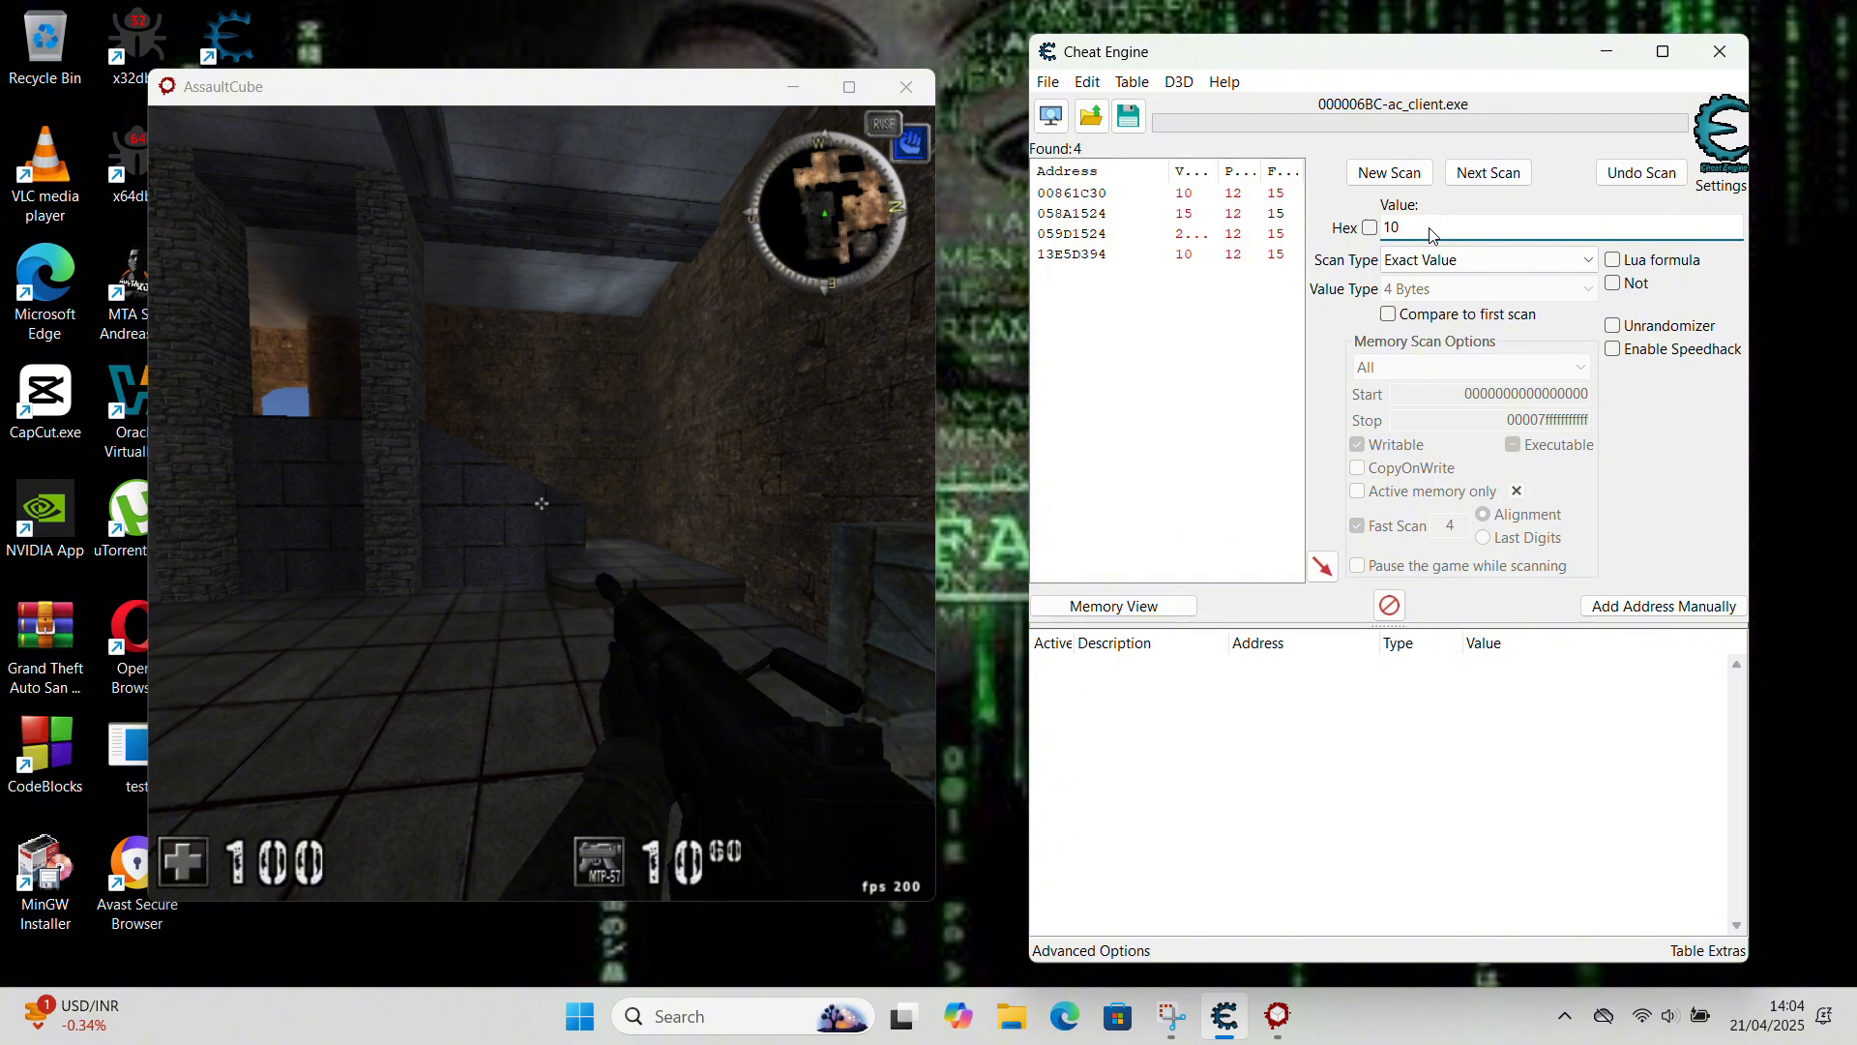
pyautogui.write('0')
pyautogui.click(1489, 172)
# - Add the found address 00861C30 to the address list and set its value to 100
pyautogui.click(1175, 194)
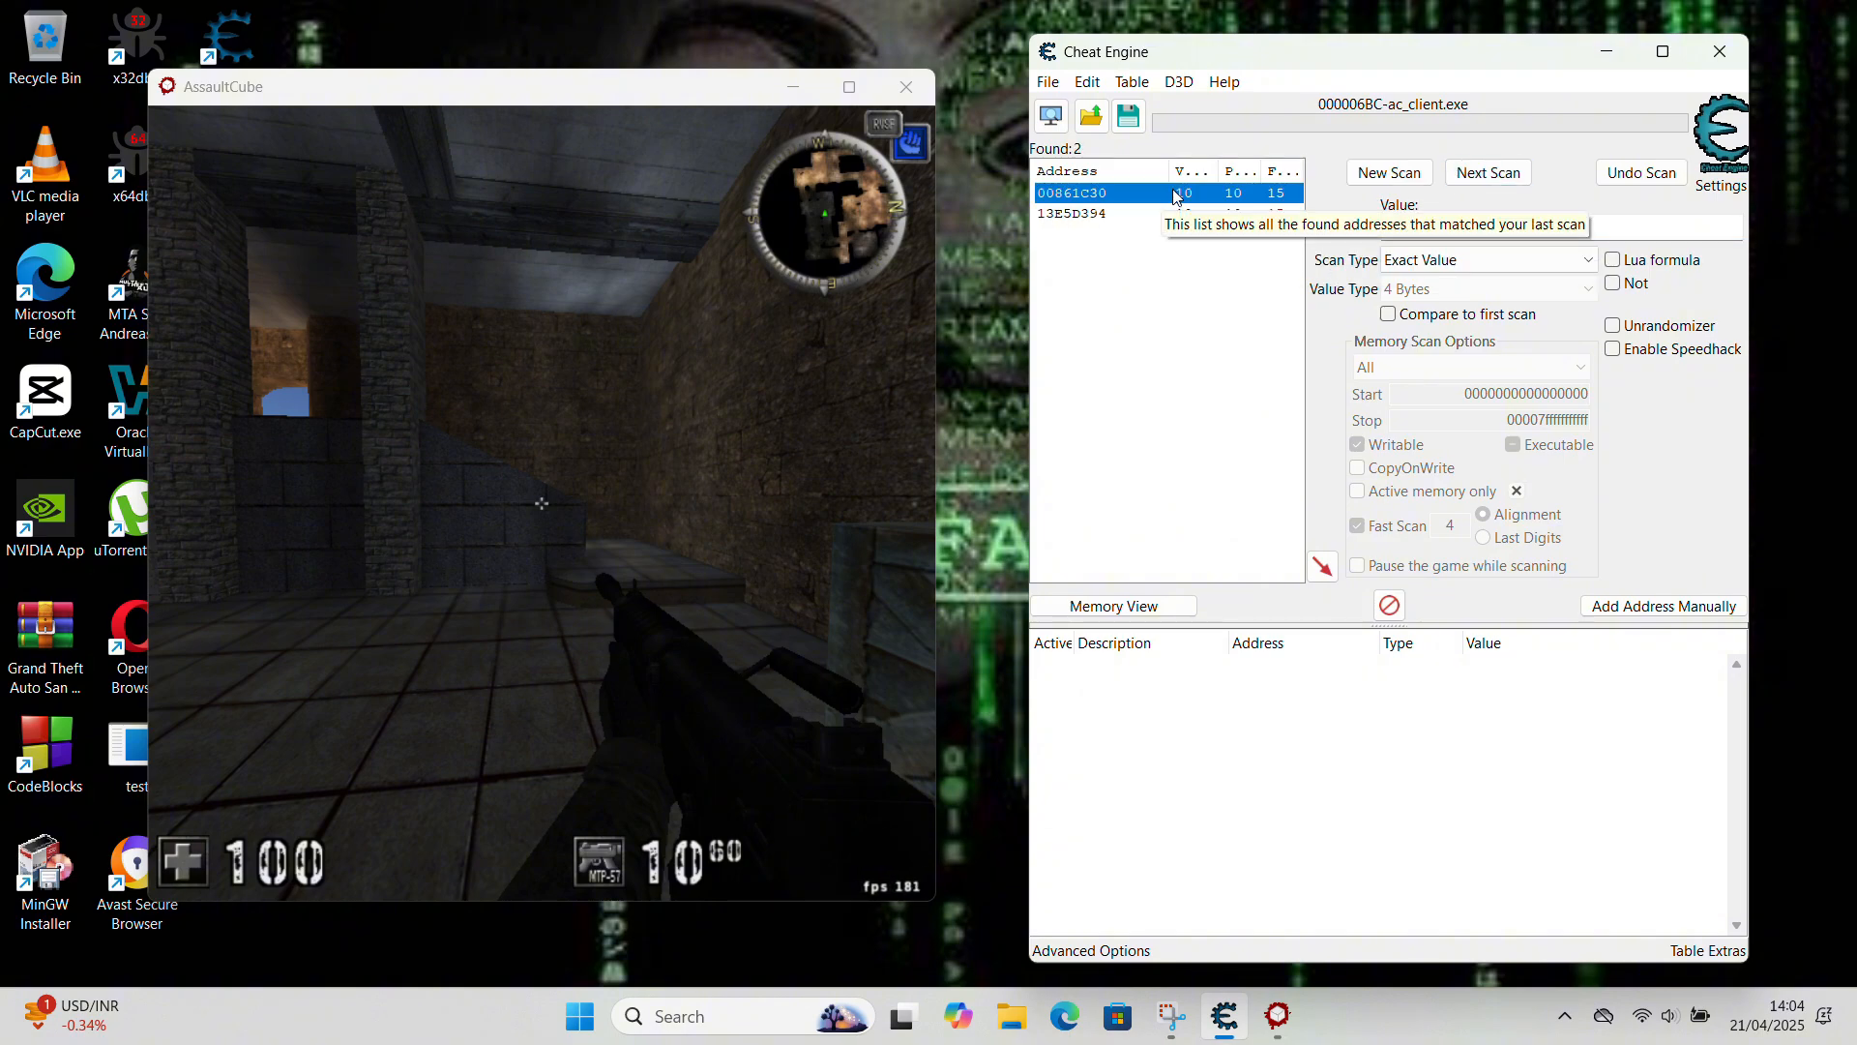
pyautogui.doubleClick(1176, 194)
pyautogui.doubleClick(1480, 668)
pyautogui.write('100')
pyautogui.press('Return')
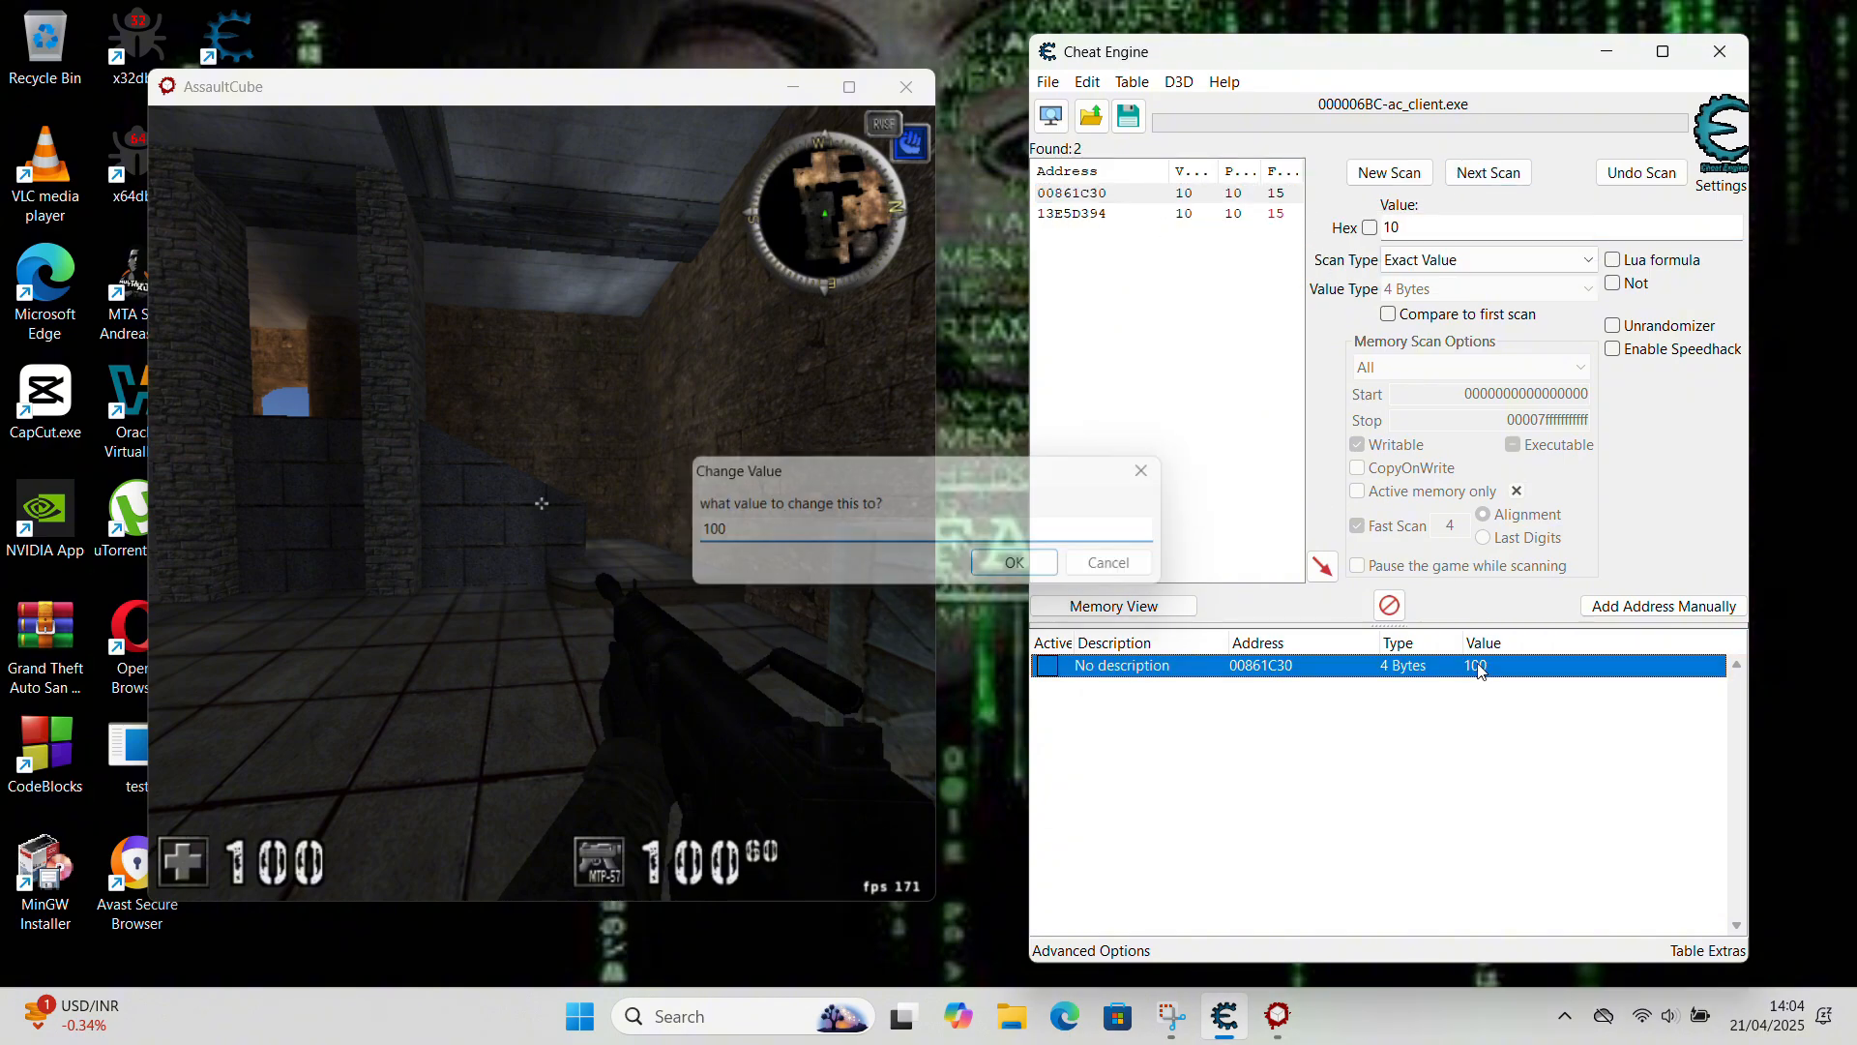
# - Freeze the ammo address 00861C30 at 100 and fire in AssaultCube to test it
pyautogui.click(777, 782)
pyautogui.click(542, 503)
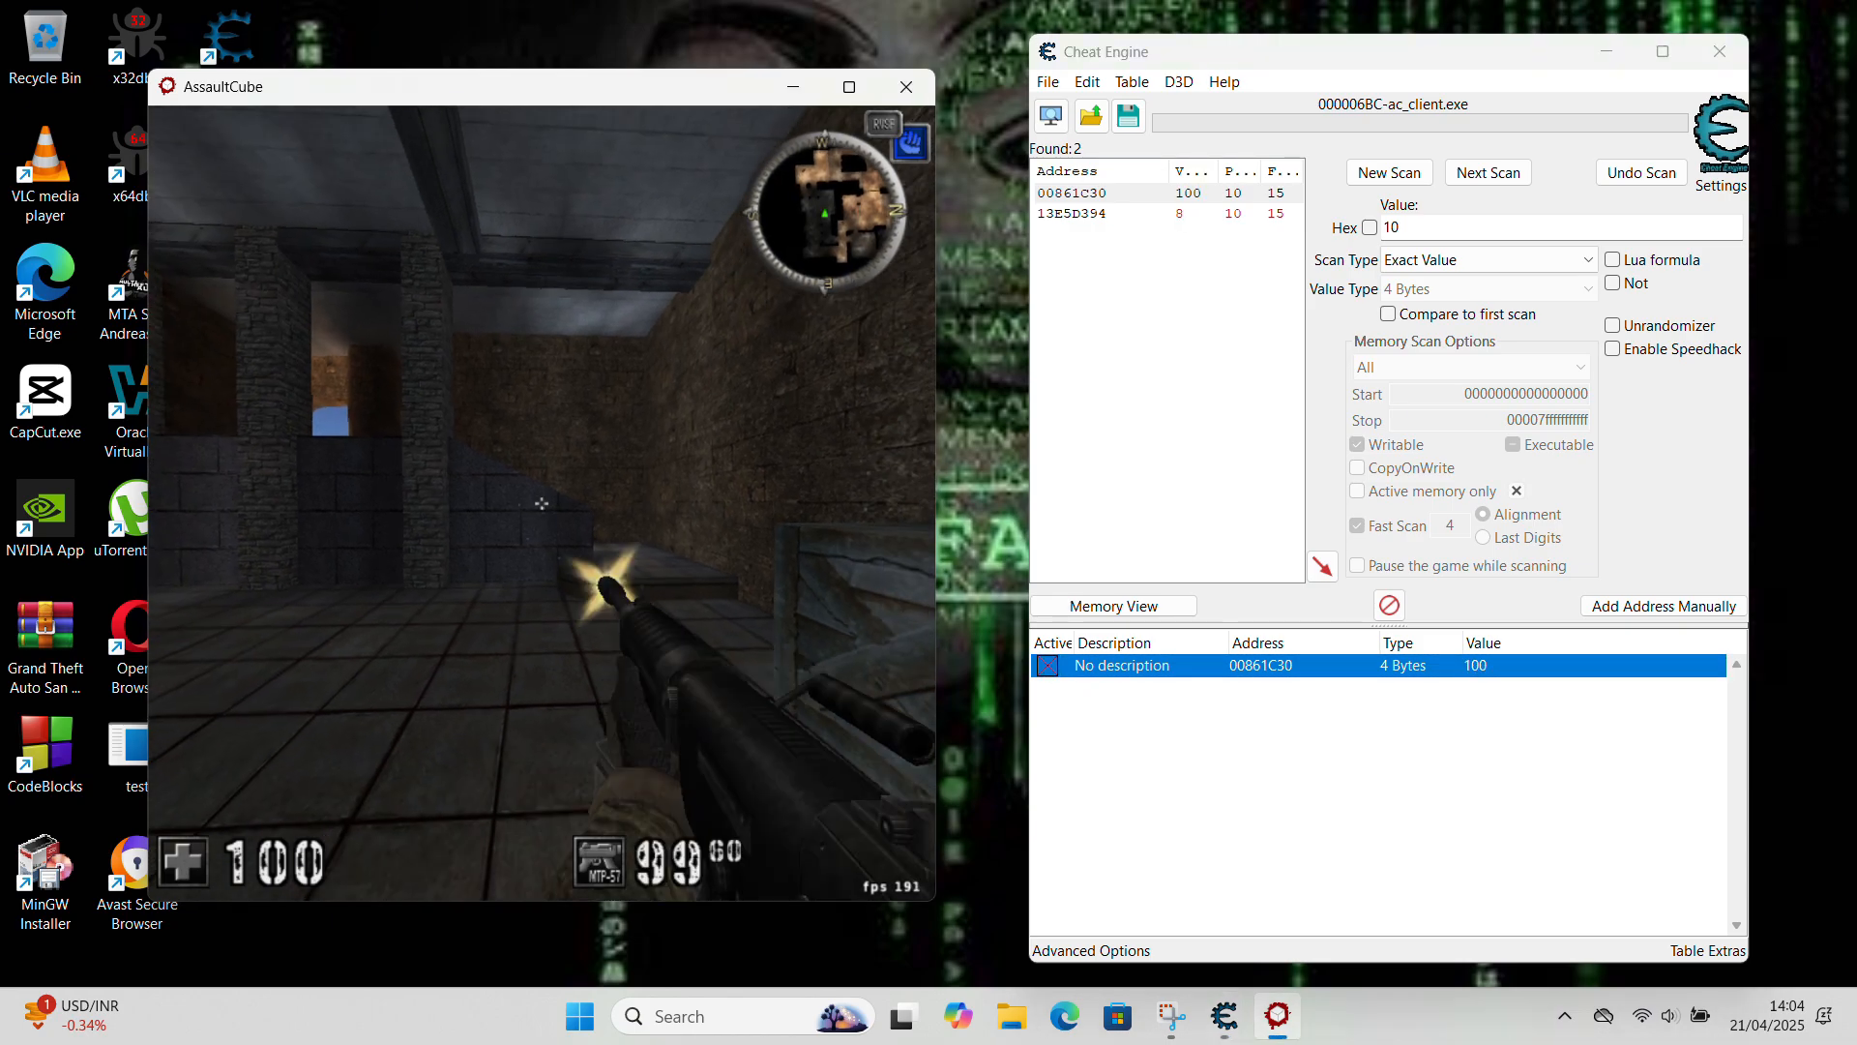
pyautogui.press('super')
pyautogui.click(1394, 729)
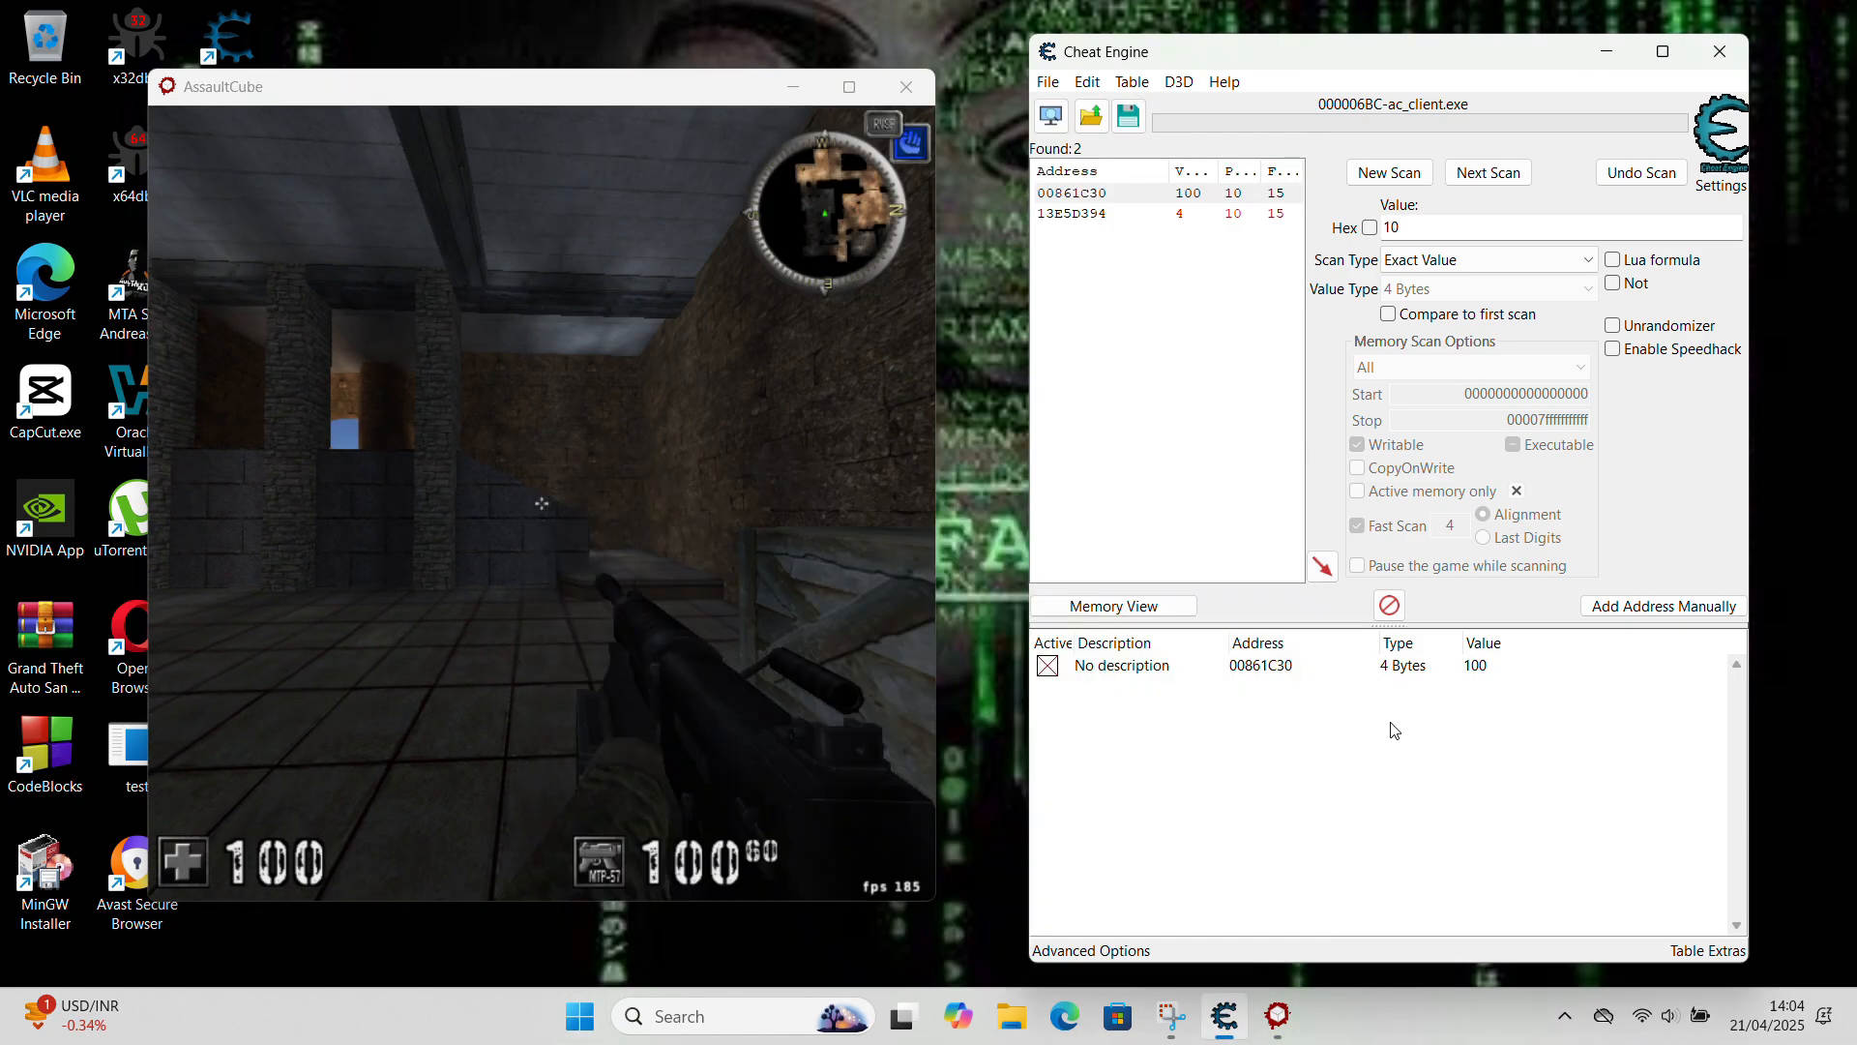
# - Restart AssaultCube and place its window beside the Cheat Engine window
pyautogui.click(906, 86)
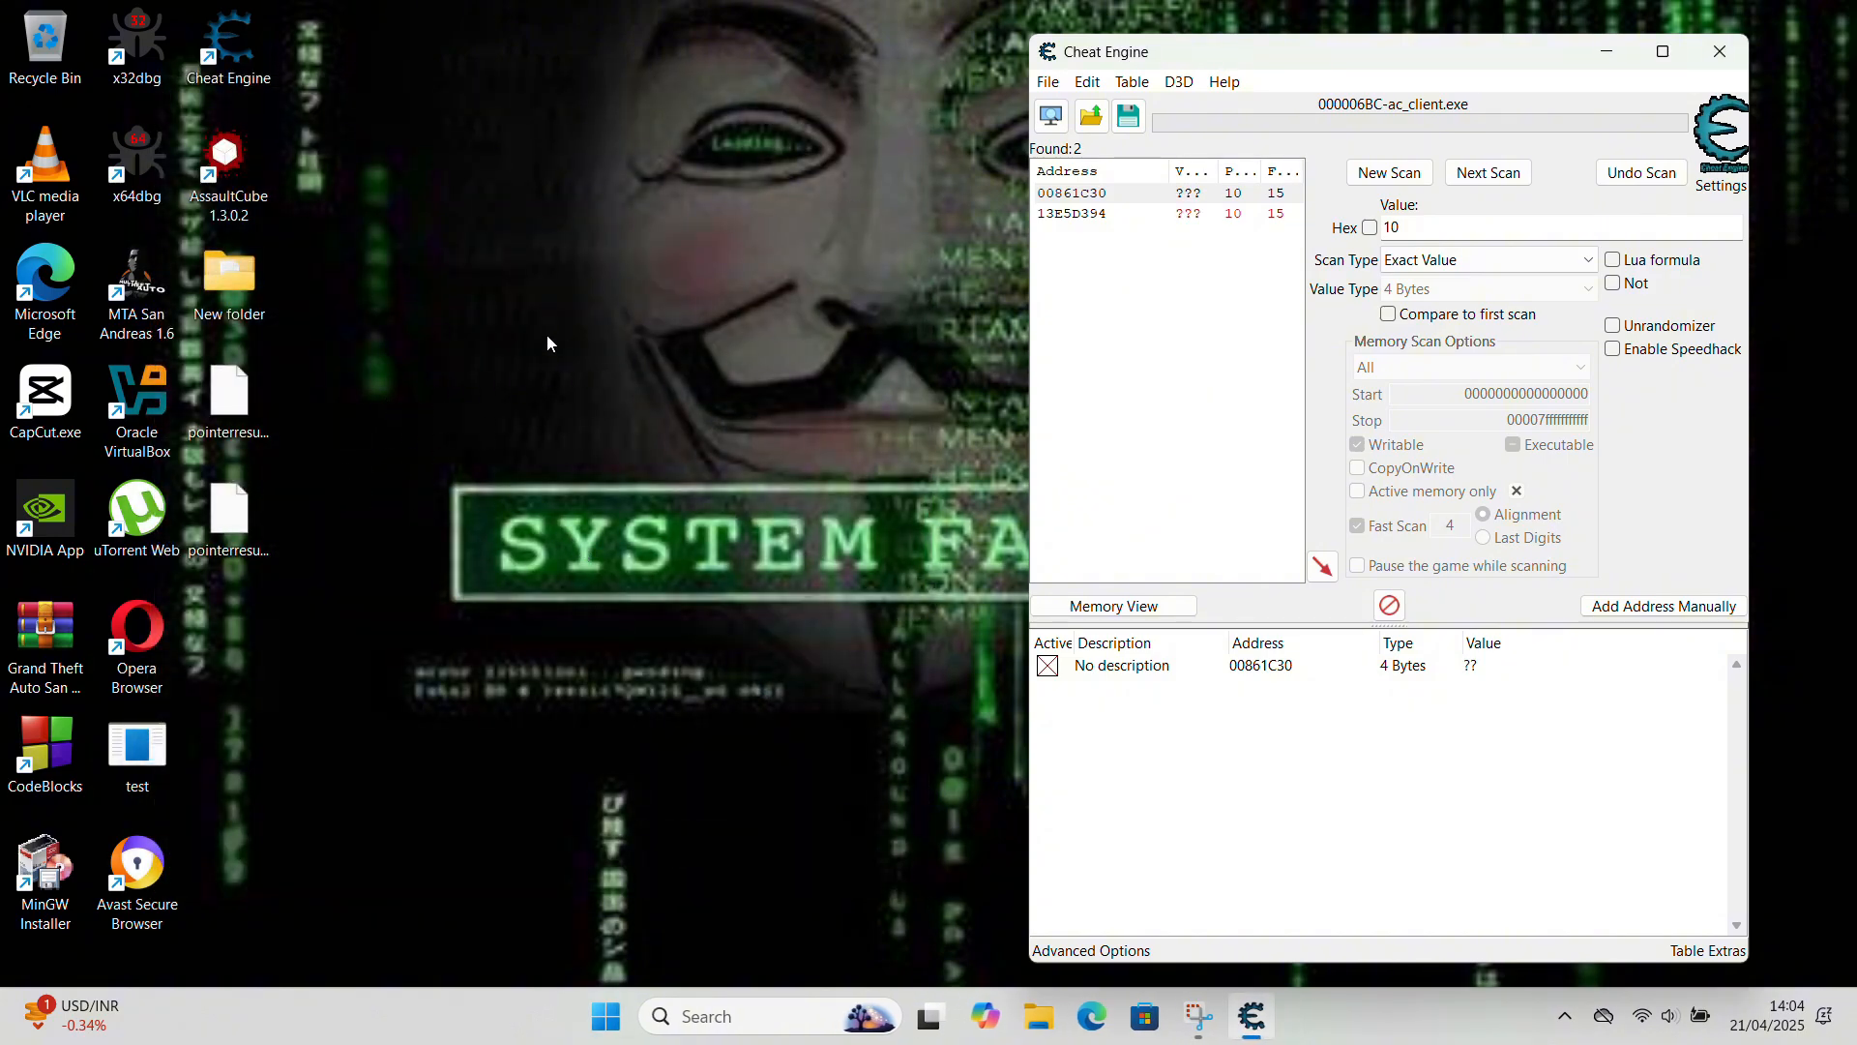
pyautogui.click(225, 157)
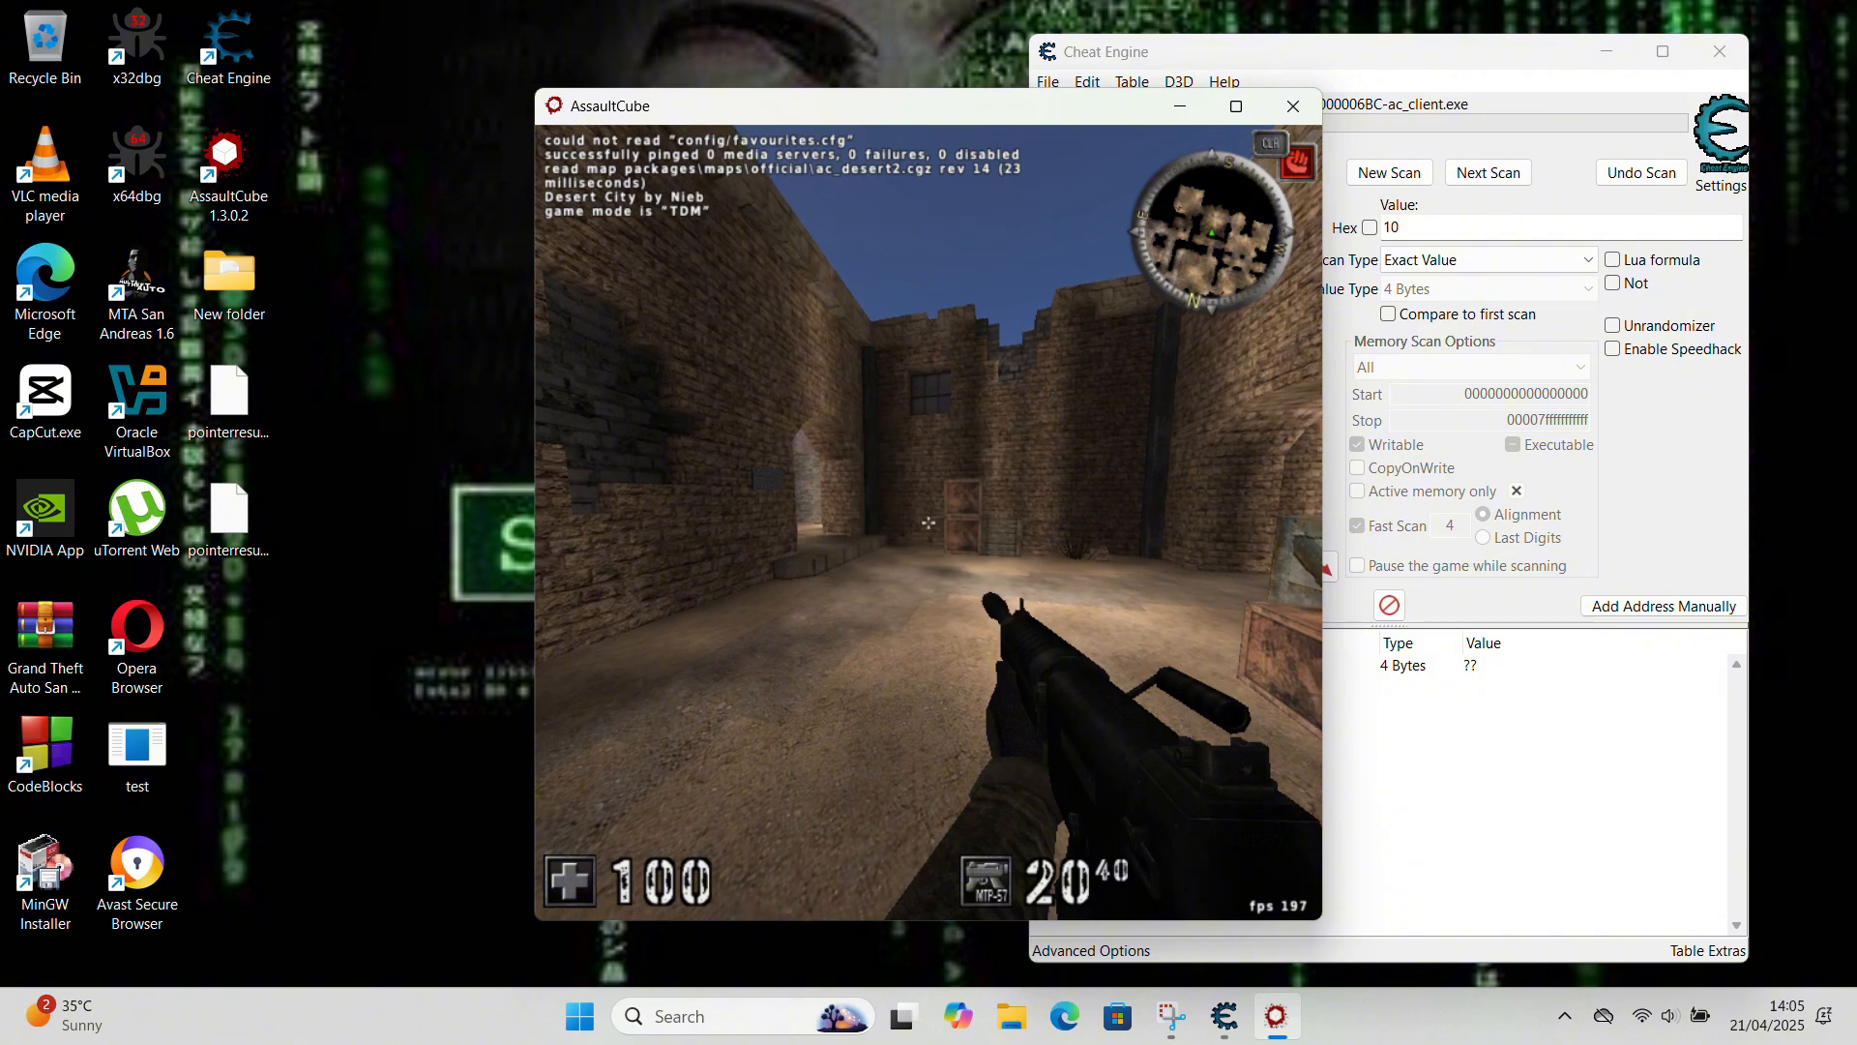
pyautogui.press('super')
pyautogui.click(533, 41)
pyautogui.moveTo(676, 110); pyautogui.dragTo(313, 94)
pyautogui.press('super')
pyautogui.click(1514, 746)
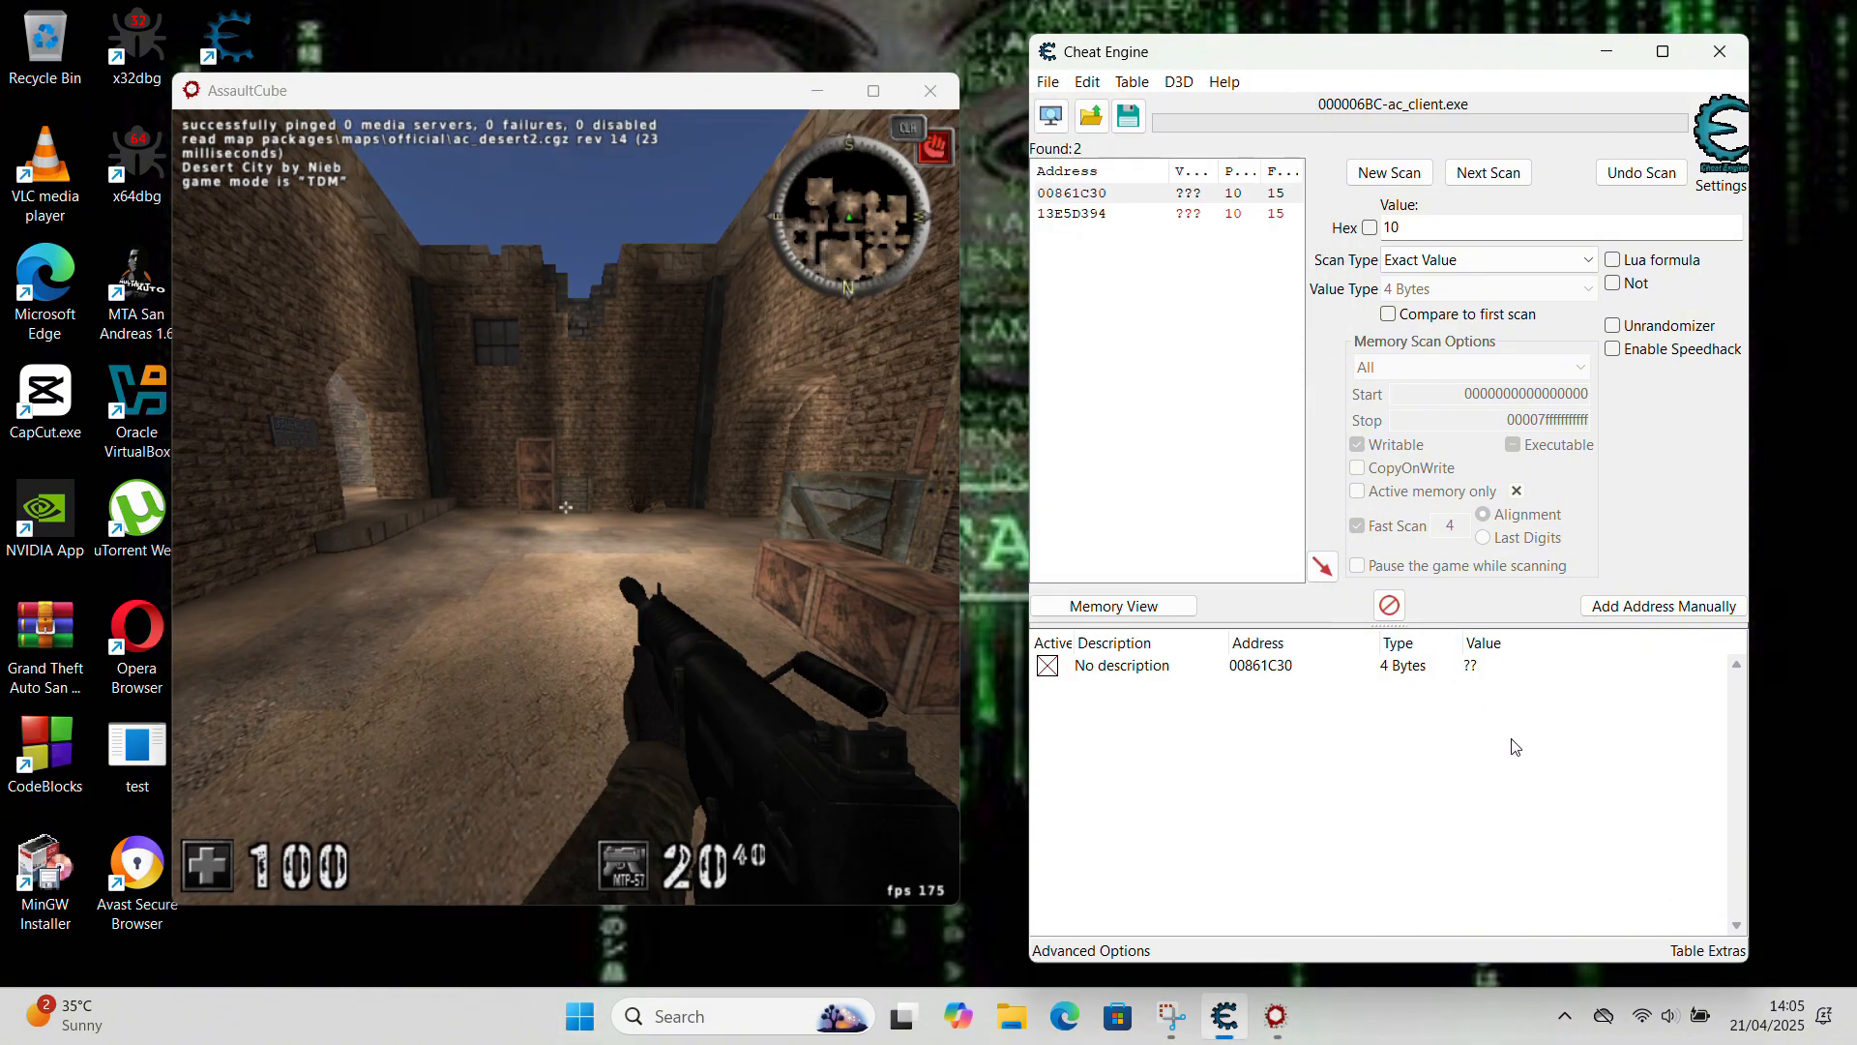
# - Attach Cheat Engine to the restarted AssaultCube process, keeping the current address list
pyautogui.click(1049, 114)
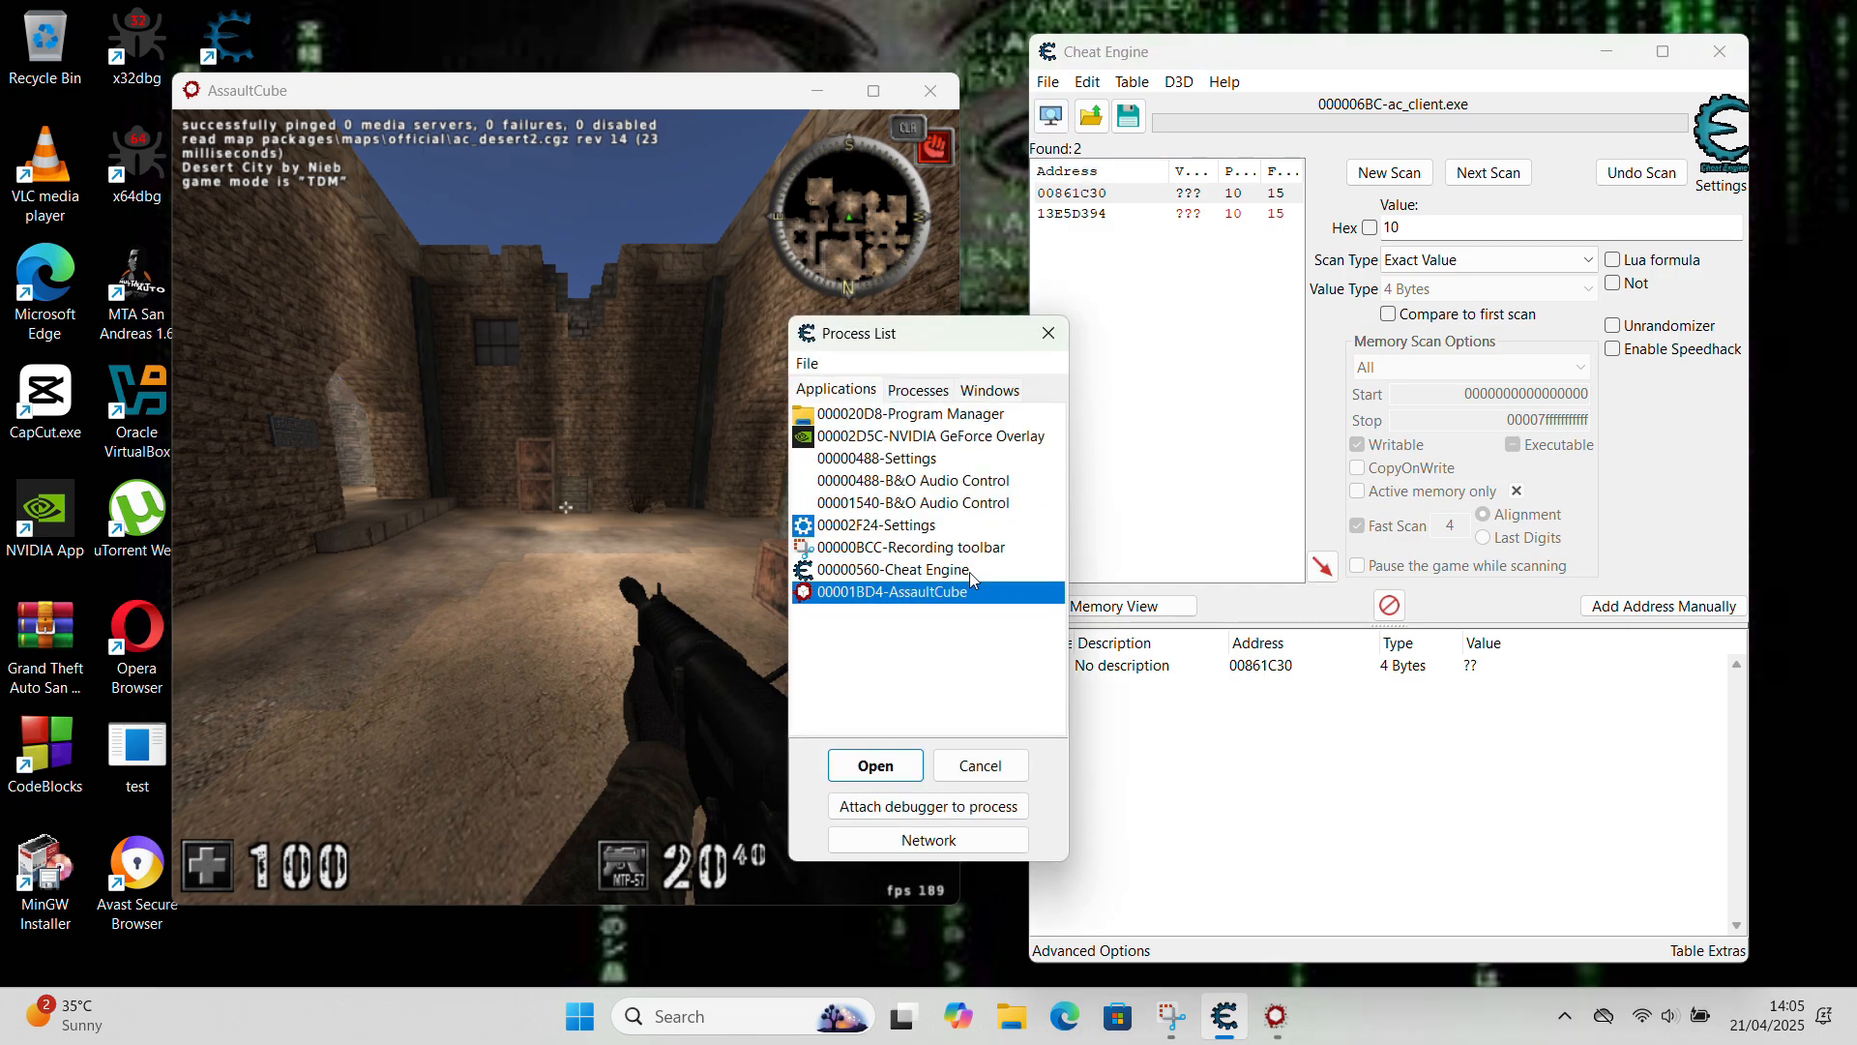
pyautogui.click(895, 767)
pyautogui.click(999, 510)
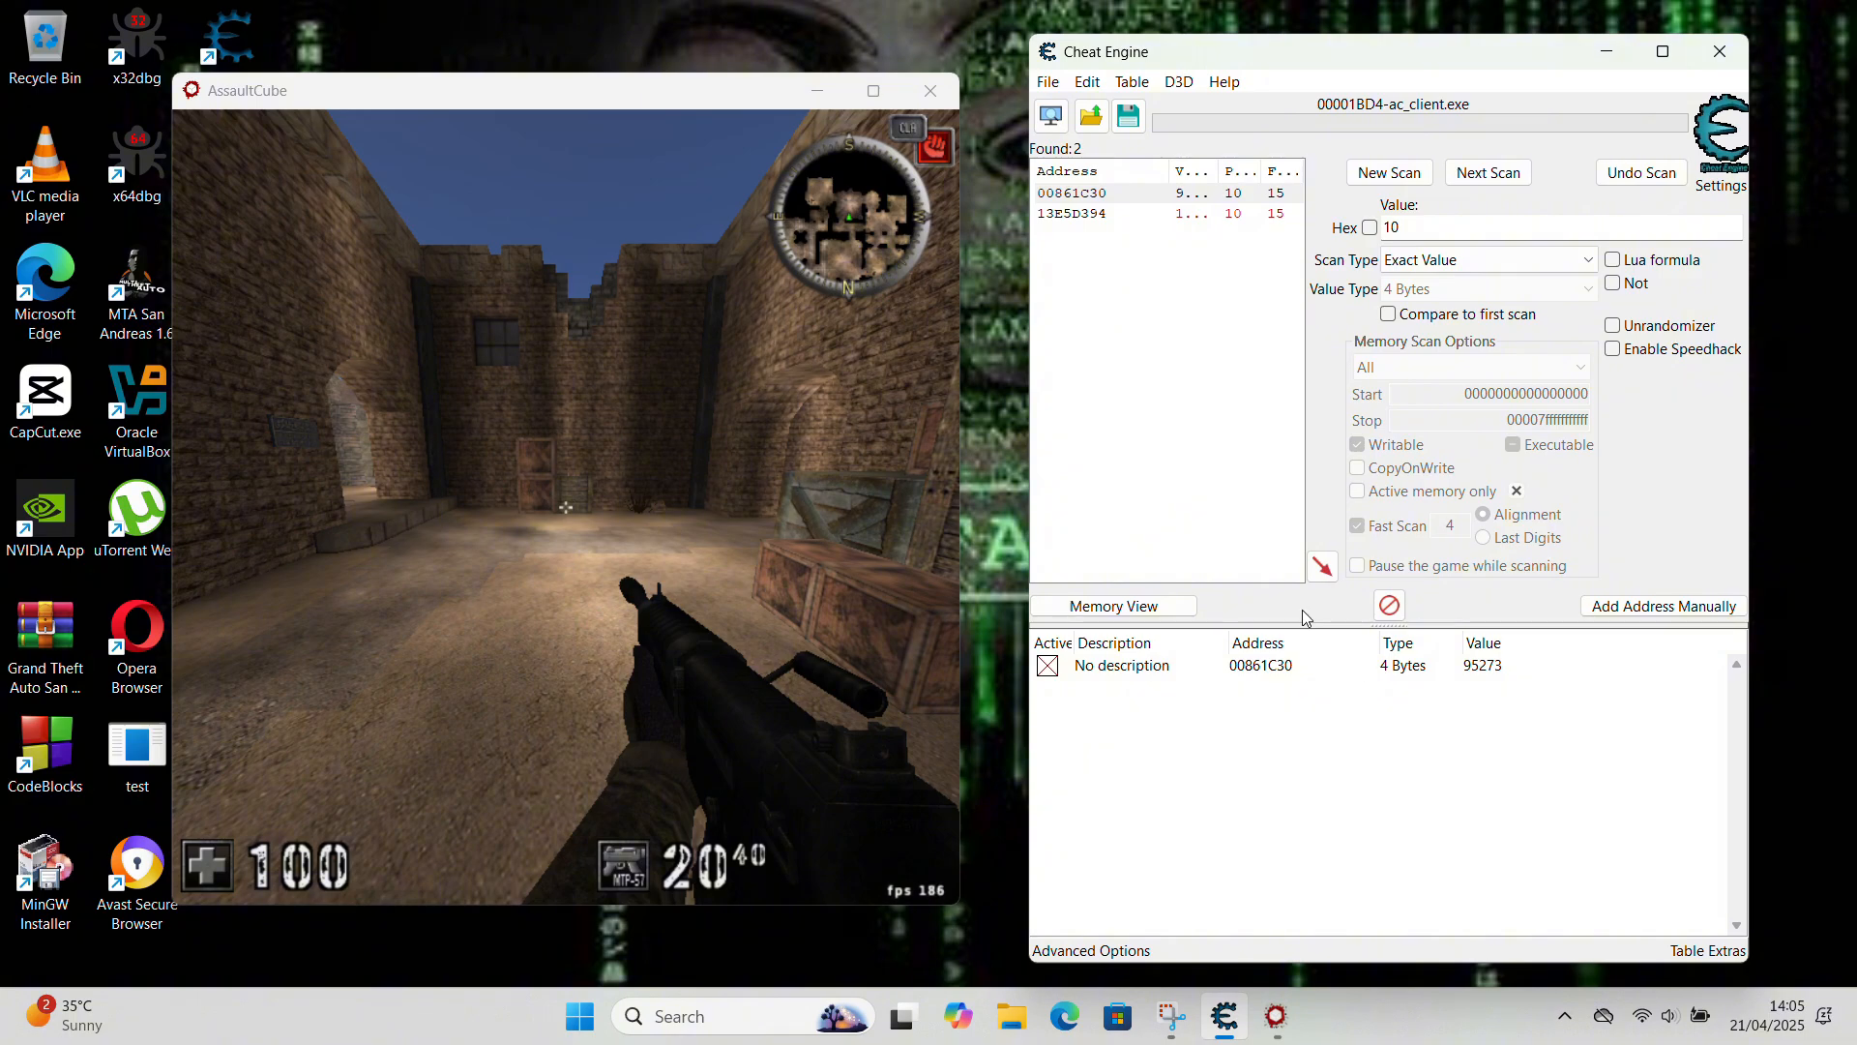
# - Delete the outdated address 00861C30 from the address list
pyautogui.rightClick(1254, 675)
pyautogui.click(1272, 131)
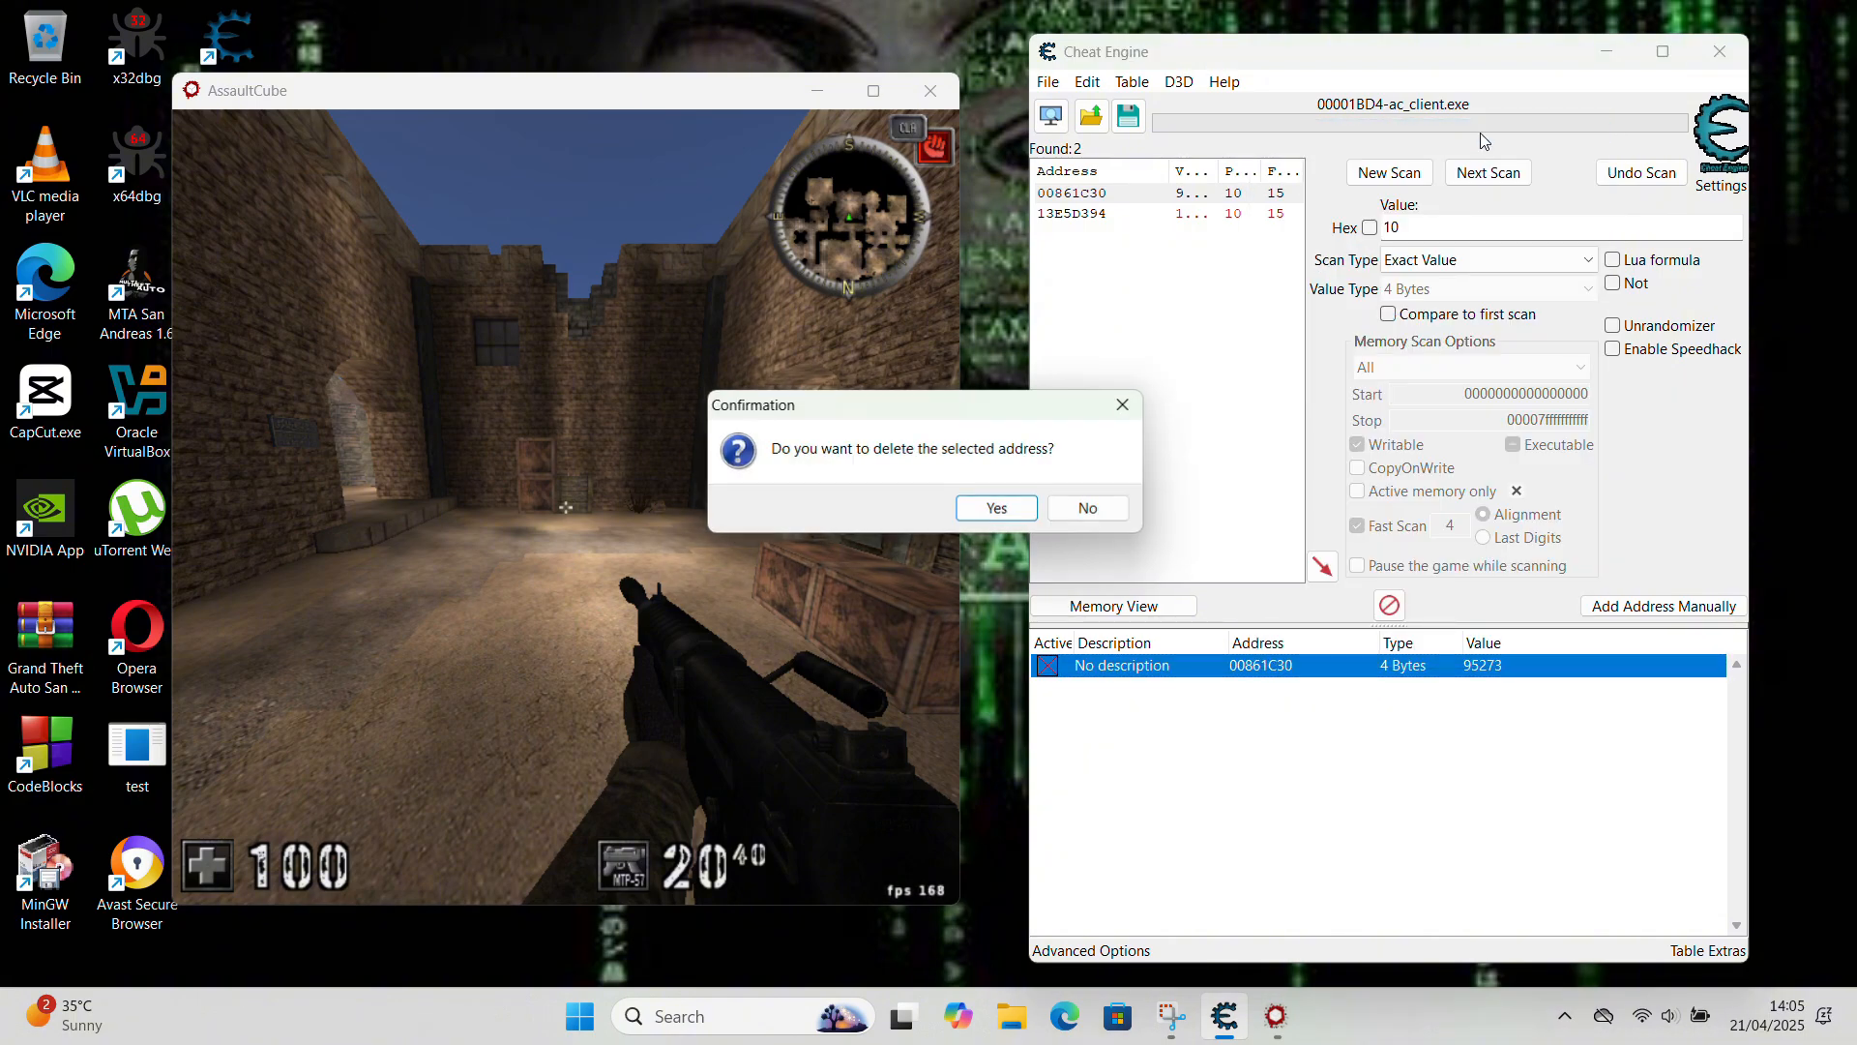
pyautogui.click(983, 513)
# - Fire down to 16 rounds in the restarted game and run a new exact-value scan for 16
pyautogui.click(566, 507)
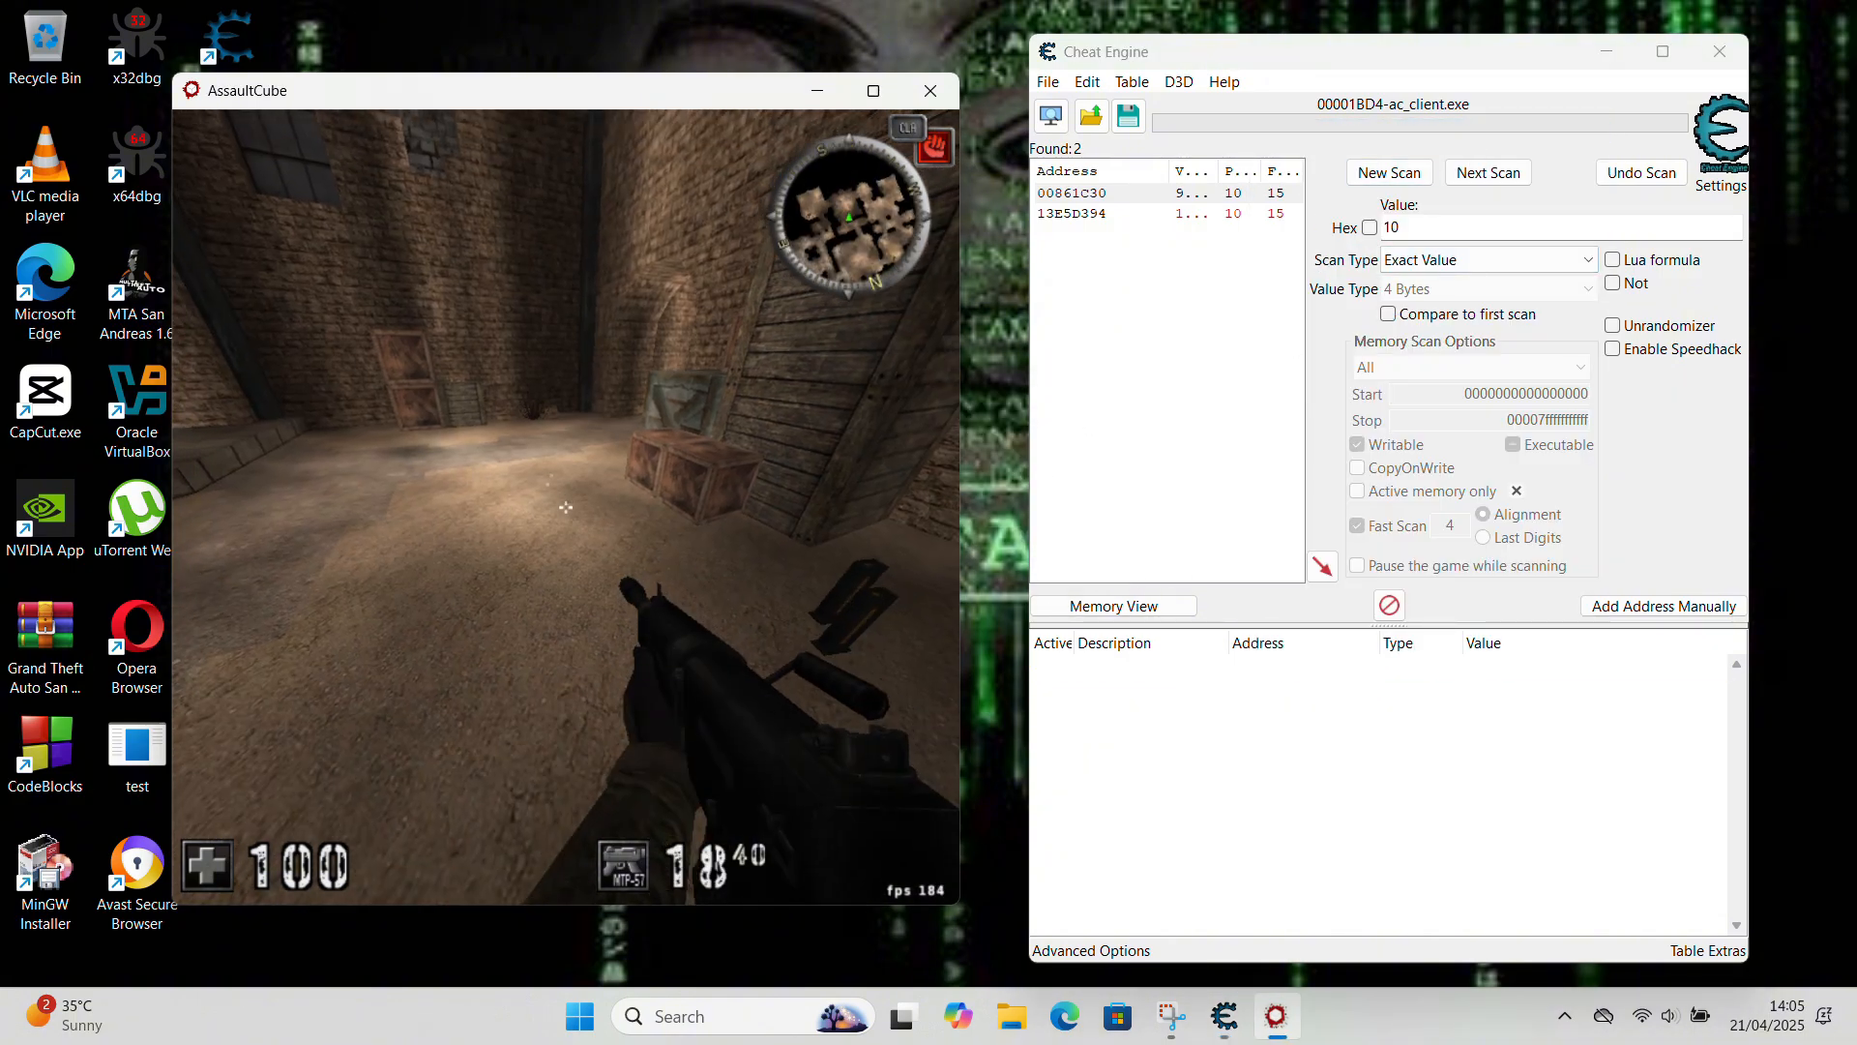
pyautogui.press('super')
pyautogui.click(1430, 233)
pyautogui.press('BackSpace')
pyautogui.write('6')
pyautogui.click(1487, 173)
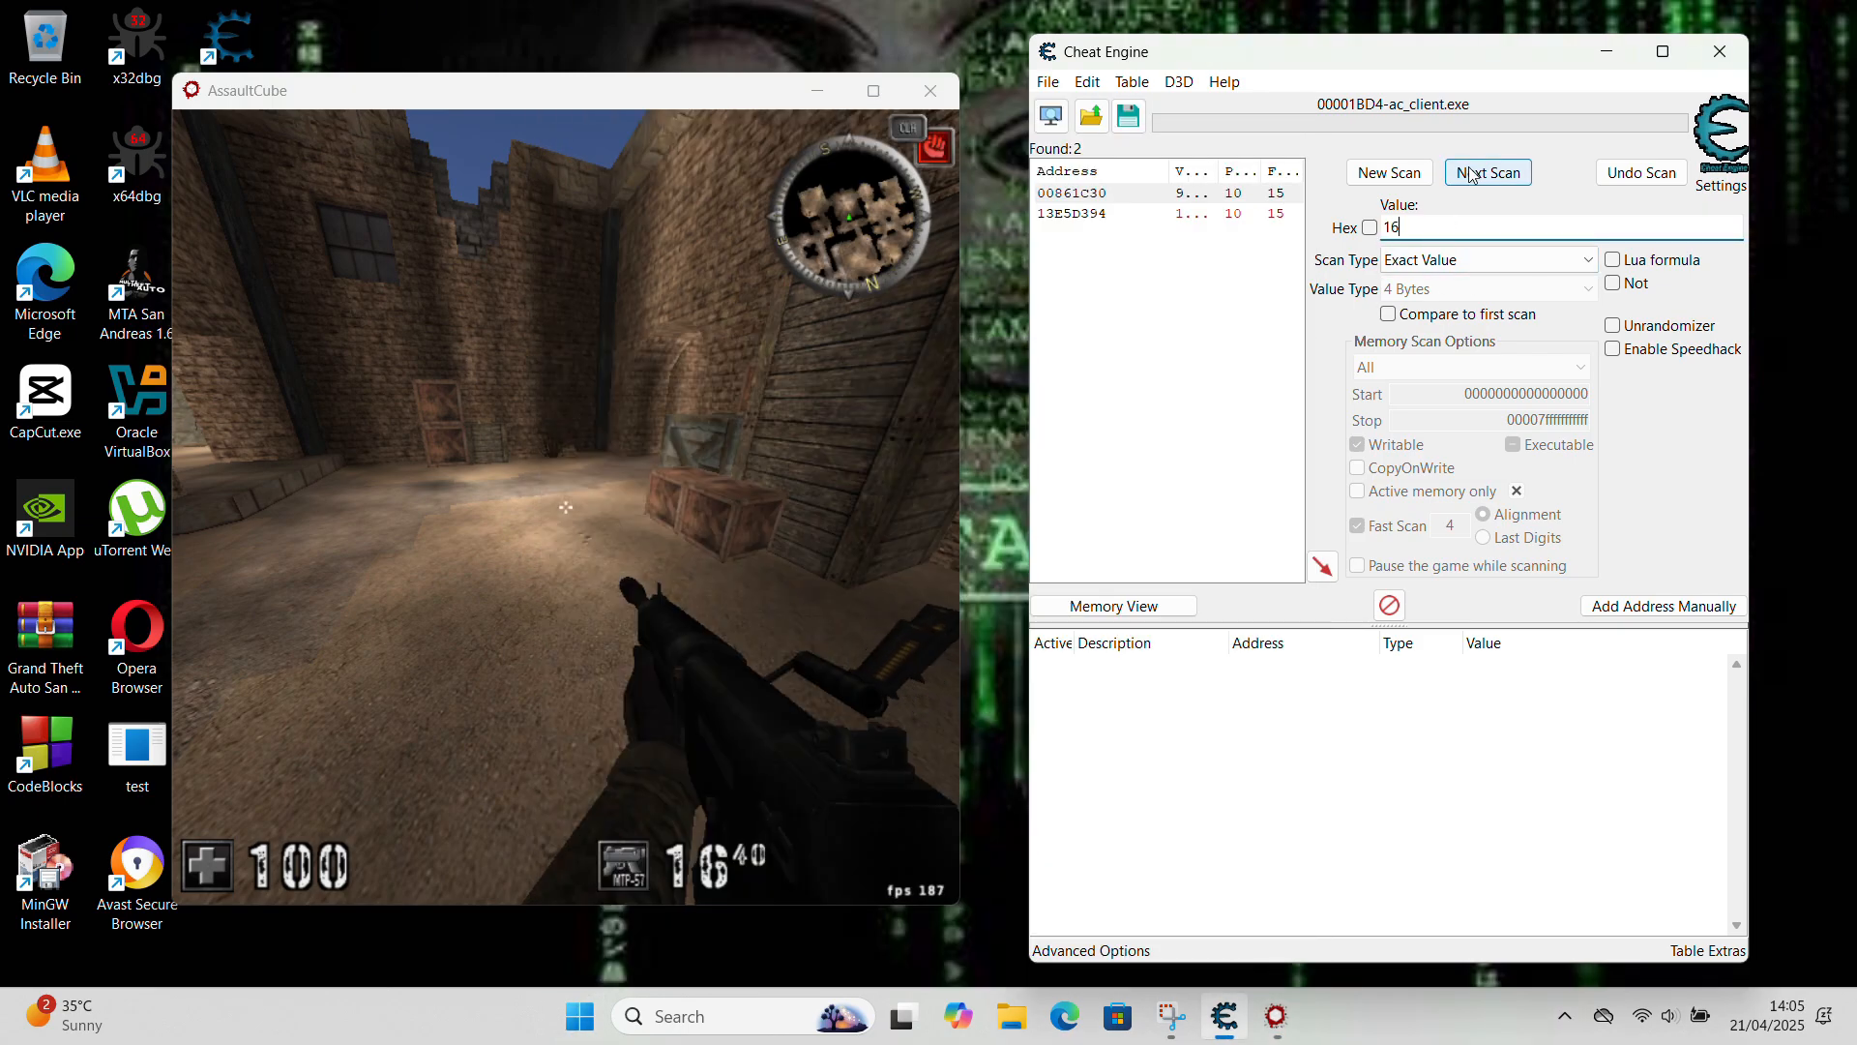
pyautogui.click(1381, 177)
pyautogui.click(1378, 180)
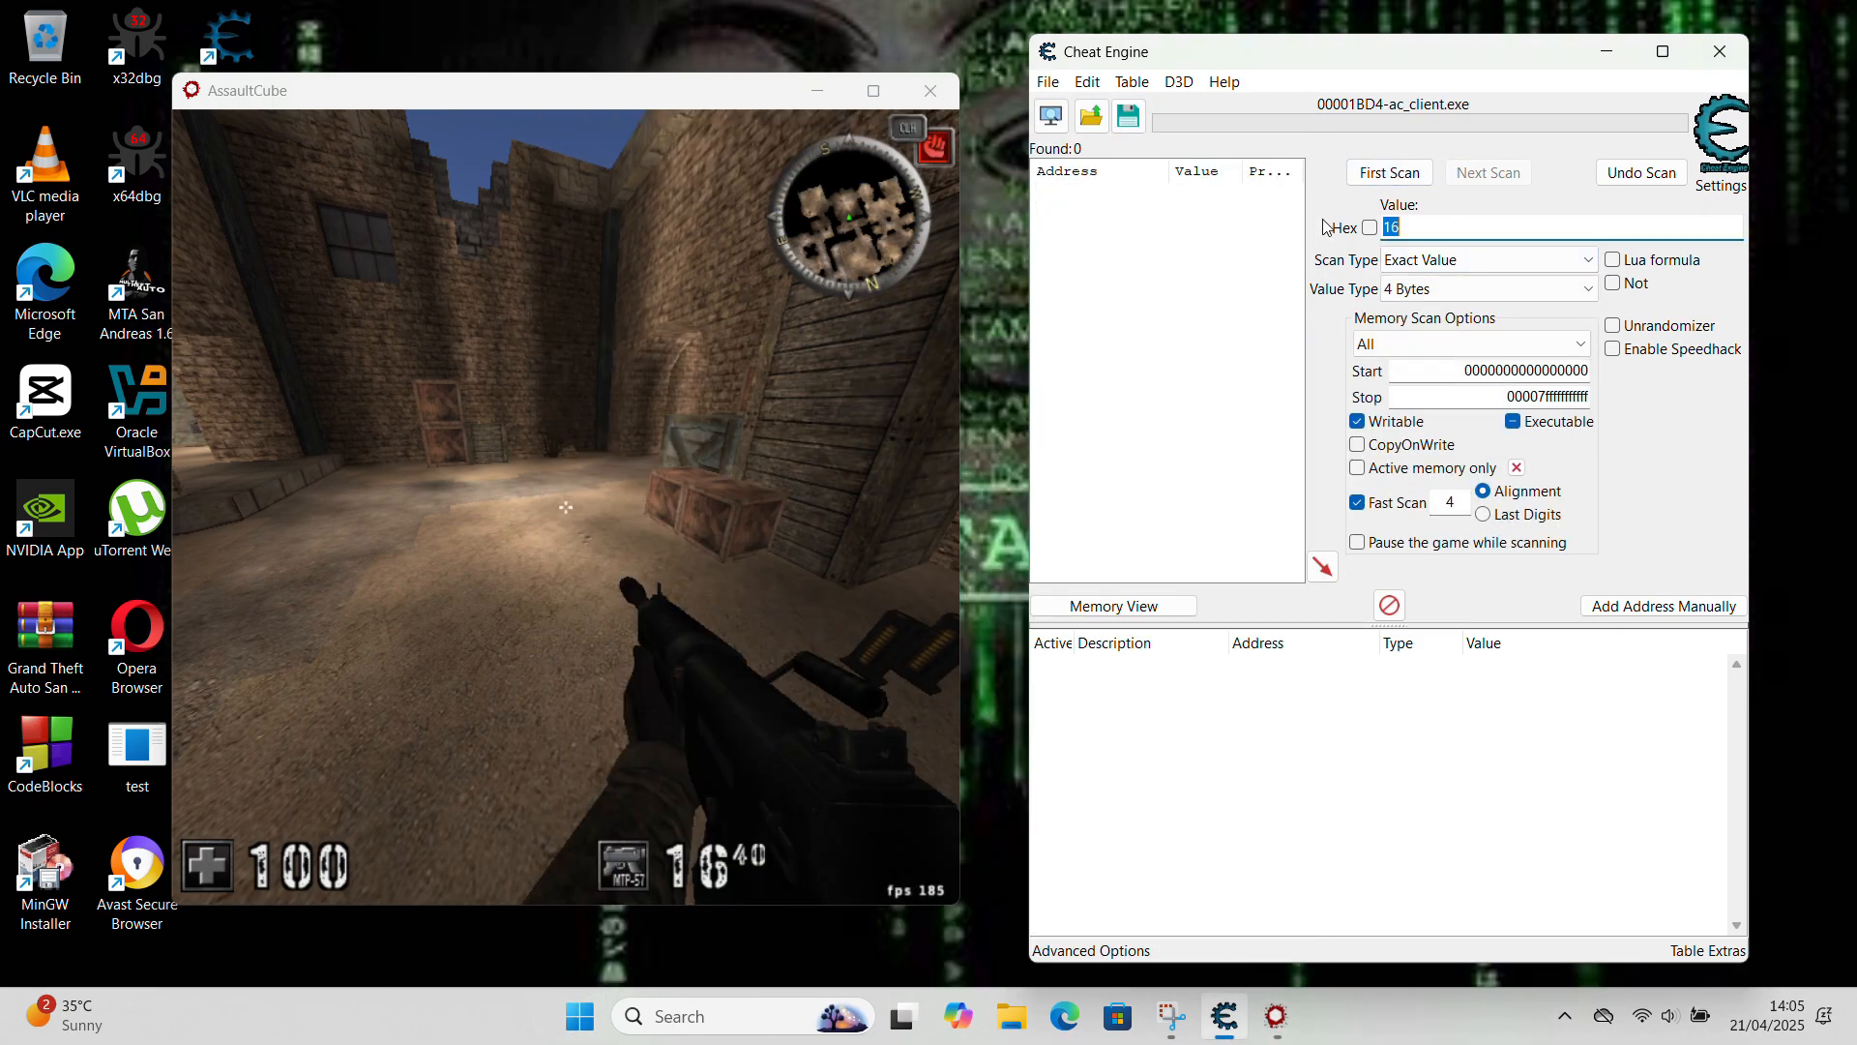
# - Fire down to 14 rounds and narrow the scan results to the value 14
pyautogui.click(566, 507)
pyautogui.press('super')
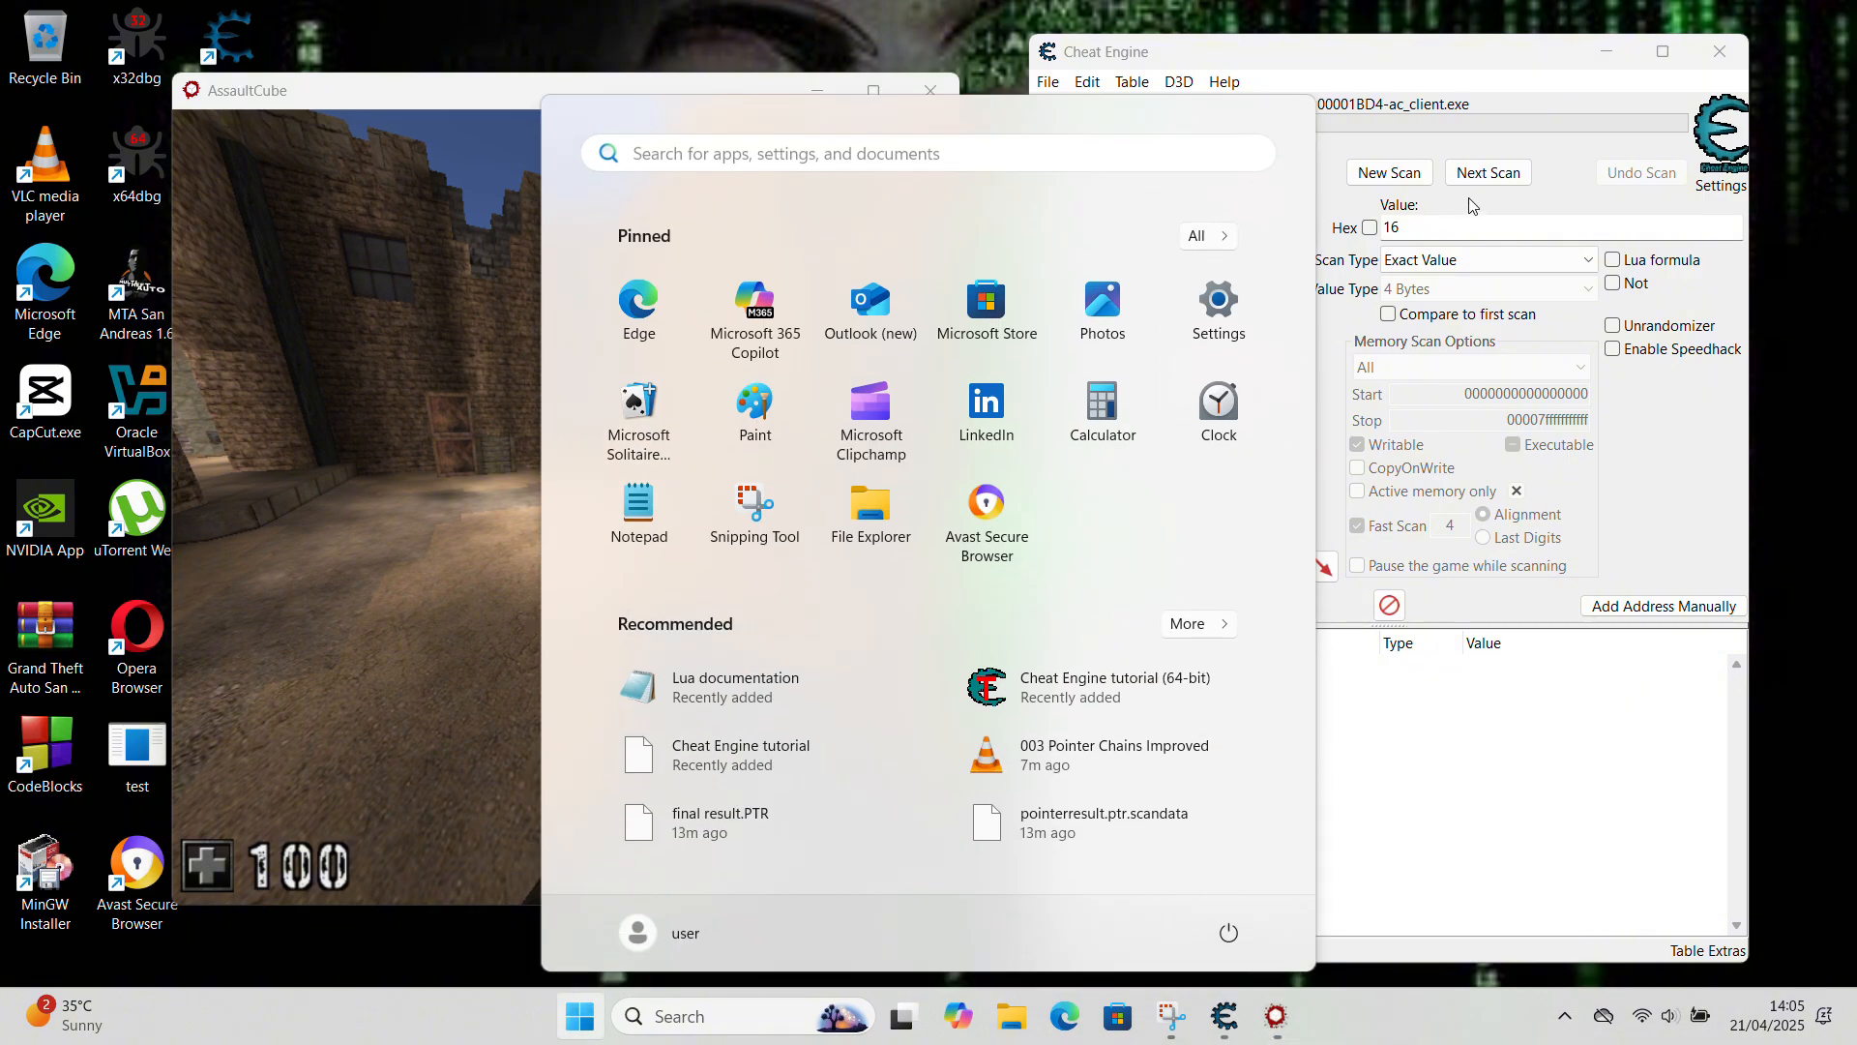
pyautogui.click(1451, 228)
pyautogui.click(1487, 172)
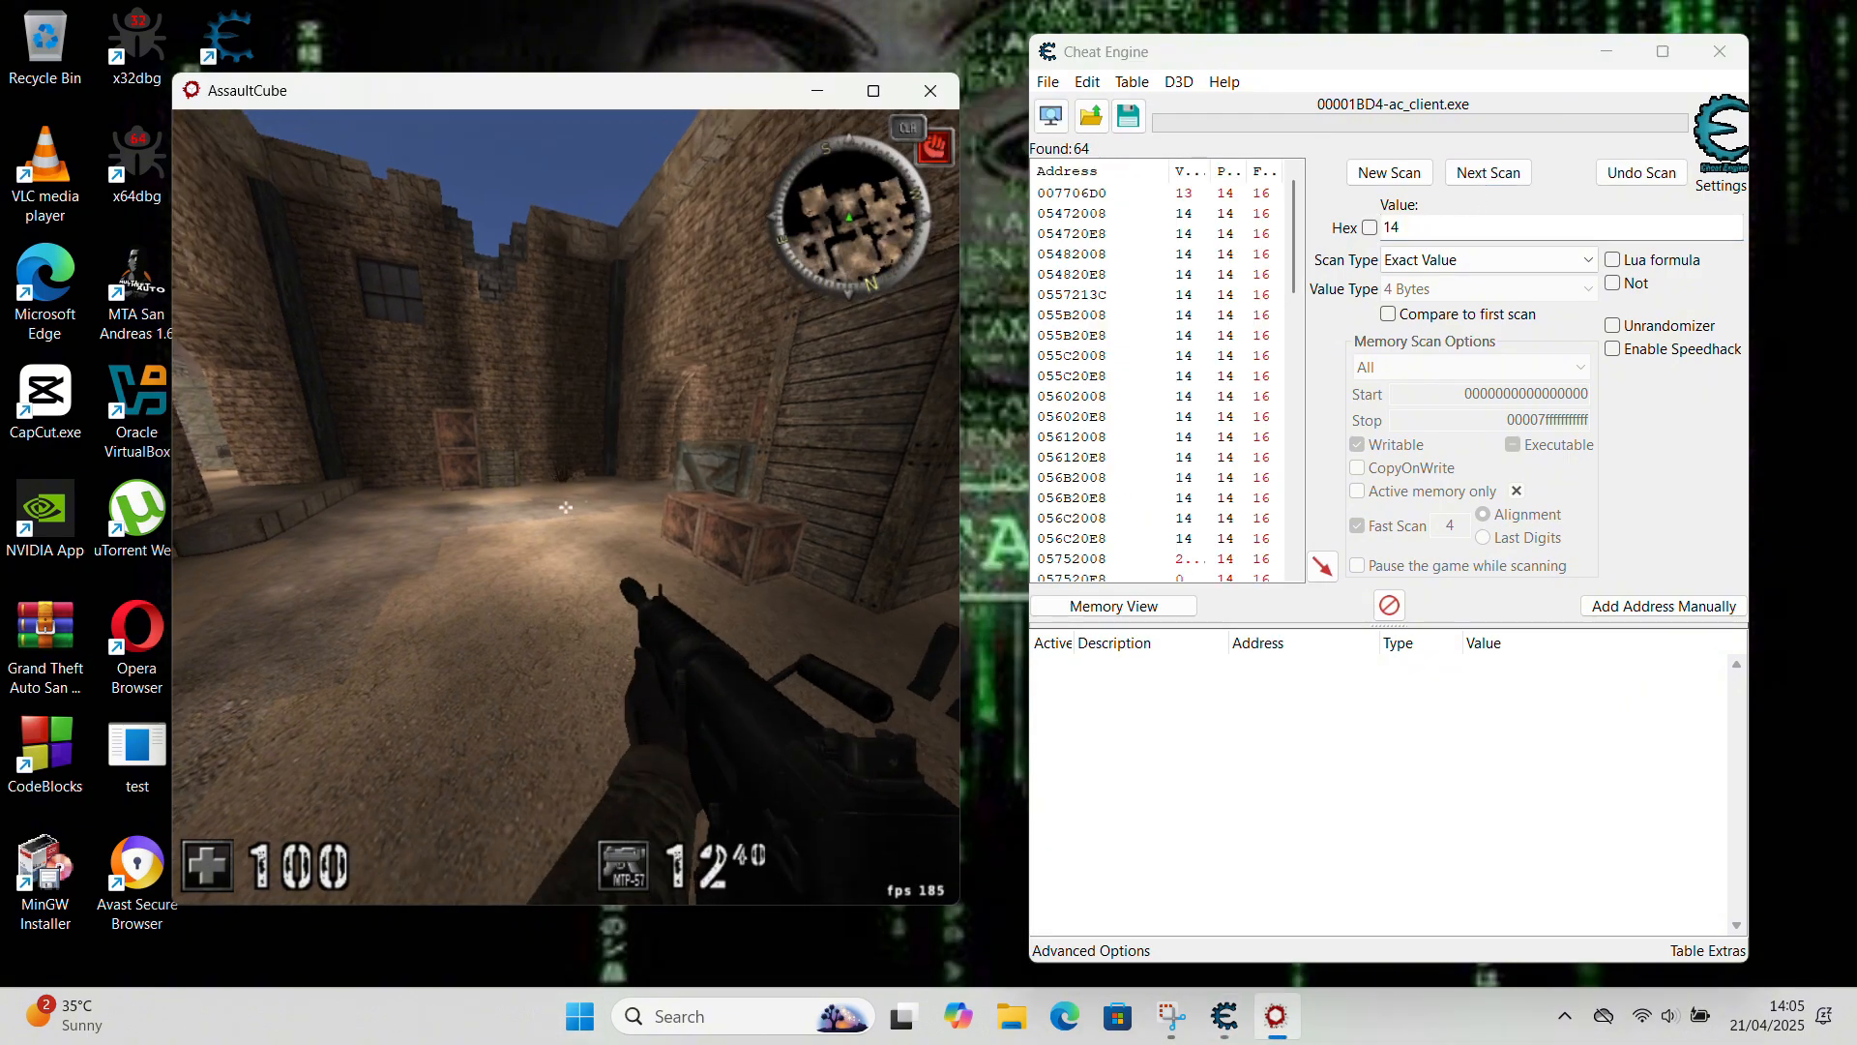
# - Narrow the scan results to the current ammo count of 12
pyautogui.press('super')
pyautogui.click(1430, 232)
pyautogui.press('BackSpace')
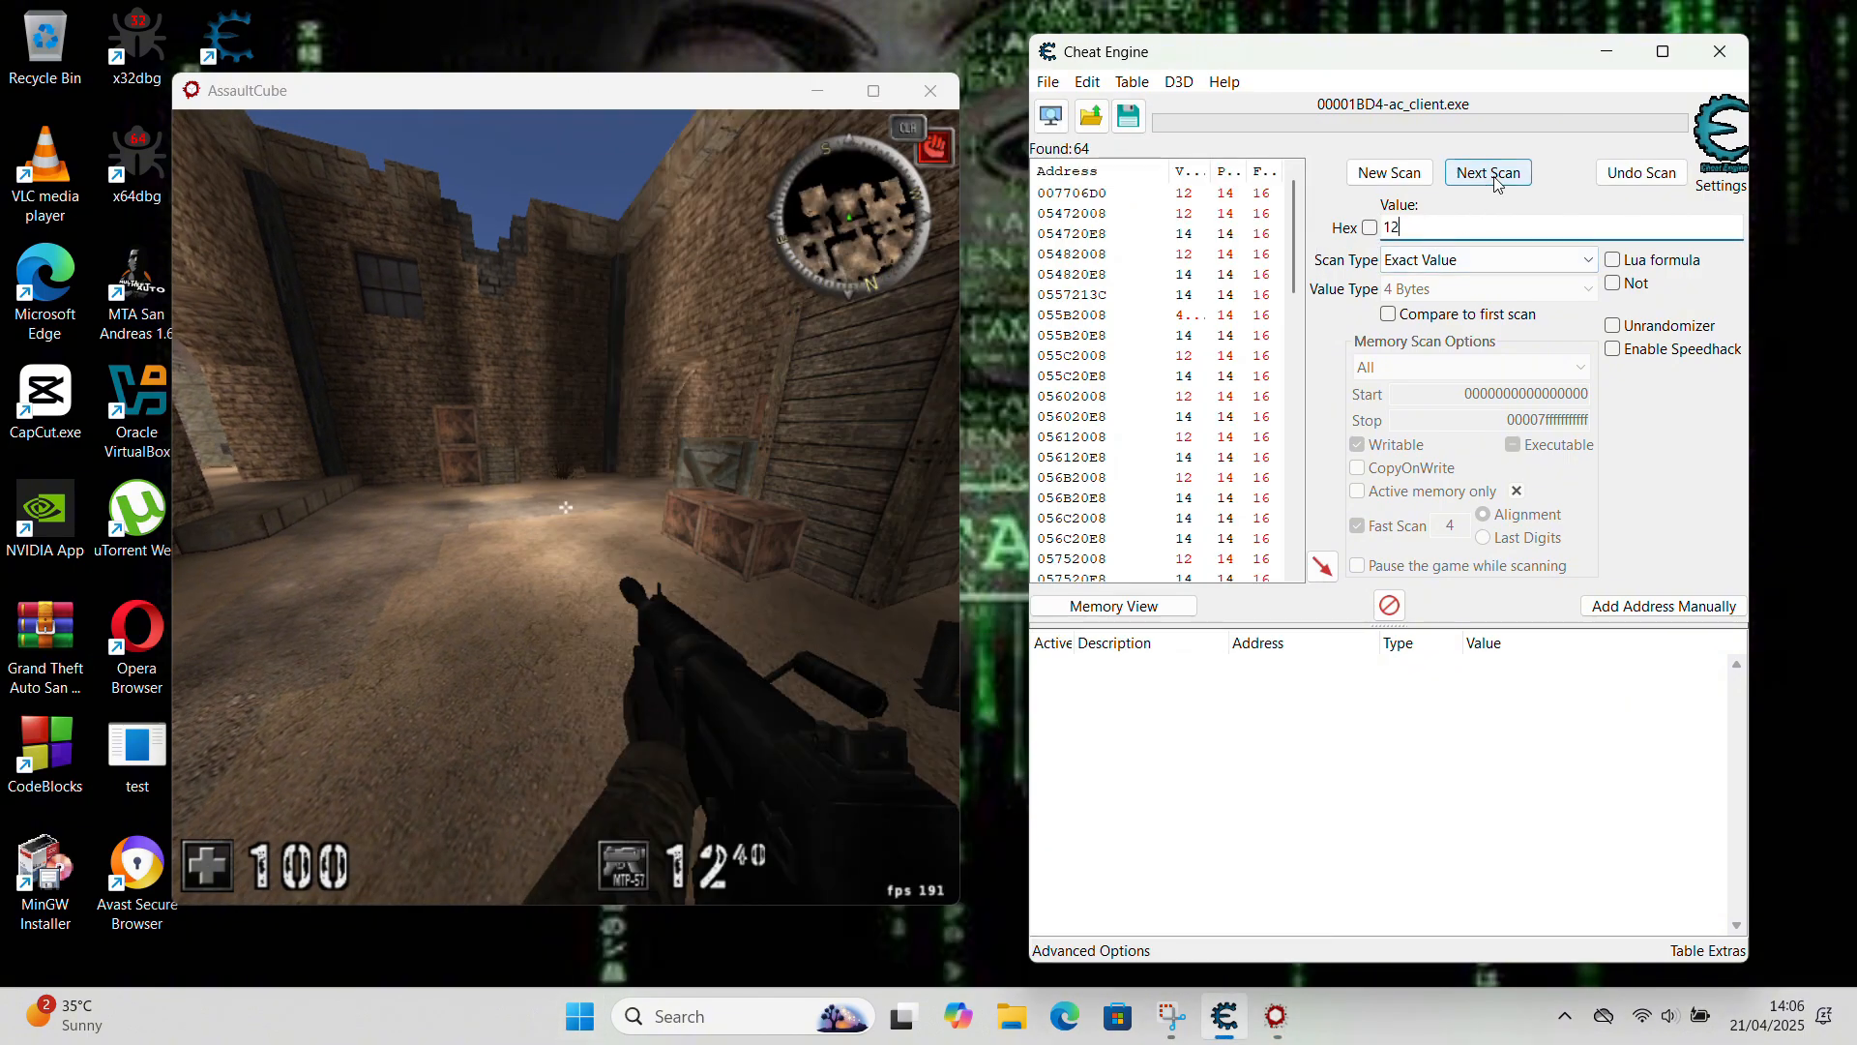
pyautogui.click(1490, 174)
# - Narrow the scan results to the ammo value 9
pyautogui.press('super')
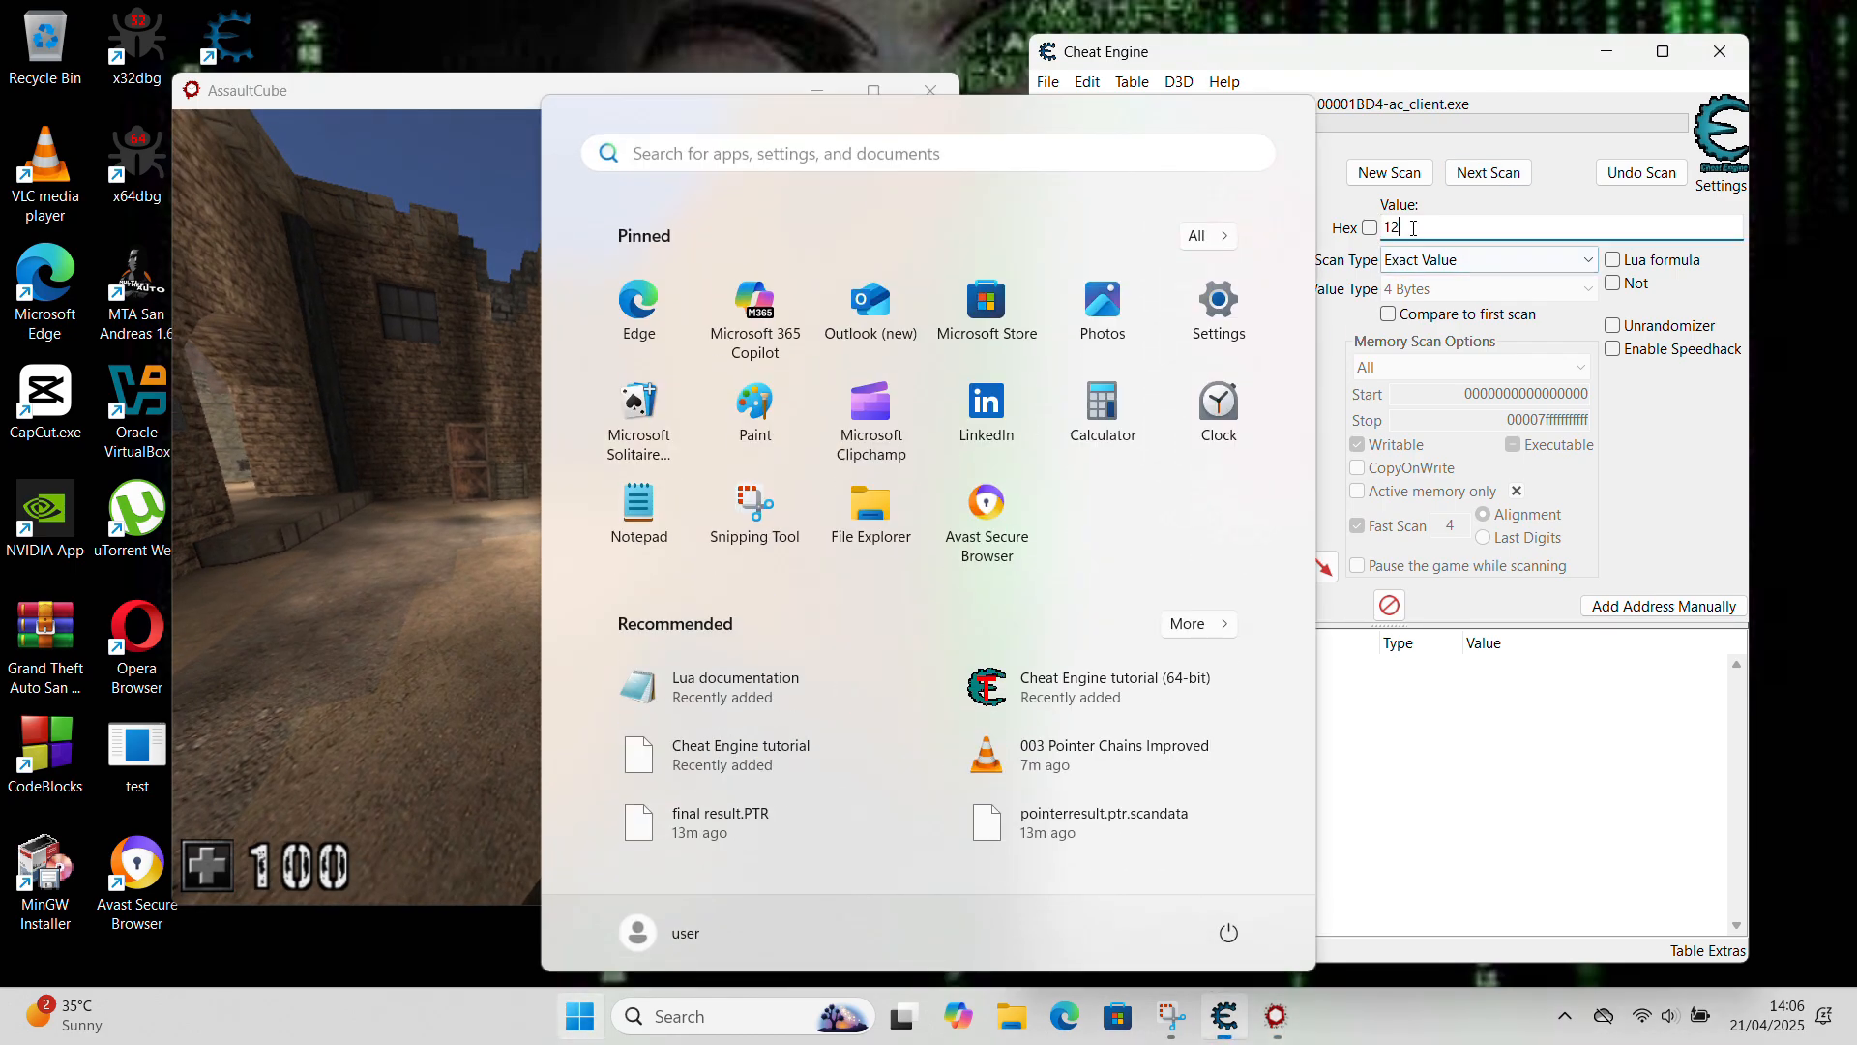
pyautogui.press('BackSpace')
pyautogui.press('BackSpace')
pyautogui.write('9')
pyautogui.click(1462, 174)
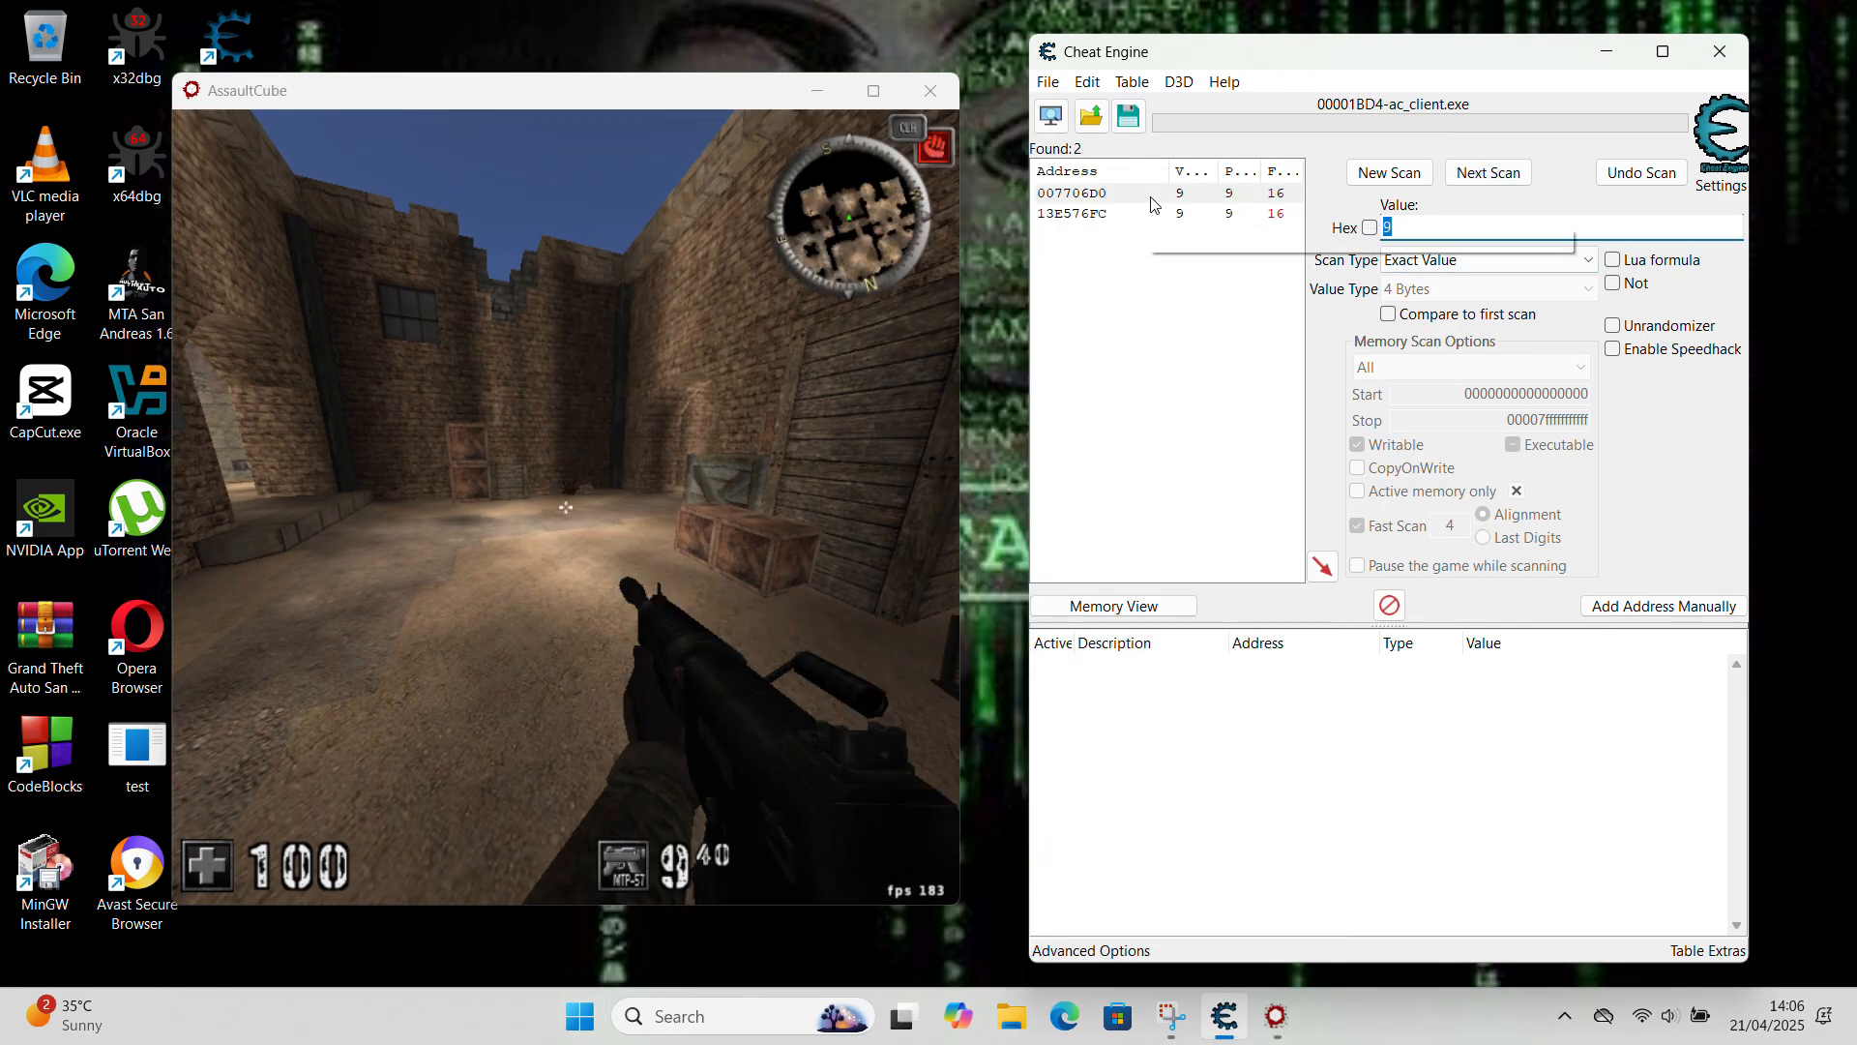
# - Add the found address 007706D0 to the address list and set its value to 100
pyautogui.doubleClick(1151, 198)
pyautogui.doubleClick(1486, 670)
pyautogui.write('100')
pyautogui.press('Return')
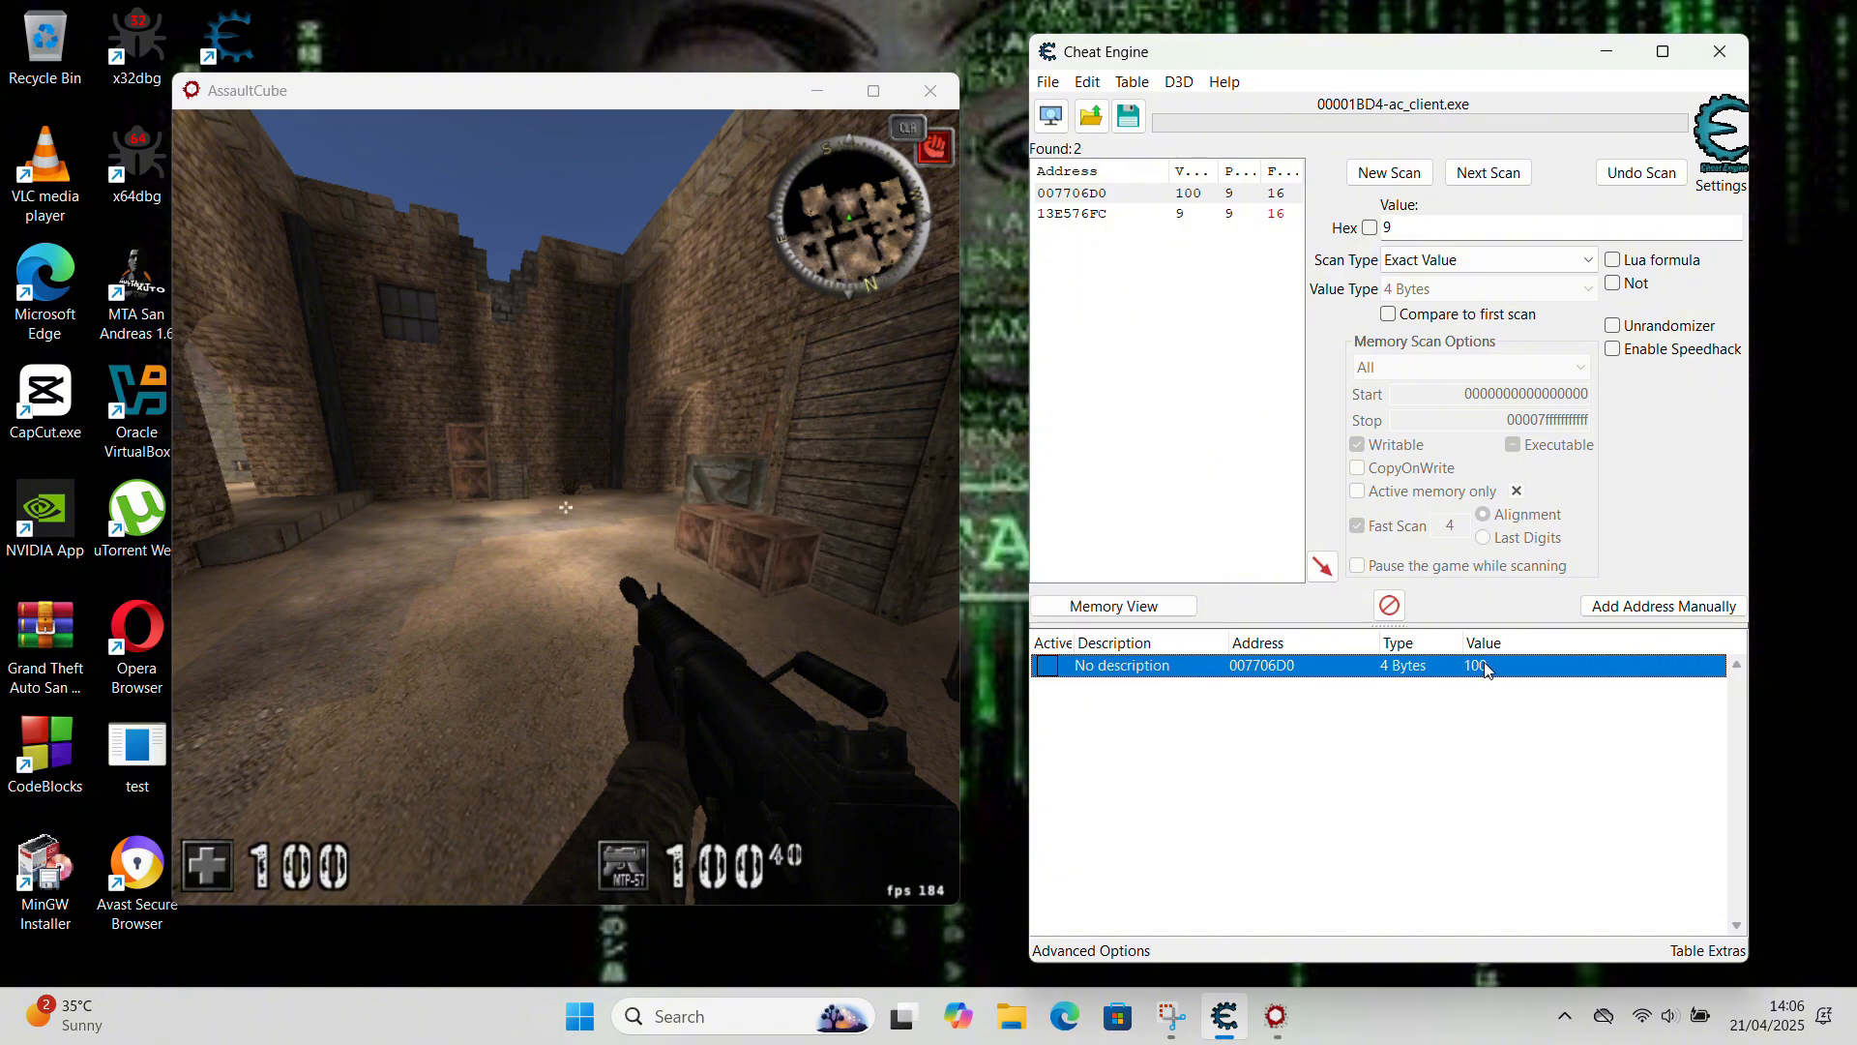
# - Start generating a pointermap for the ammo address, choosing the Documents folder as the save location
pyautogui.rightClick(1485, 667)
pyautogui.click(1559, 373)
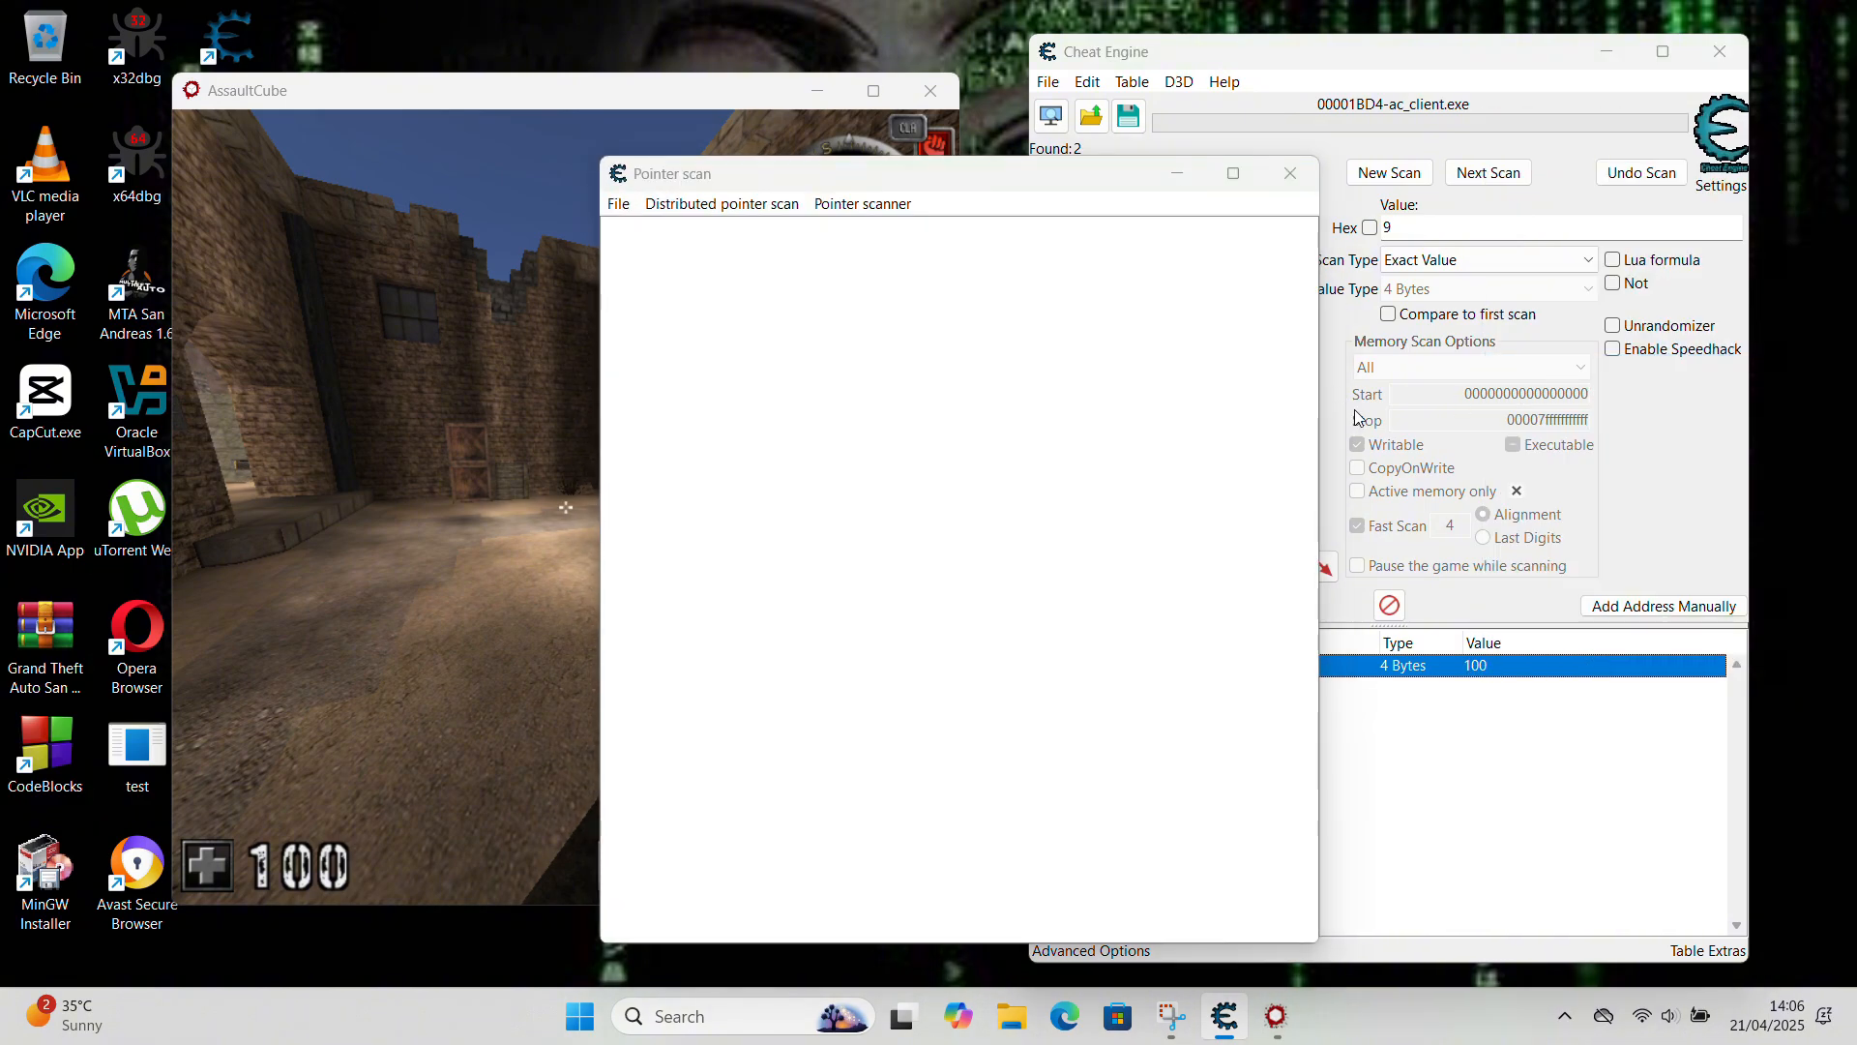
pyautogui.click(709, 530)
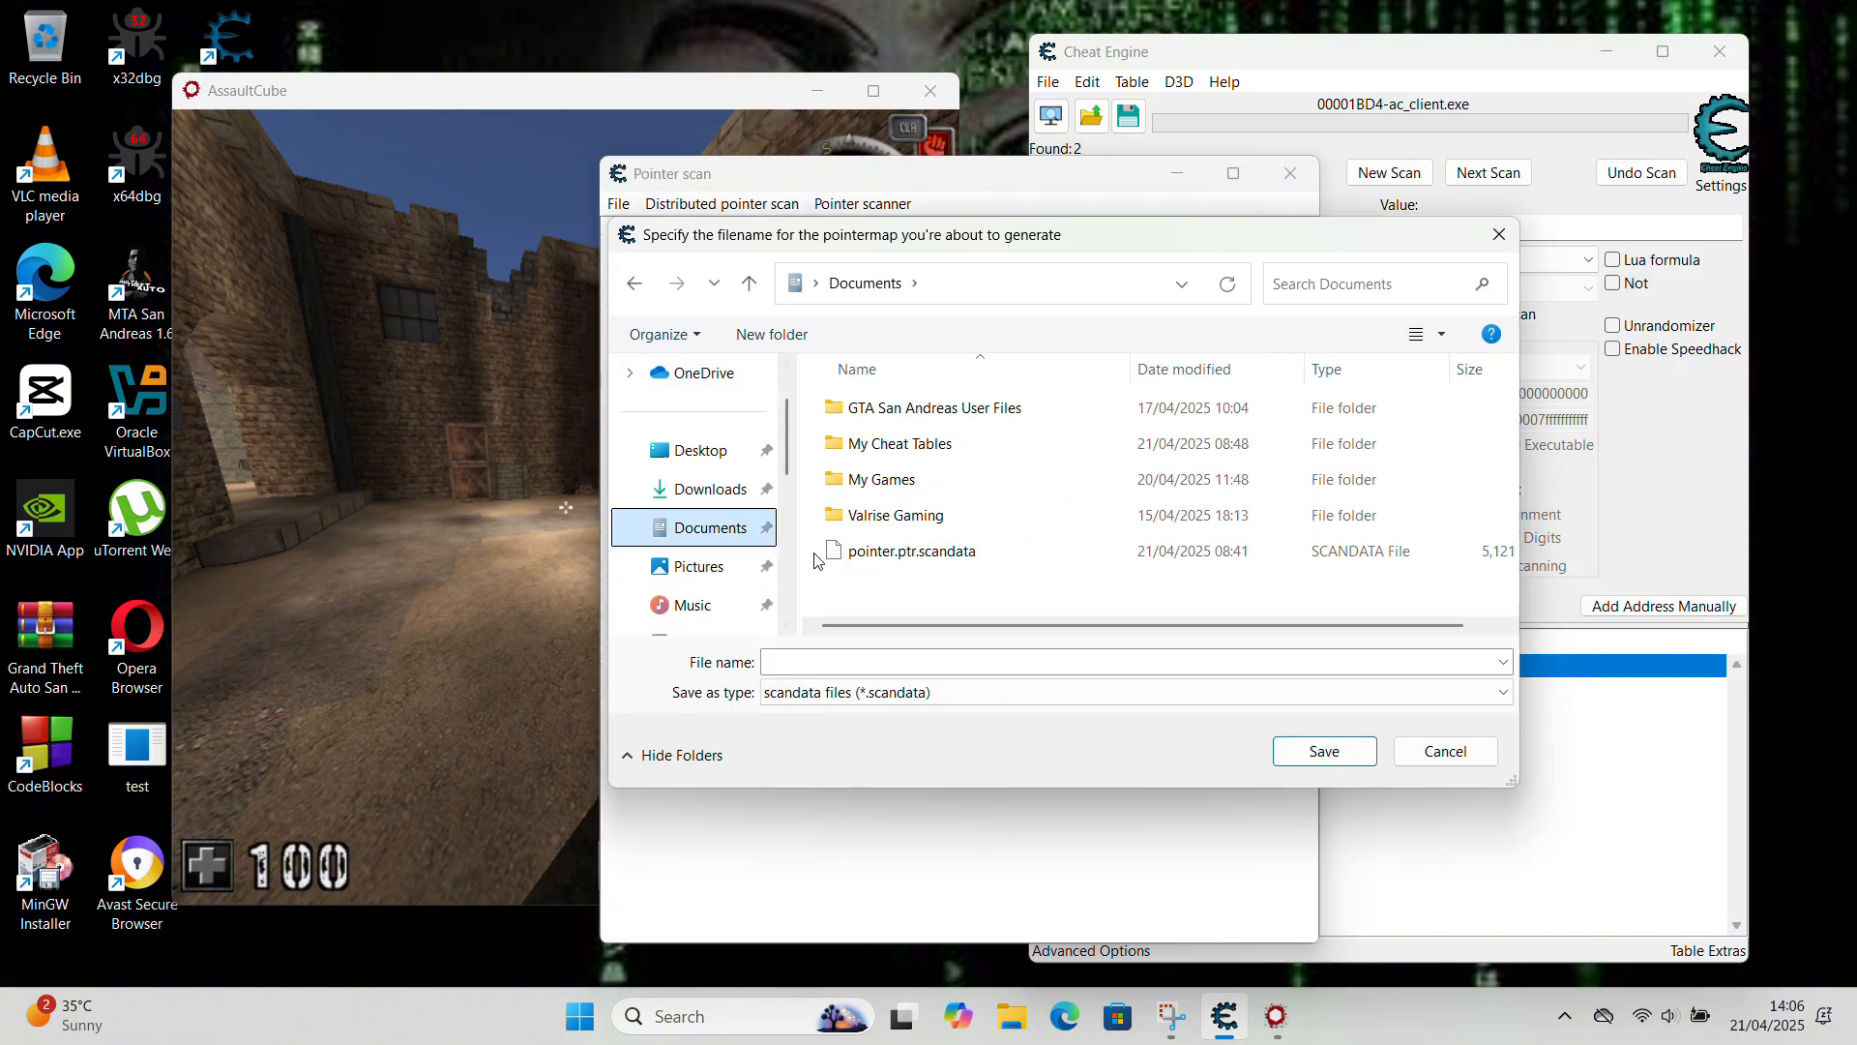
# - Delete the old pointer.ptr.scandata file from the Documents folder in the save dialog
pyautogui.click(934, 551)
pyautogui.rightClick(937, 552)
pyautogui.click(1223, 684)
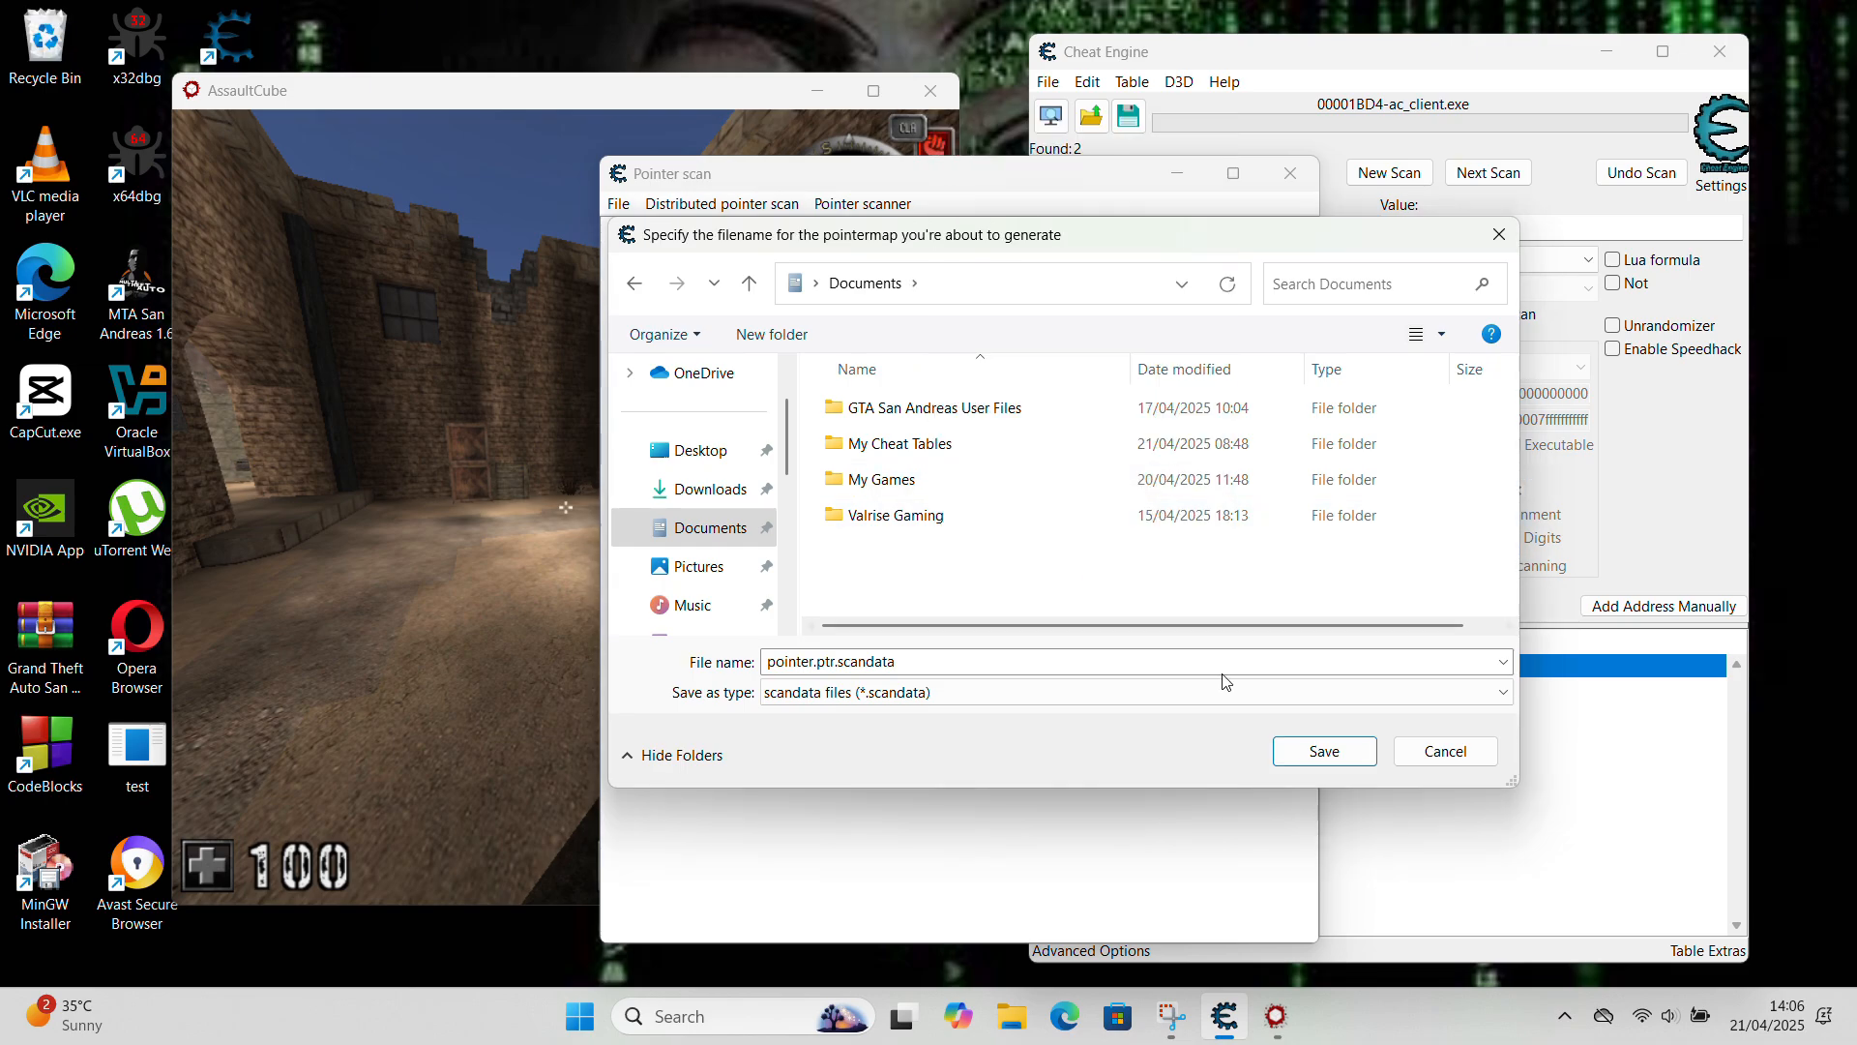
# - Save the pointermap as pointer.ptr.scandata in the Documents folder and return to the address list
pyautogui.click(1324, 751)
pyautogui.click(1004, 519)
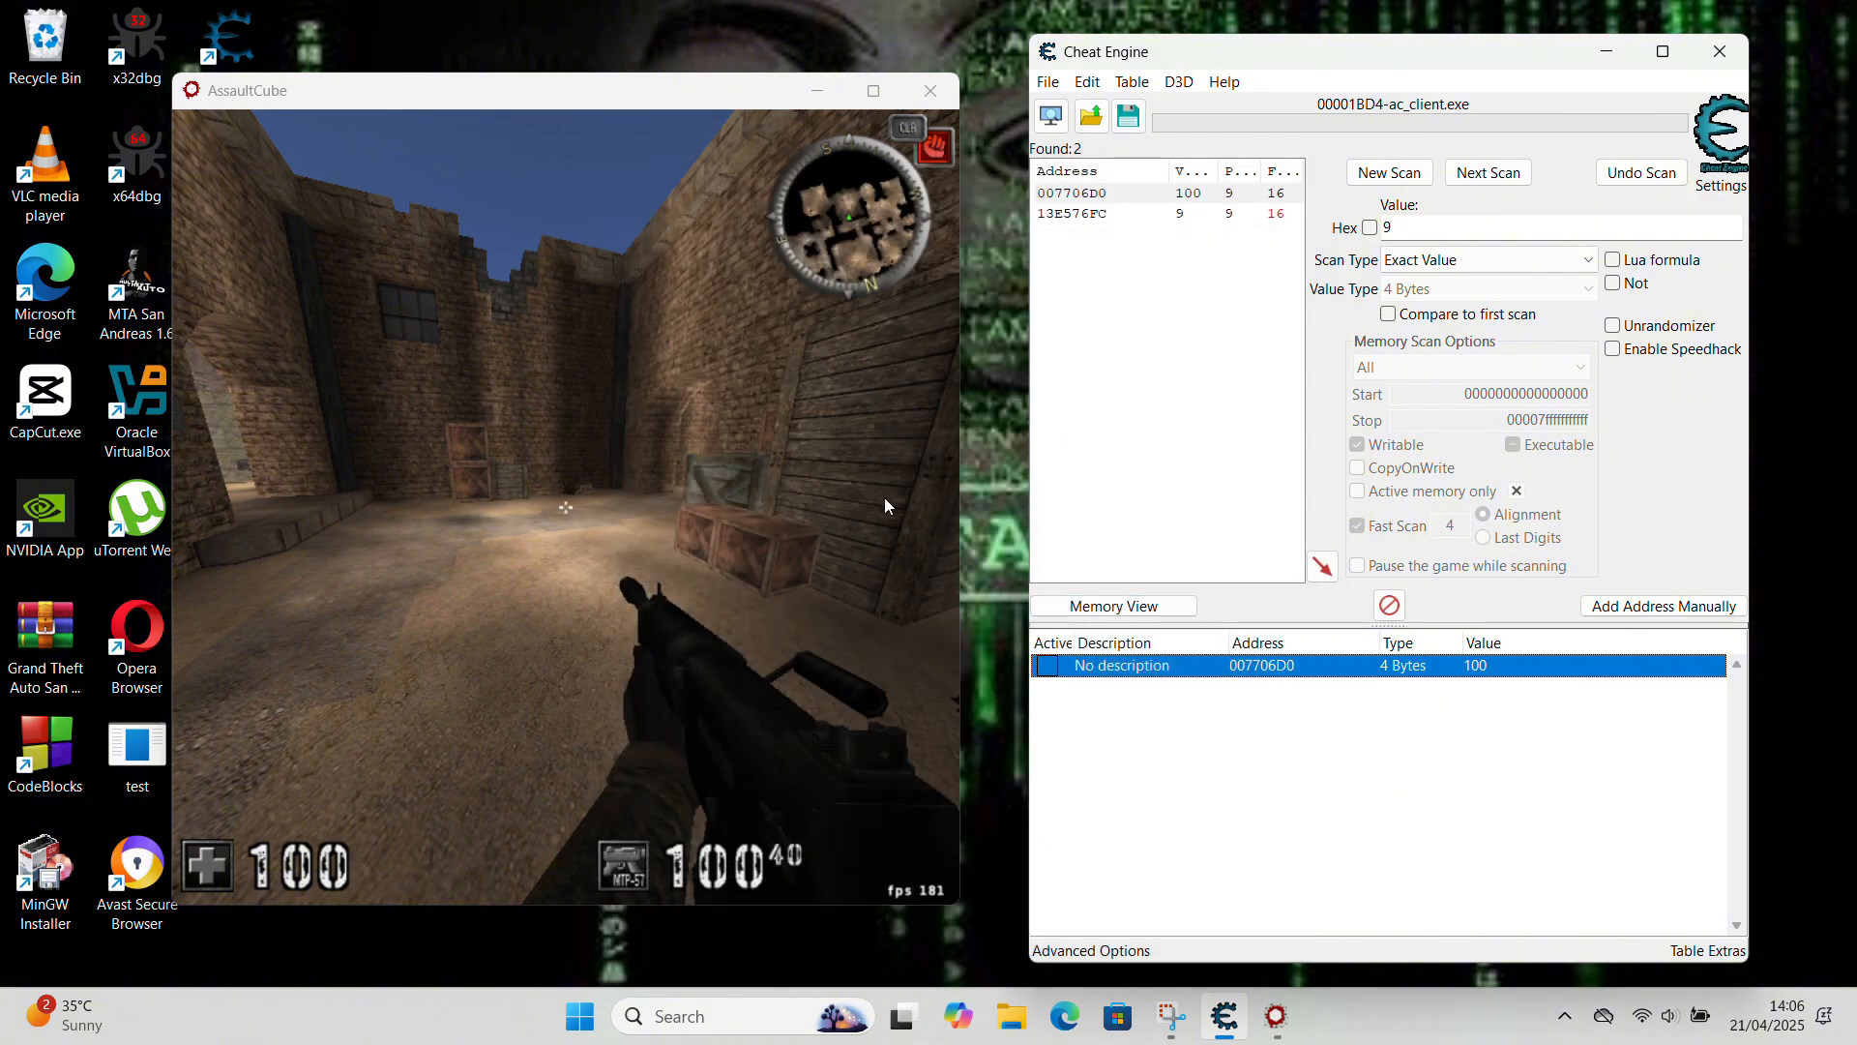
pyautogui.click(1251, 757)
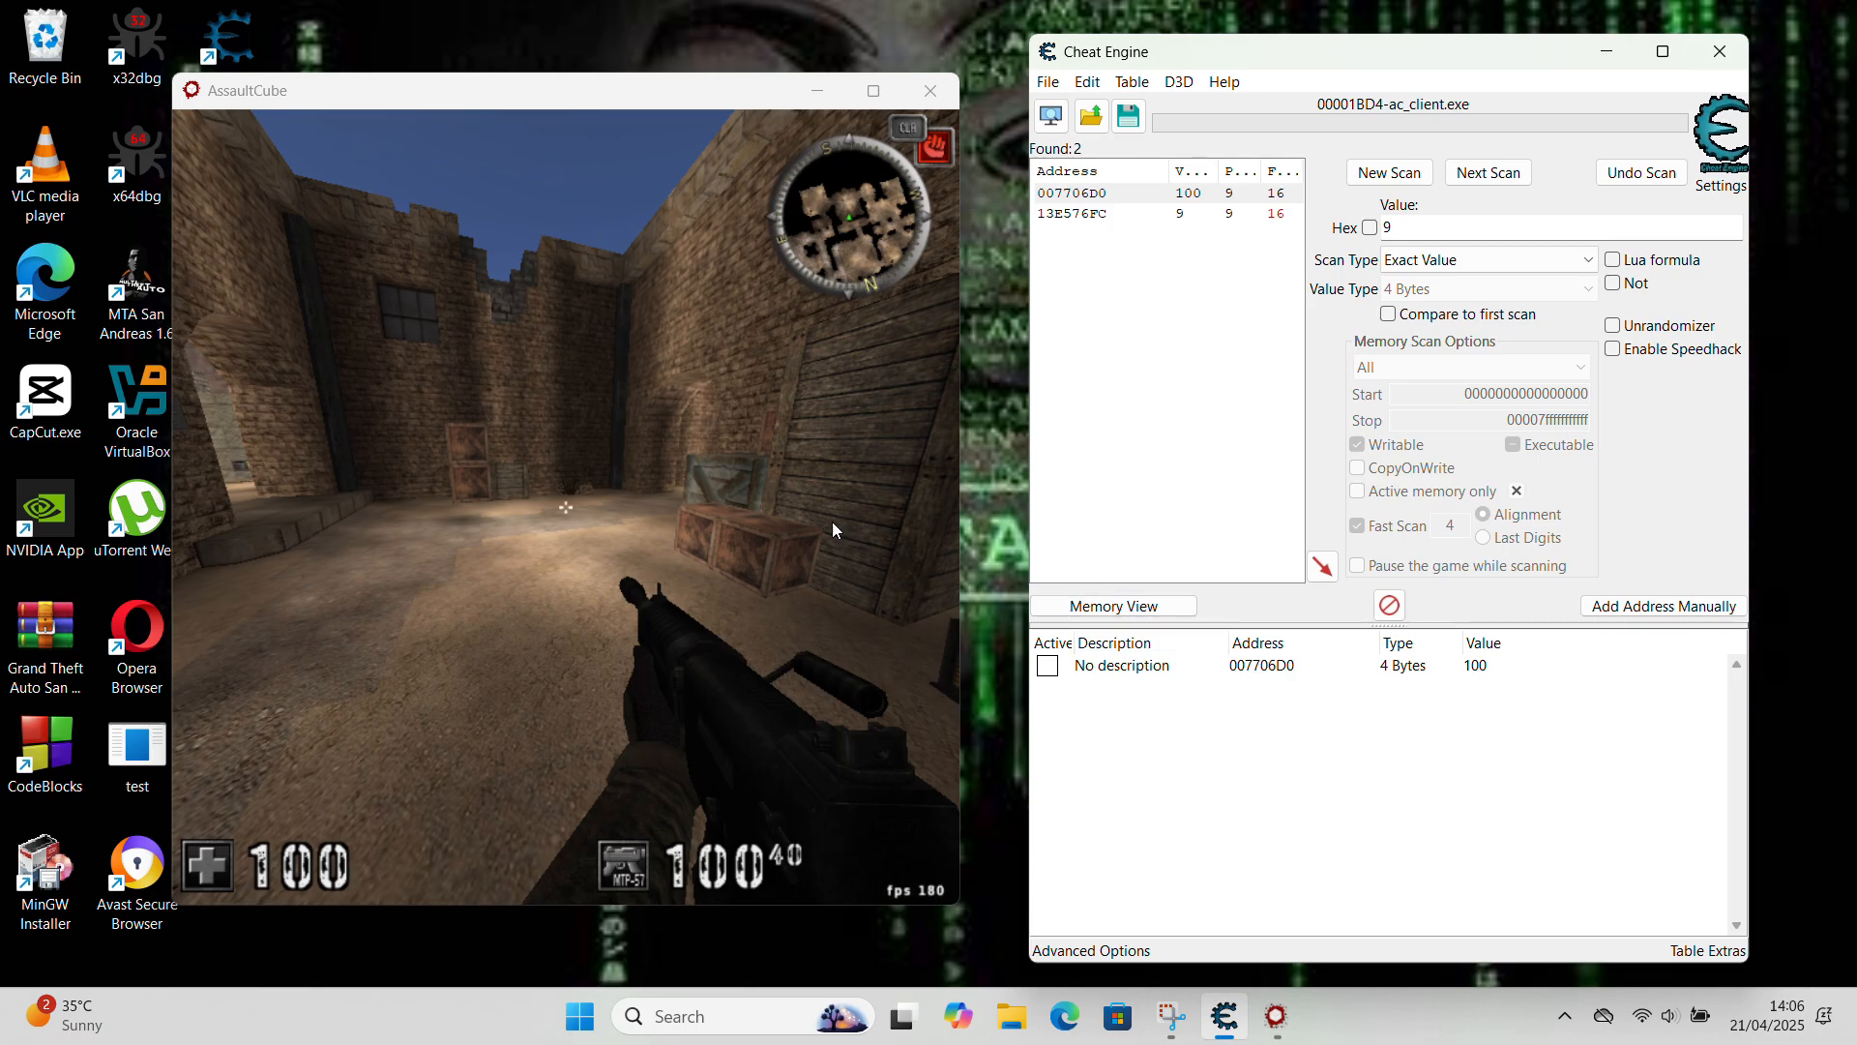
# - Return to AssaultCube, move around and fire several shots to check how the ammo value responds
pyautogui.click(617, 404)
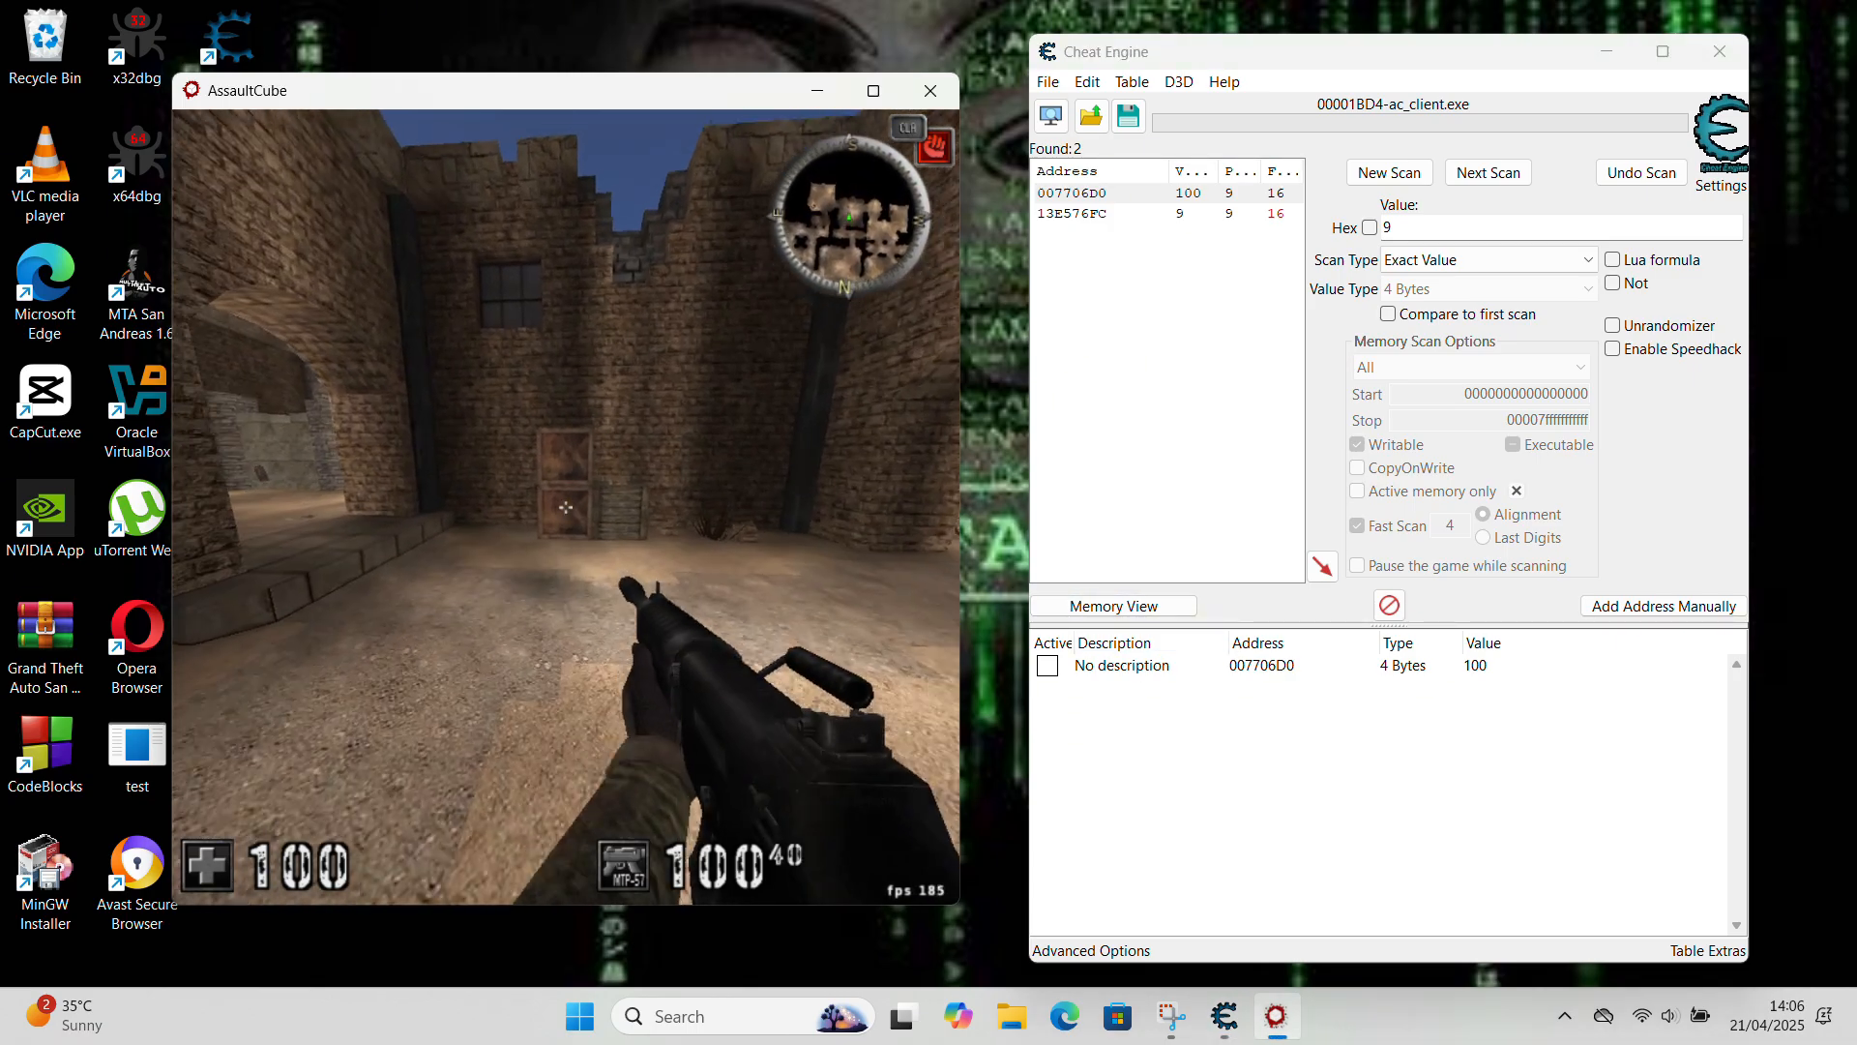
pyautogui.press('w')
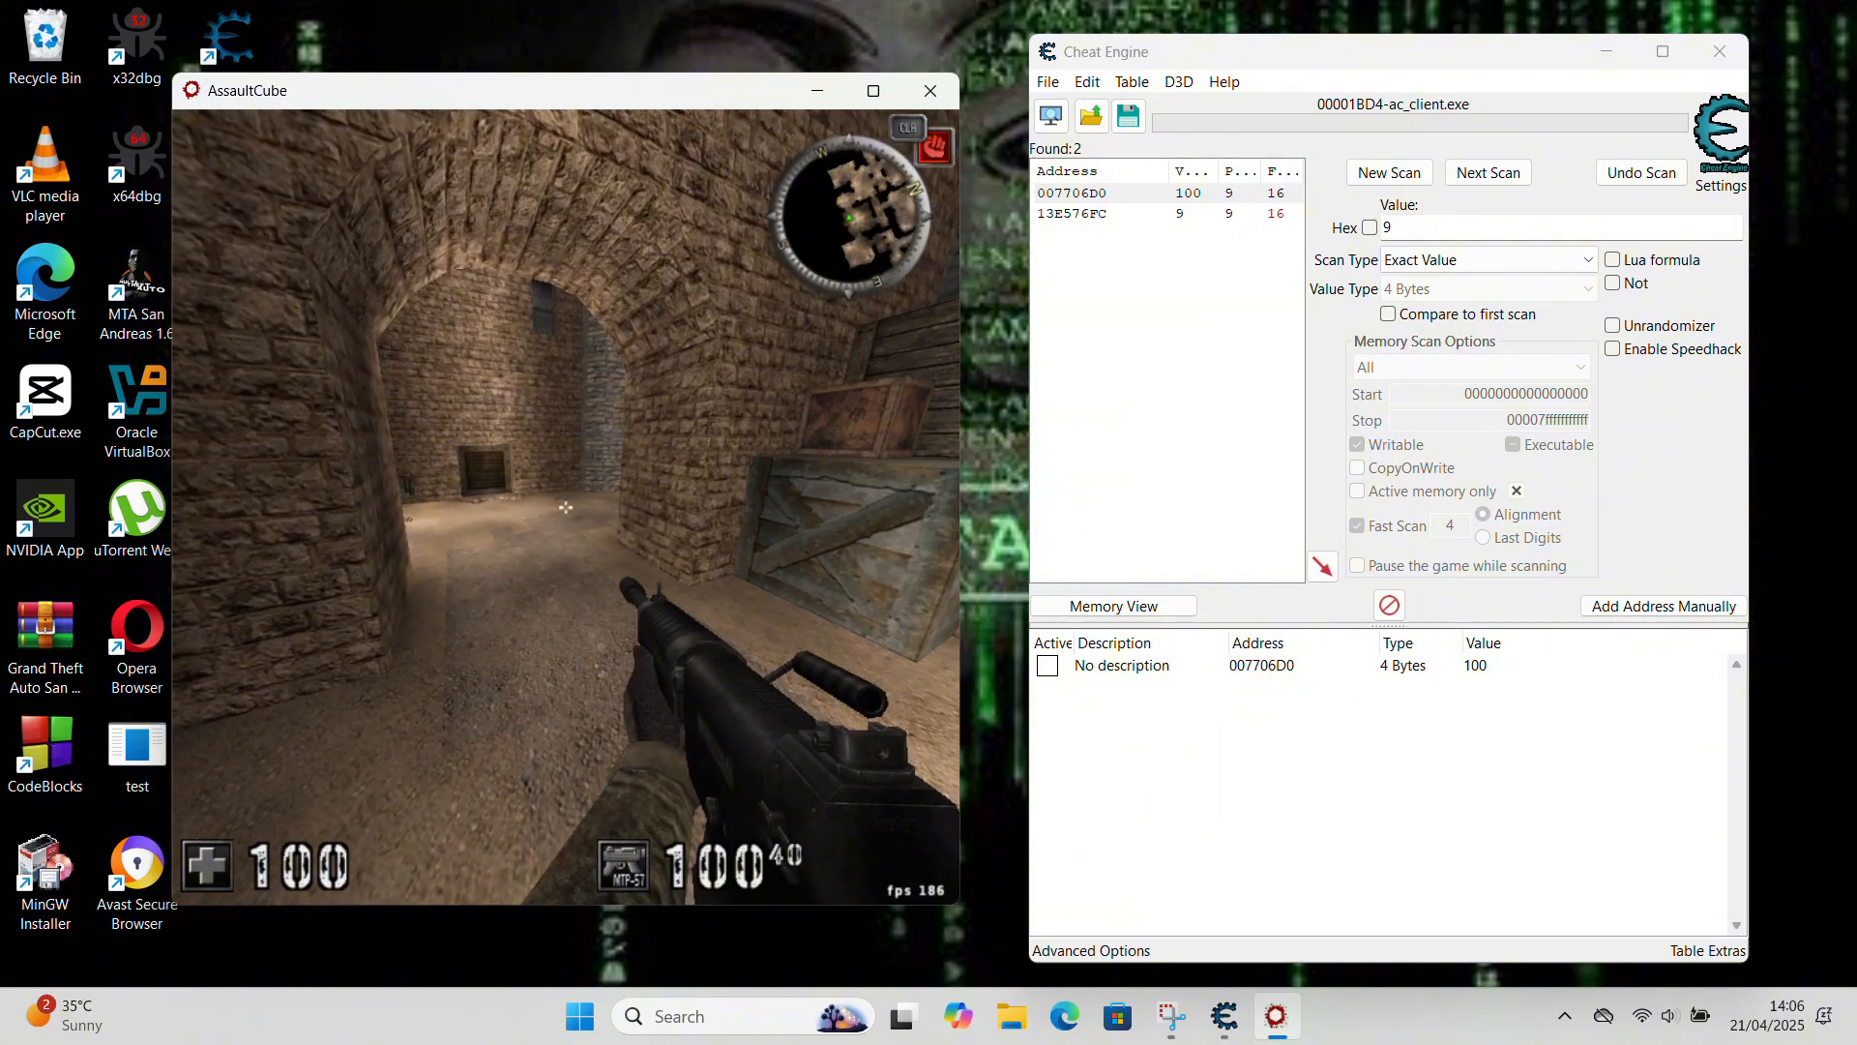
pyautogui.press('super')
pyautogui.click(356, 90)
pyautogui.press('super')
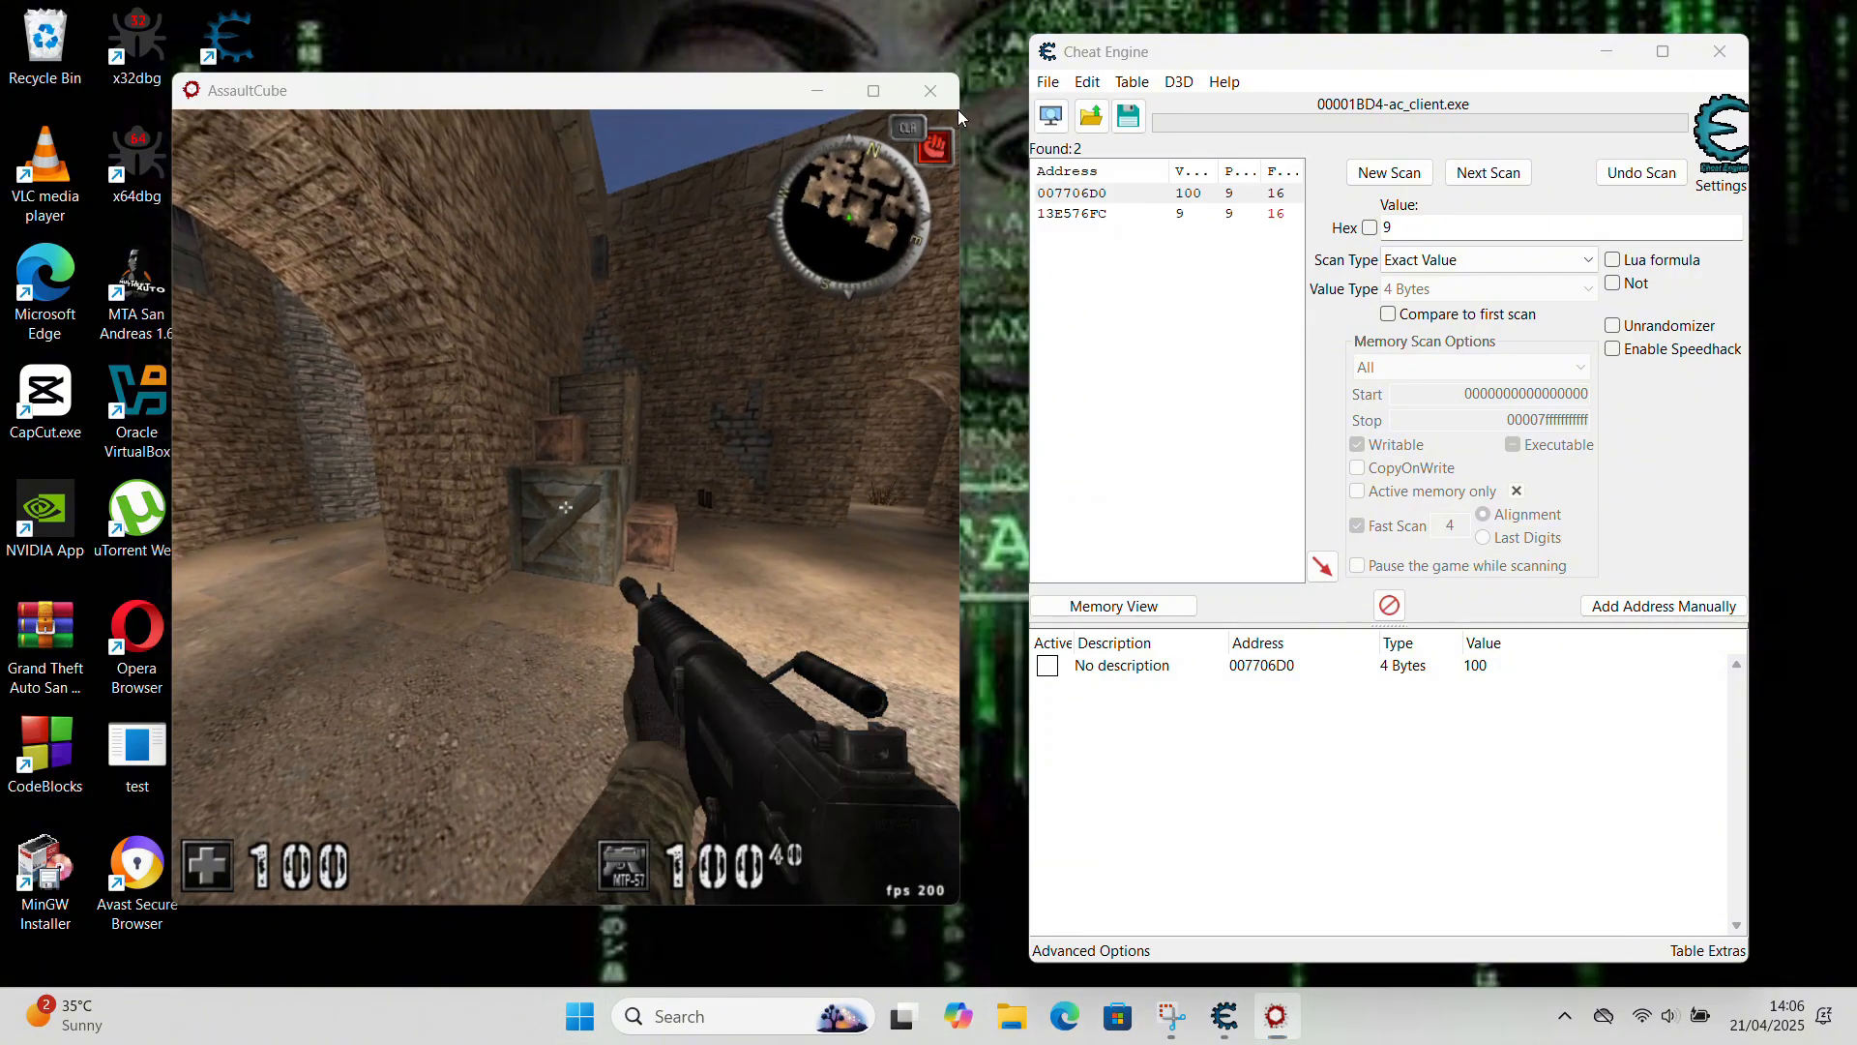
pyautogui.press('super')
pyautogui.click(935, 110)
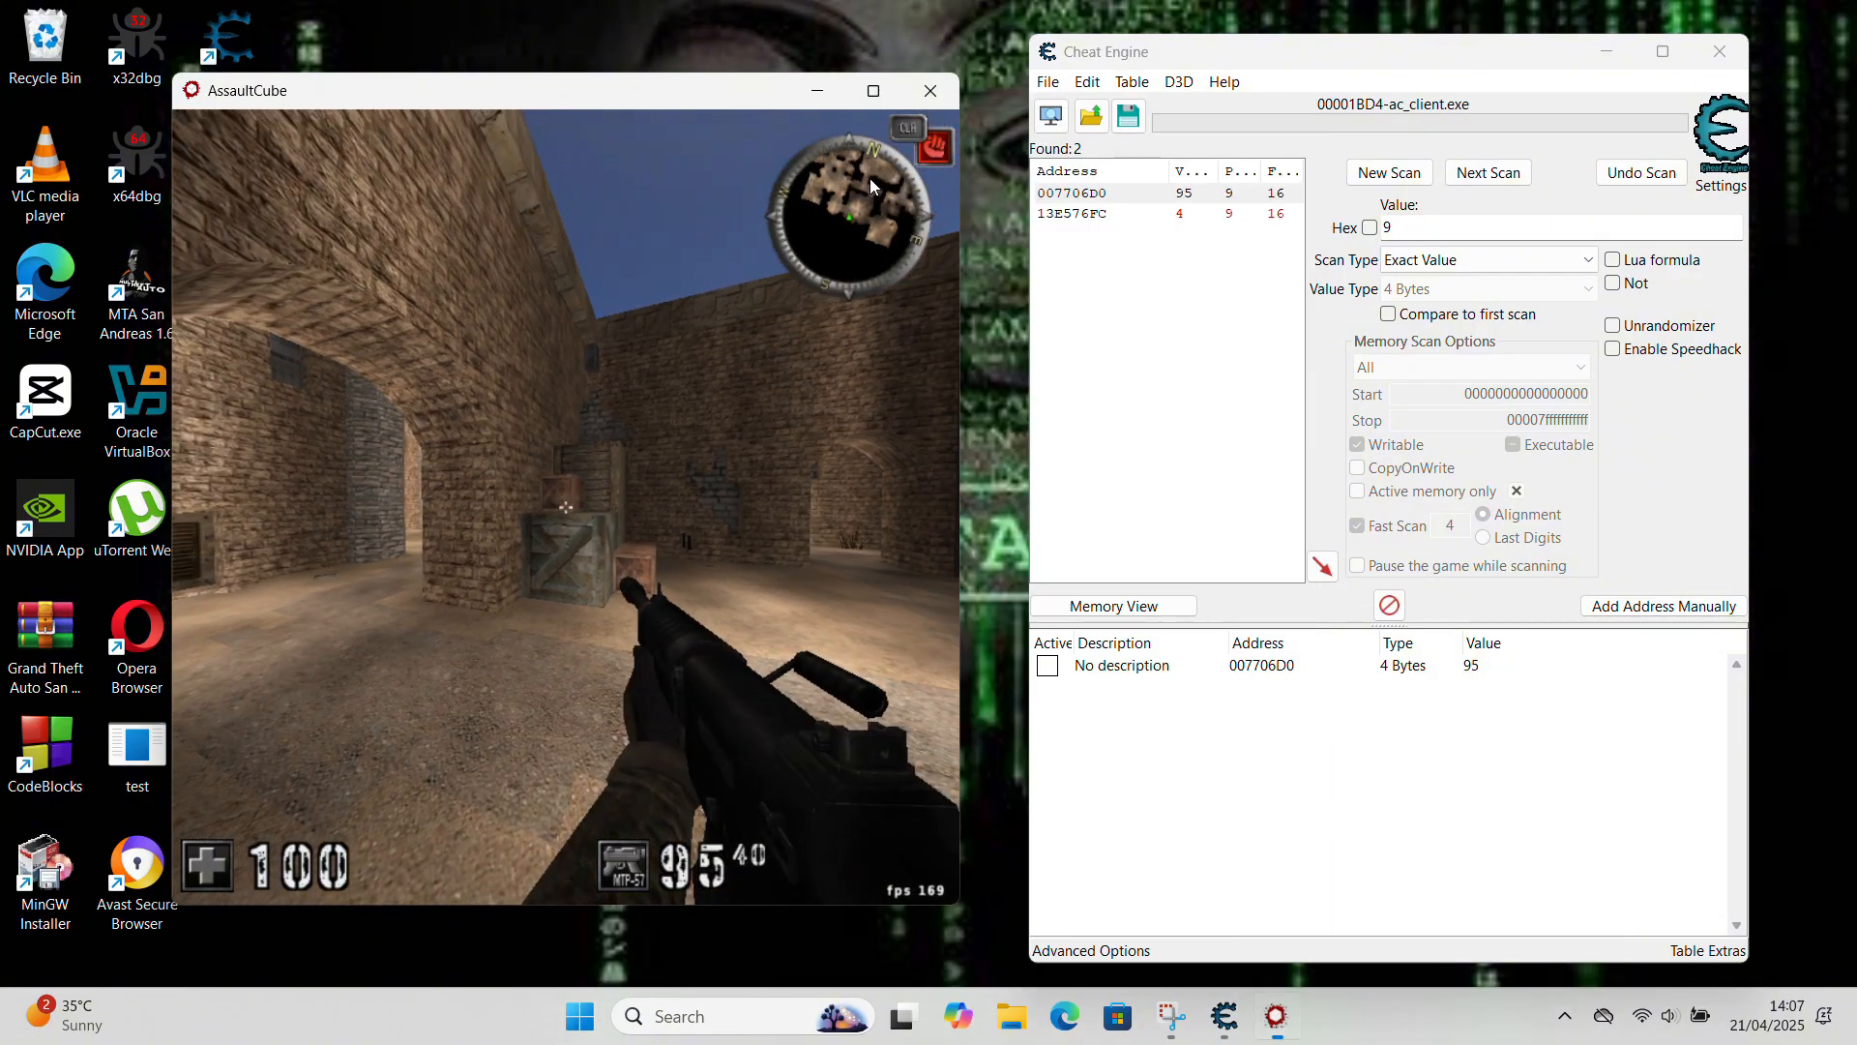
# - Quit AssaultCube through its in-game main menu
pyautogui.press('Escape')
pyautogui.press('Return')
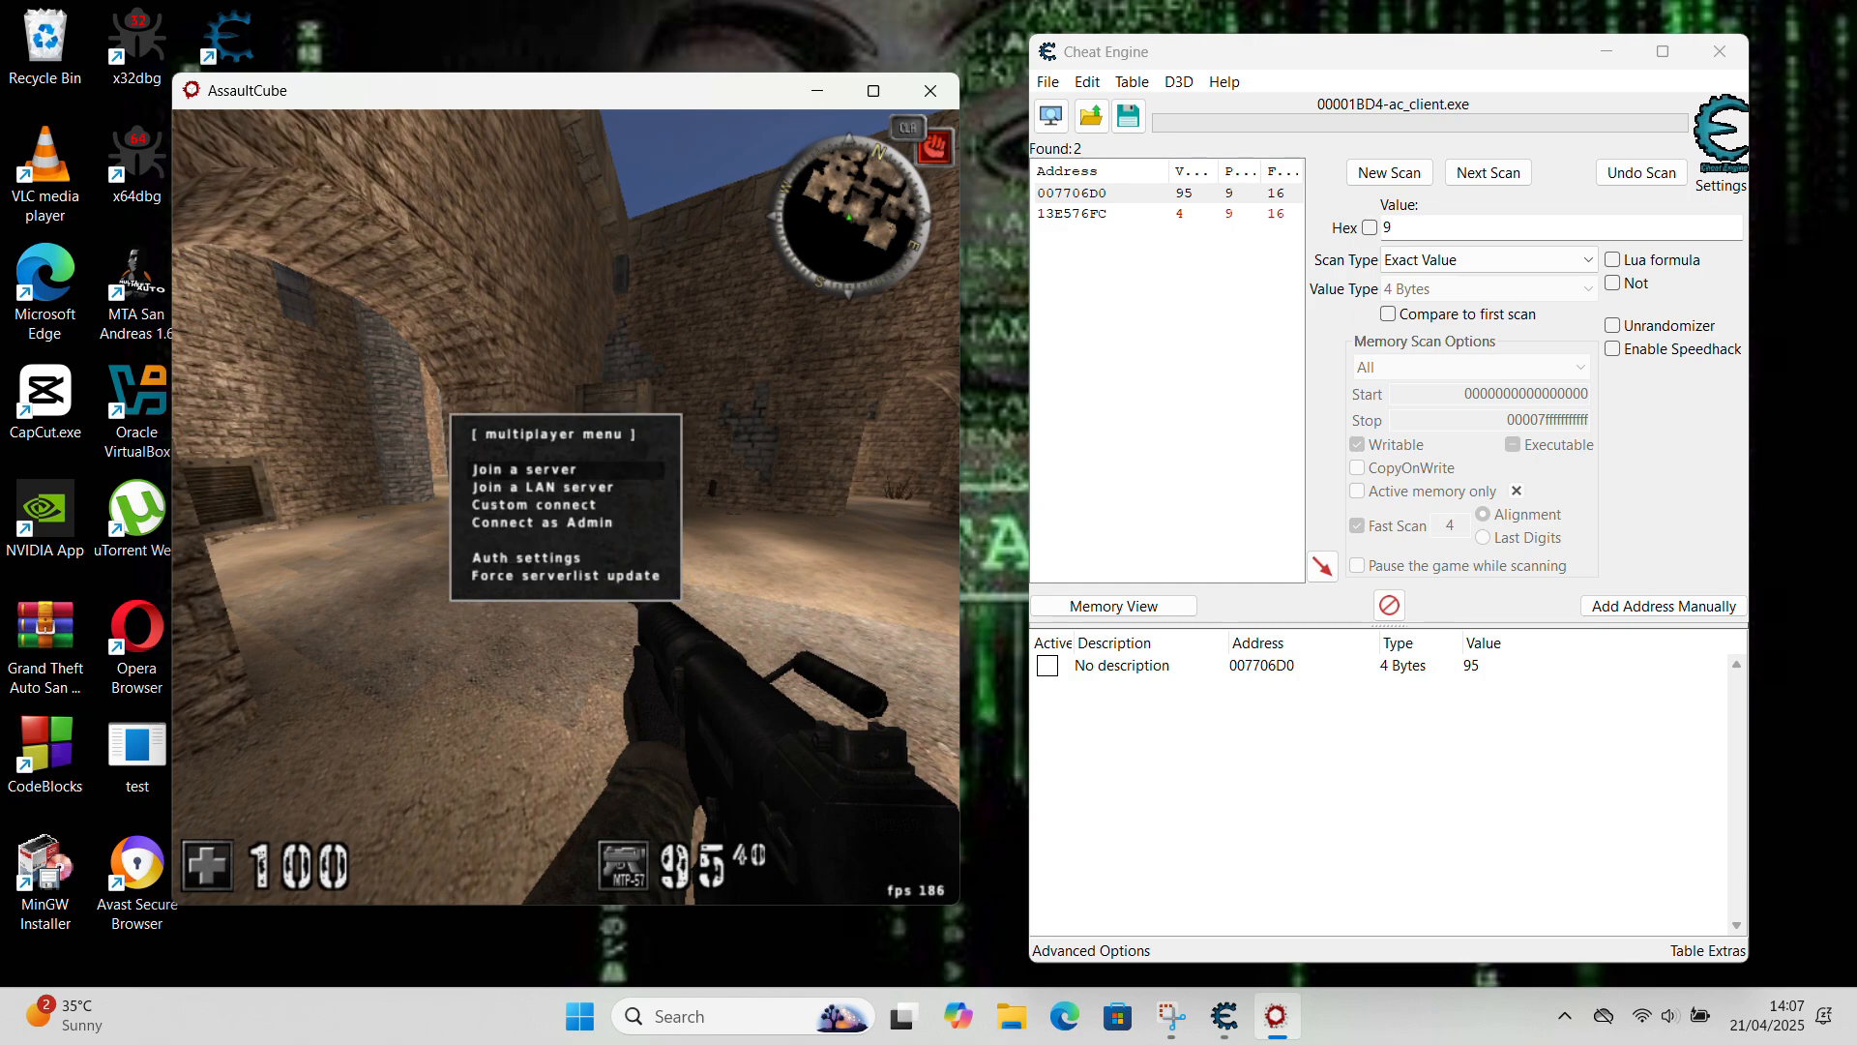
pyautogui.press('Escape')
pyautogui.press('Down')
pyautogui.press('Down')
pyautogui.press('Return')
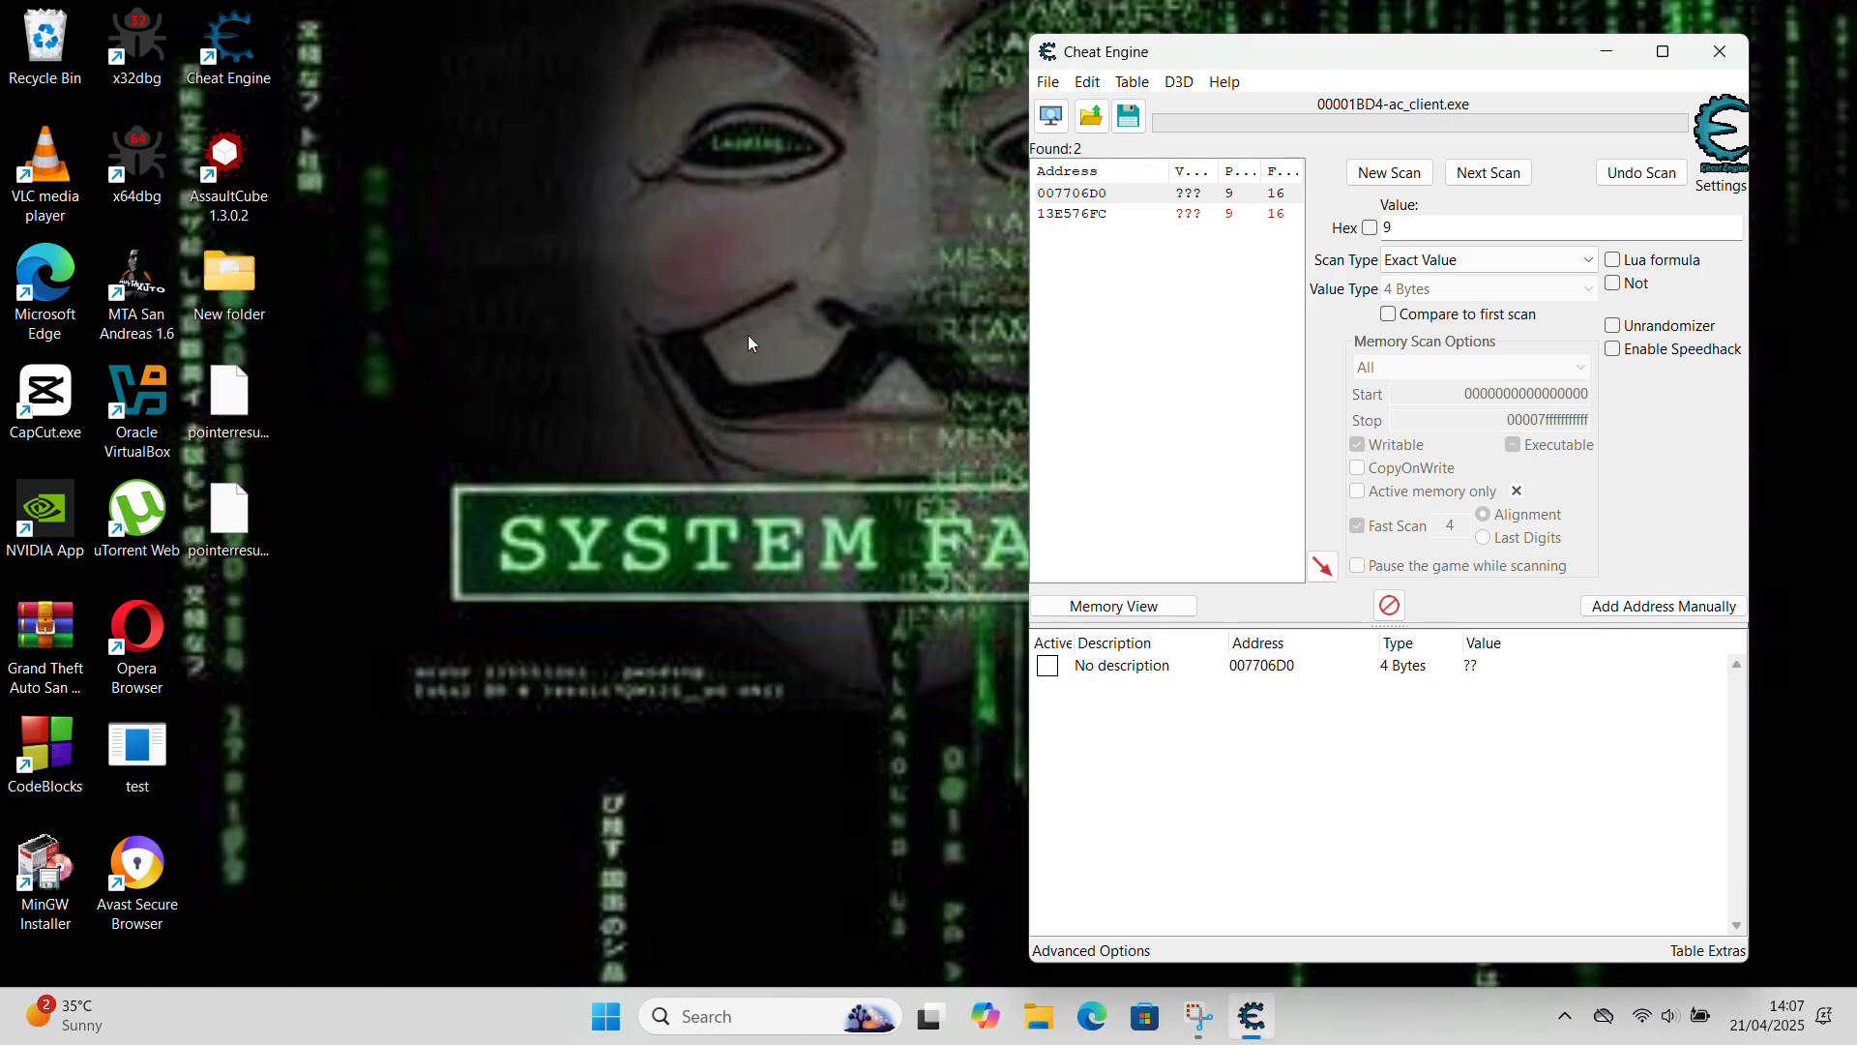
# - Relaunch AssaultCube from the desktop and place its window beside Cheat Engine
pyautogui.doubleClick(241, 170)
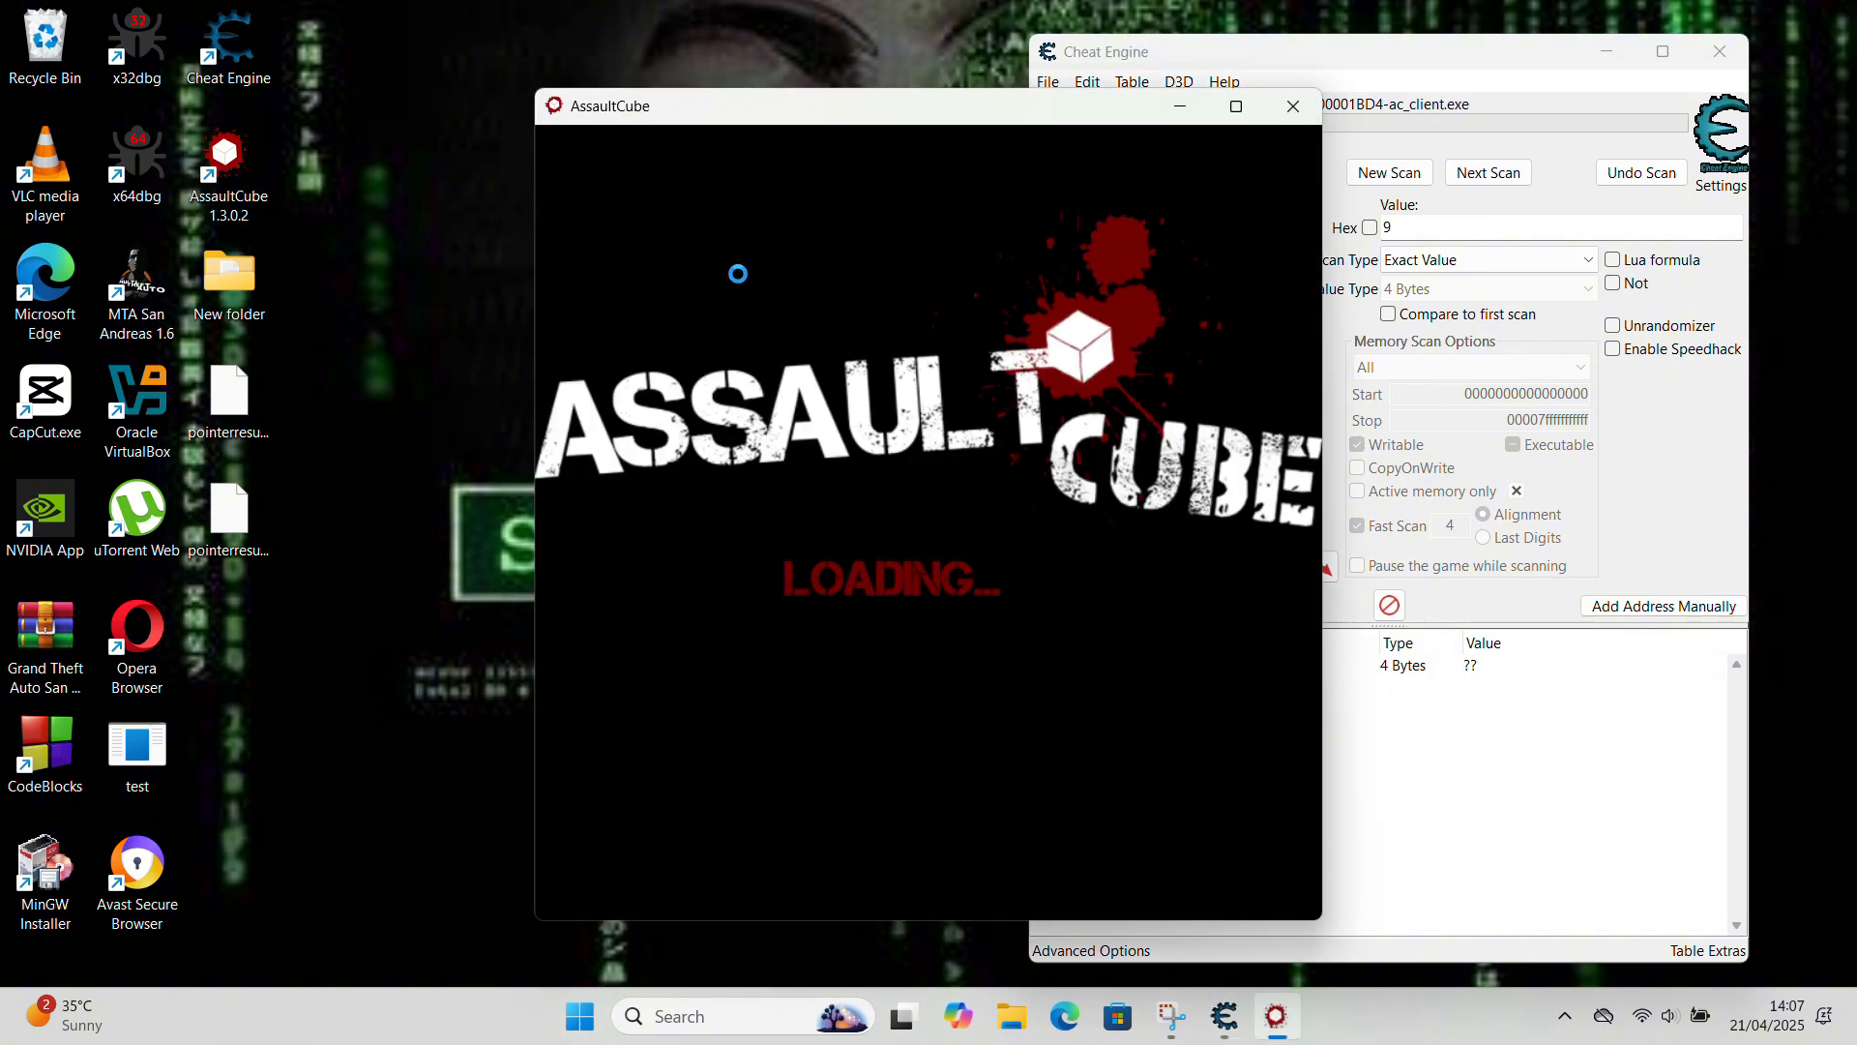
pyautogui.press('Escape')
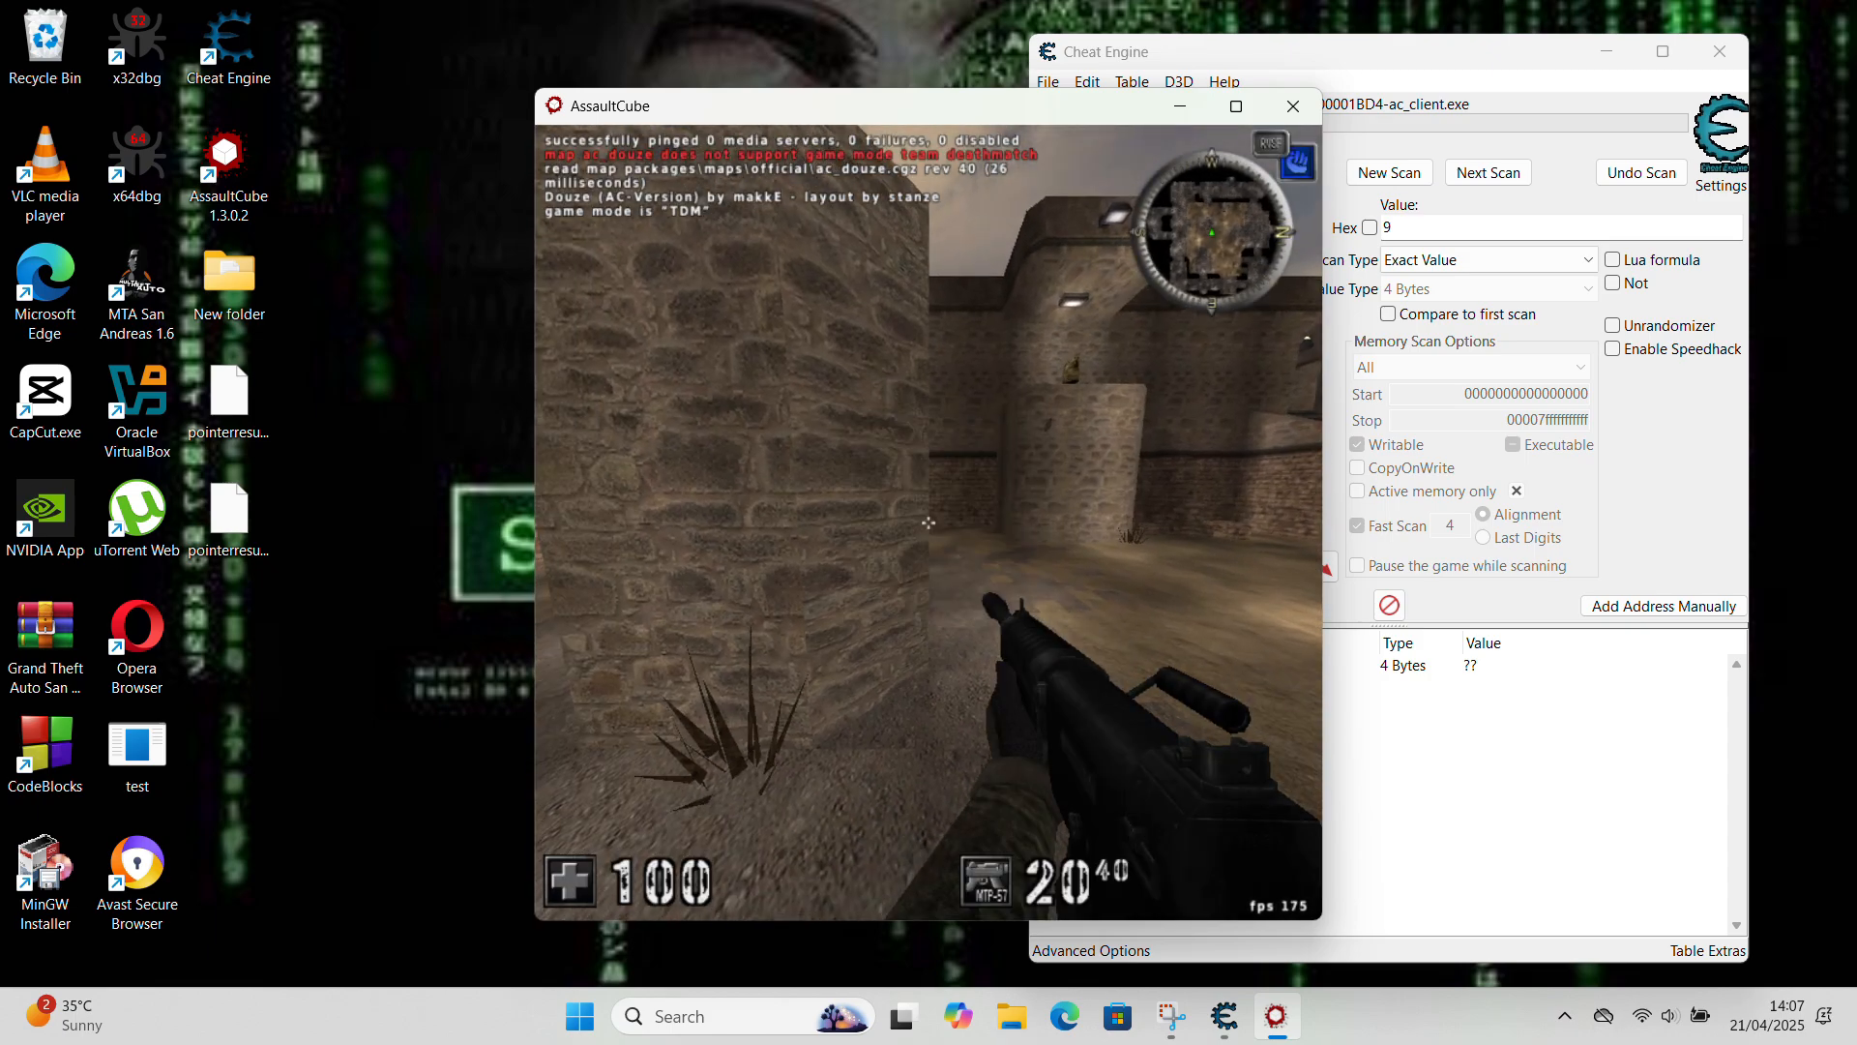
pyautogui.press('super')
pyautogui.click(593, 77)
pyautogui.moveTo(676, 106); pyautogui.dragTo(330, 123)
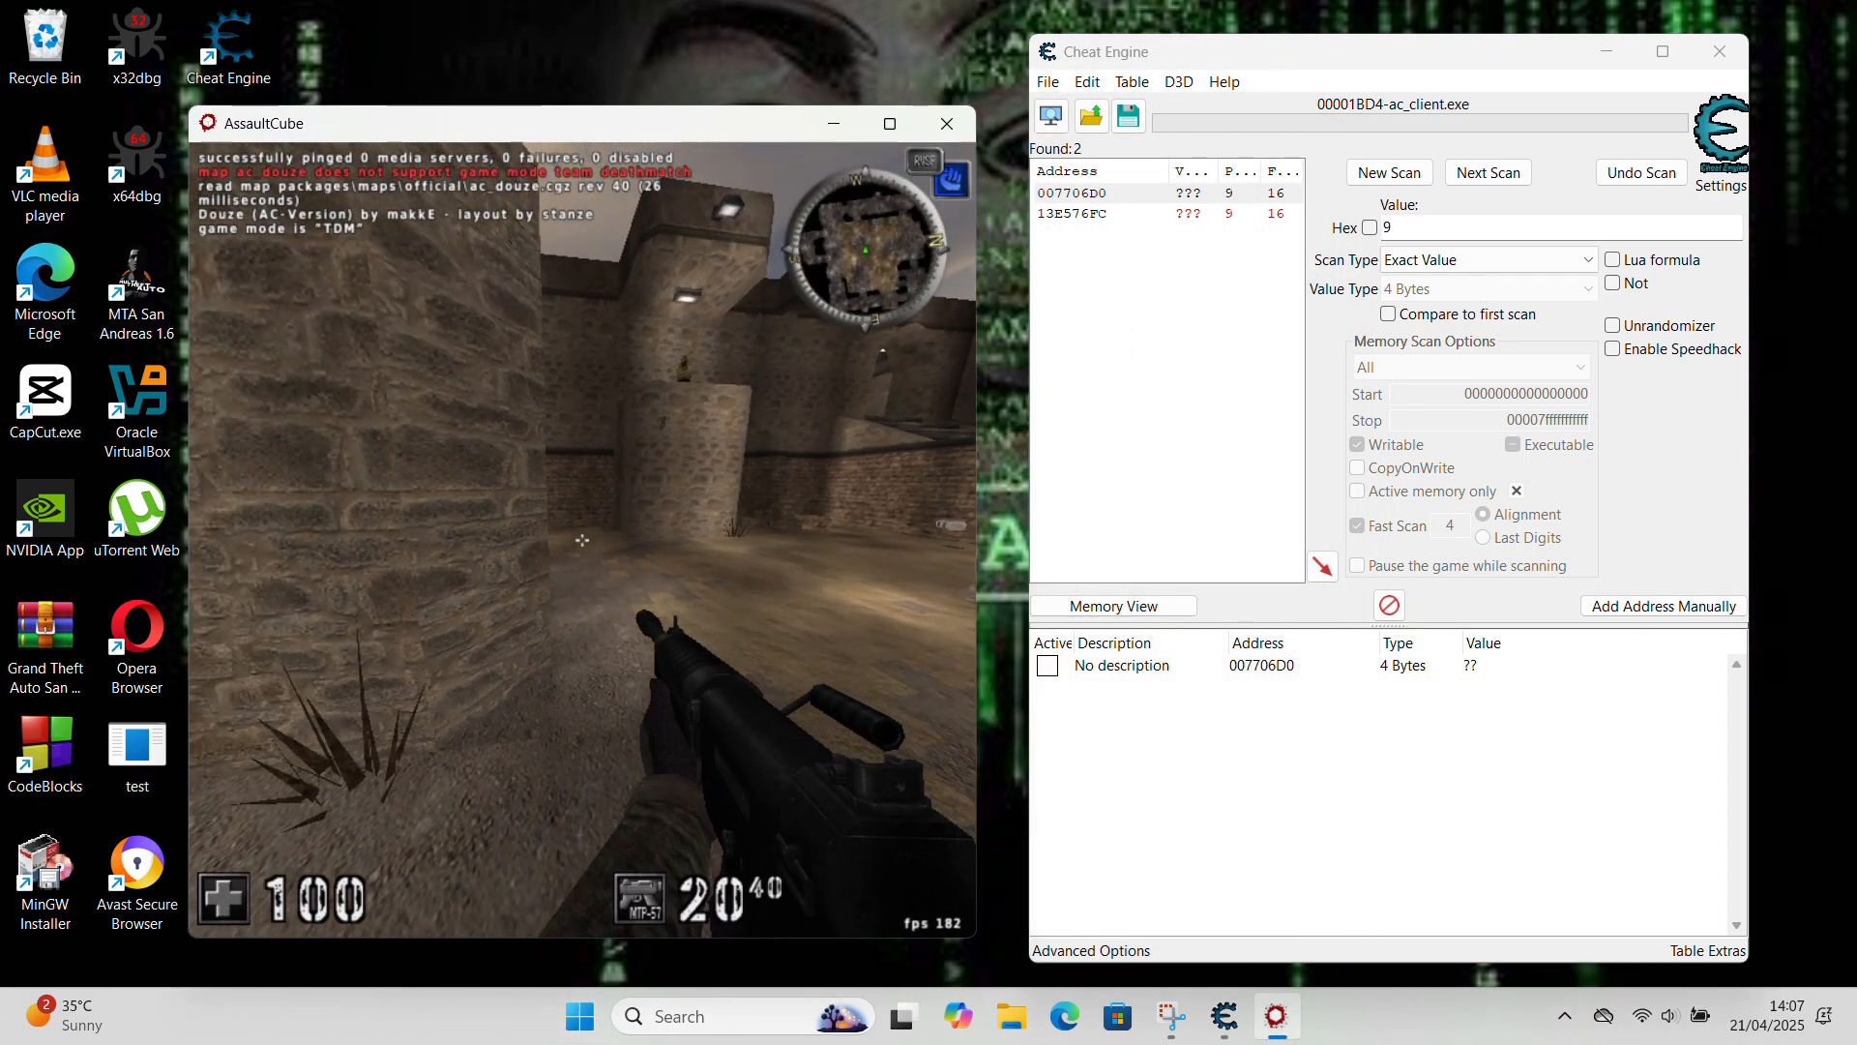
# - Attach Cheat Engine to the restarted AssaultCube process, keeping the existing address list
pyautogui.press('super')
pyautogui.click(1372, 147)
pyautogui.click(1052, 116)
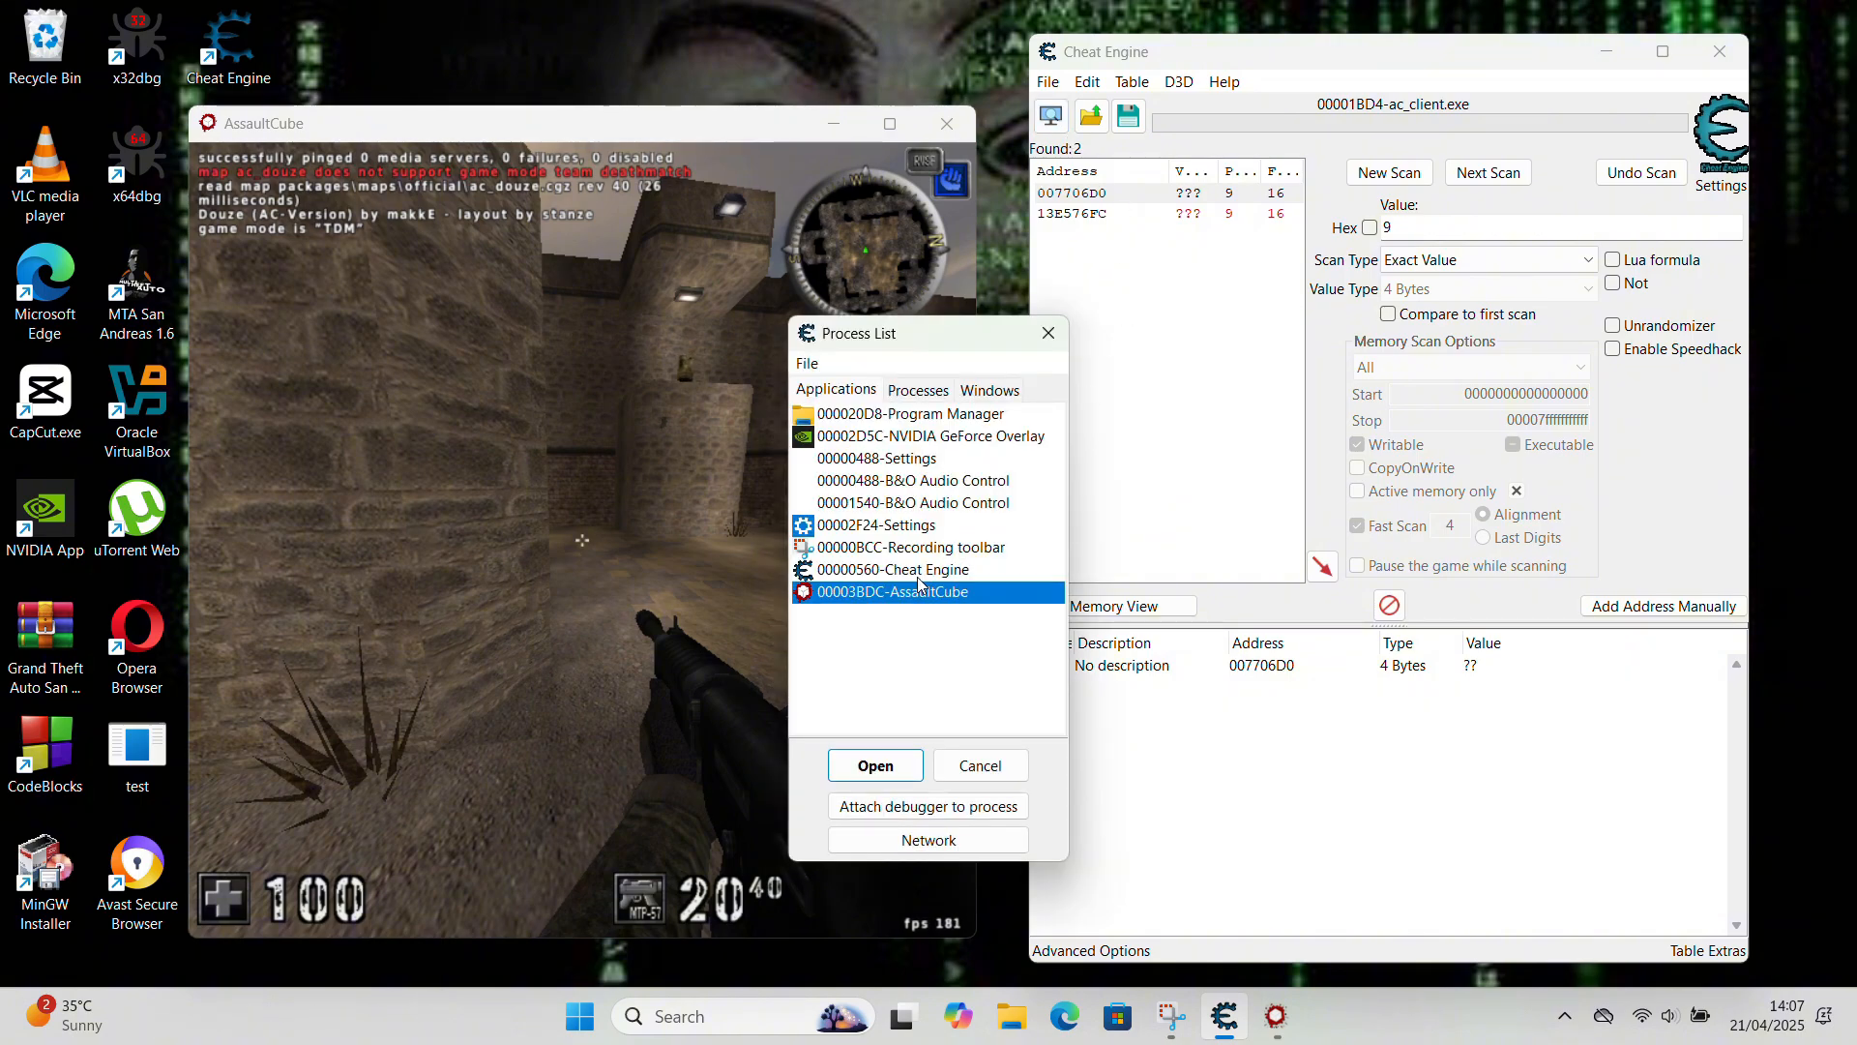
pyautogui.click(875, 763)
pyautogui.click(998, 509)
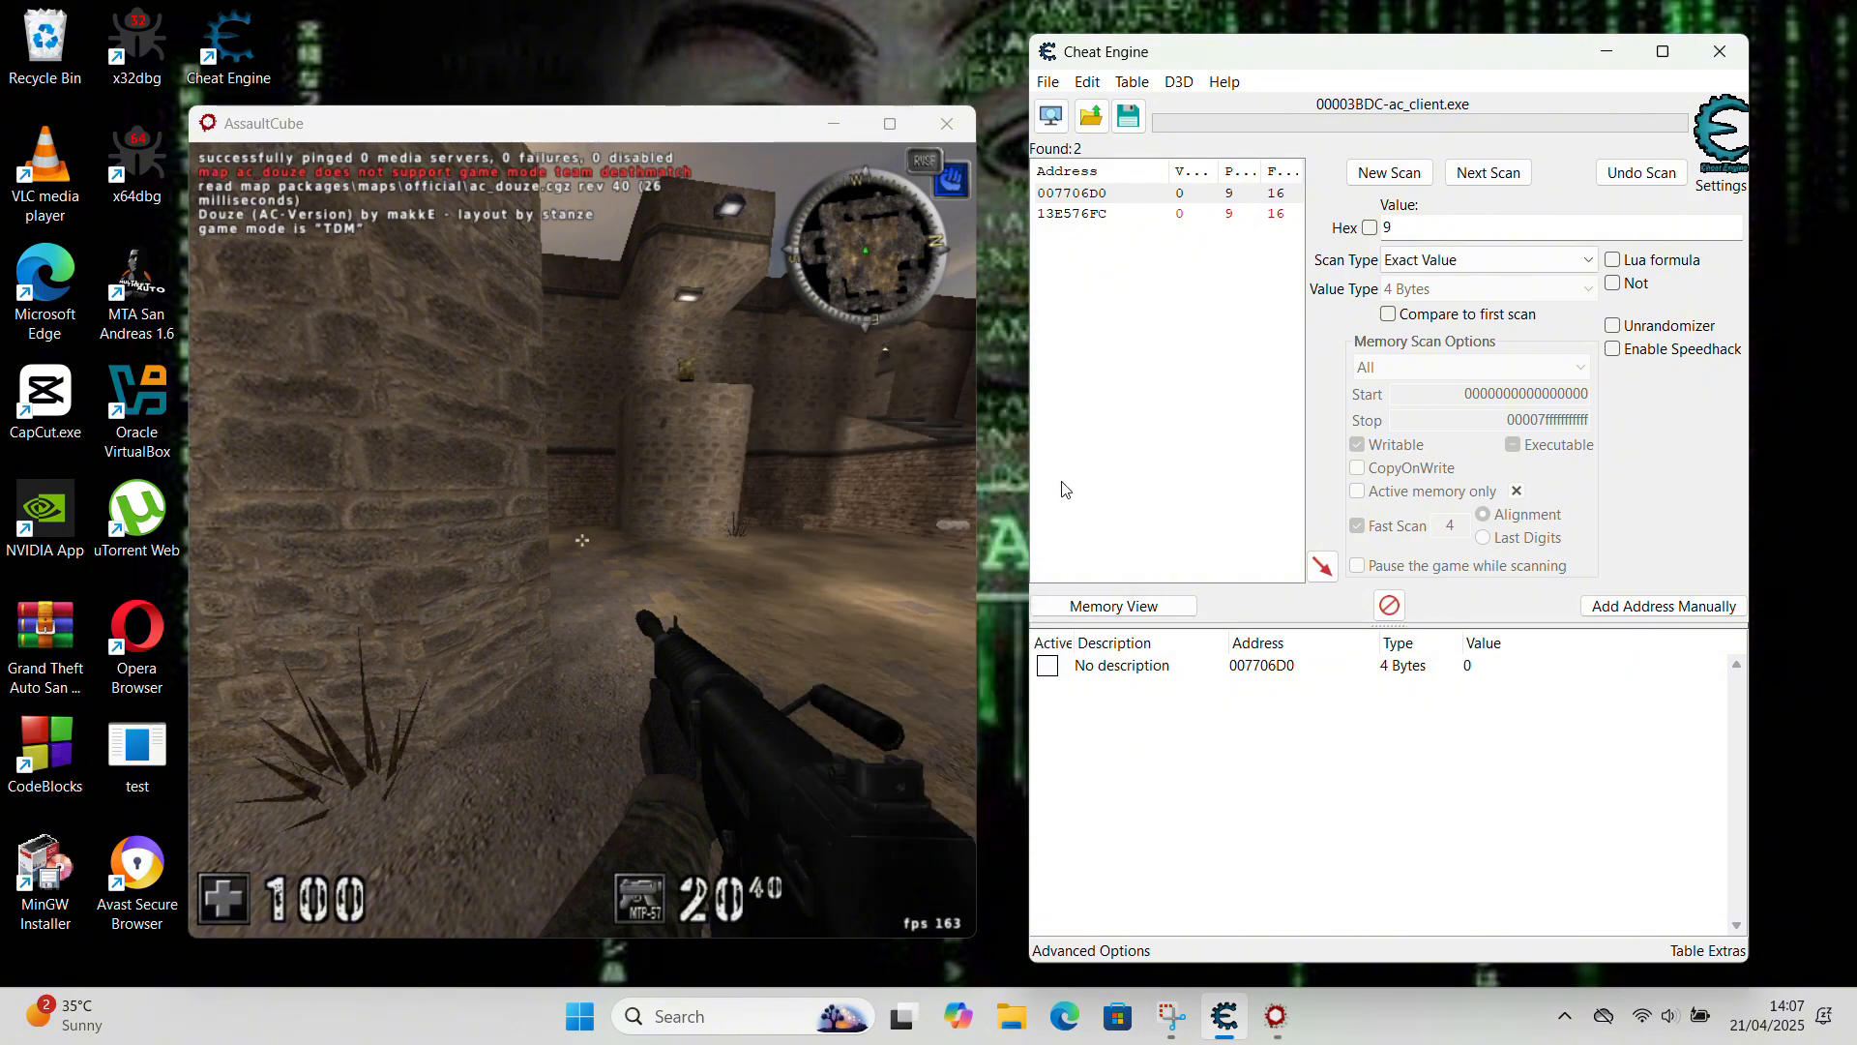
# - Clear the scan value and change the description of address 007706D0 to "old ammo"
pyautogui.click(1464, 232)
pyautogui.doubleClick(1148, 673)
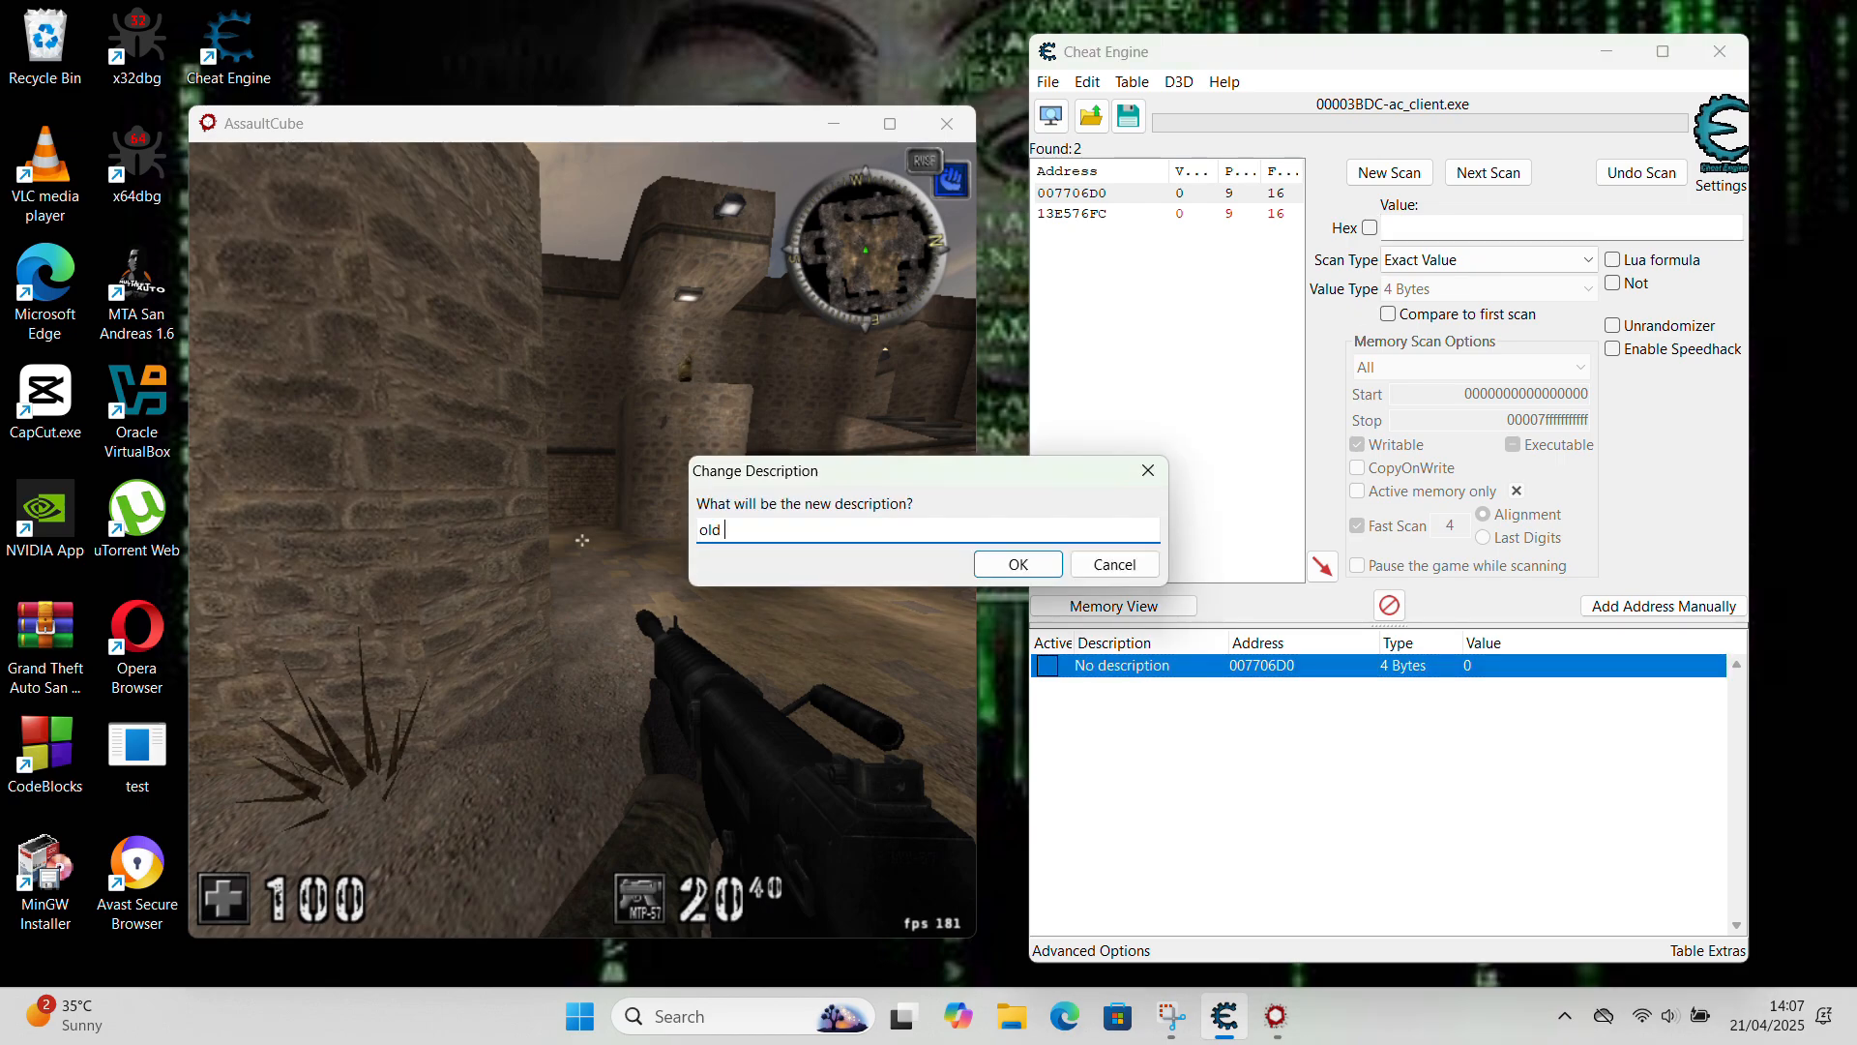
pyautogui.press('Return')
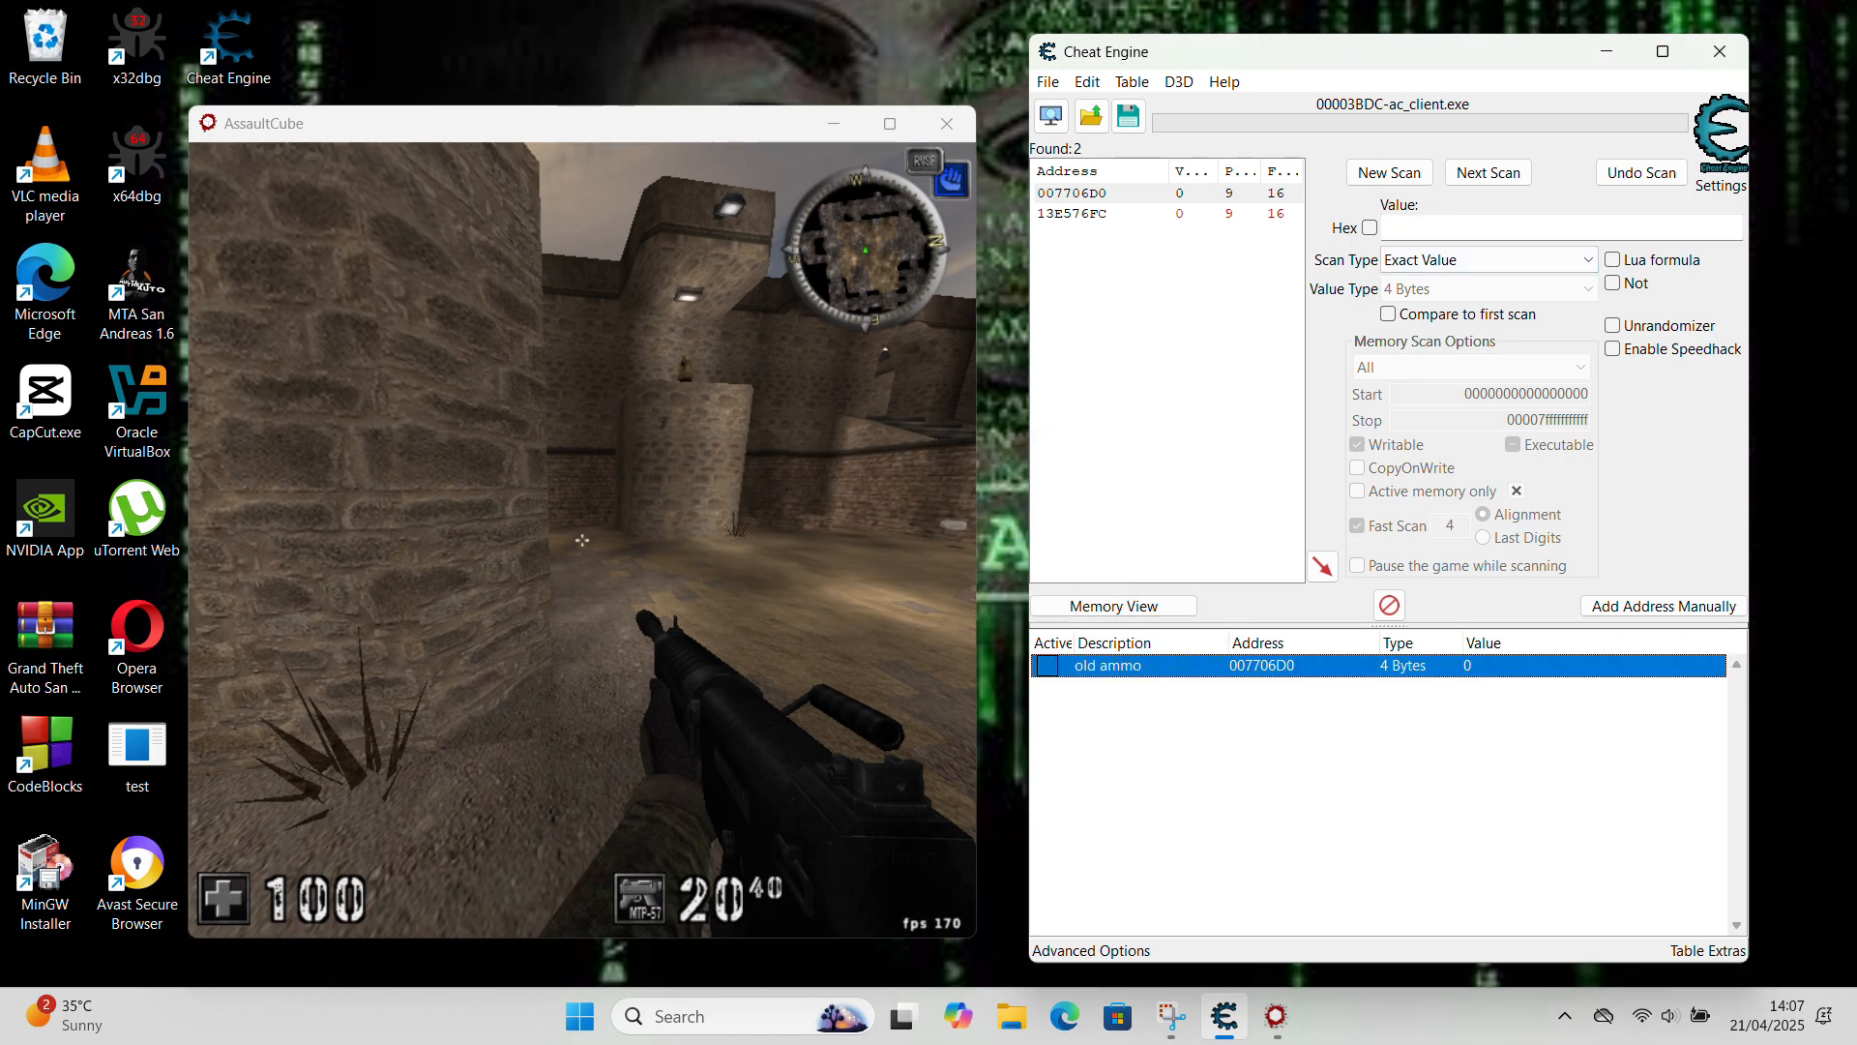
# - Fire shots in the game until the ammo is 15 and run a new exact-value scan for 15
pyautogui.click(582, 540)
pyautogui.click(582, 540)
pyautogui.press('super')
pyautogui.click(1419, 229)
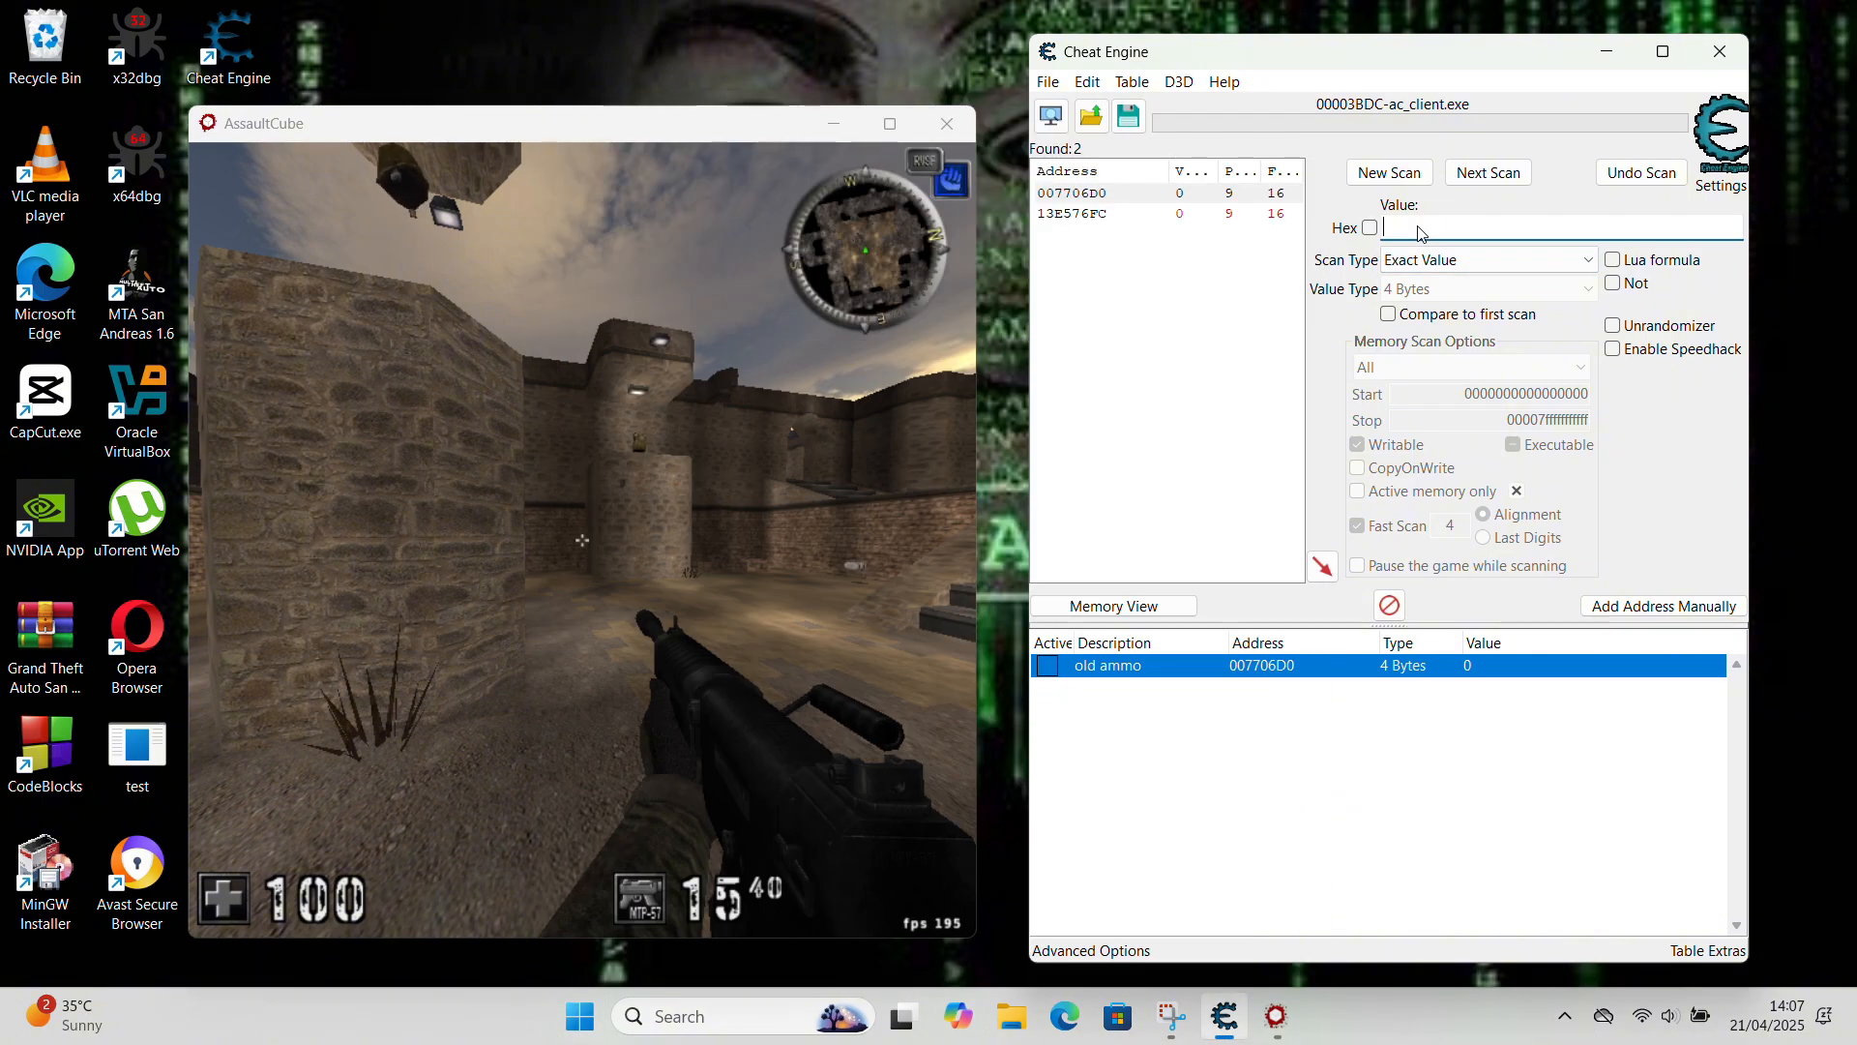
pyautogui.write('15')
pyautogui.click(1389, 172)
pyautogui.click(1389, 172)
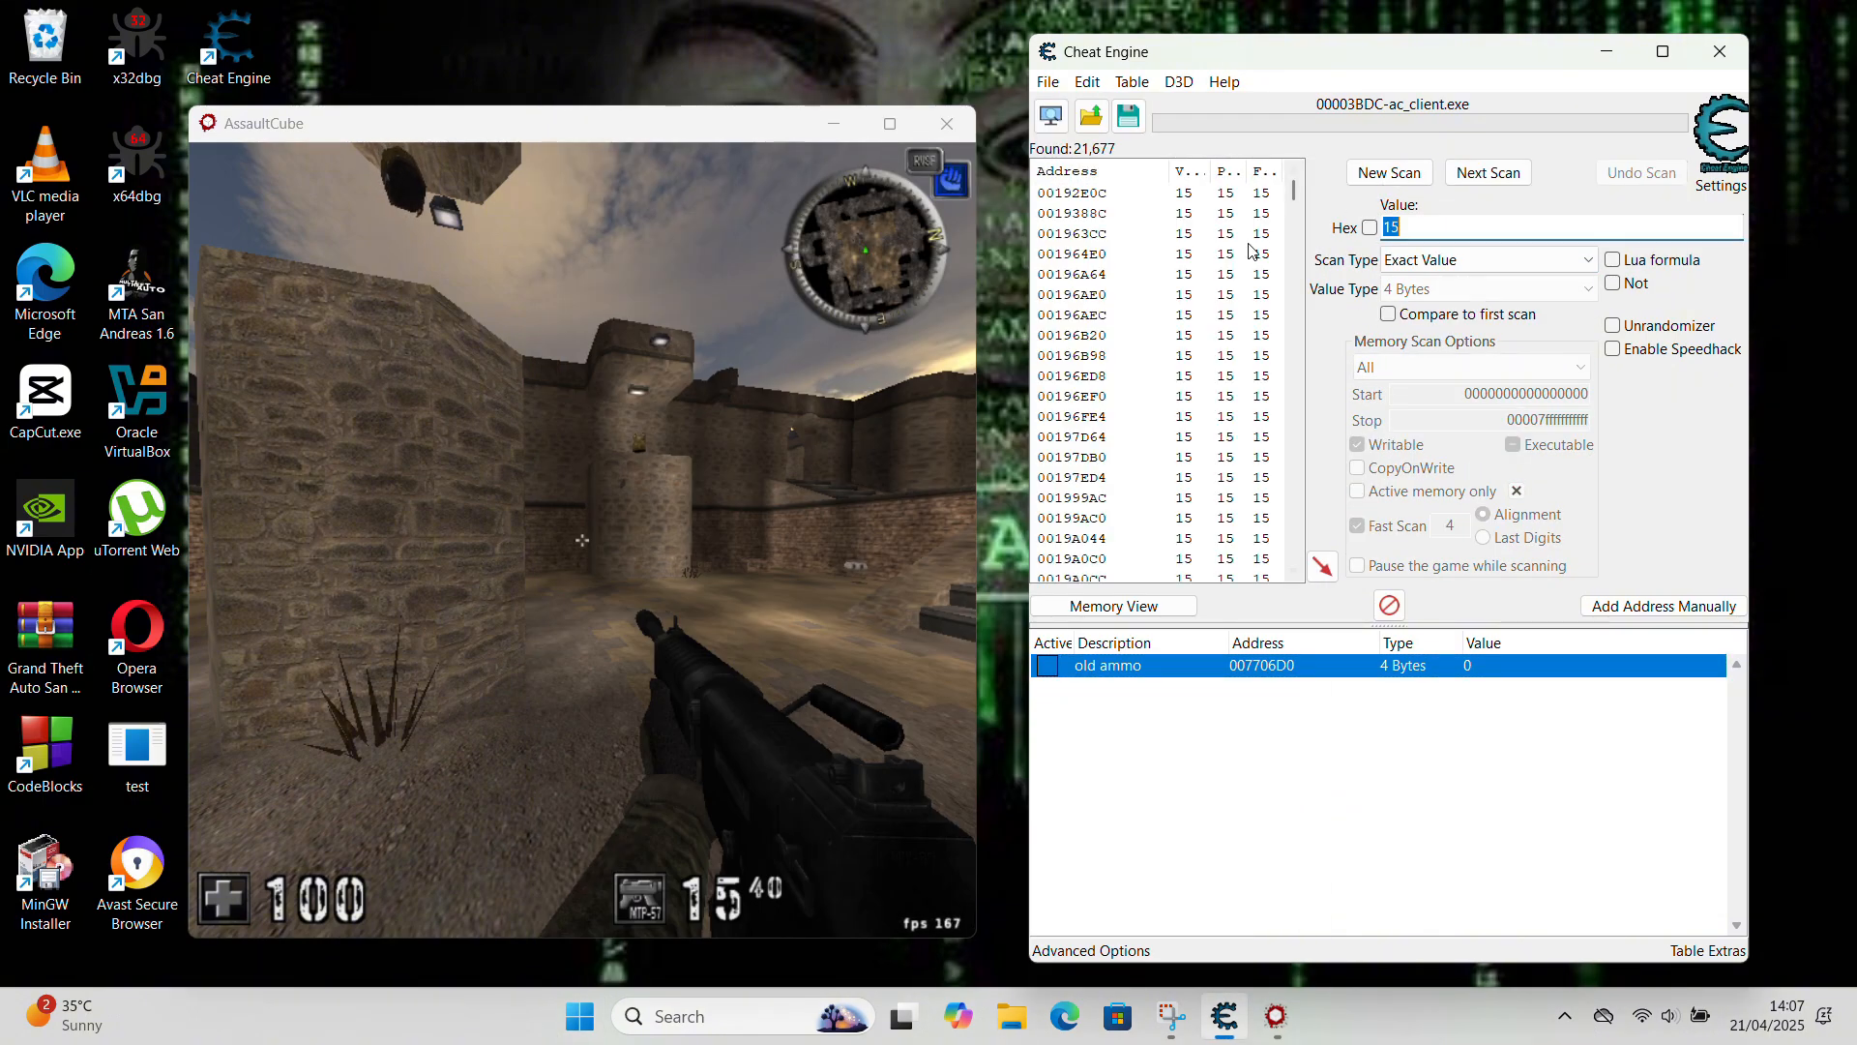
# - Fire a few more shots and narrow the scan results to the ammo value 12
pyautogui.click(582, 547)
pyautogui.click(583, 542)
pyautogui.press('super')
pyautogui.click(1438, 233)
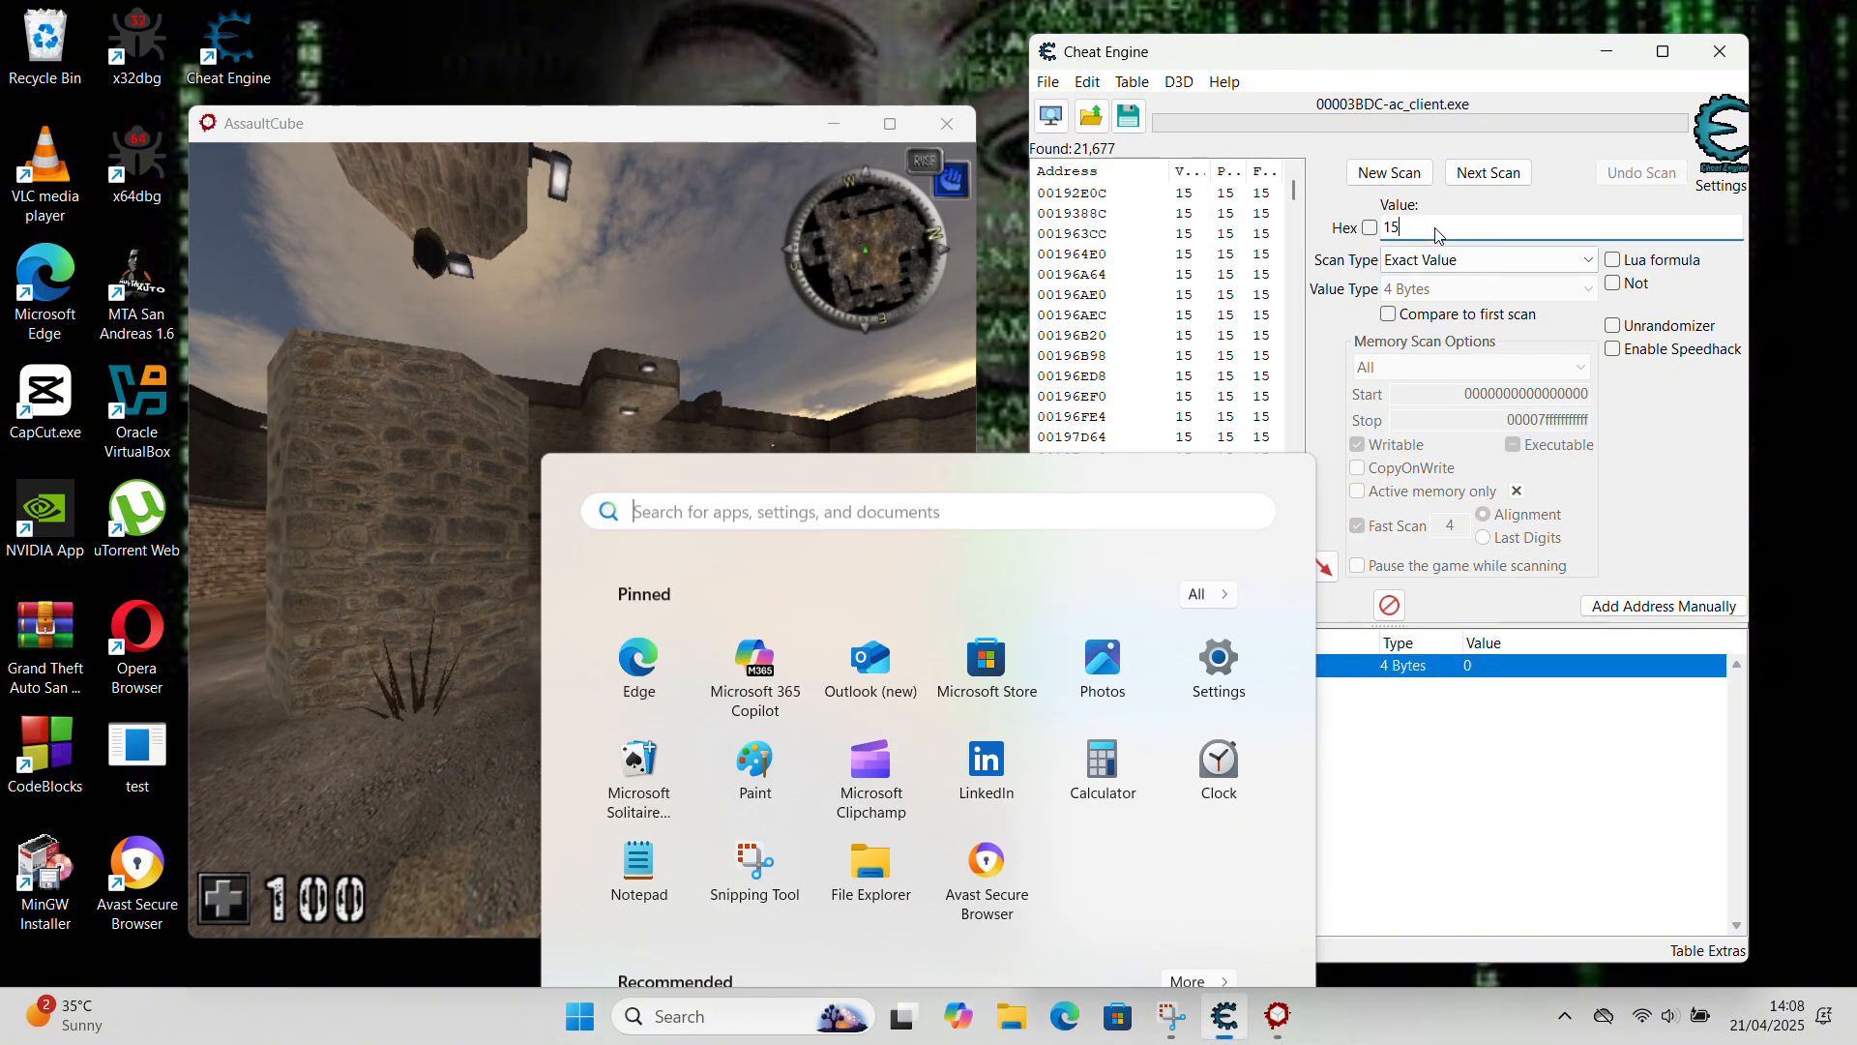
pyautogui.press('BackSpace')
pyautogui.write('2')
pyautogui.click(1488, 172)
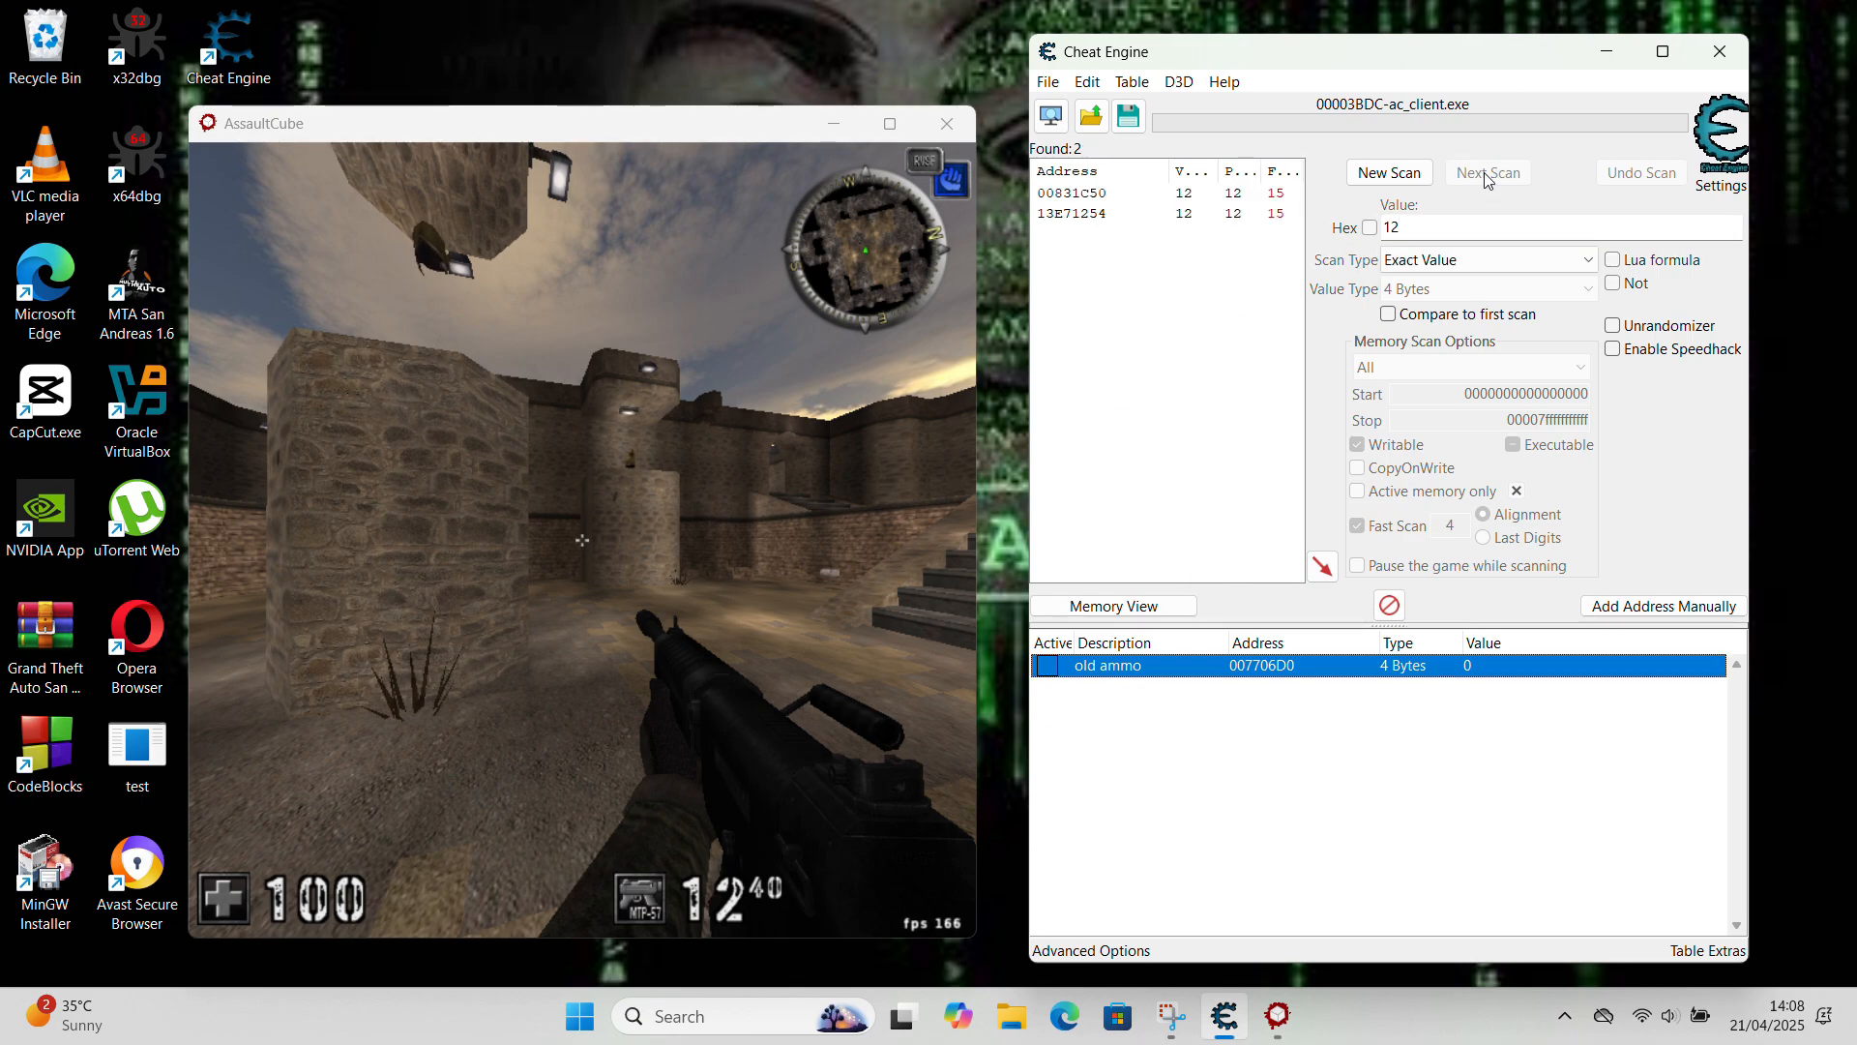
# - Add the found address 00831C50 to the address list and set its value to 100
pyautogui.doubleClick(1188, 195)
pyautogui.doubleClick(1468, 686)
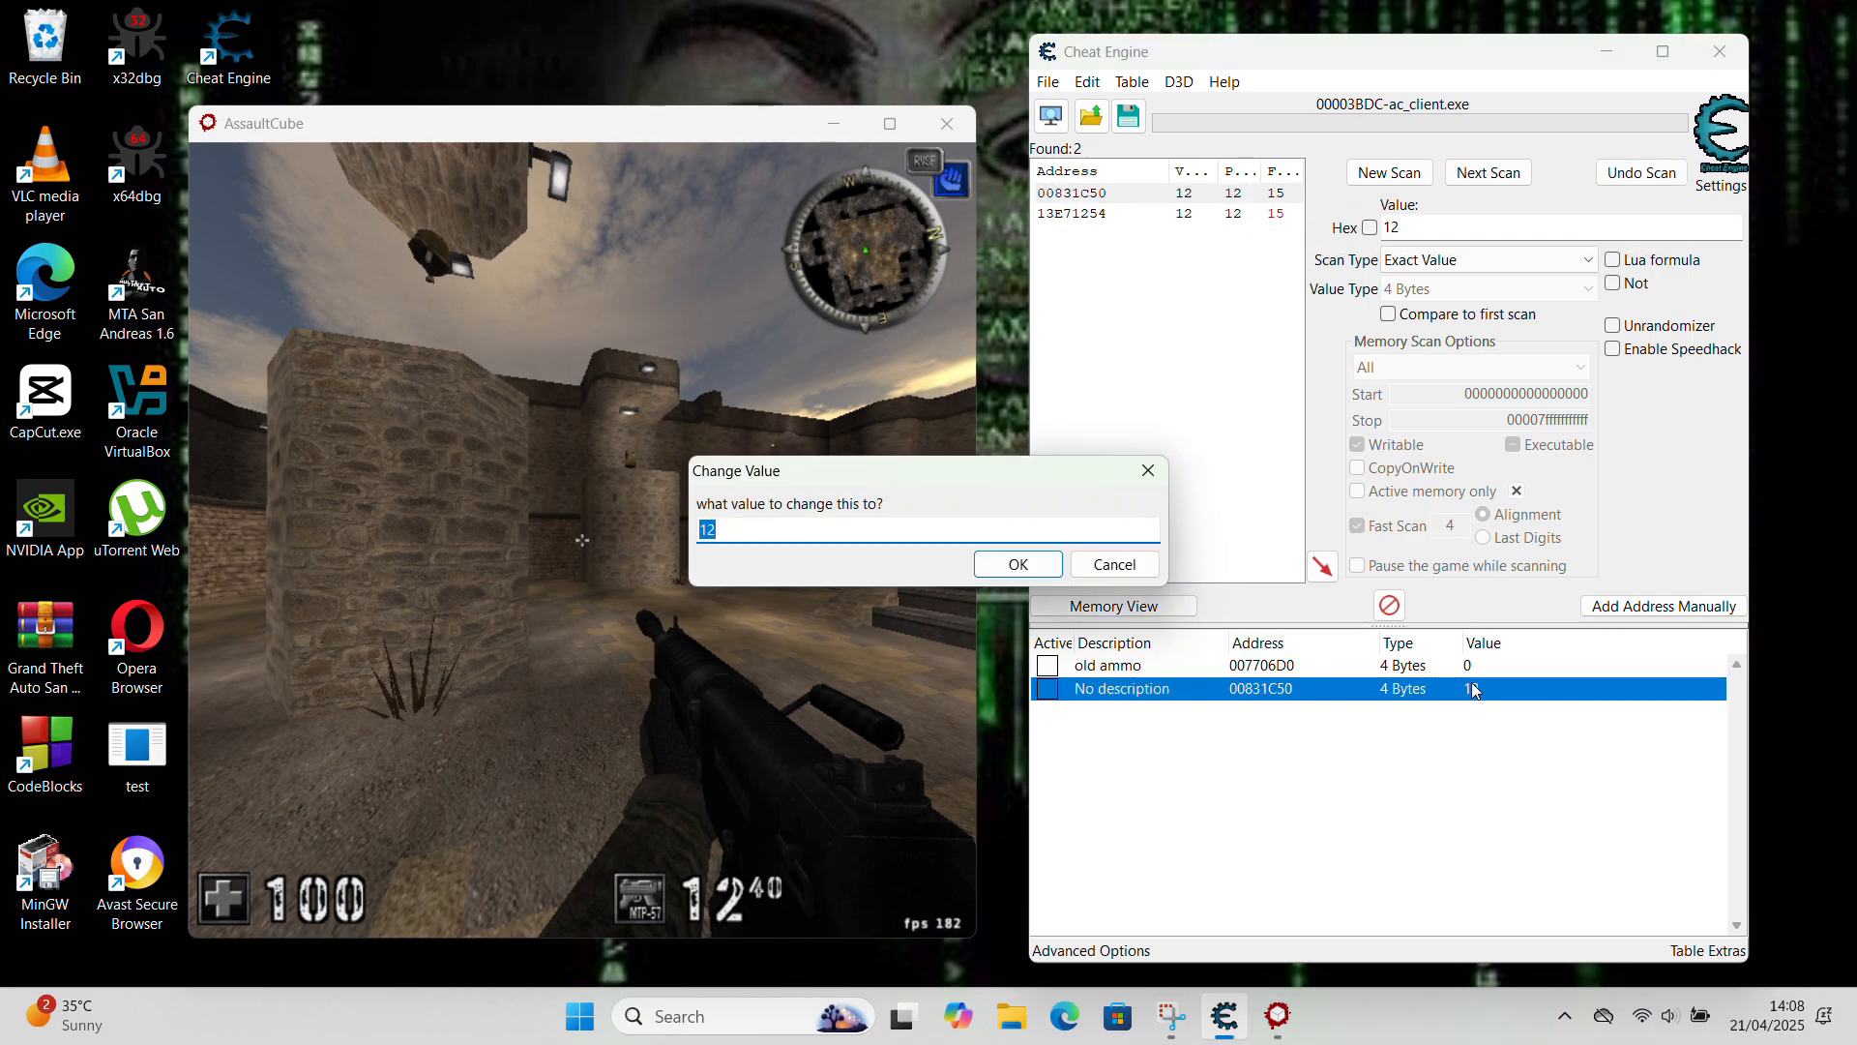
pyautogui.write('100')
pyautogui.press('Return')
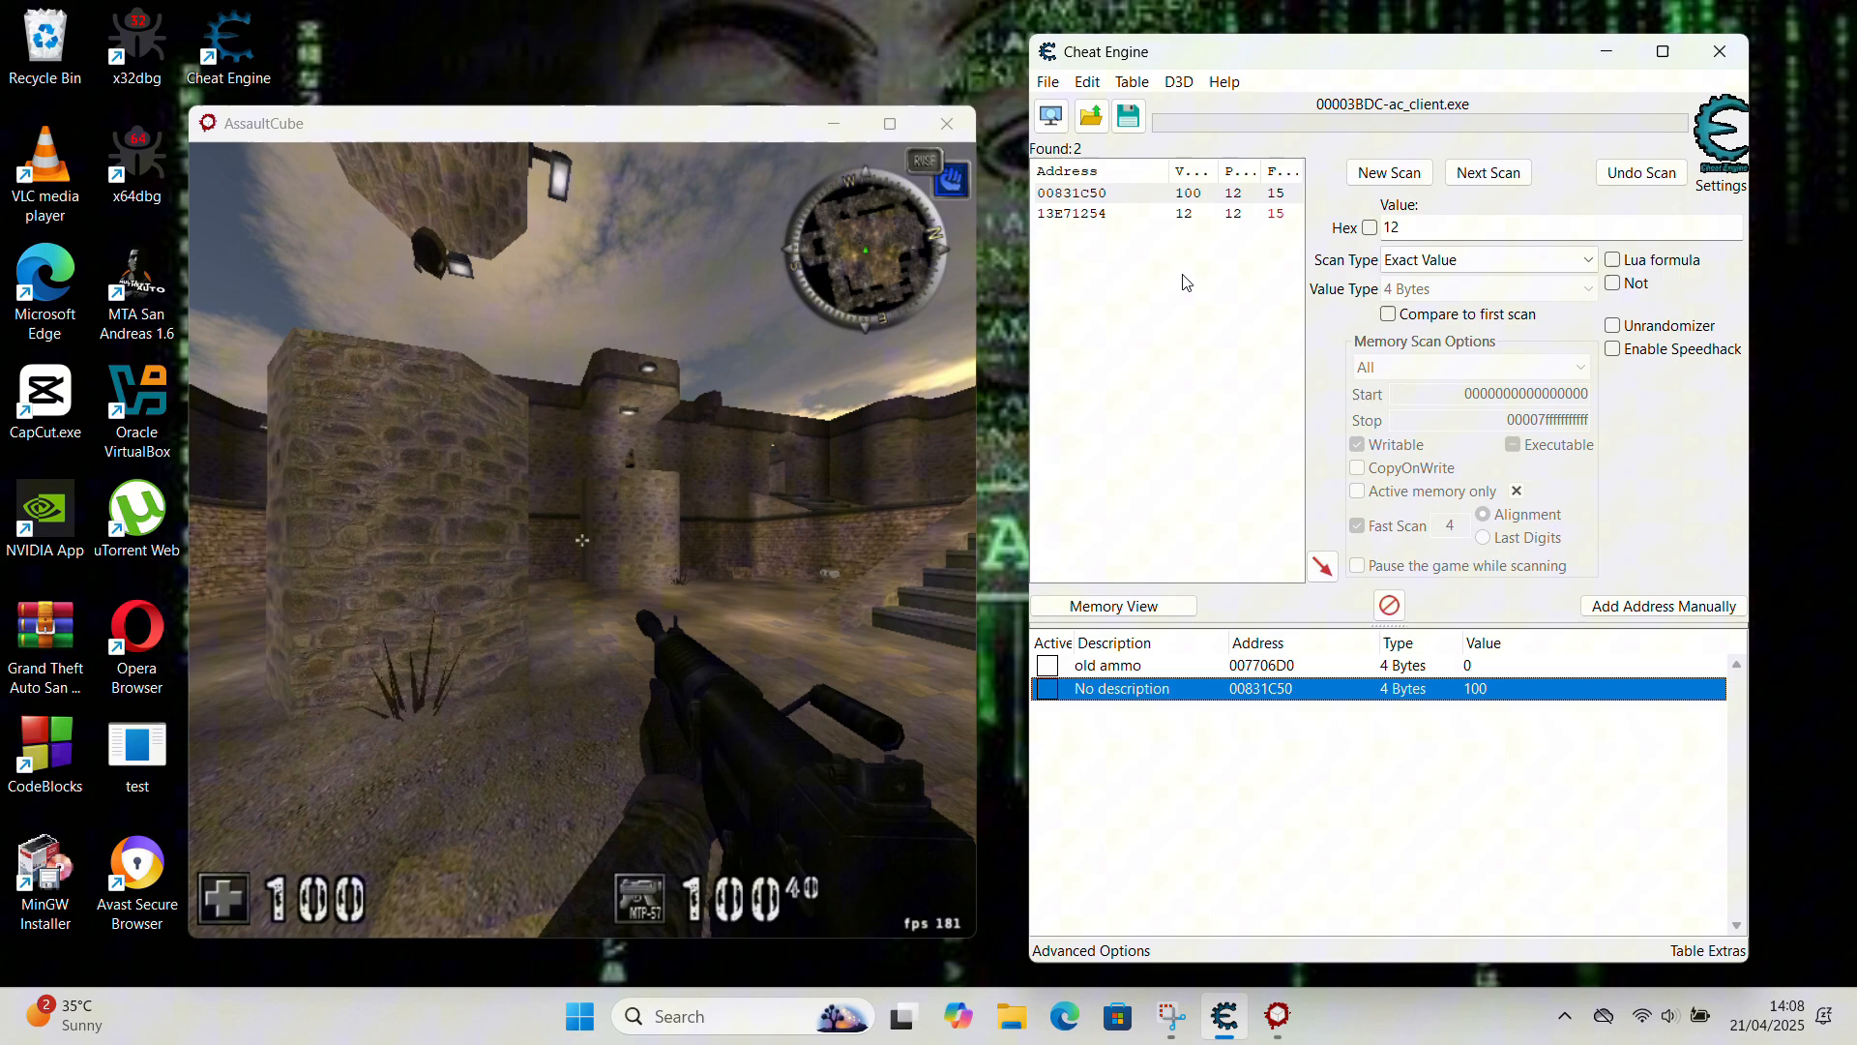
# - Change the description of address 00831C50 to "new ammo"
pyautogui.rightClick(1133, 685)
pyautogui.doubleClick(1124, 693)
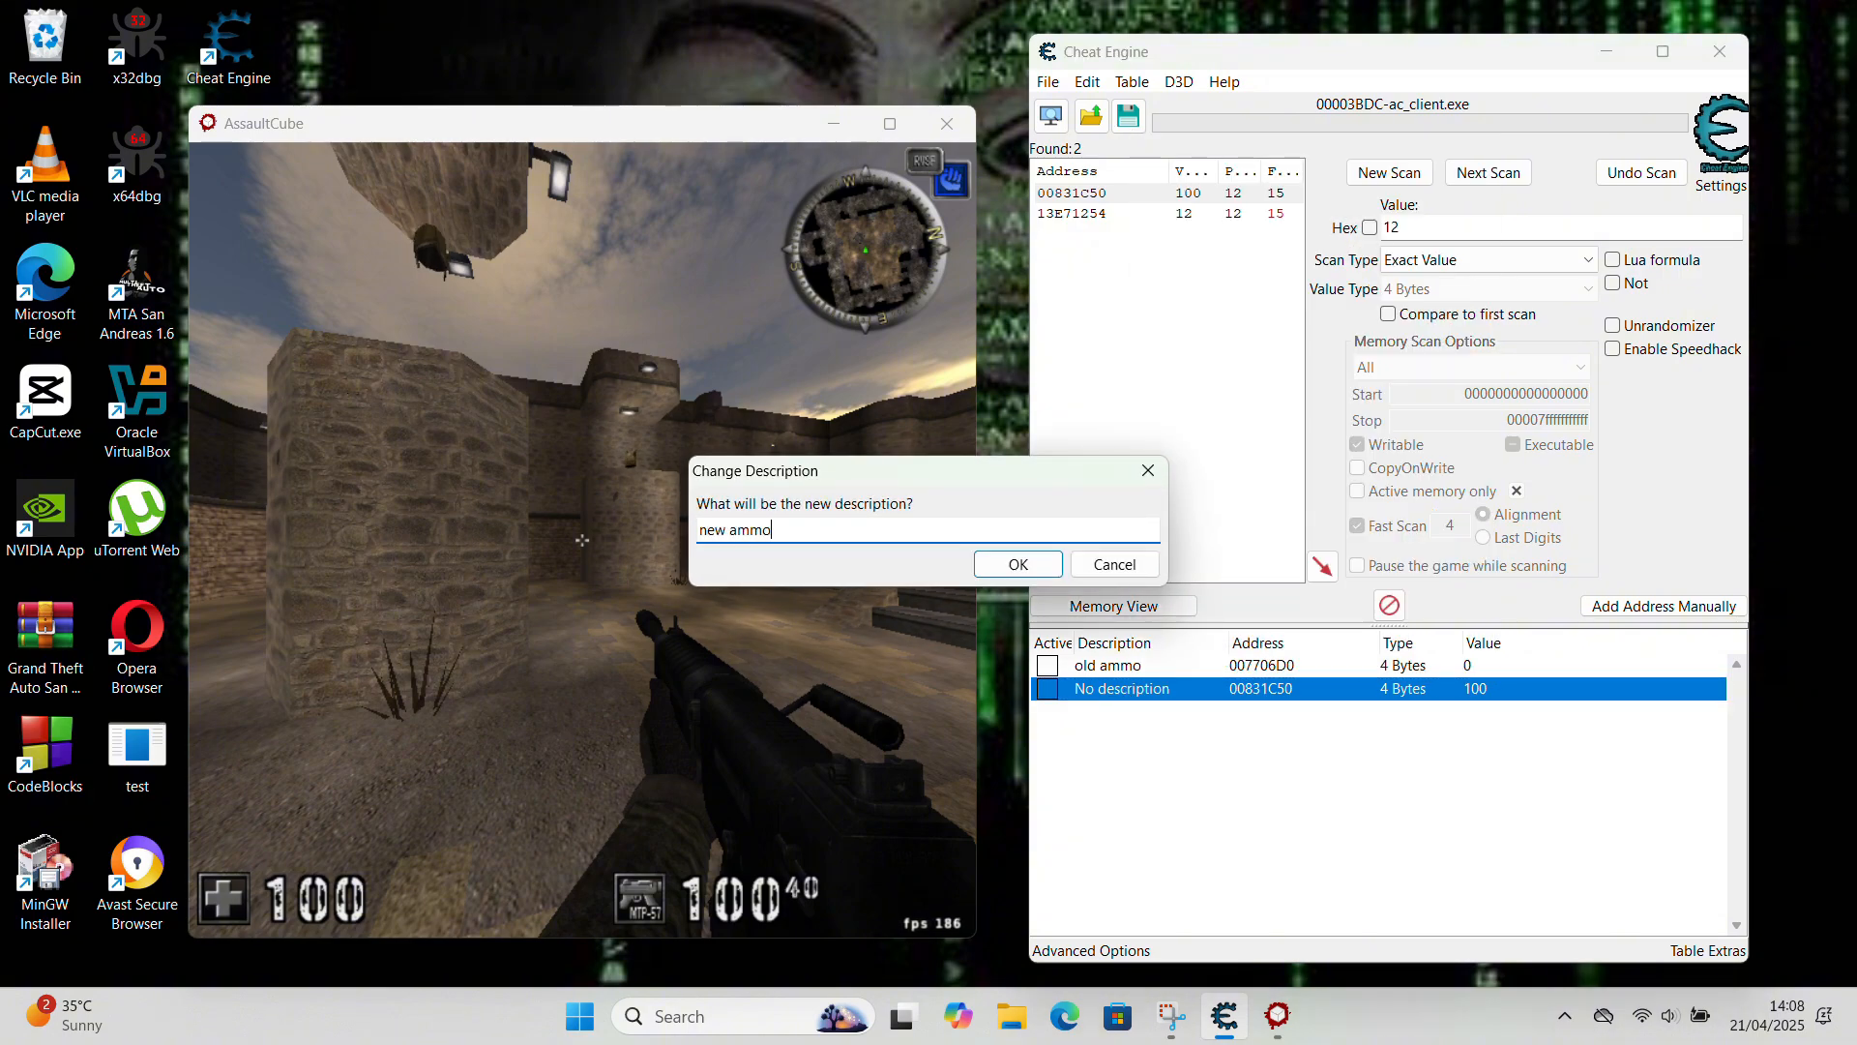
pyautogui.press('Return')
# - Set up a pointer scan for the new ammo address that compares results with the saved pointermap pointer.ptr.scandata
pyautogui.rightClick(1124, 692)
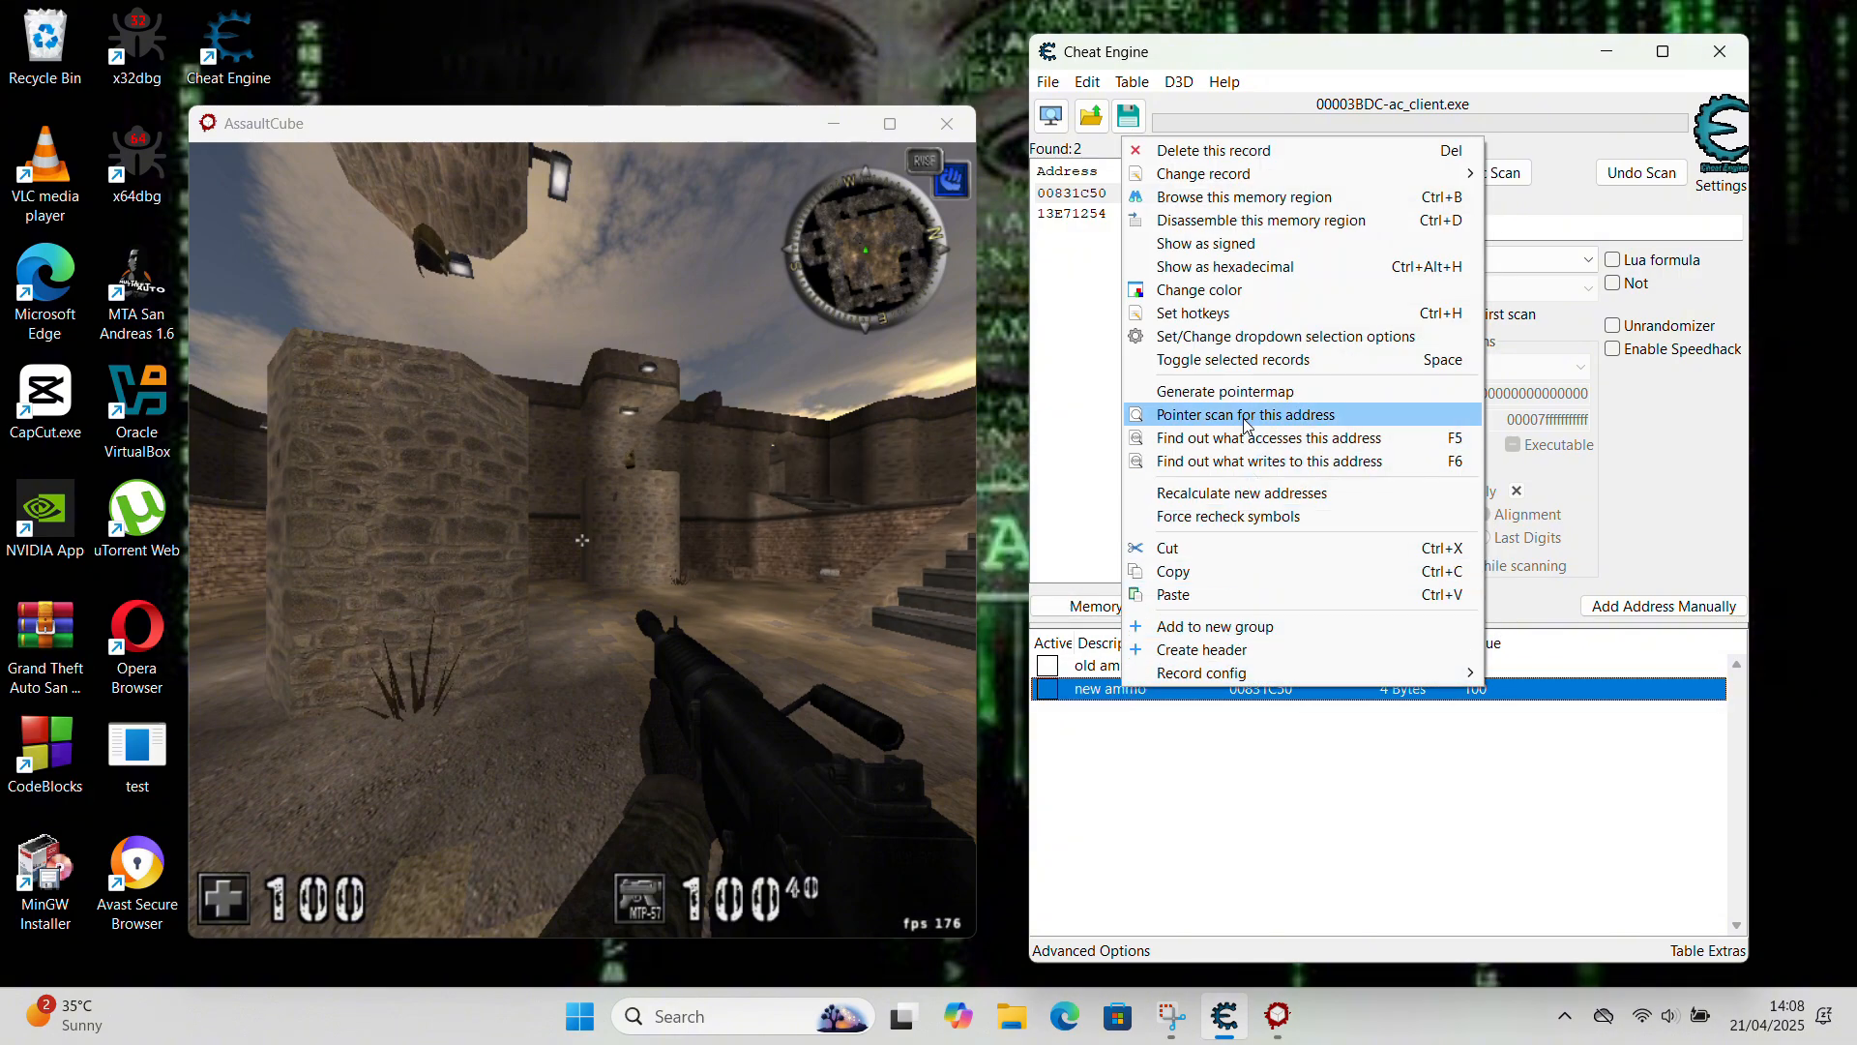
pyautogui.click(1170, 436)
pyautogui.click(726, 474)
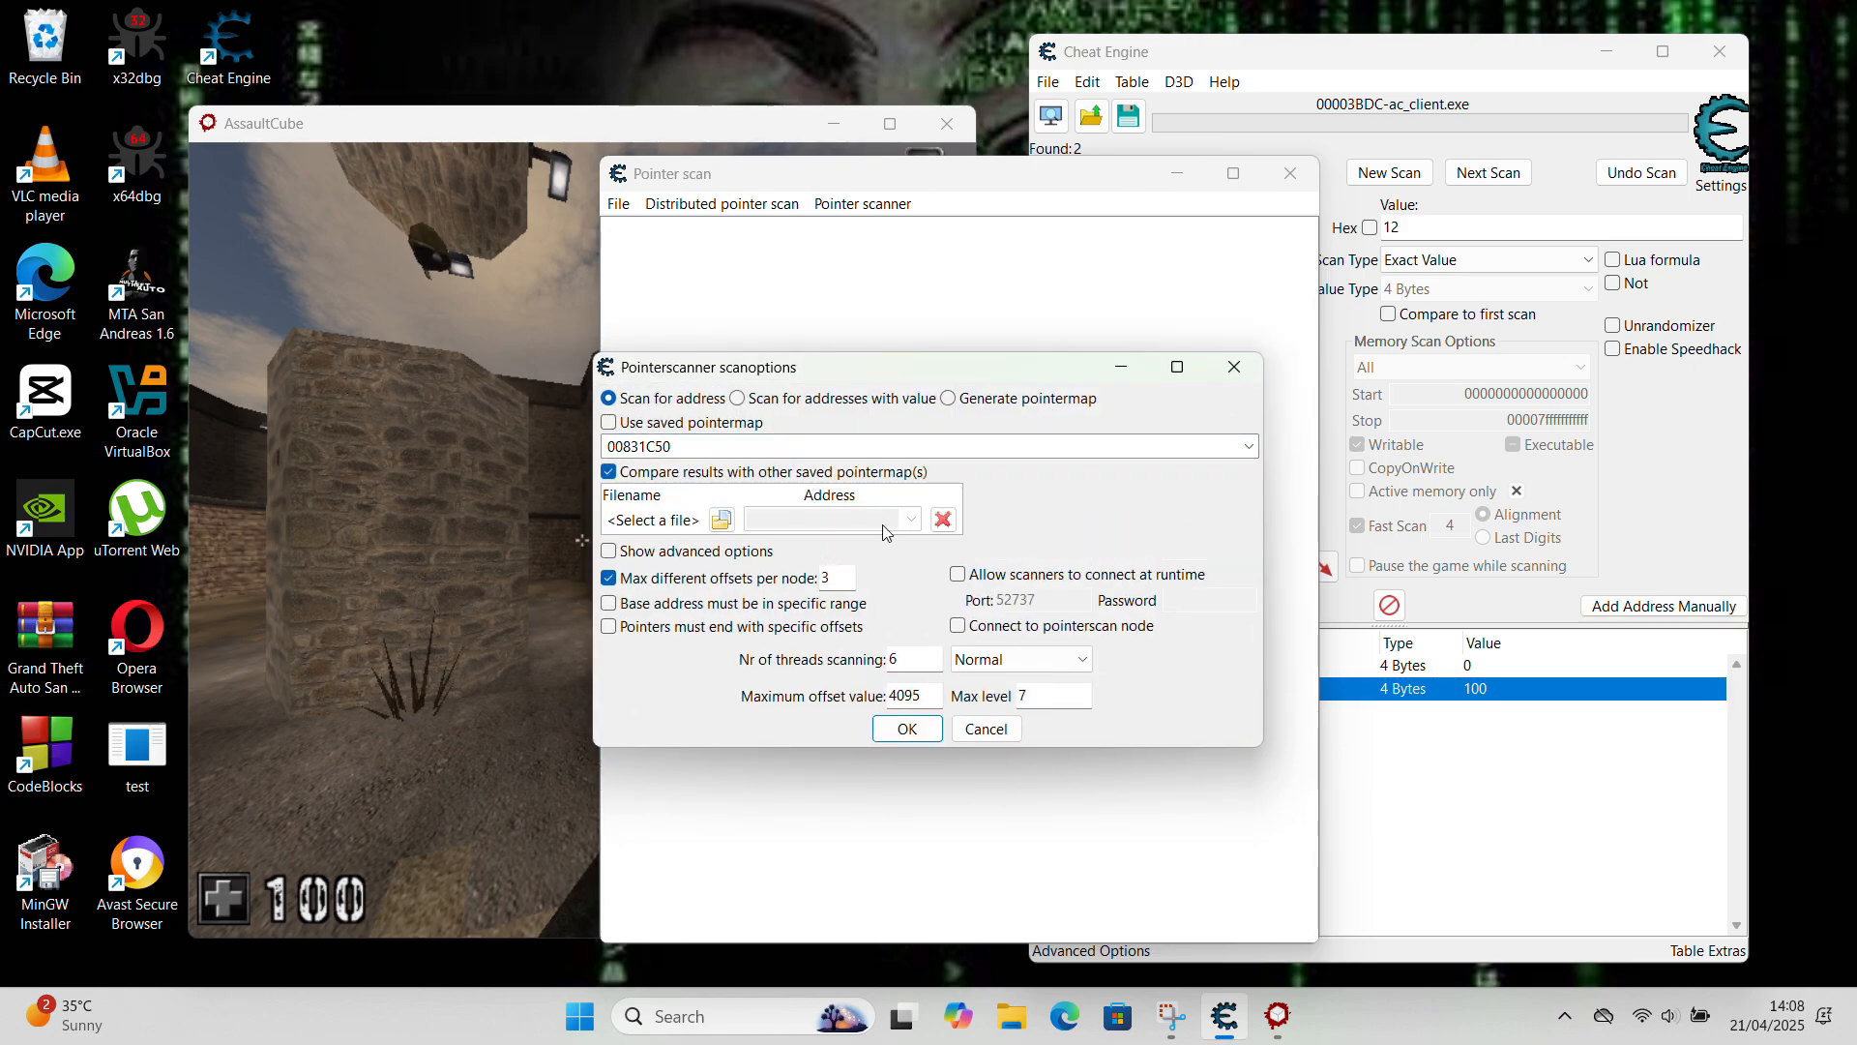
pyautogui.click(721, 519)
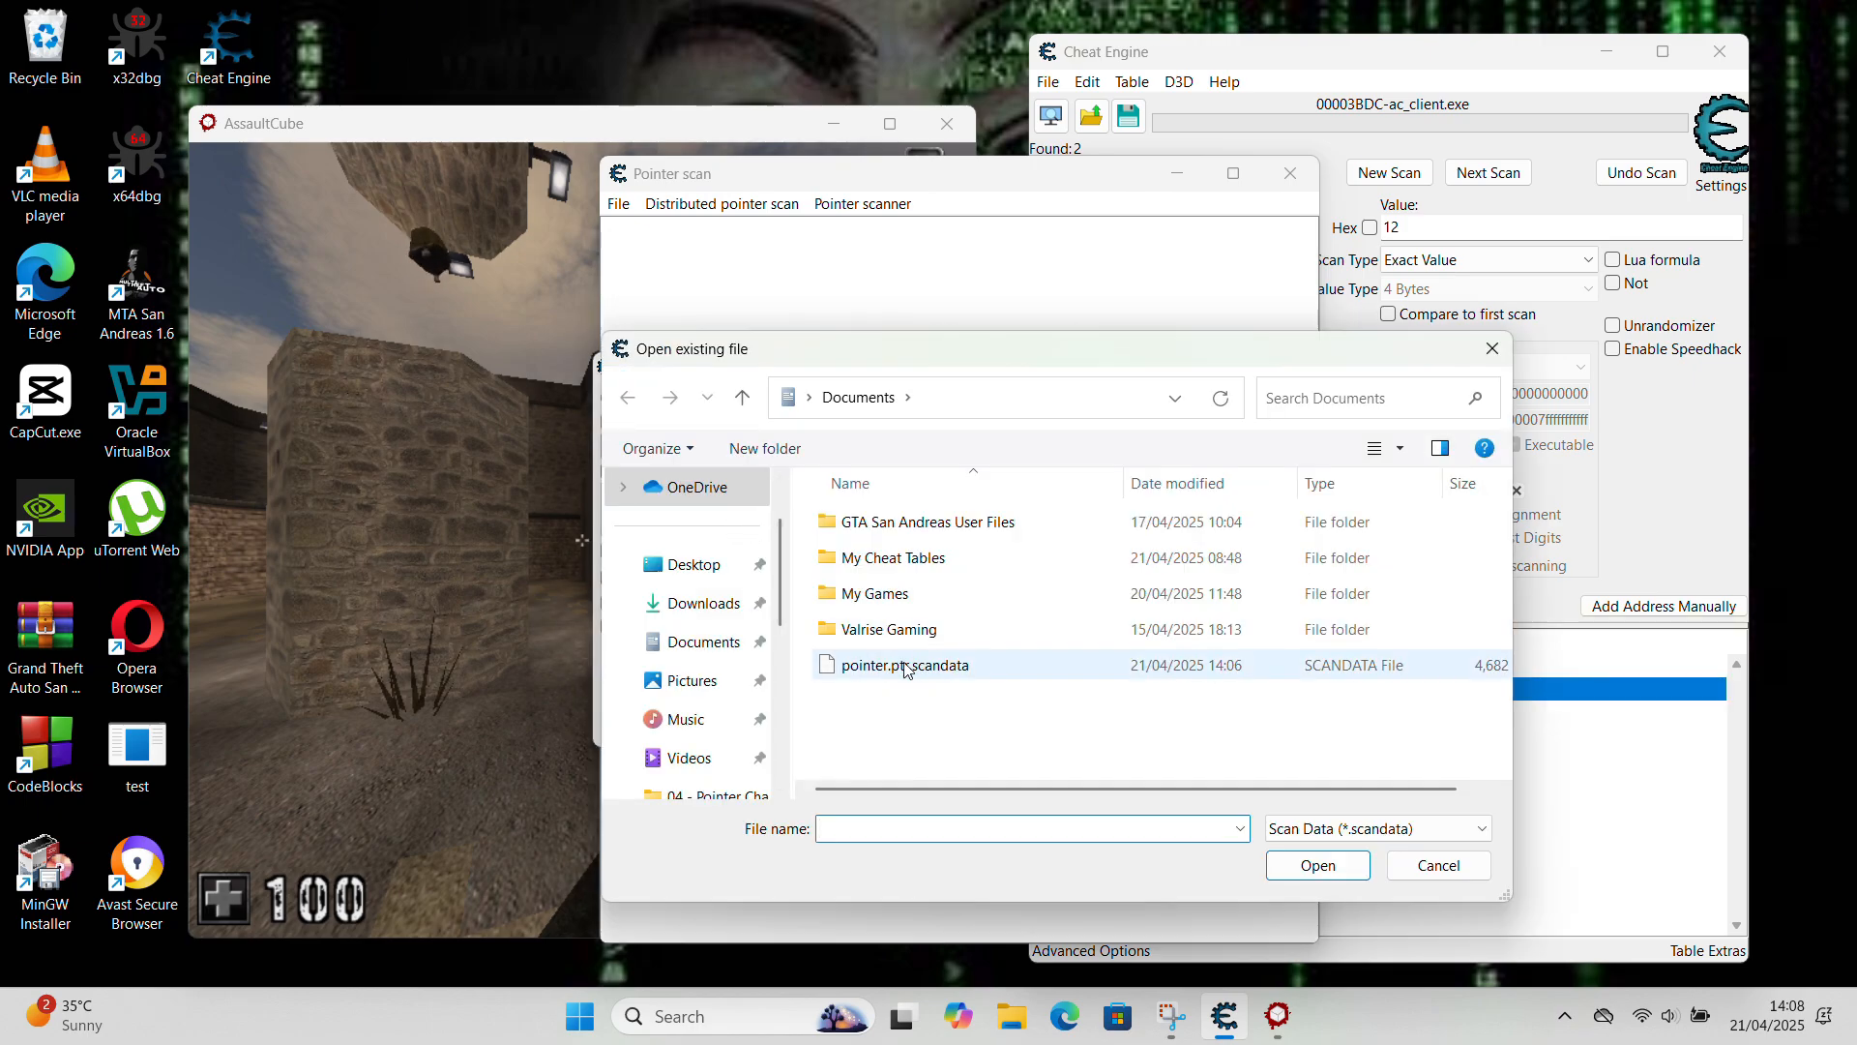
pyautogui.doubleClick(949, 666)
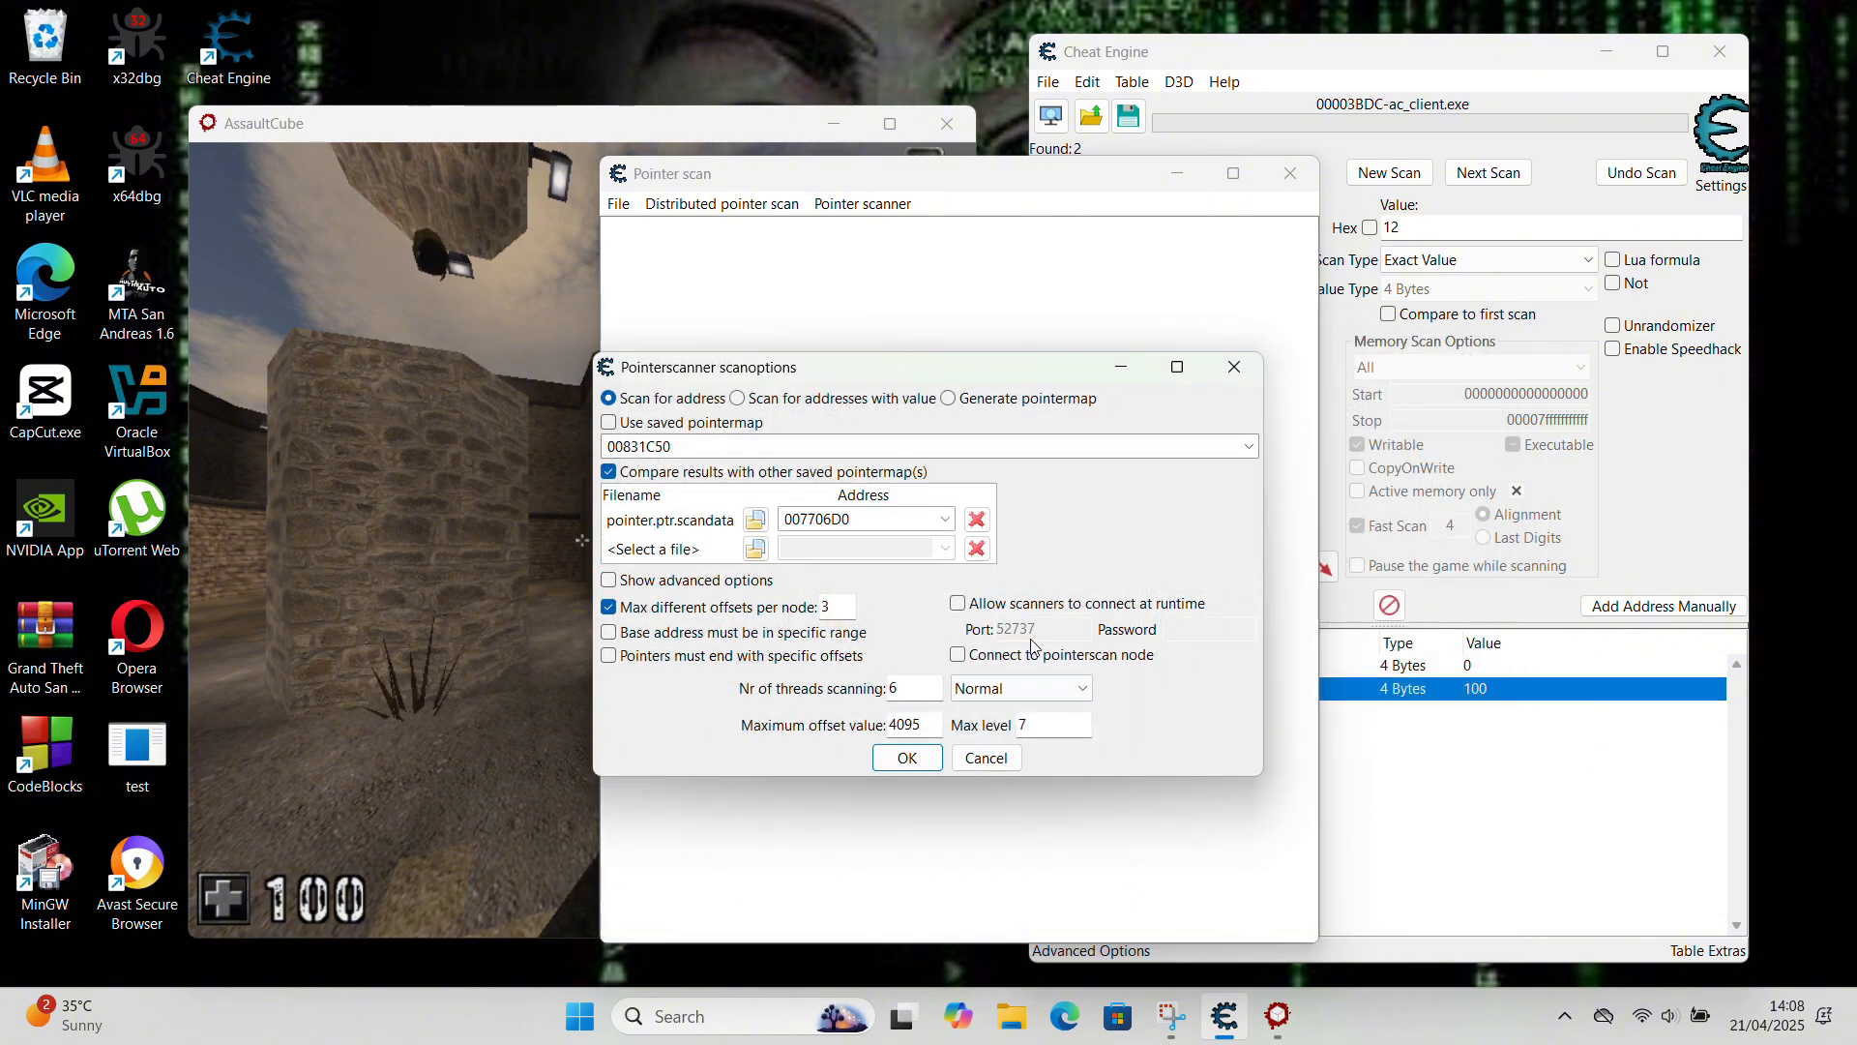
# - Select the old ammo address 007706D0 for the comparison pointermap in the pointer scan options
pyautogui.click(944, 520)
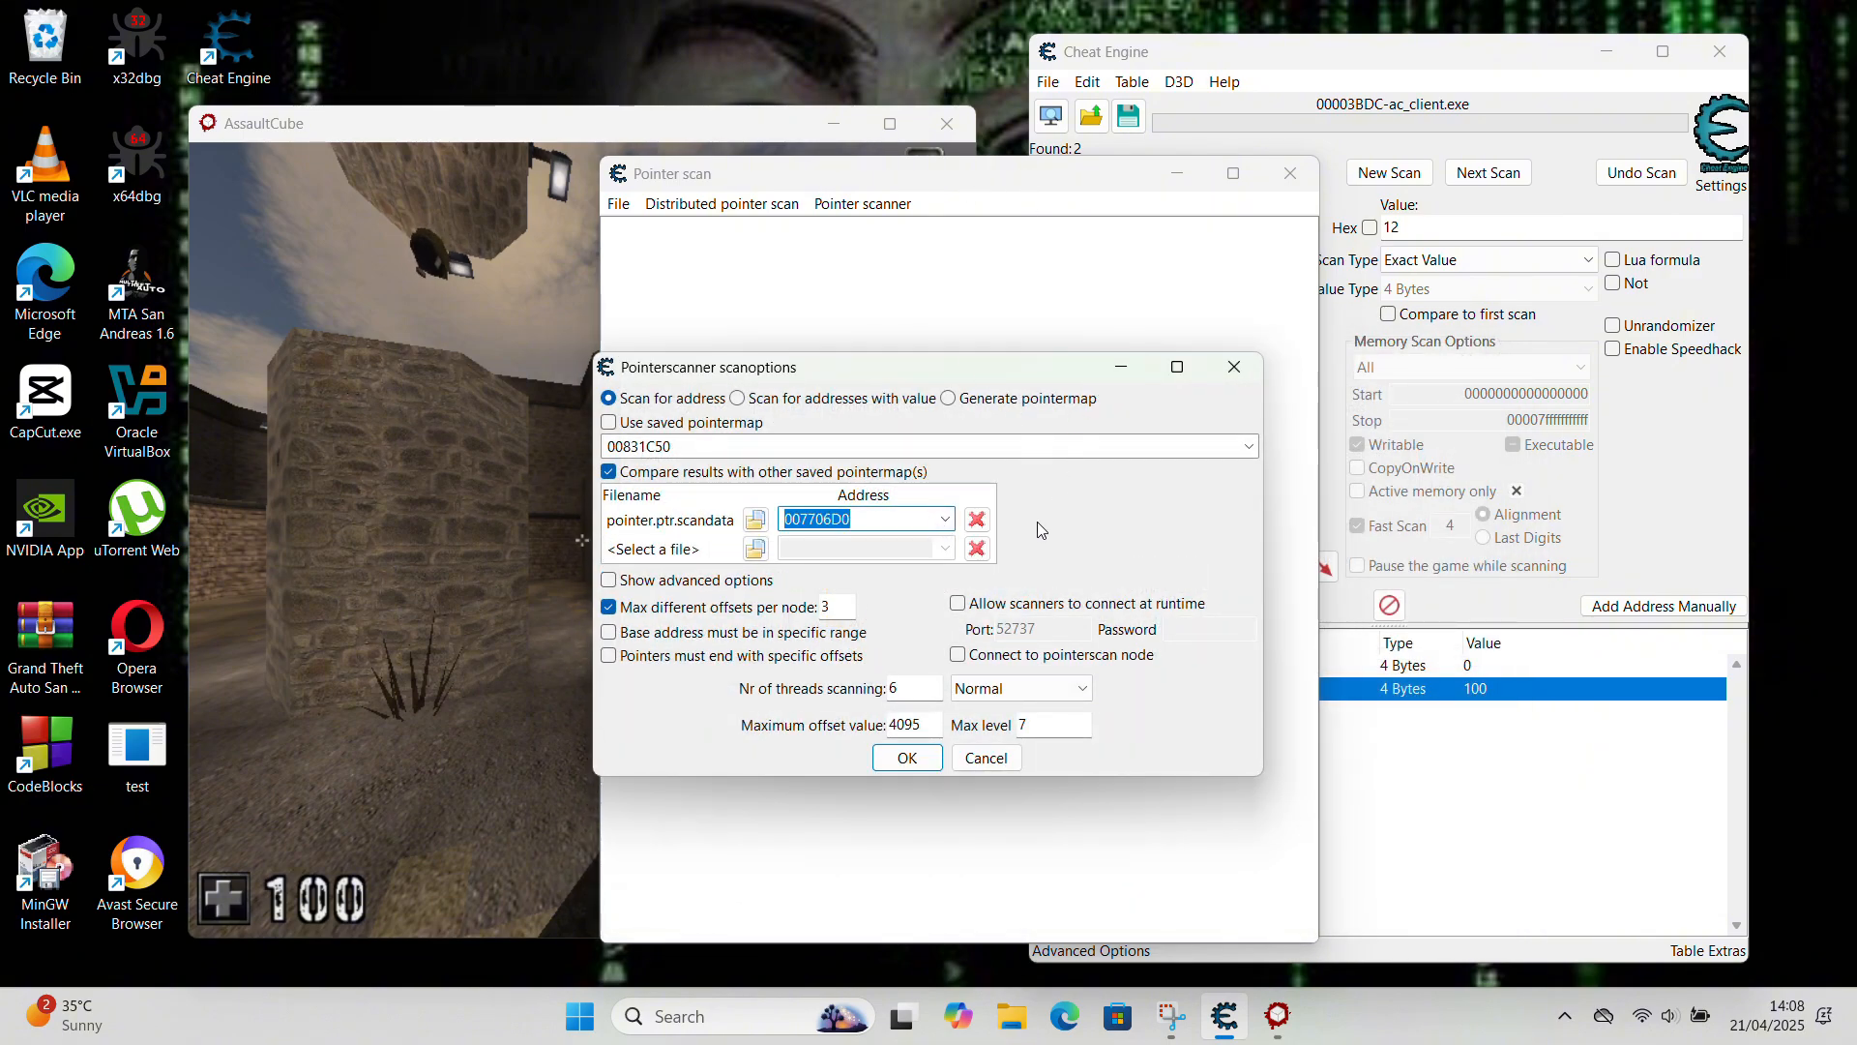
pyautogui.moveTo(1040, 372); pyautogui.dragTo(732, 388)
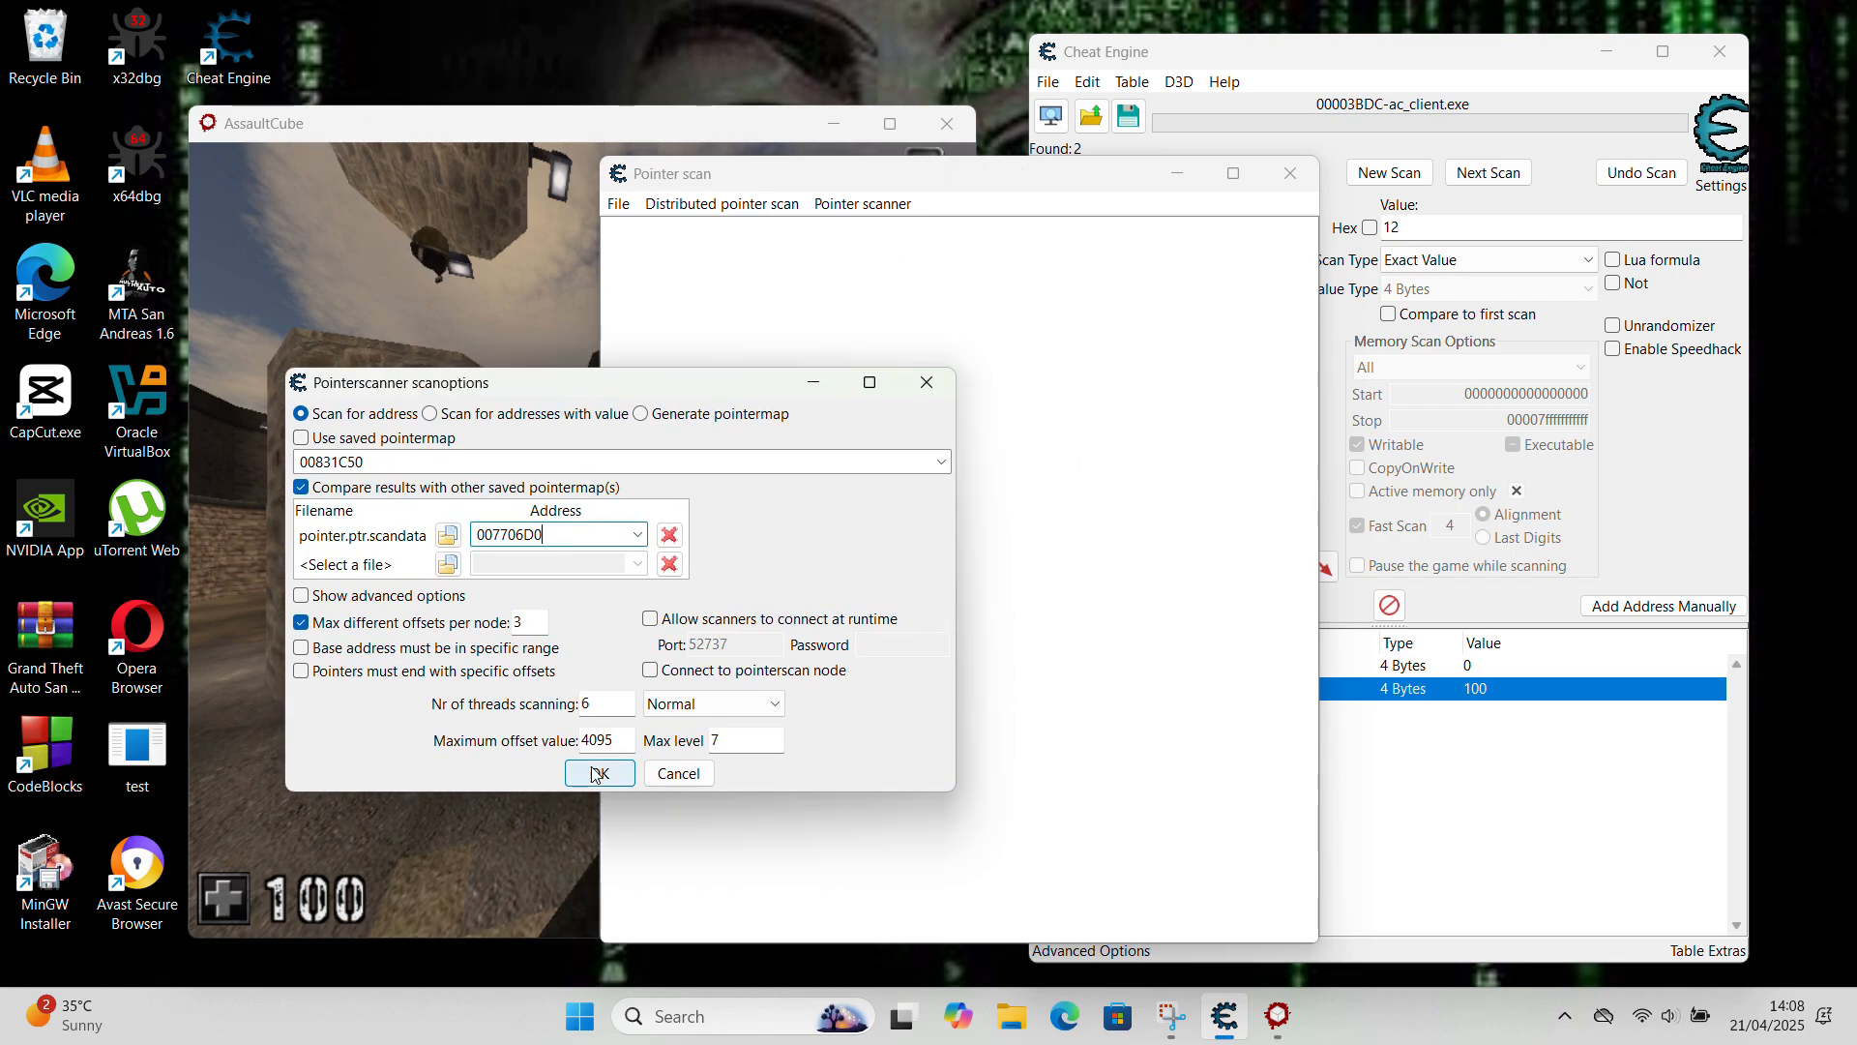
pyautogui.click(638, 534)
pyautogui.click(561, 562)
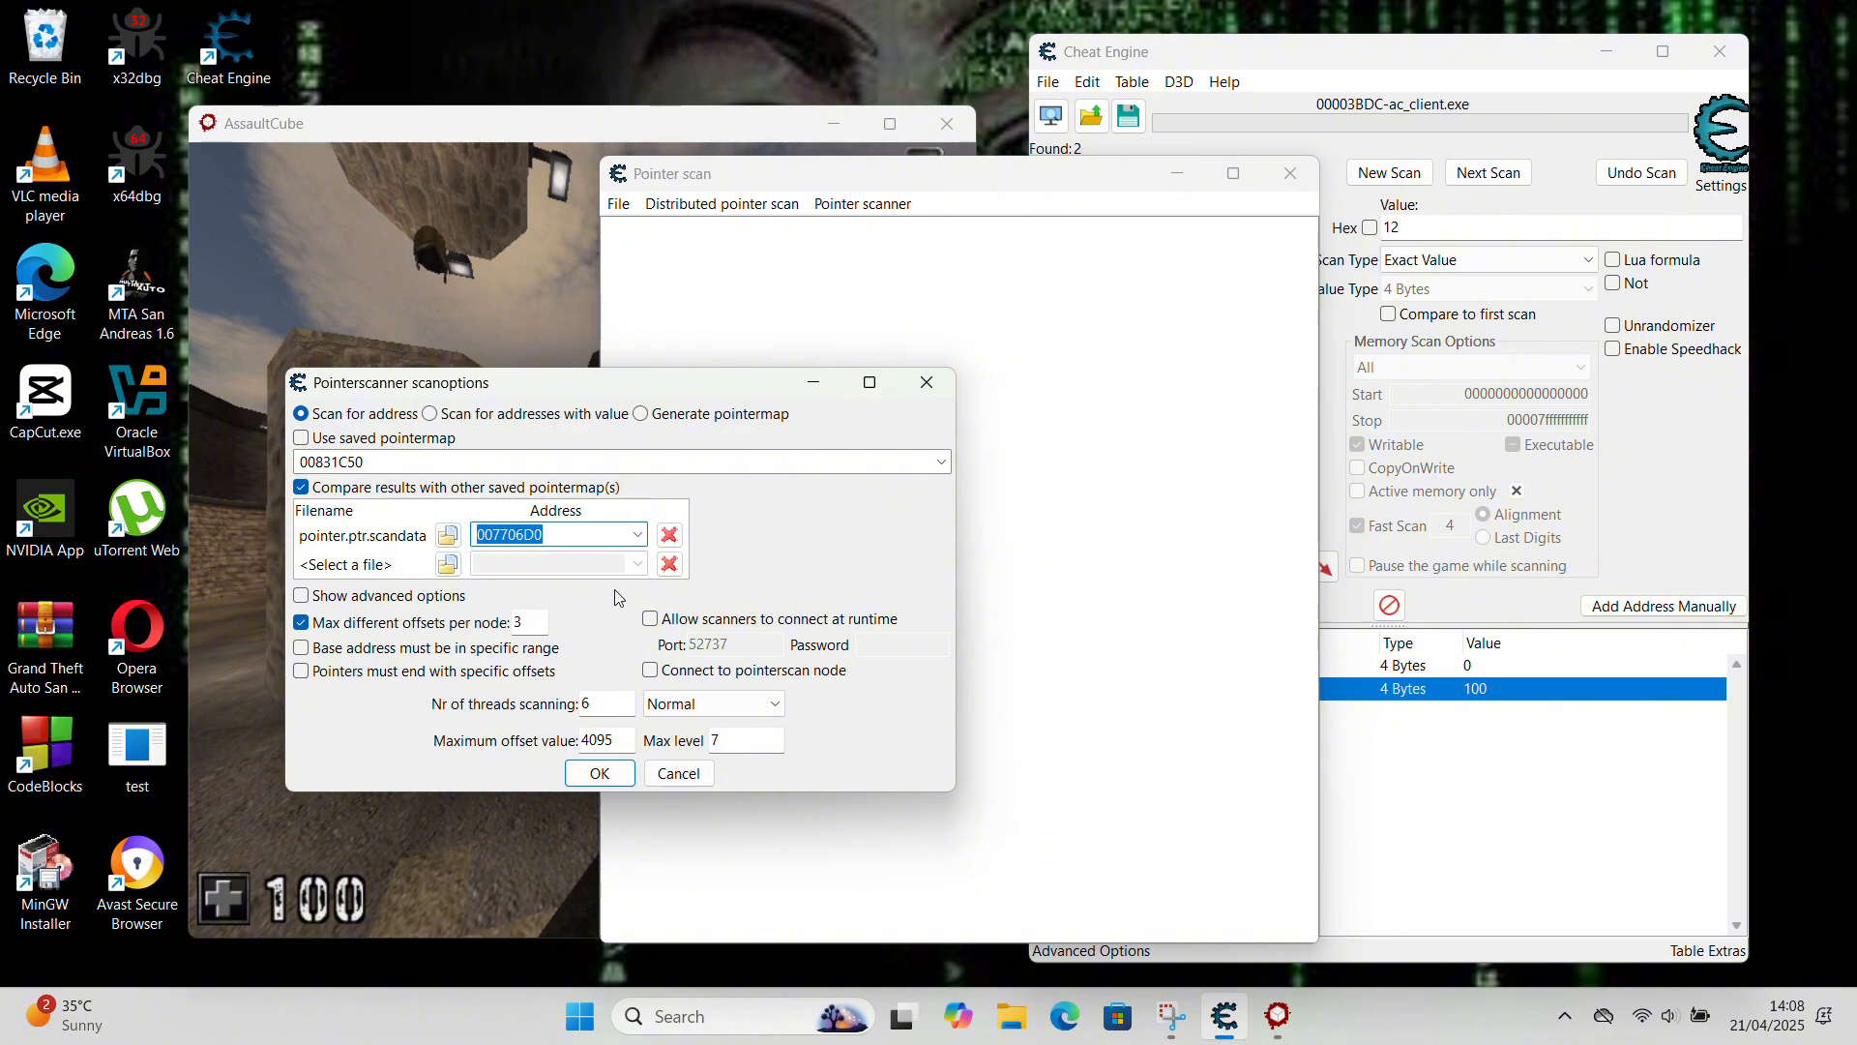
# - Run the pointer scan, storing its results on the Desktop under the name "result"
pyautogui.click(600, 773)
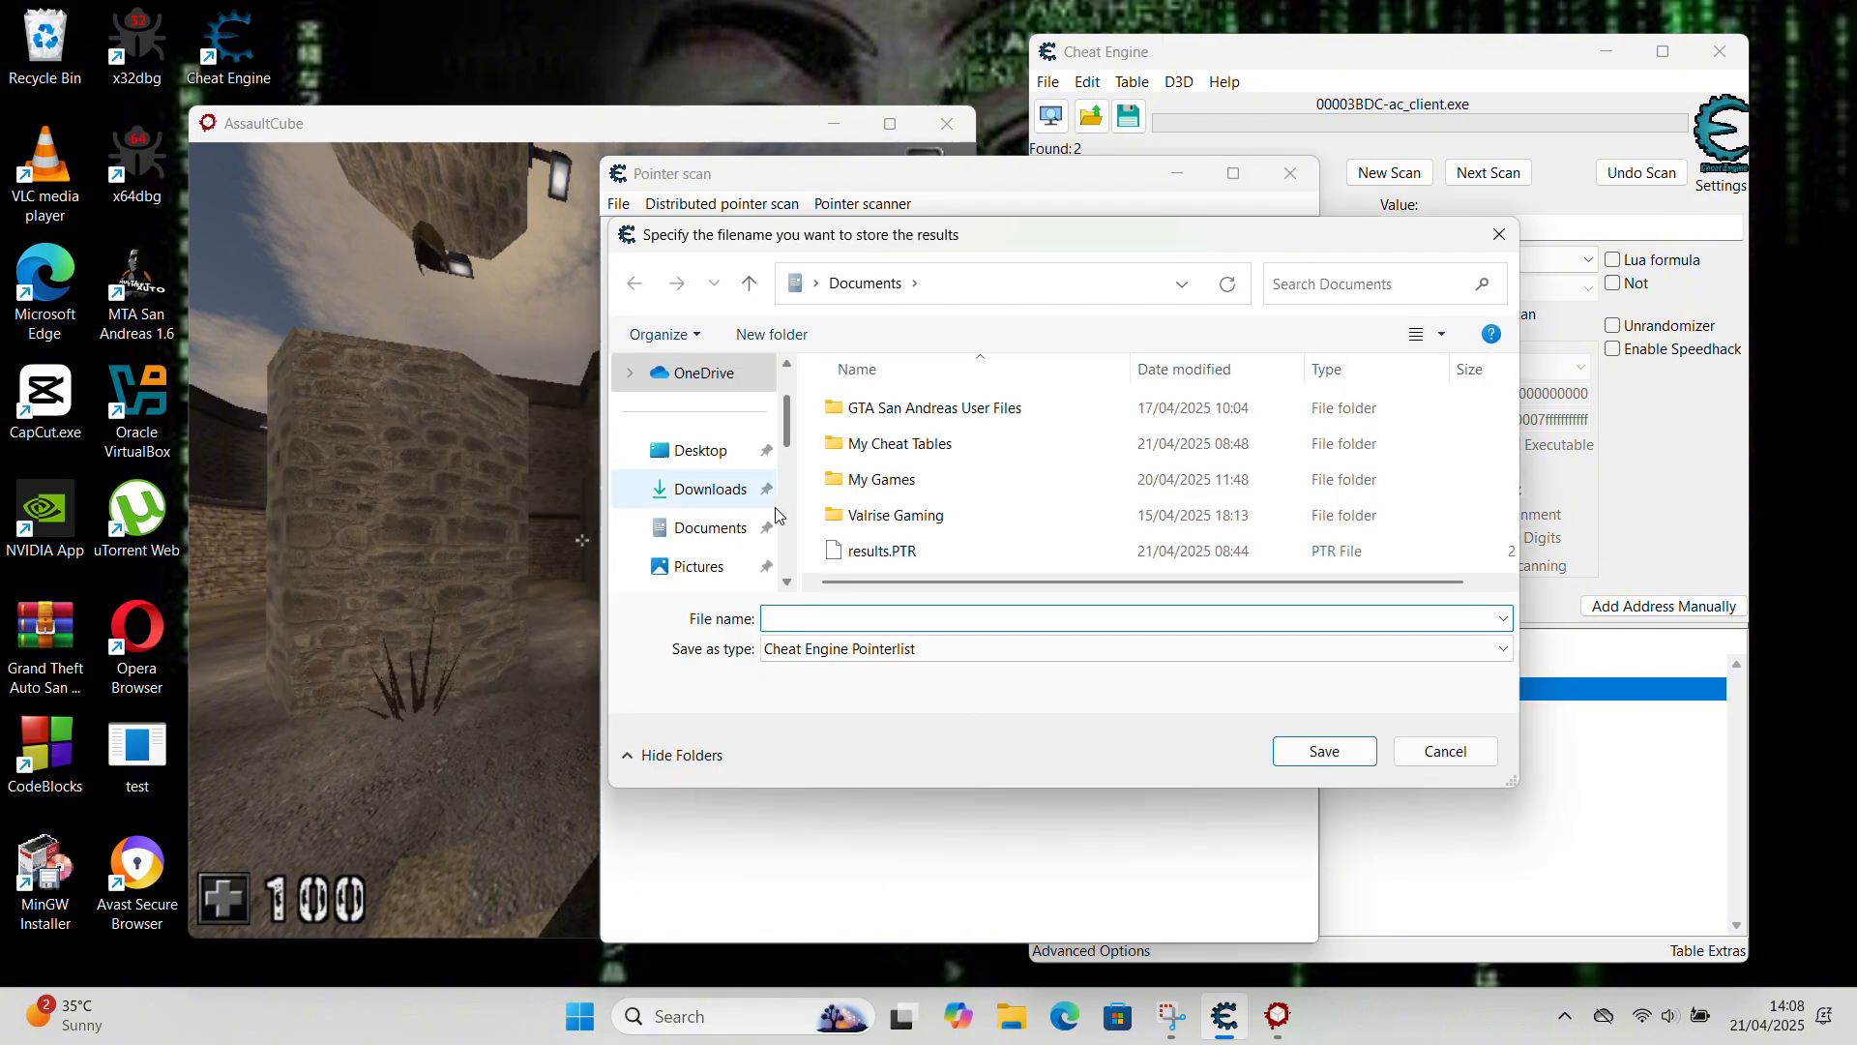
pyautogui.click(774, 513)
pyautogui.click(721, 488)
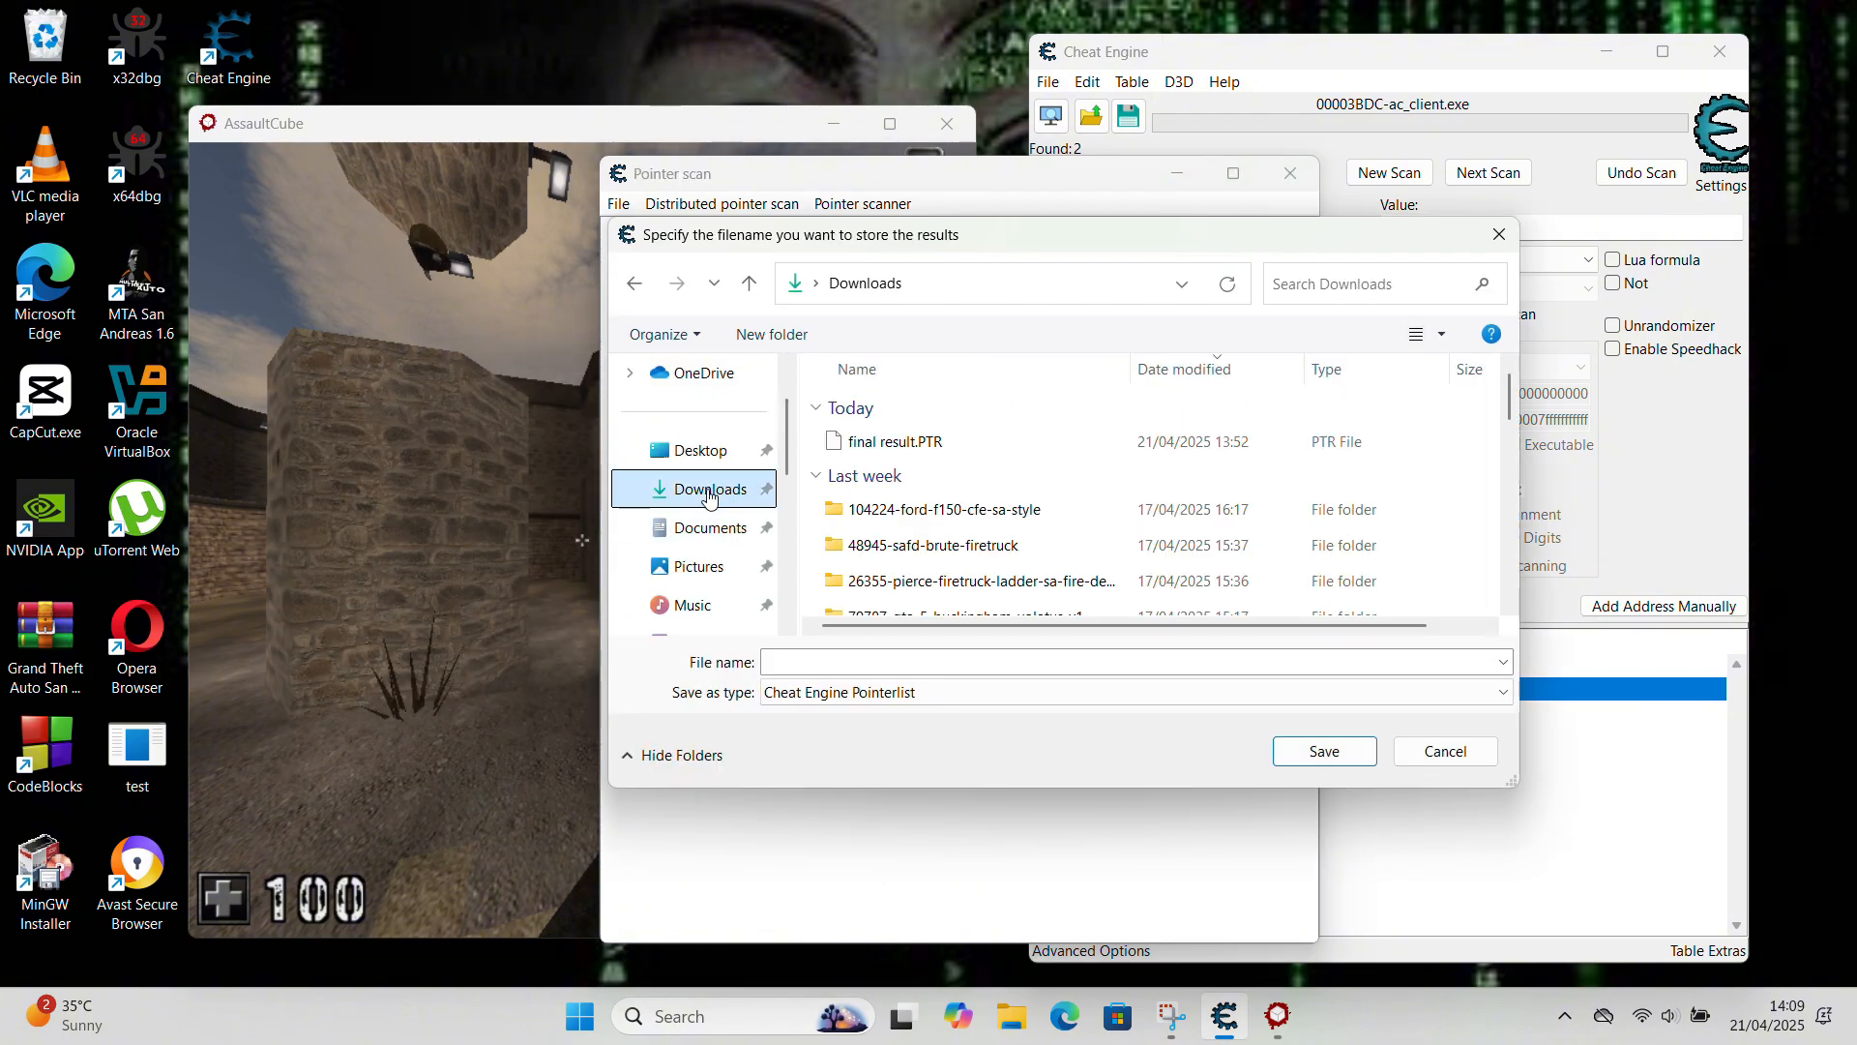
pyautogui.click(705, 567)
pyautogui.click(714, 413)
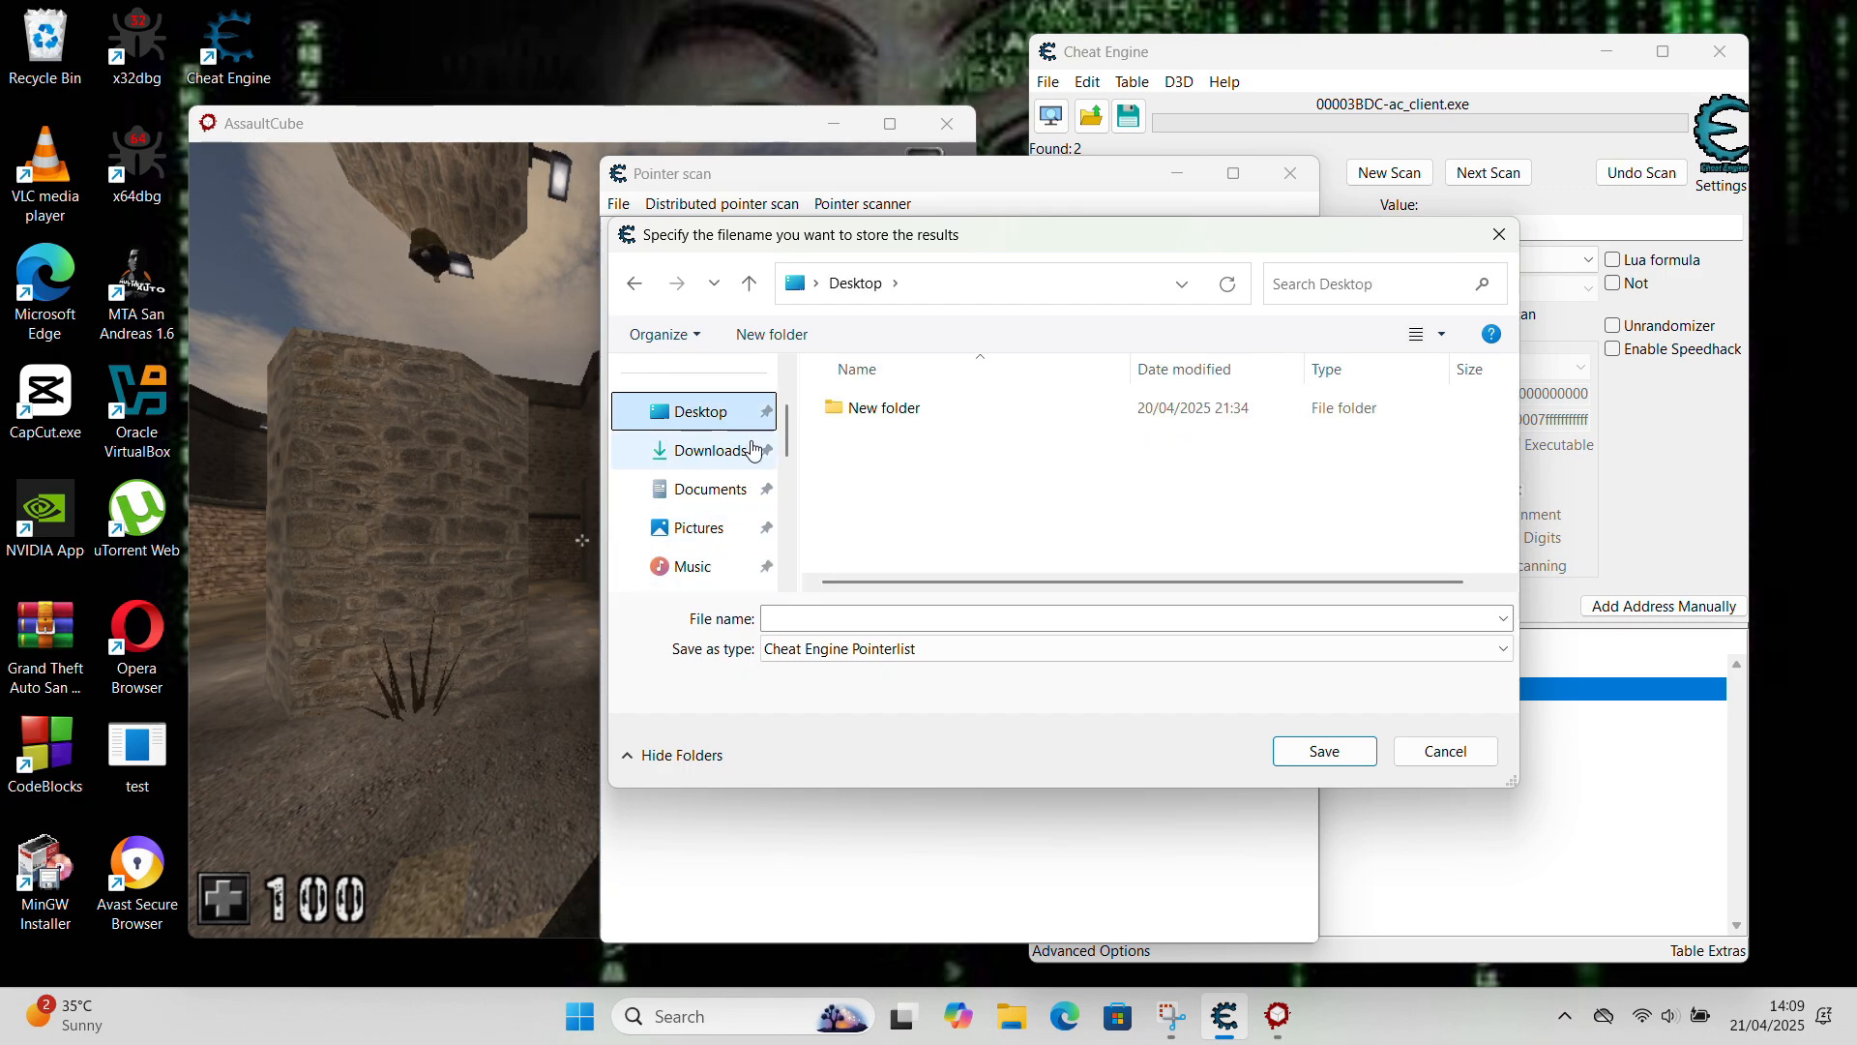
pyautogui.click(865, 617)
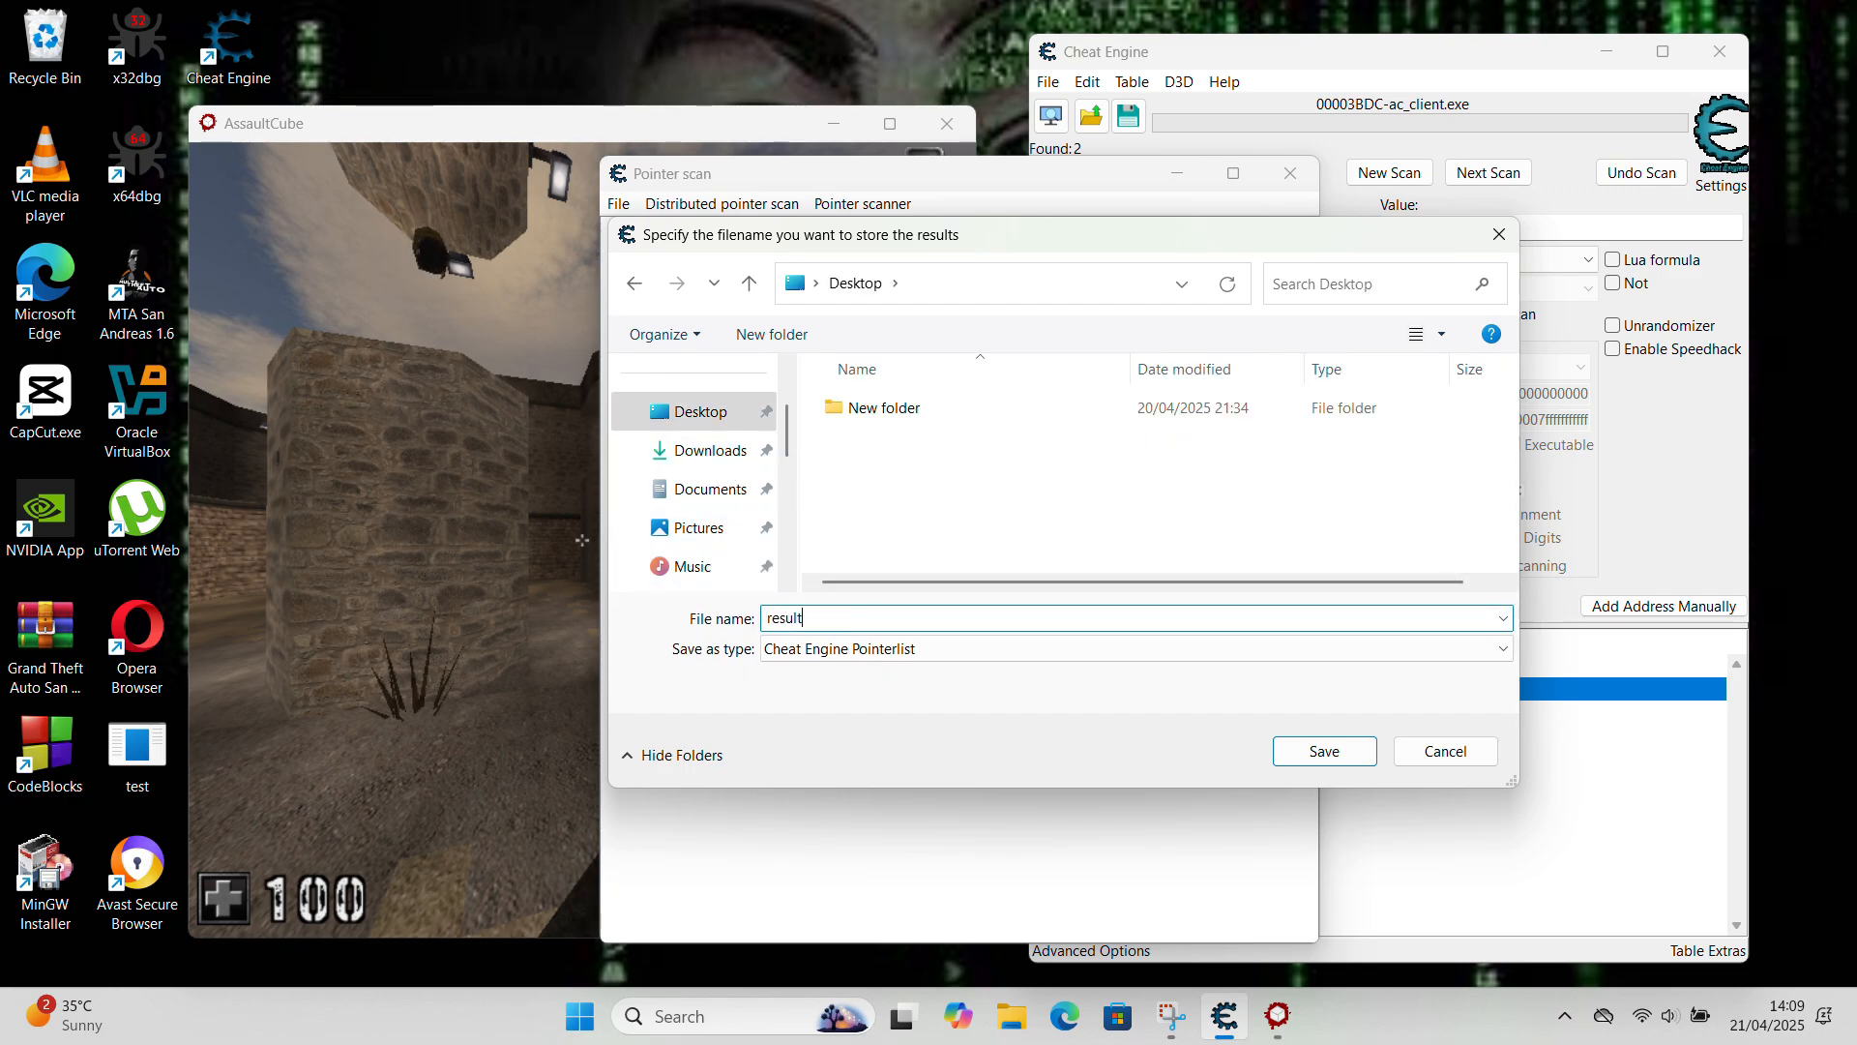
pyautogui.write('result')
pyautogui.press('Return')
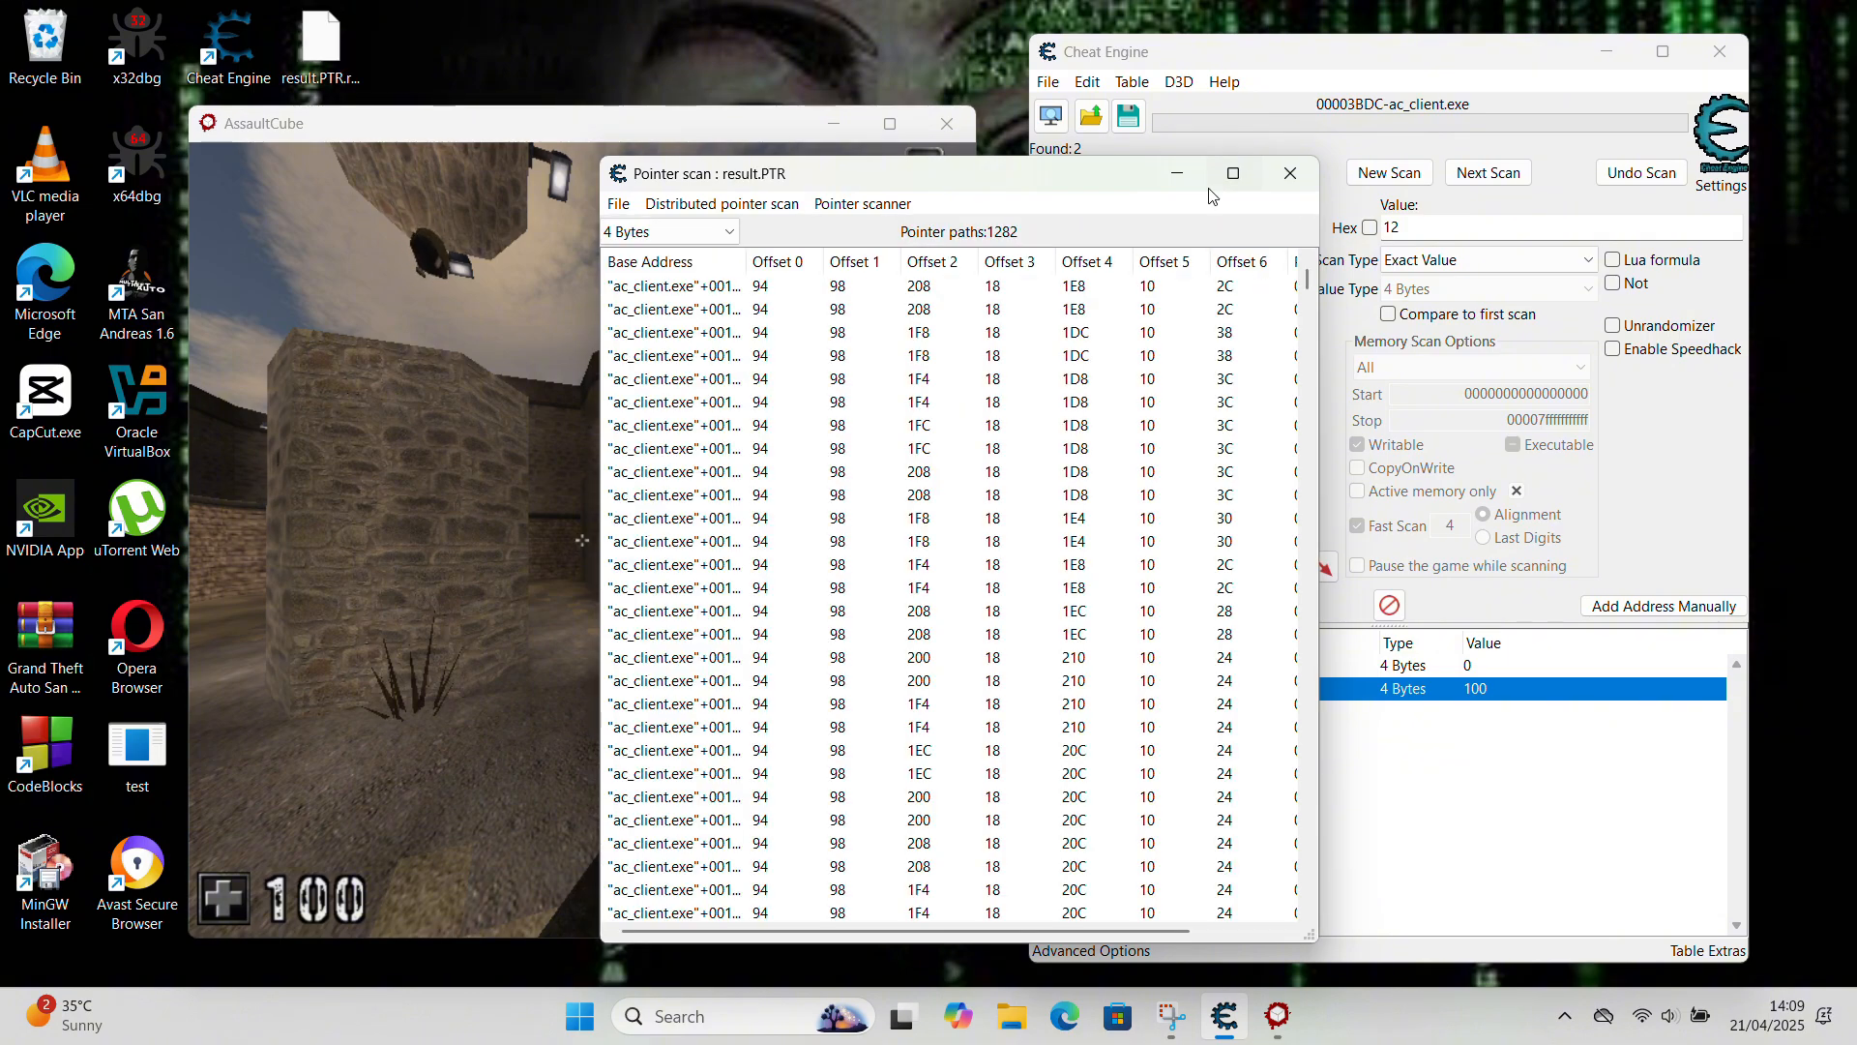
# - Maximize the pointer scan results and sort the pointer paths by Offset 6
pyautogui.click(1233, 174)
pyautogui.click(659, 106)
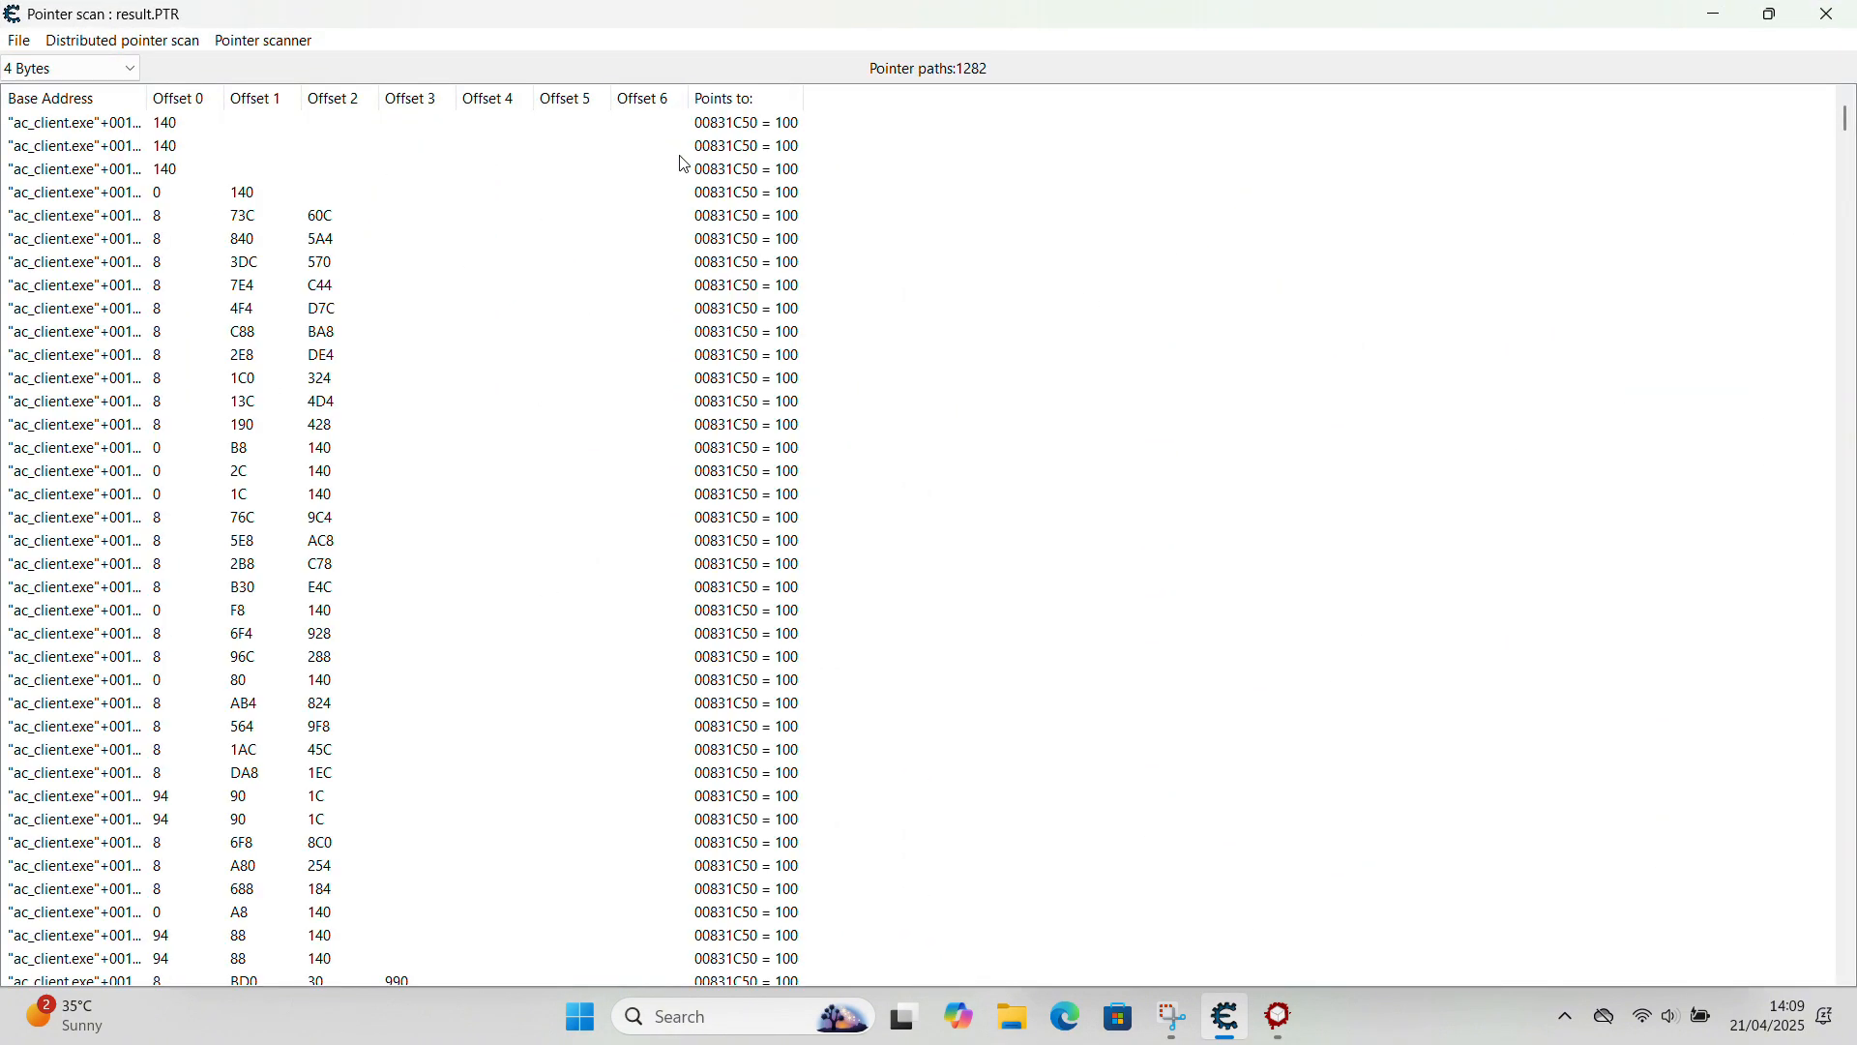
# - Restore the pointer scan results window from full size, move it aside and widen it to reveal the Points to column
pyautogui.click(1780, 17)
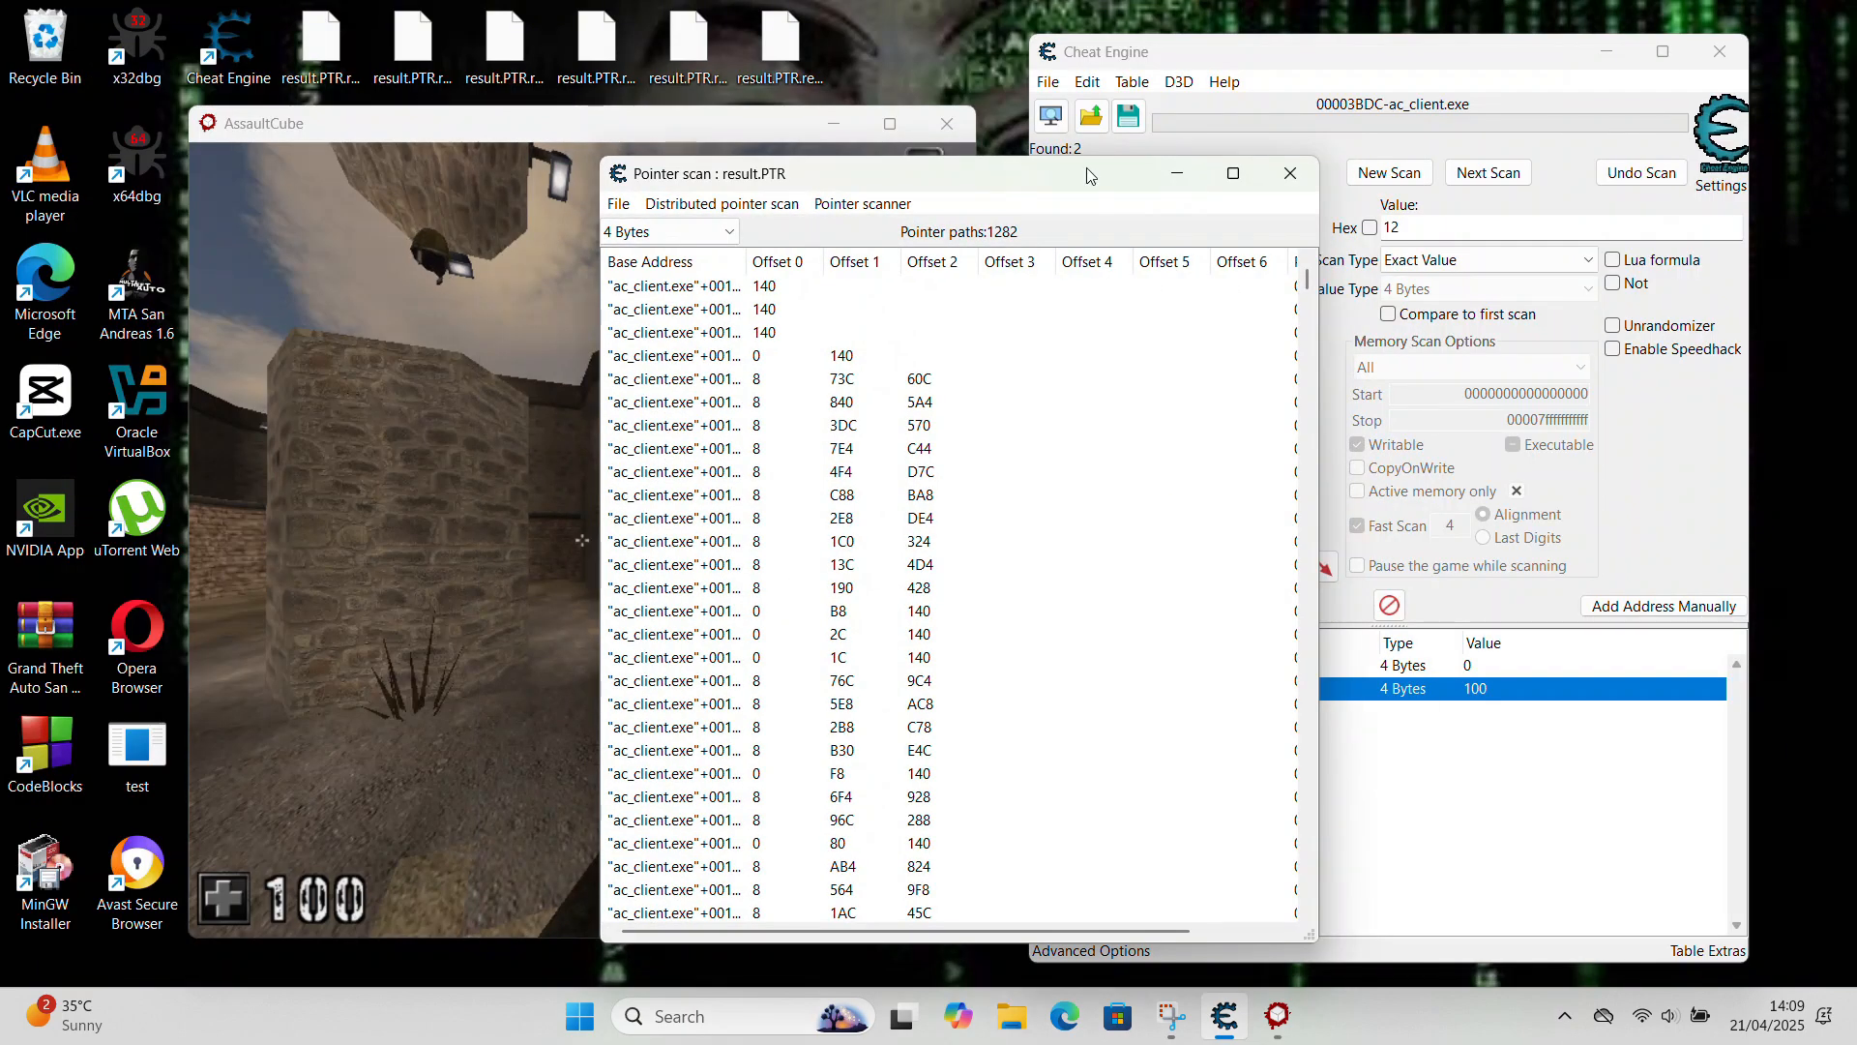
pyautogui.moveTo(1090, 168); pyautogui.dragTo(738, 169)
pyautogui.moveTo(972, 391); pyautogui.dragTo(1130, 391)
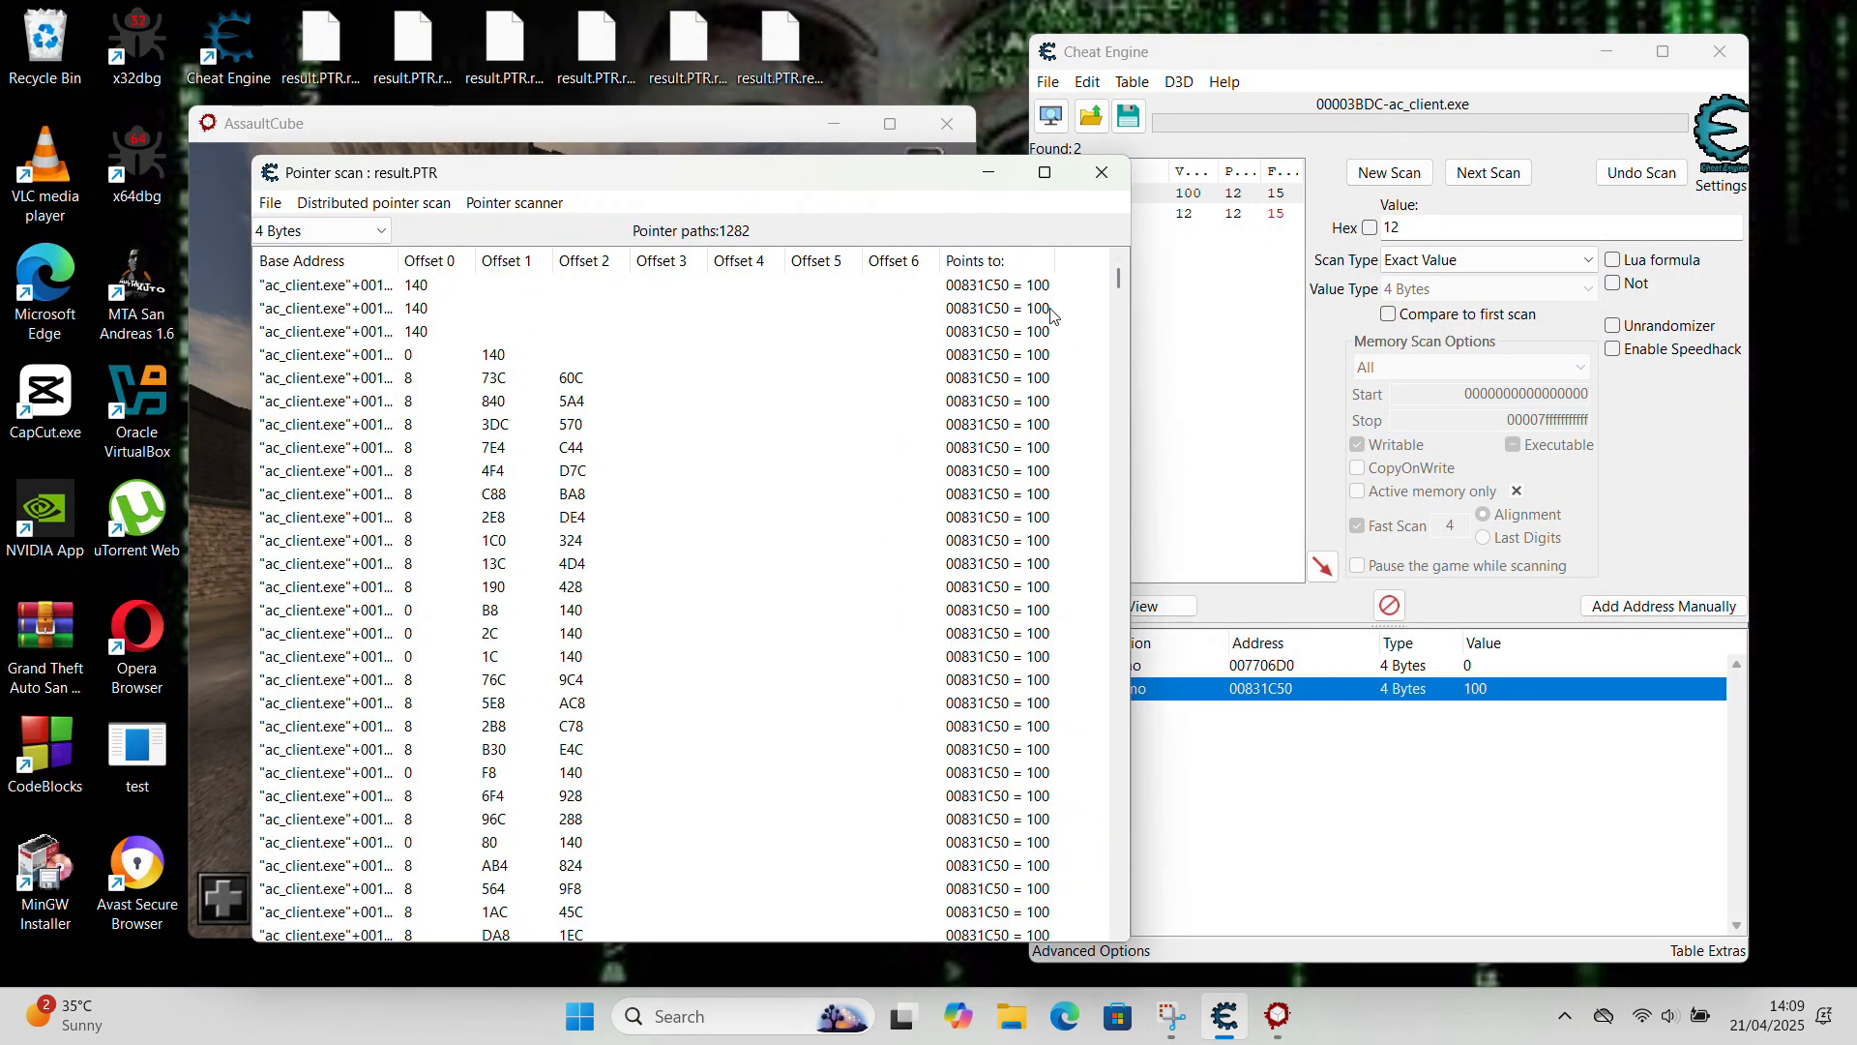
# - Add the first 21 pointer paths in the scan results to the address list
pyautogui.doubleClick(1048, 287)
pyautogui.doubleClick(1043, 310)
pyautogui.doubleClick(1038, 331)
pyautogui.doubleClick(1039, 354)
pyautogui.doubleClick(1039, 377)
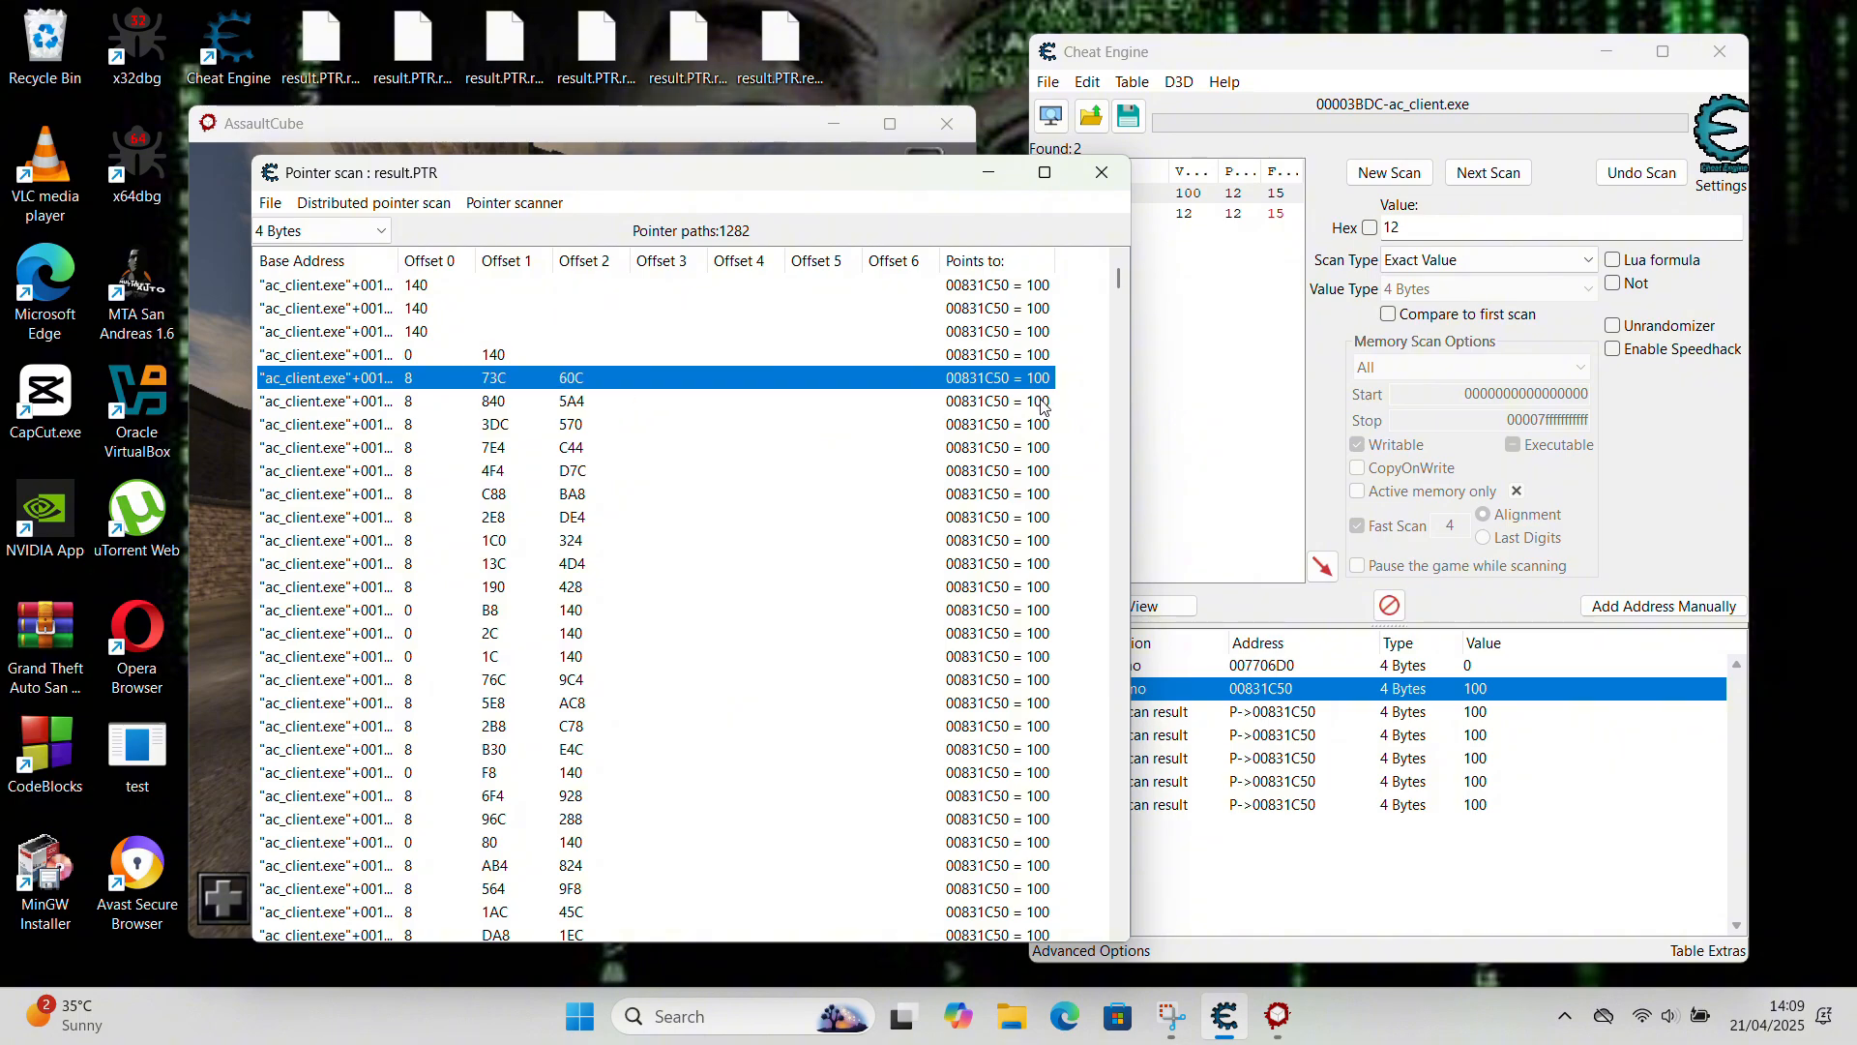
pyautogui.doubleClick(1040, 401)
pyautogui.doubleClick(1041, 423)
pyautogui.doubleClick(1042, 447)
pyautogui.doubleClick(1041, 470)
pyautogui.doubleClick(1042, 493)
pyautogui.doubleClick(1041, 516)
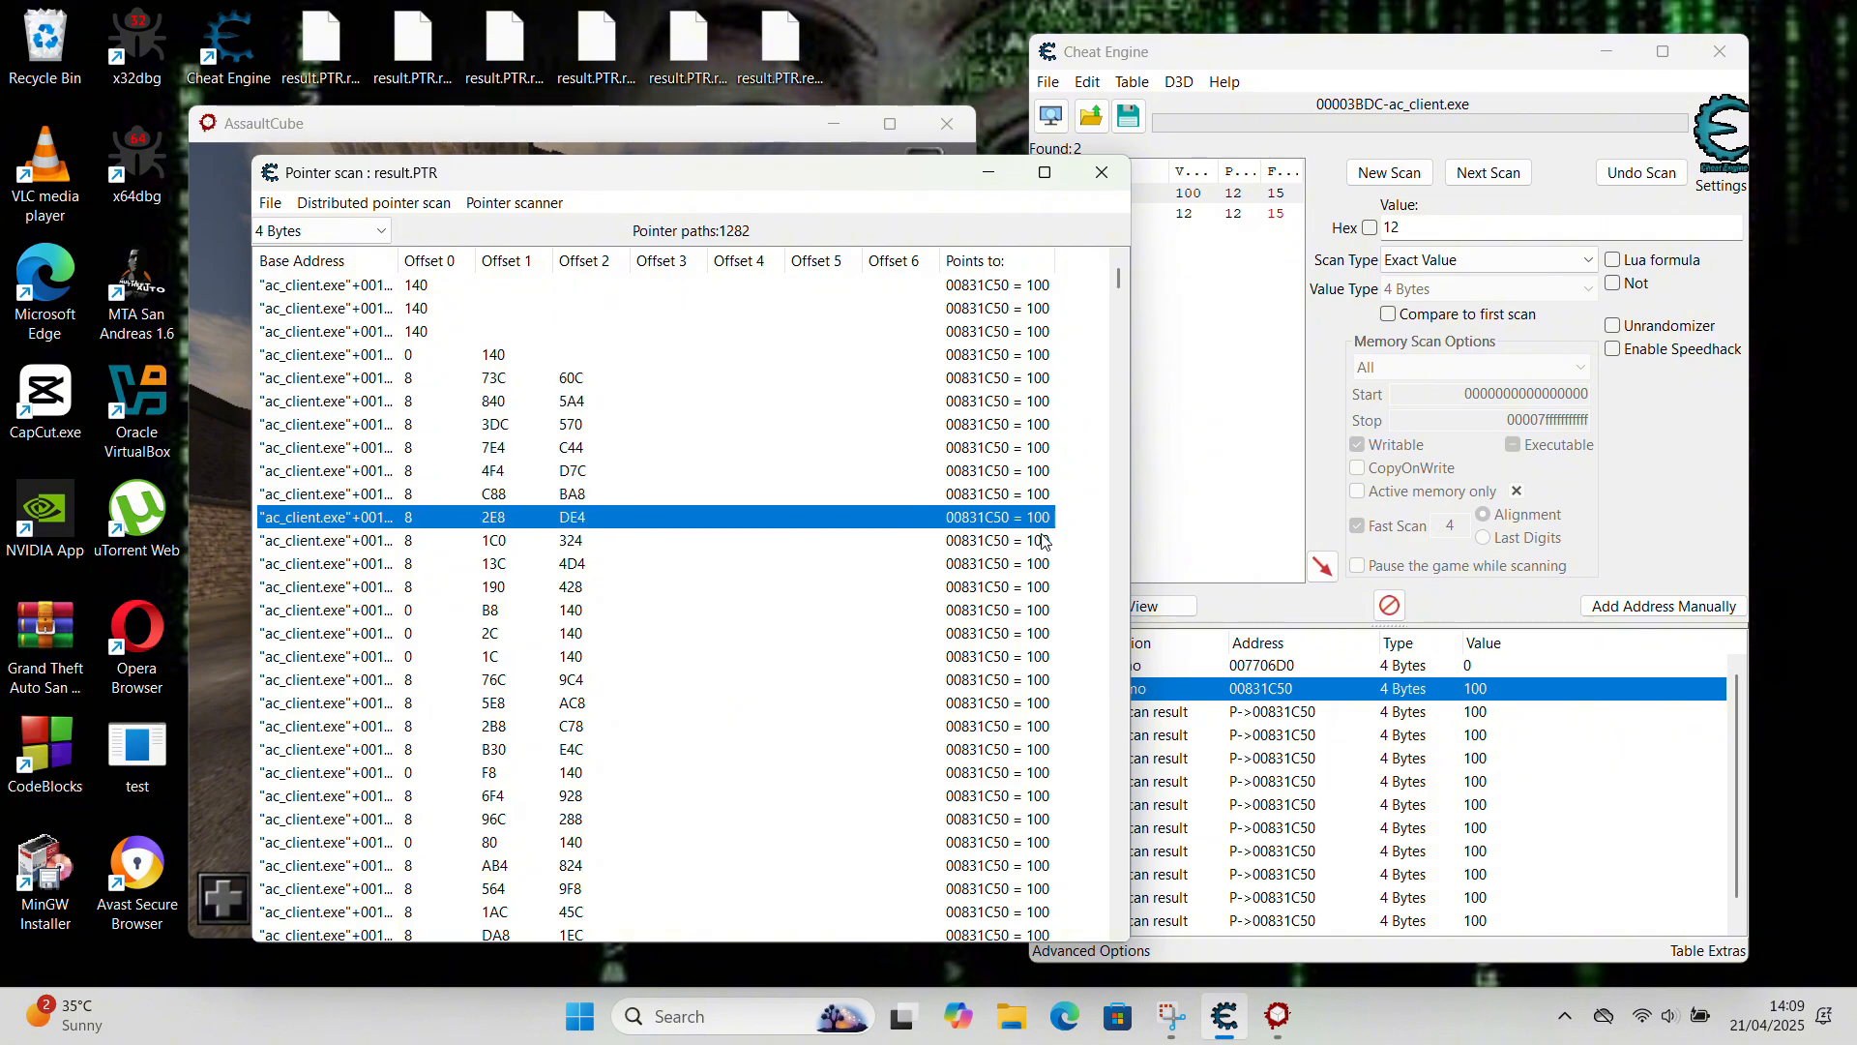
pyautogui.doubleClick(1042, 540)
pyautogui.doubleClick(1043, 562)
pyautogui.doubleClick(1043, 586)
pyautogui.doubleClick(1043, 610)
pyautogui.doubleClick(1041, 633)
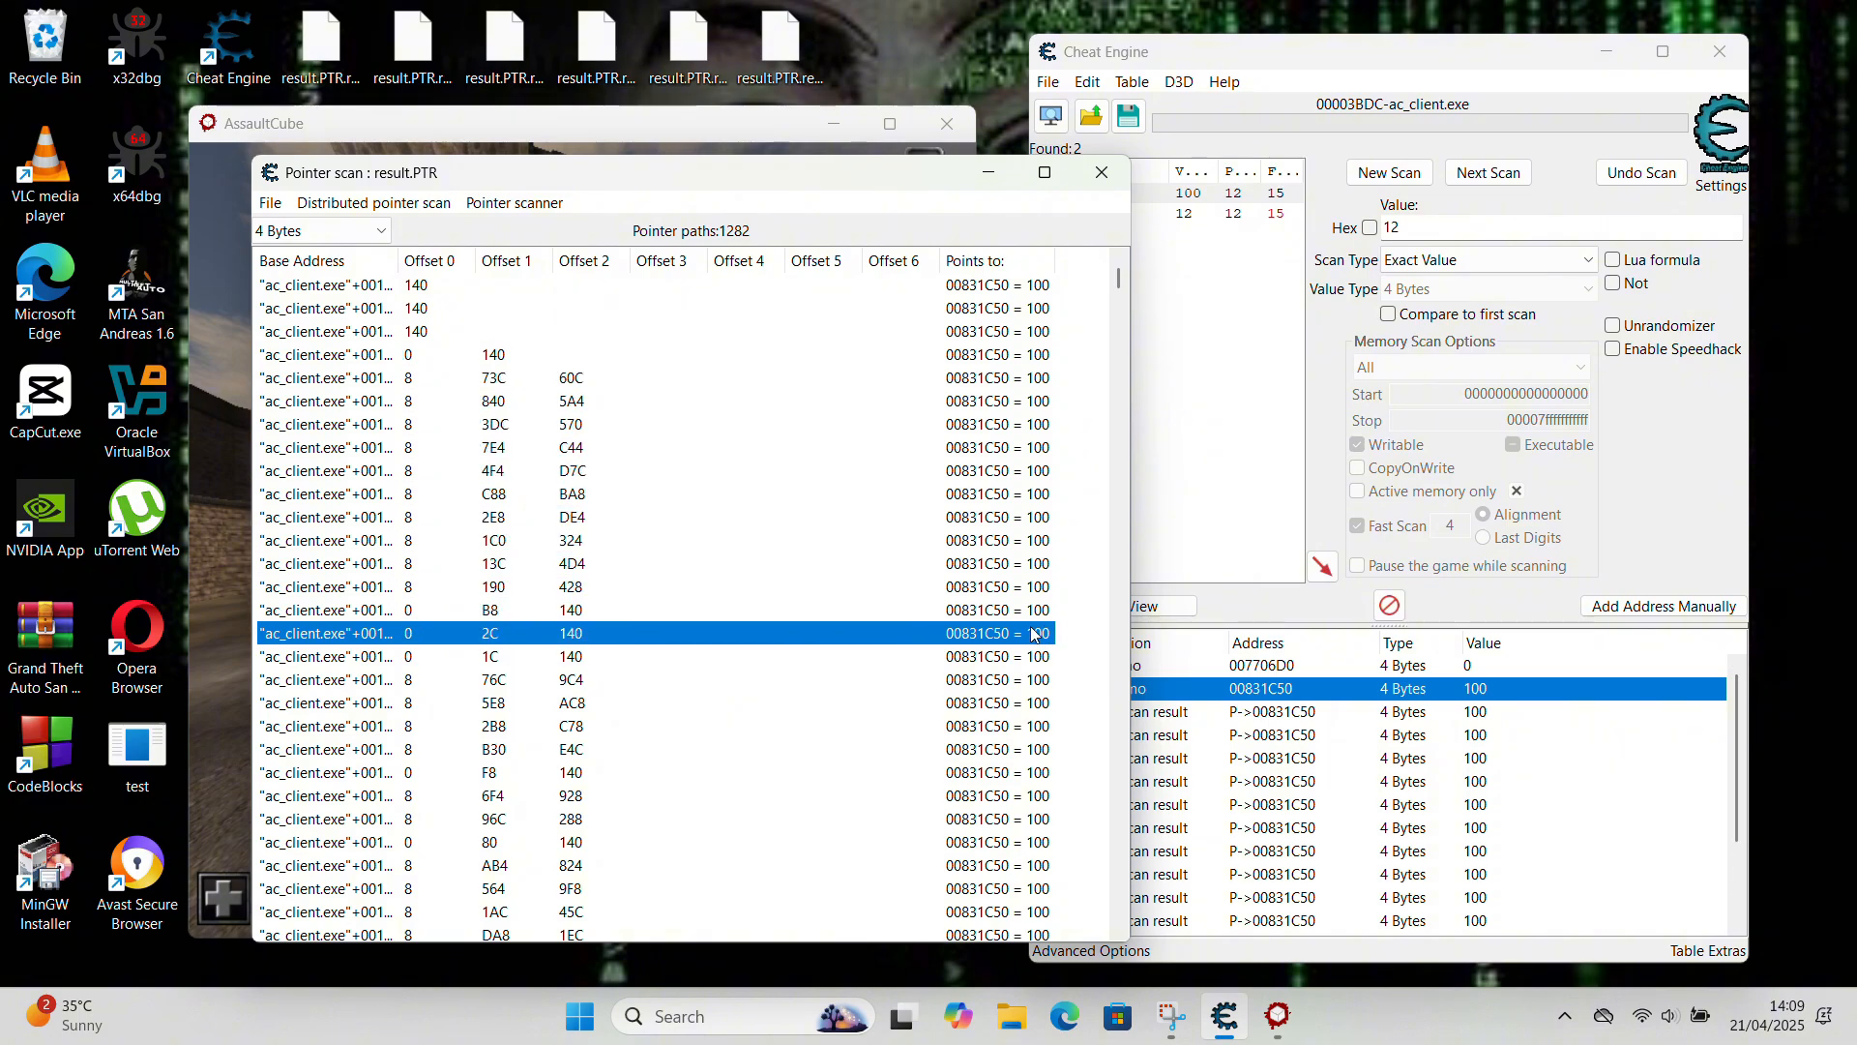
pyautogui.doubleClick(1041, 656)
pyautogui.doubleClick(1040, 679)
pyautogui.doubleClick(1039, 702)
pyautogui.doubleClick(1038, 725)
pyautogui.doubleClick(1037, 749)
# - Add several pointer paths from further down the scan results to the address list, and minimize the results window
pyautogui.scroll(-12, 1033, 733)
pyautogui.doubleClick(1026, 707)
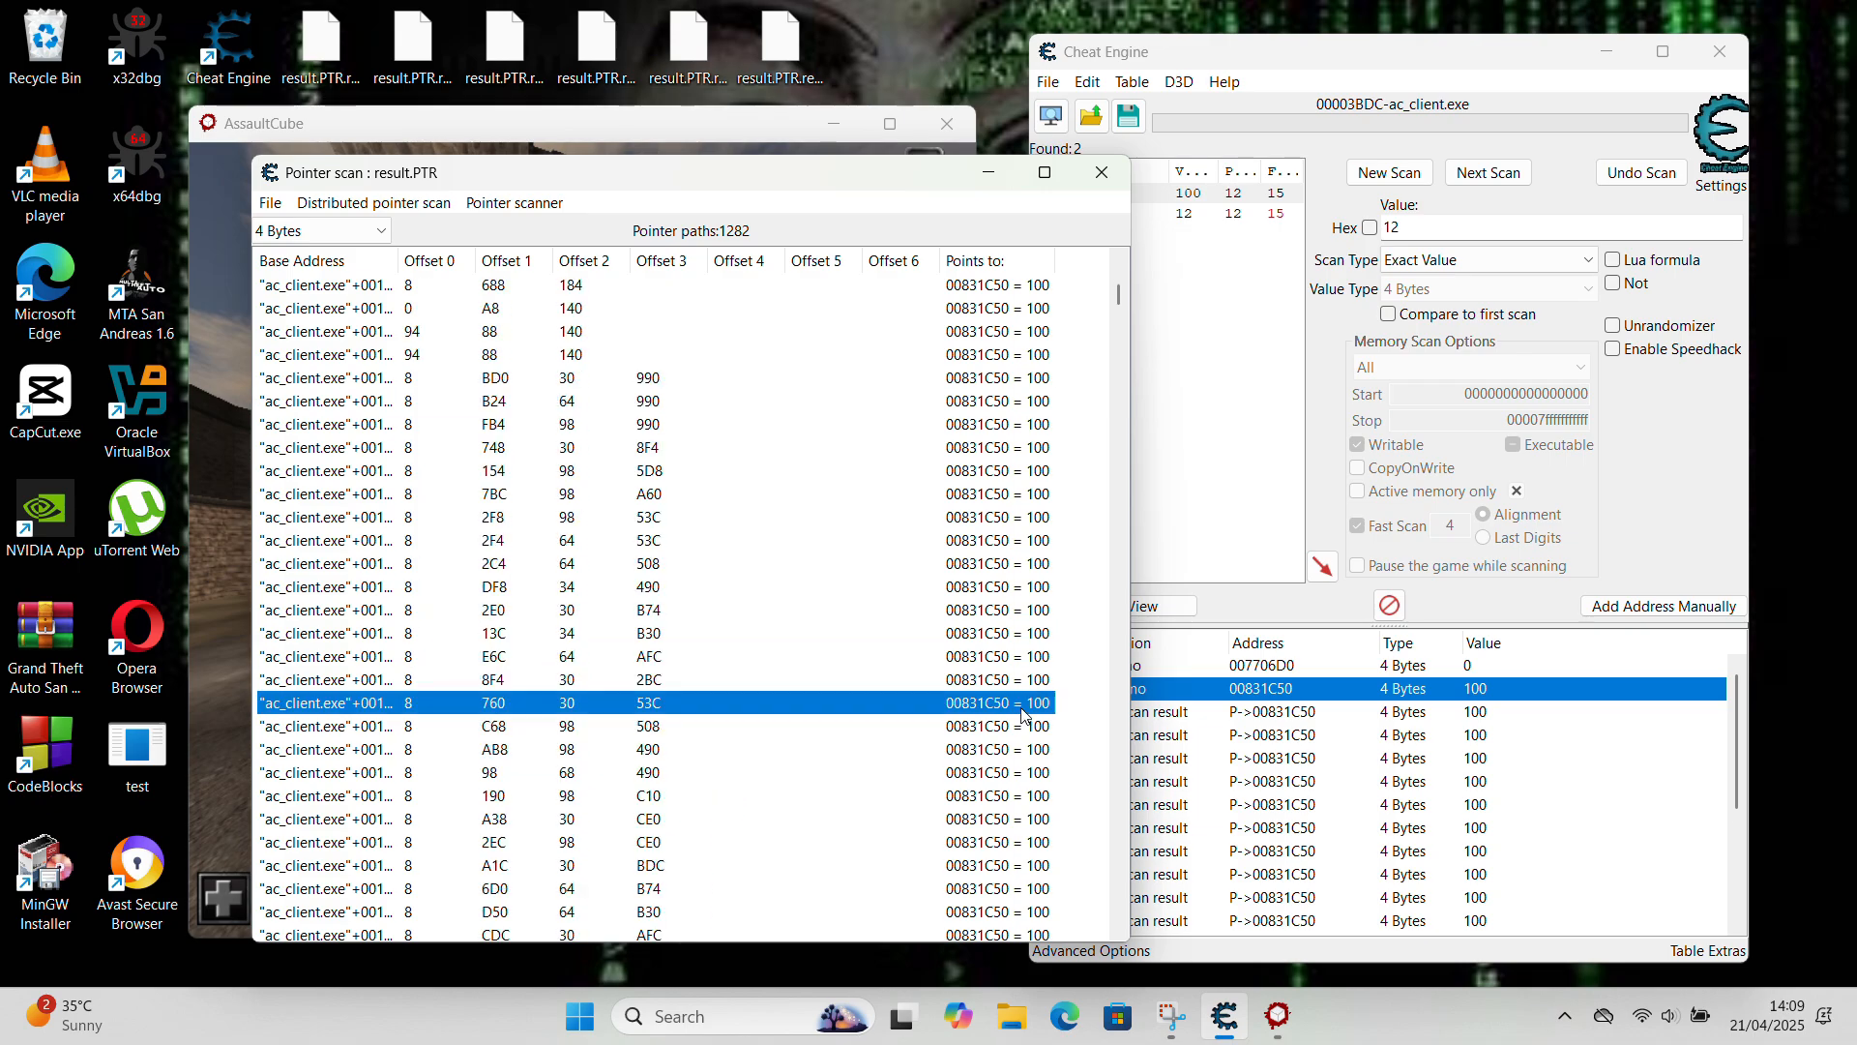
pyautogui.doubleClick(1002, 756)
pyautogui.doubleClick(1000, 755)
pyautogui.scroll(-5, 1001, 757)
pyautogui.doubleClick(999, 756)
pyautogui.scroll(-2, 999, 756)
pyautogui.doubleClick(1000, 756)
pyautogui.scroll(-3, 1000, 759)
pyautogui.doubleClick(1000, 752)
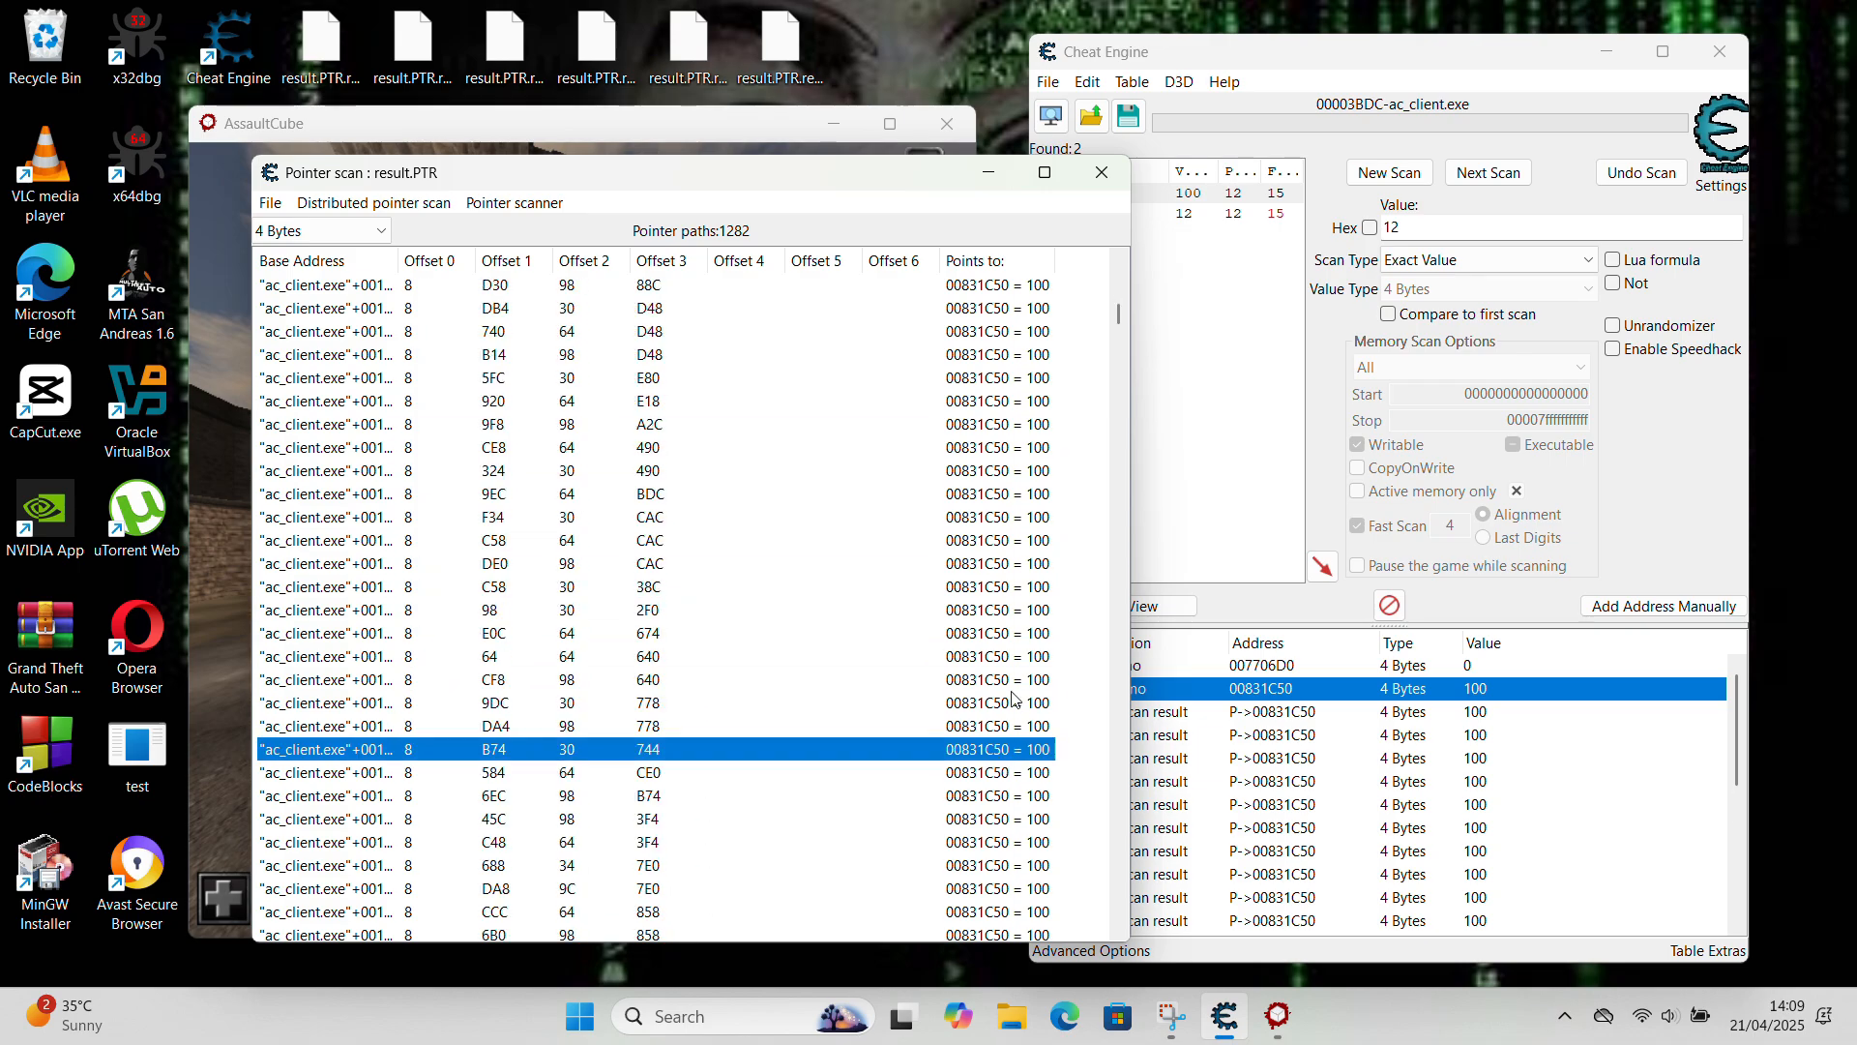
pyautogui.click(988, 172)
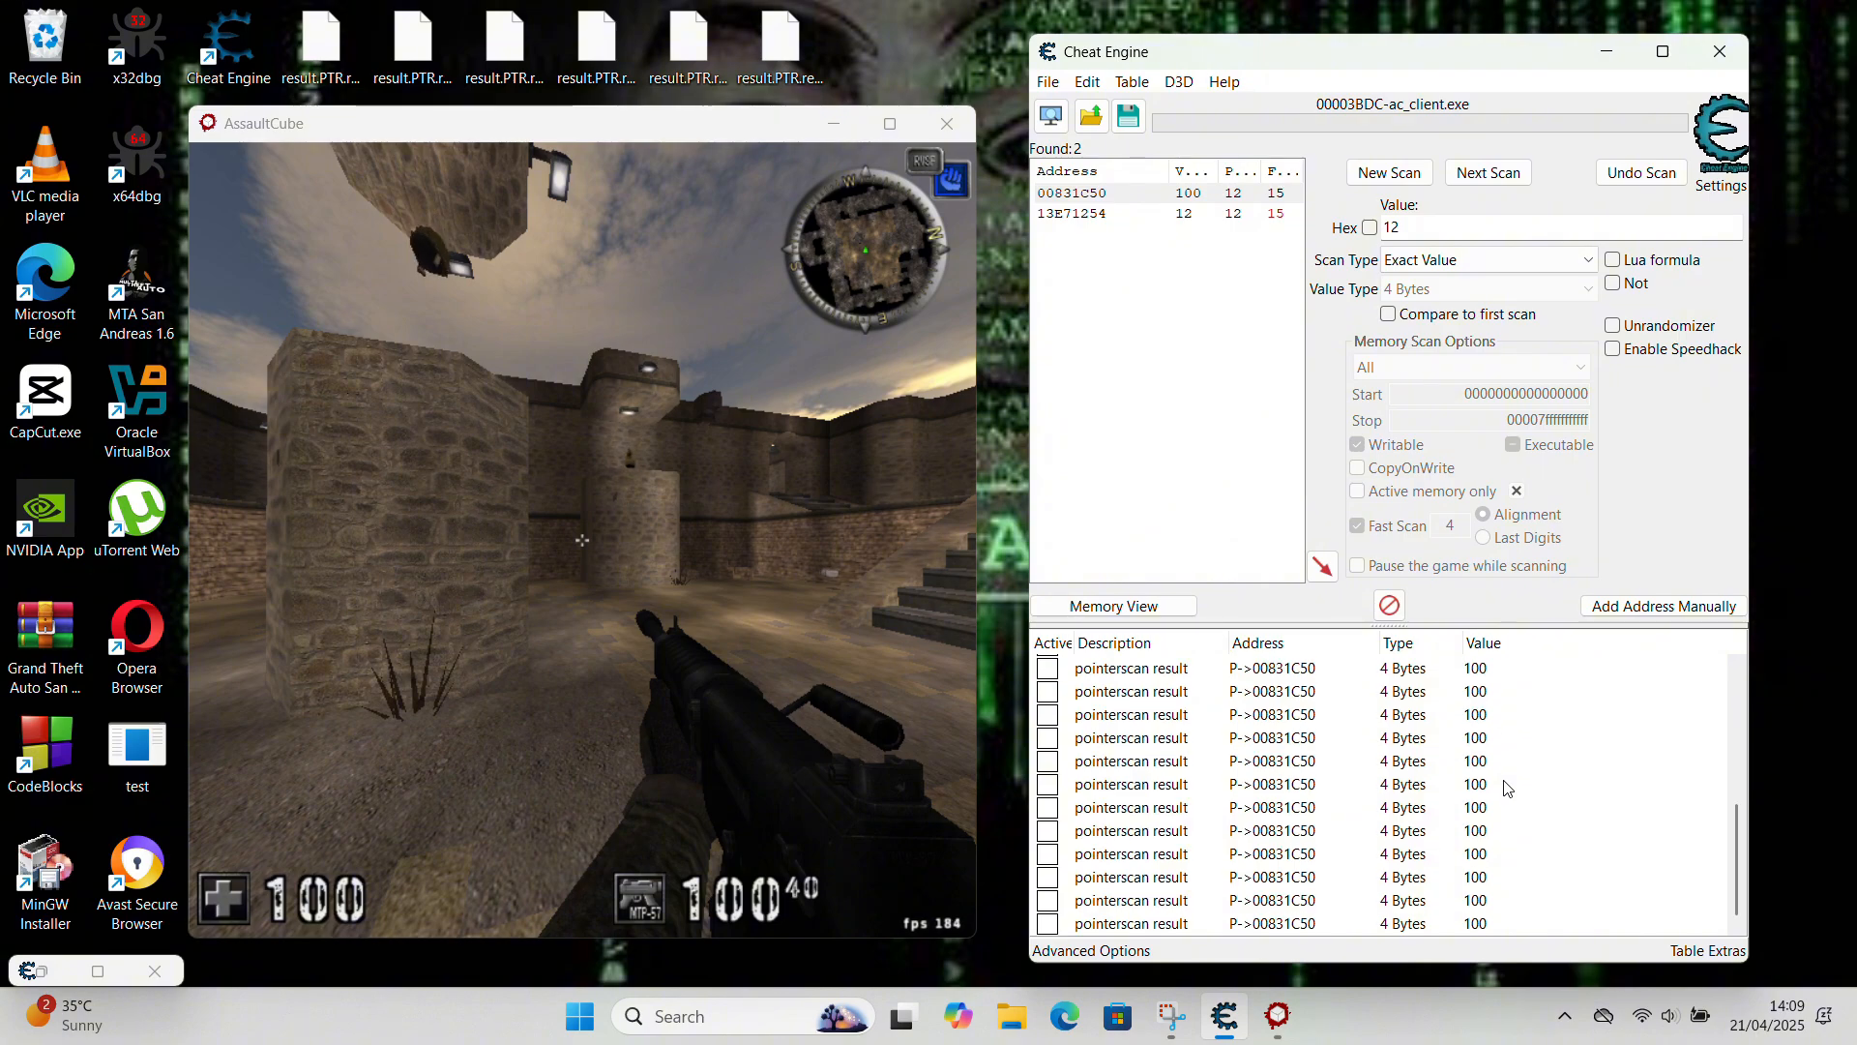
# - Switch to AssaultCube, bring up its main menu and look over the added pointerscan results in Cheat Engine's address list
pyautogui.click(1278, 1015)
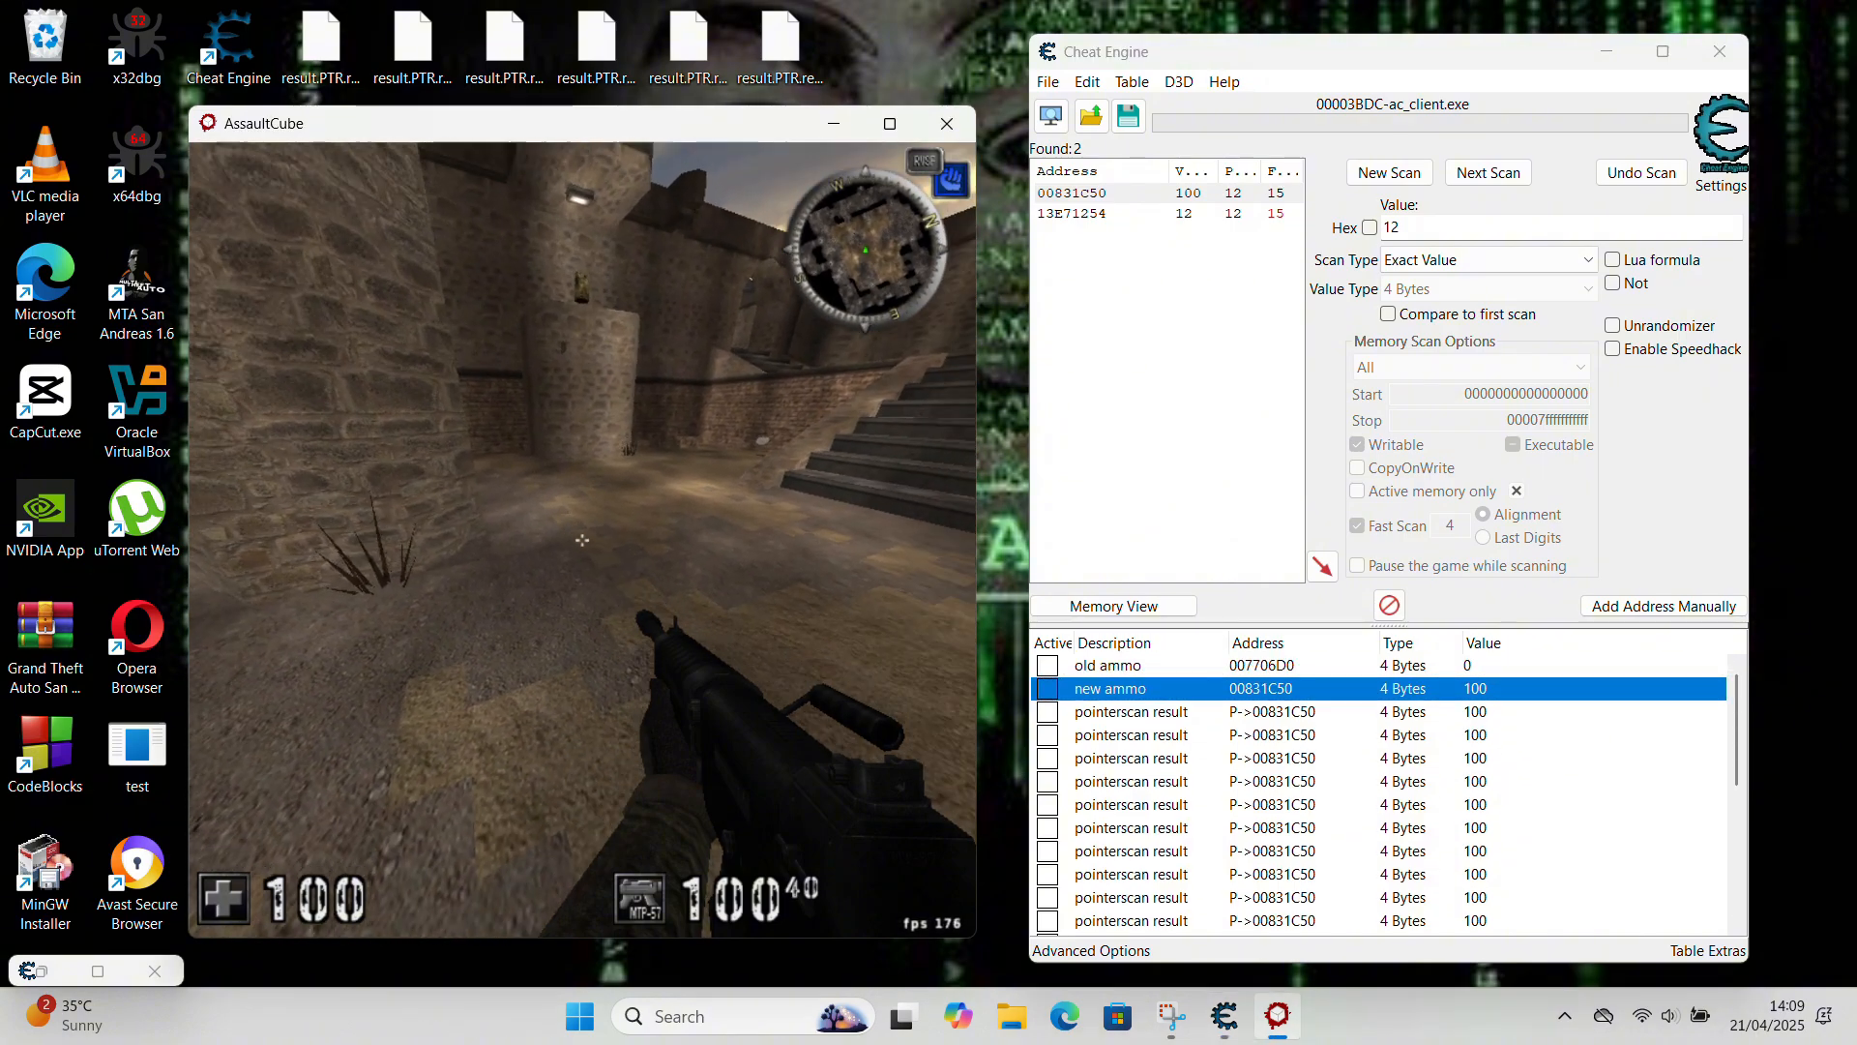
pyautogui.press('Escape')
pyautogui.press('super')
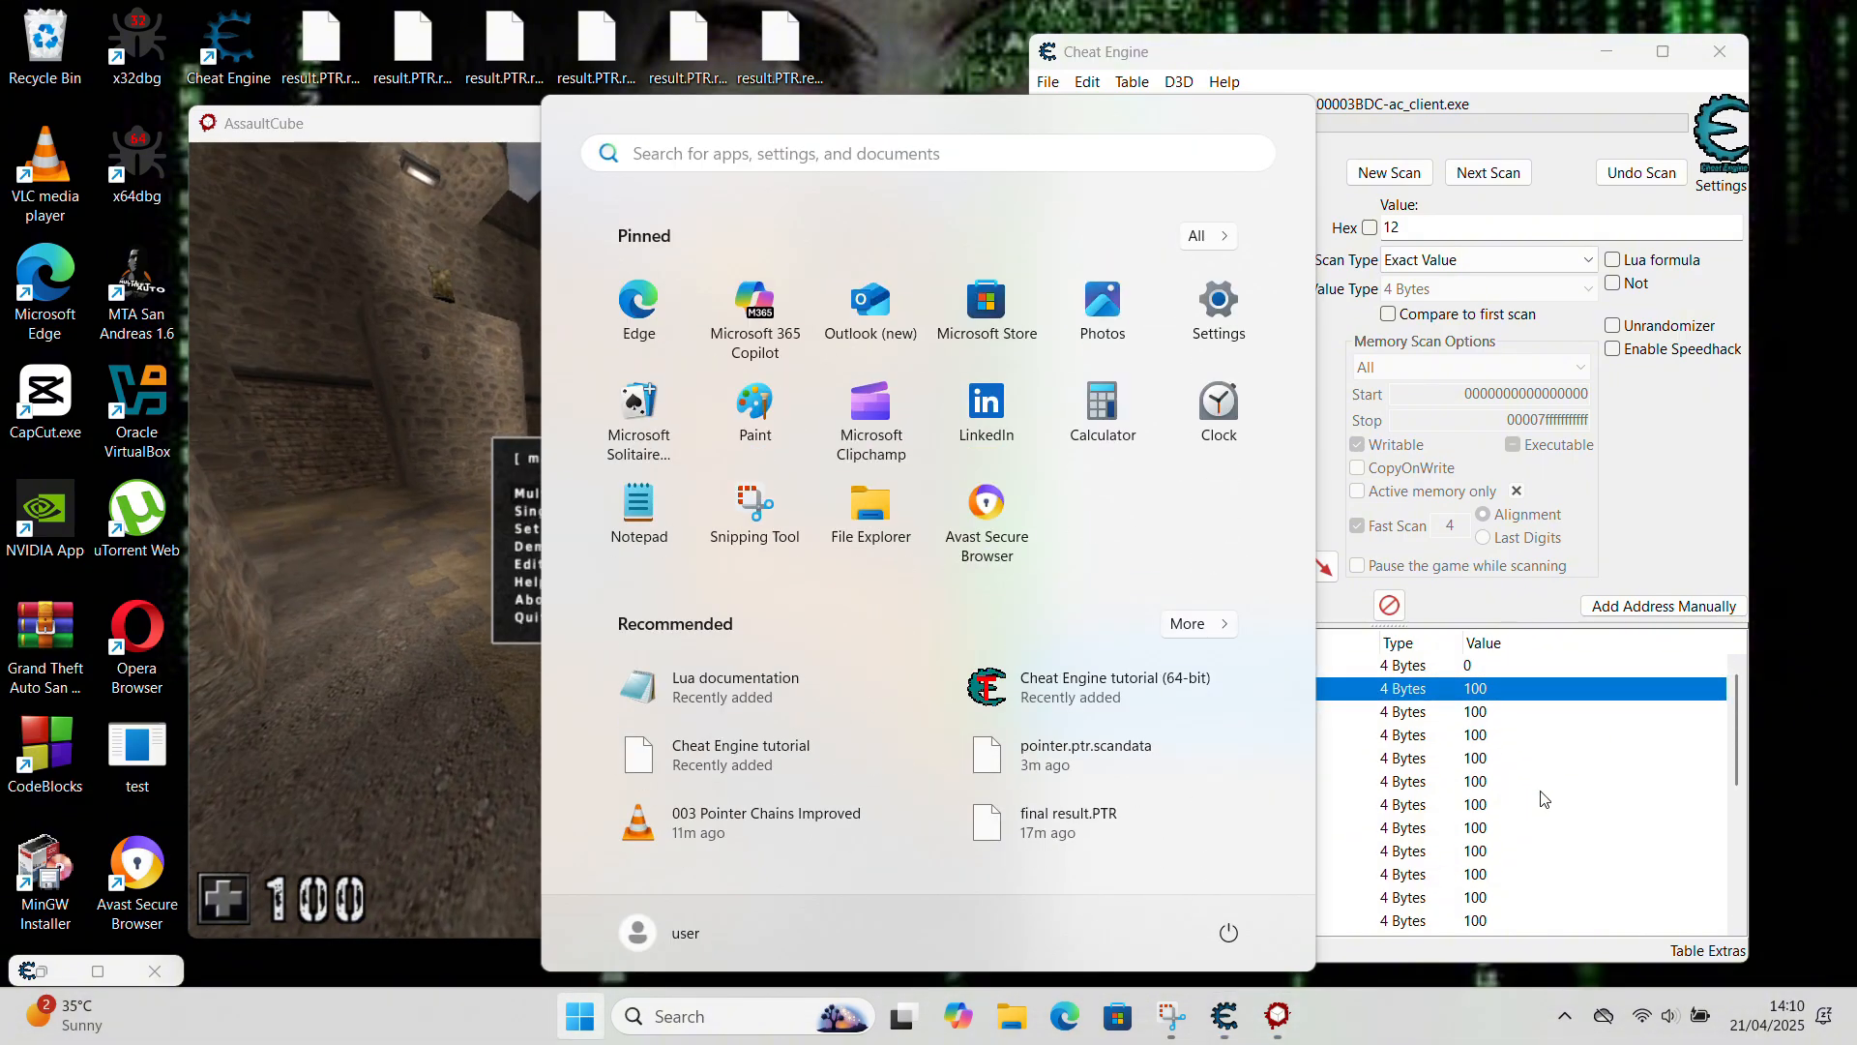
pyautogui.click(1541, 796)
pyautogui.scroll(-5, 1541, 795)
pyautogui.scroll(5, 1538, 789)
pyautogui.click(1538, 788)
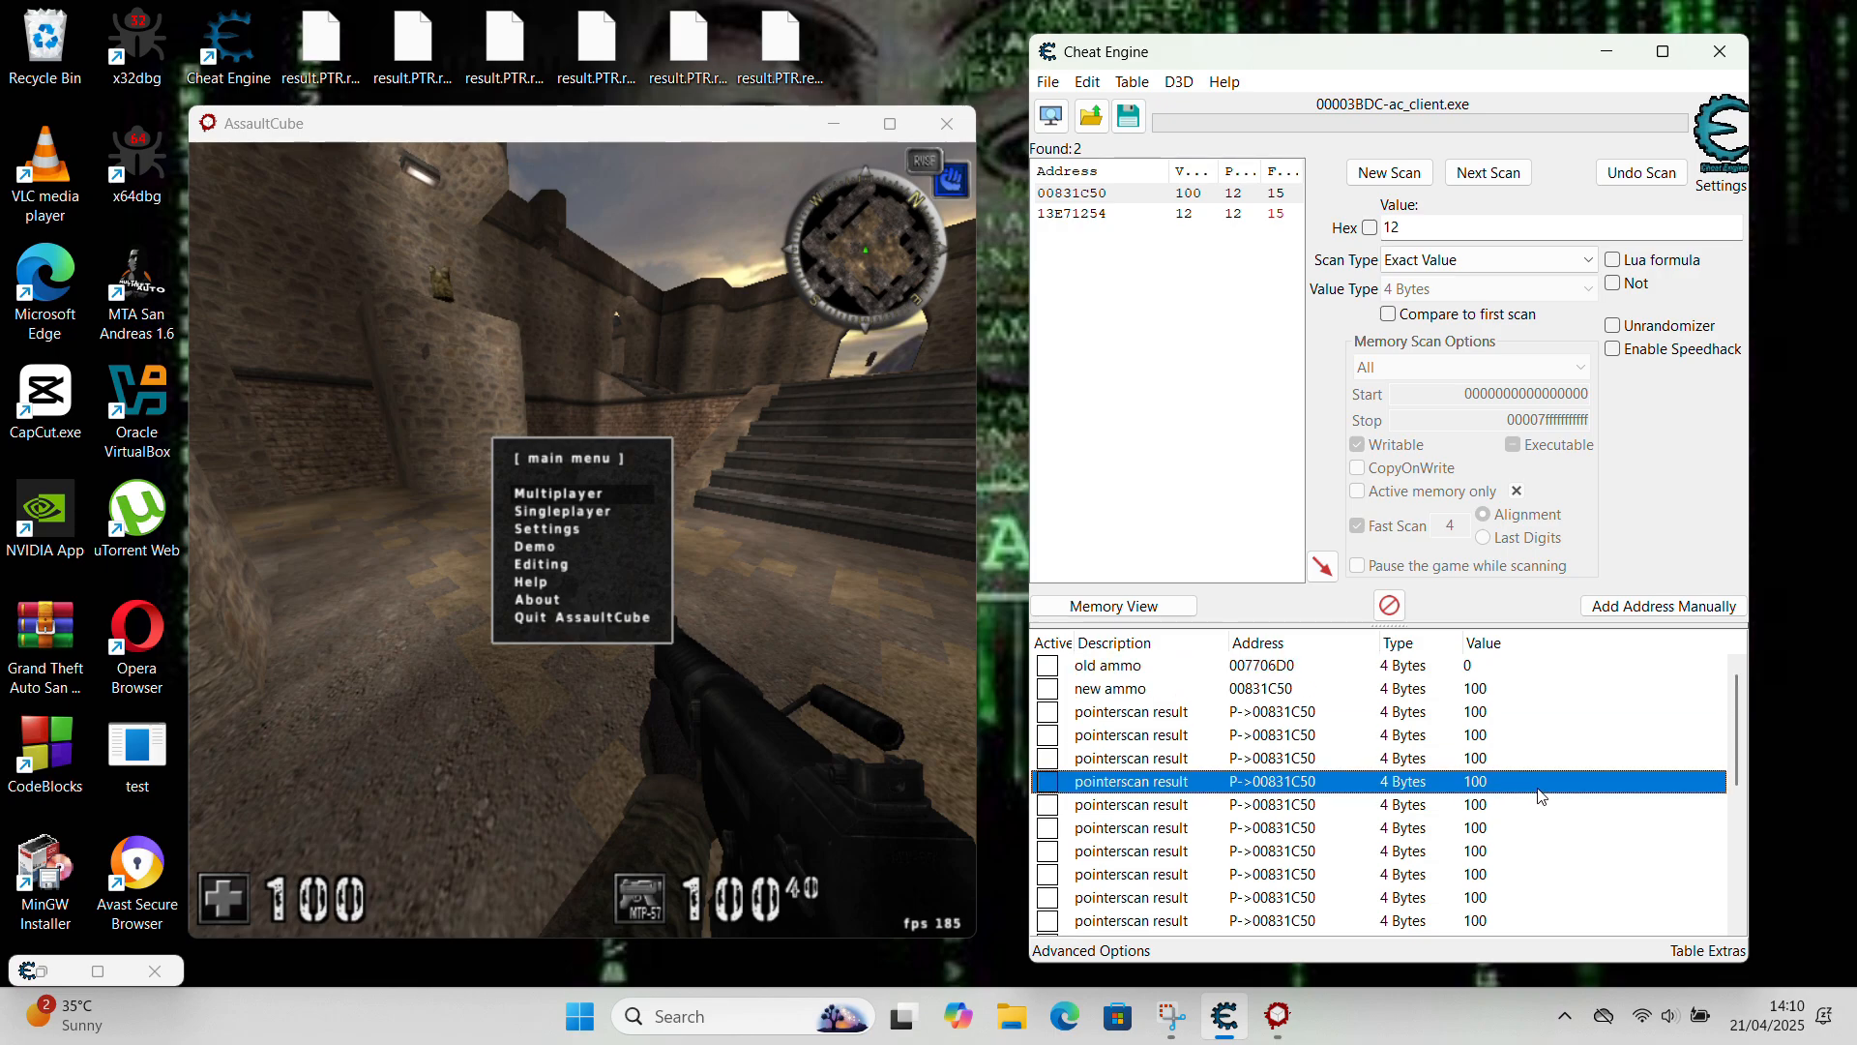
# - Resume the AssaultCube match, fire several bursts and compare the ammo with the values of the pointerscan results
pyautogui.click(799, 612)
pyautogui.press('Escape')
pyautogui.click(582, 540)
pyautogui.click(583, 540)
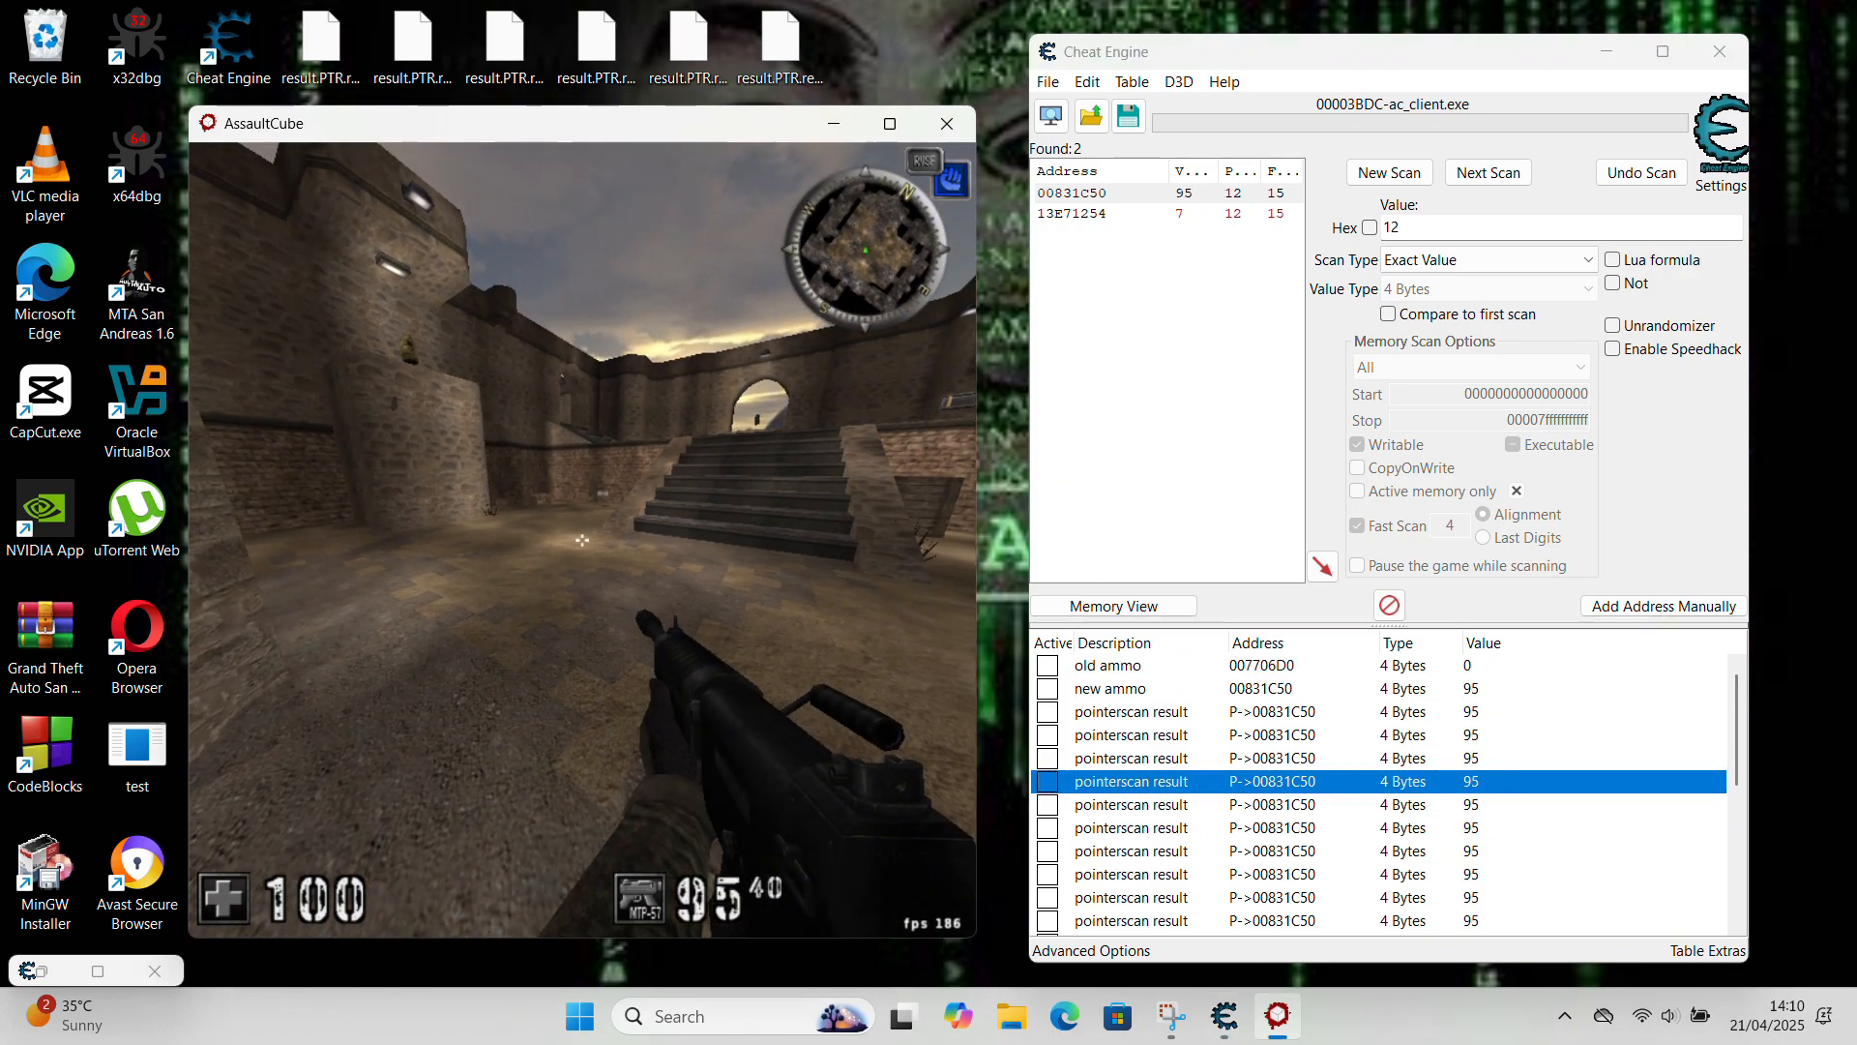
pyautogui.press('super')
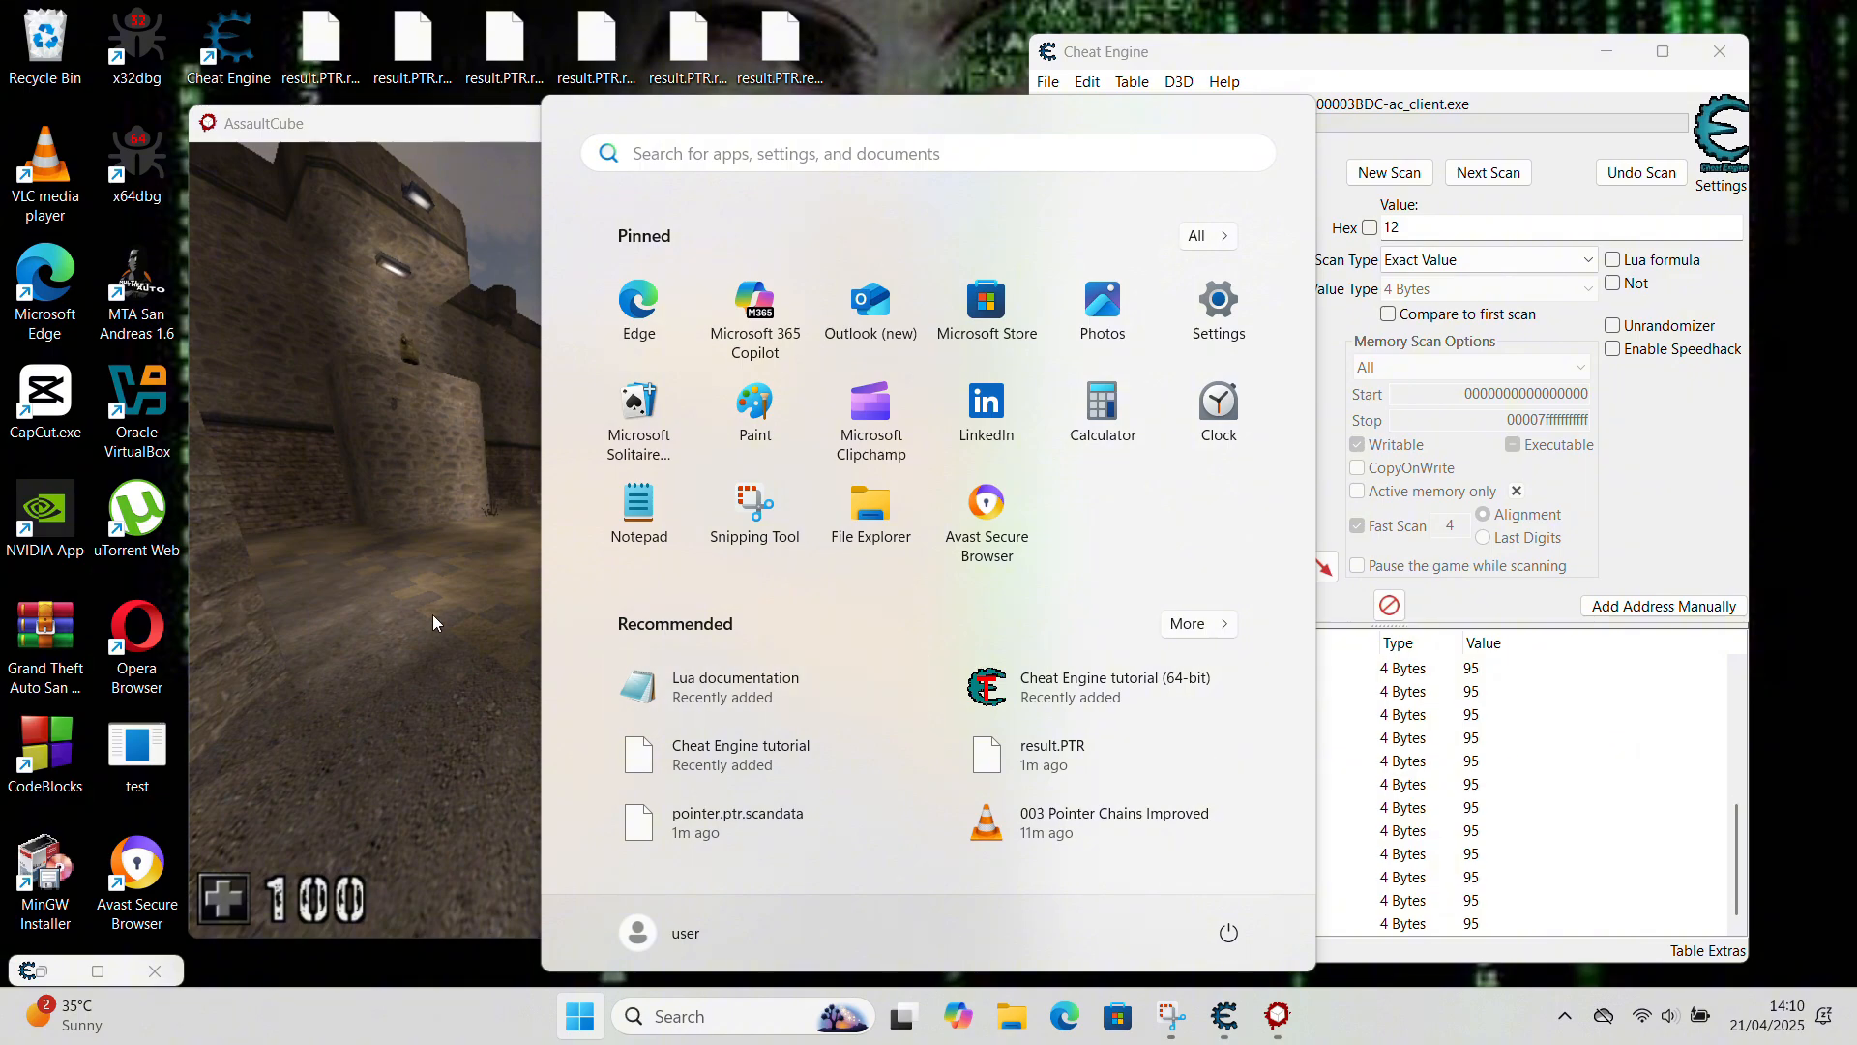
pyautogui.click(433, 622)
pyautogui.click(582, 539)
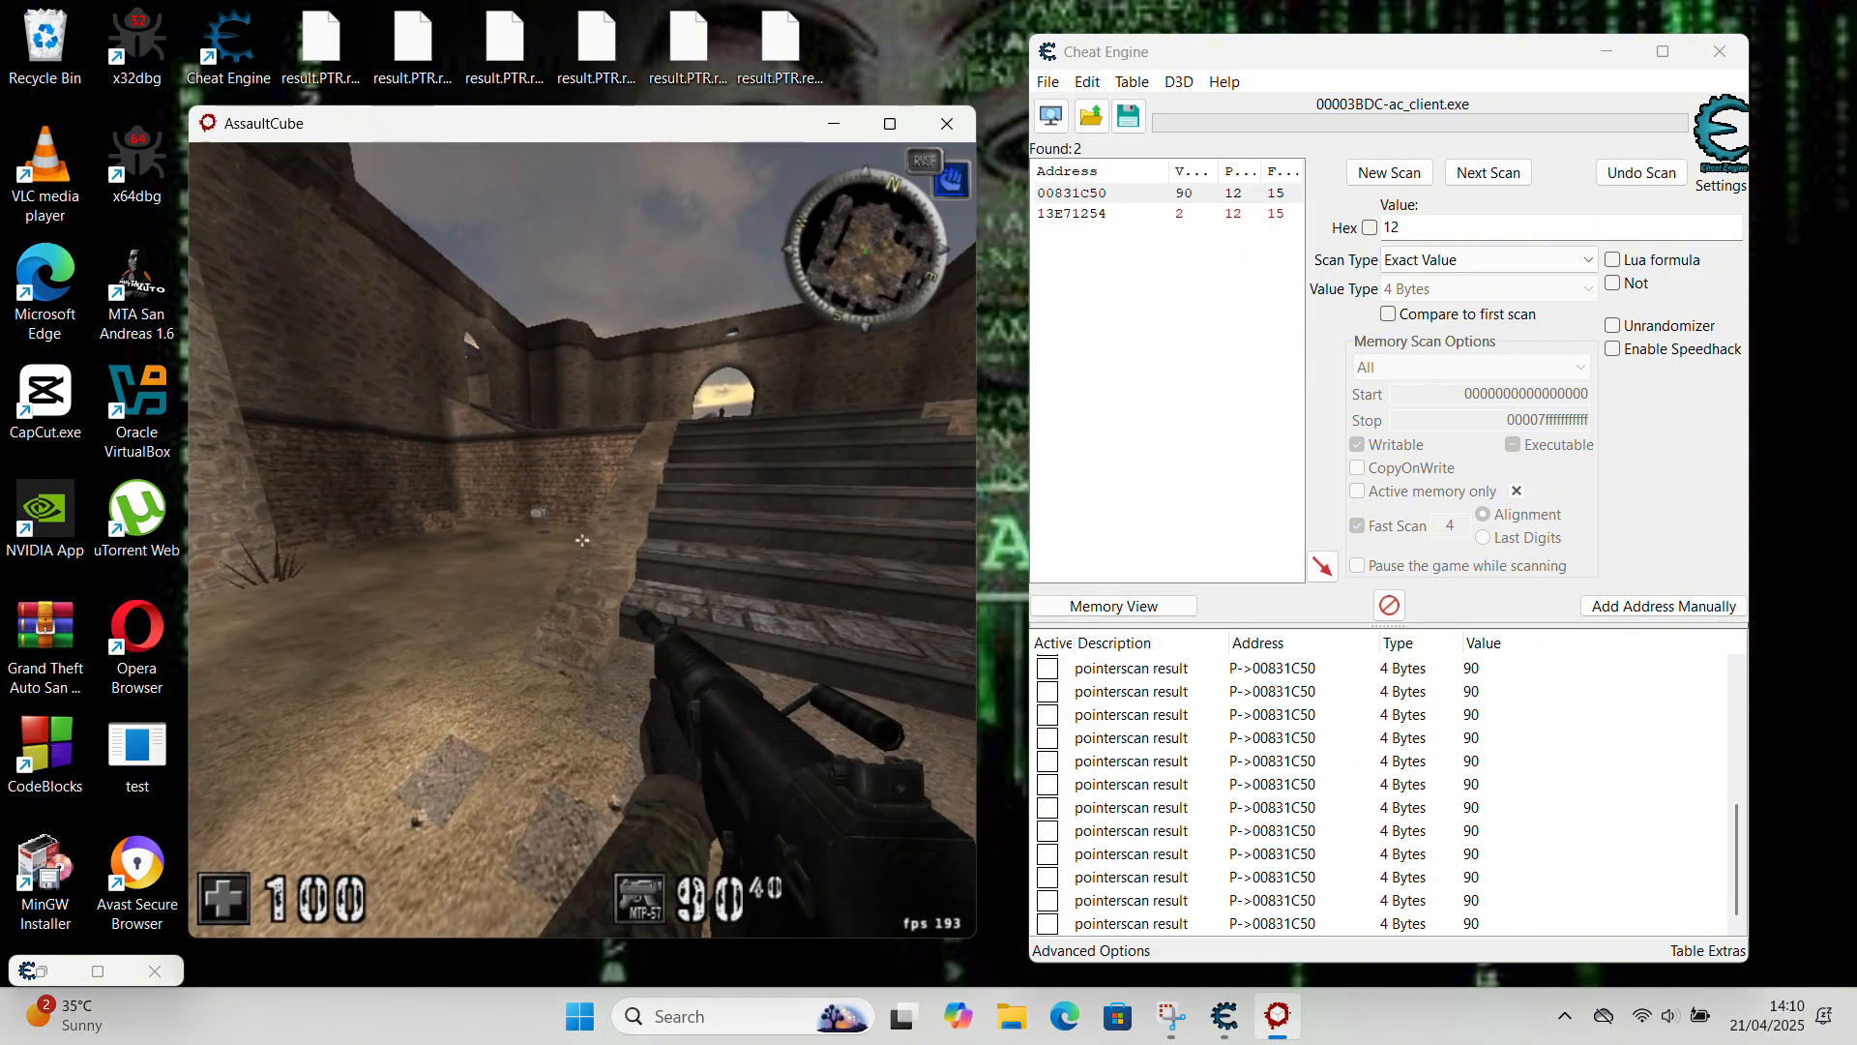
pyautogui.click(583, 540)
pyautogui.click(583, 540)
pyautogui.press('super')
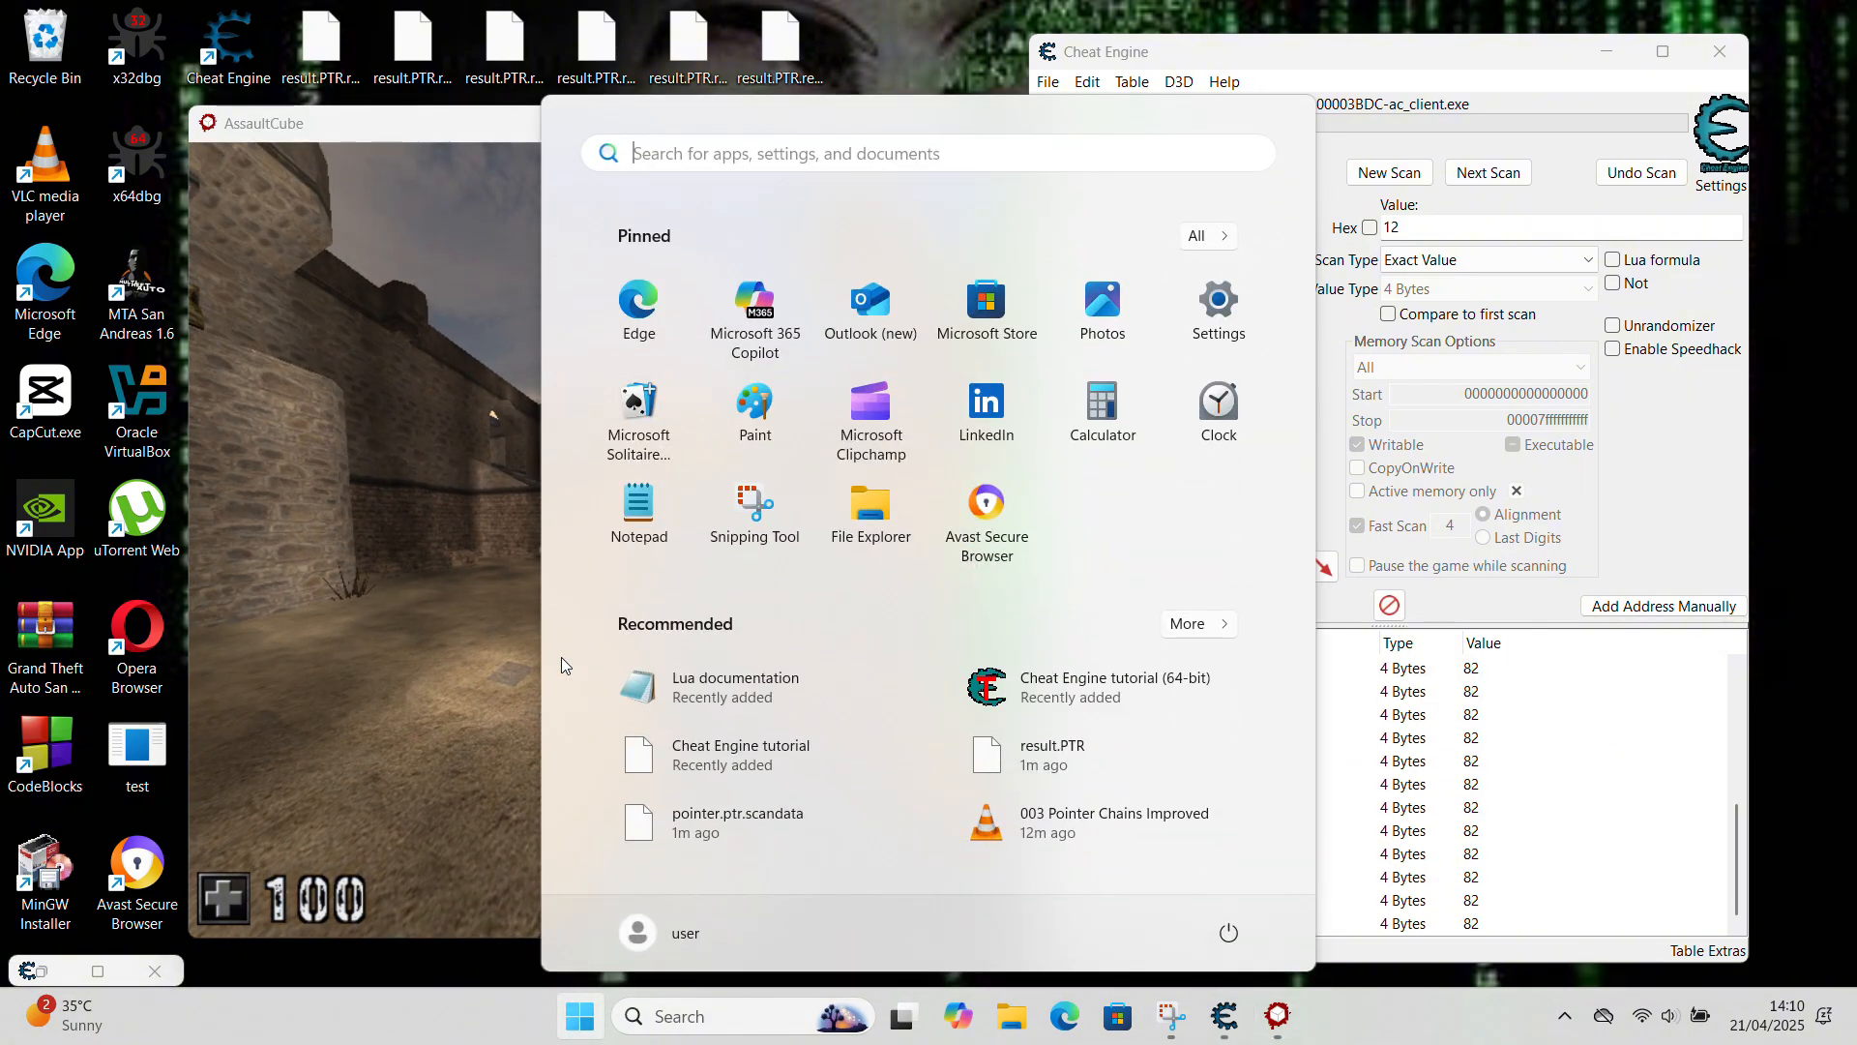
pyautogui.scroll(5, 1579, 763)
pyautogui.click(1578, 763)
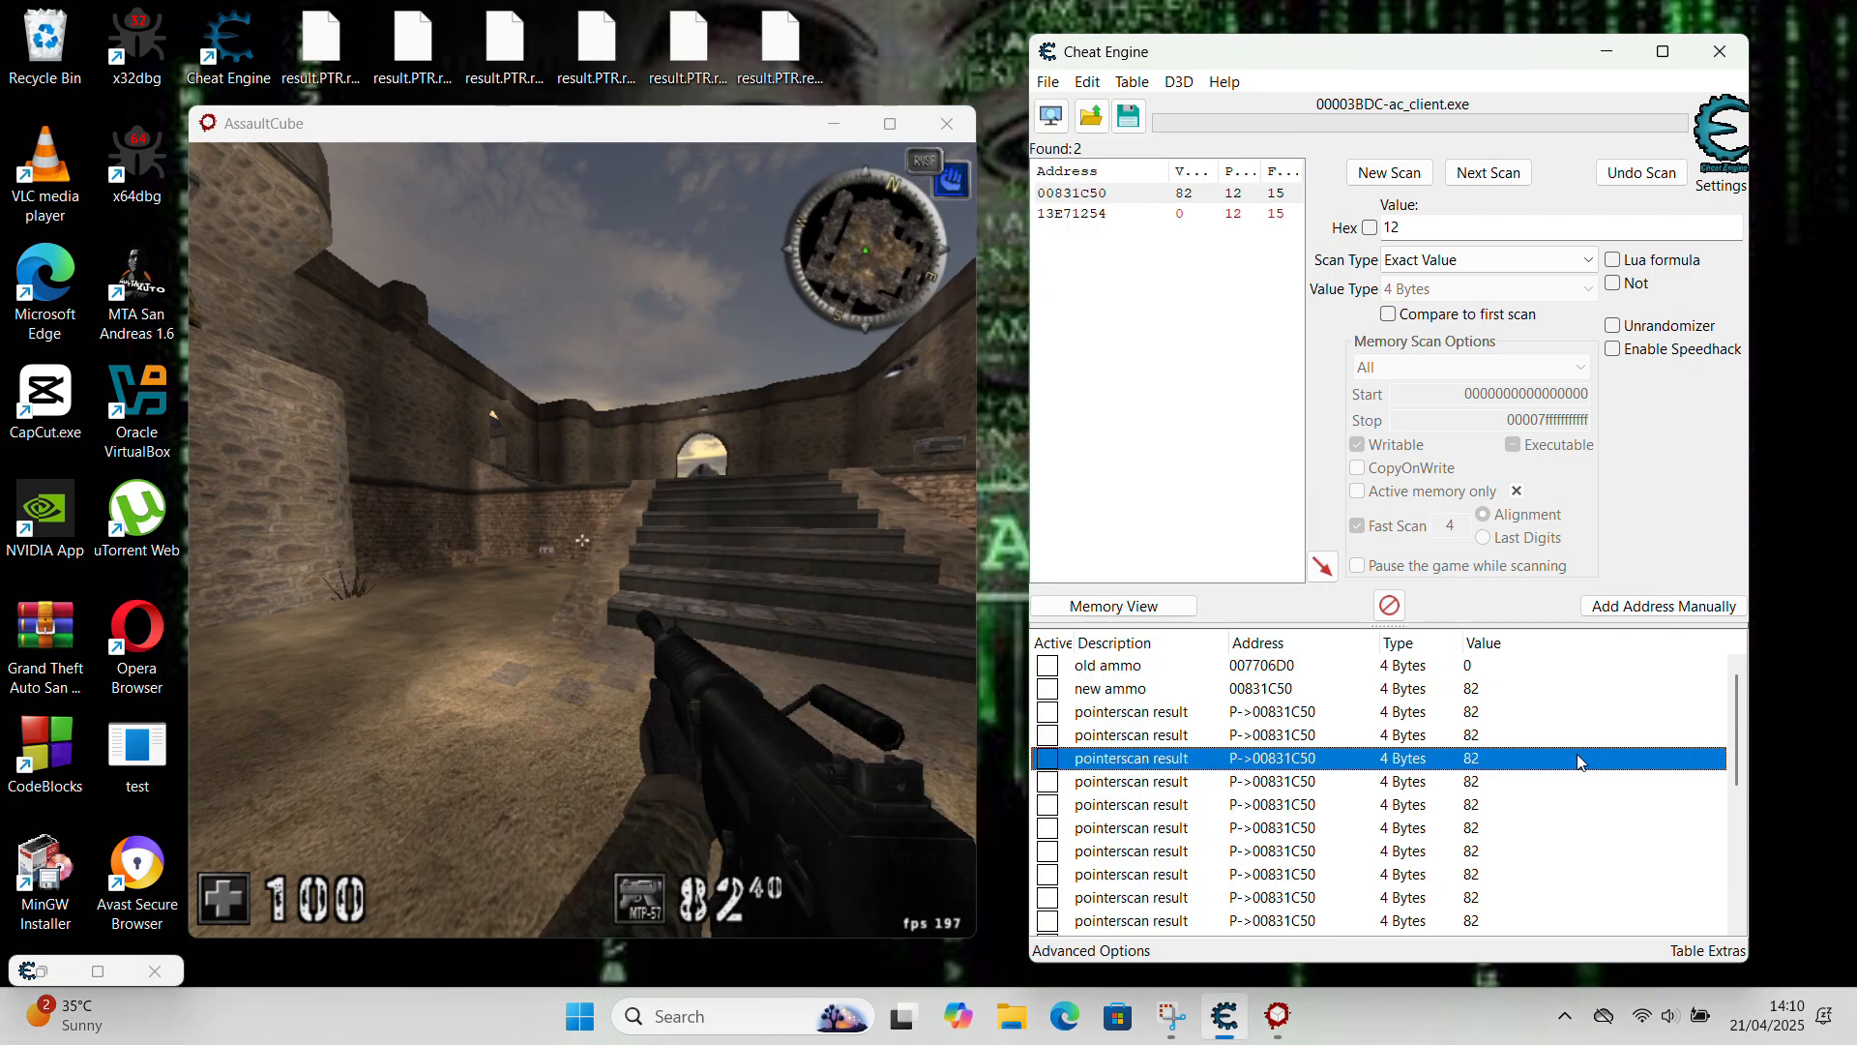
pyautogui.click(1302, 713)
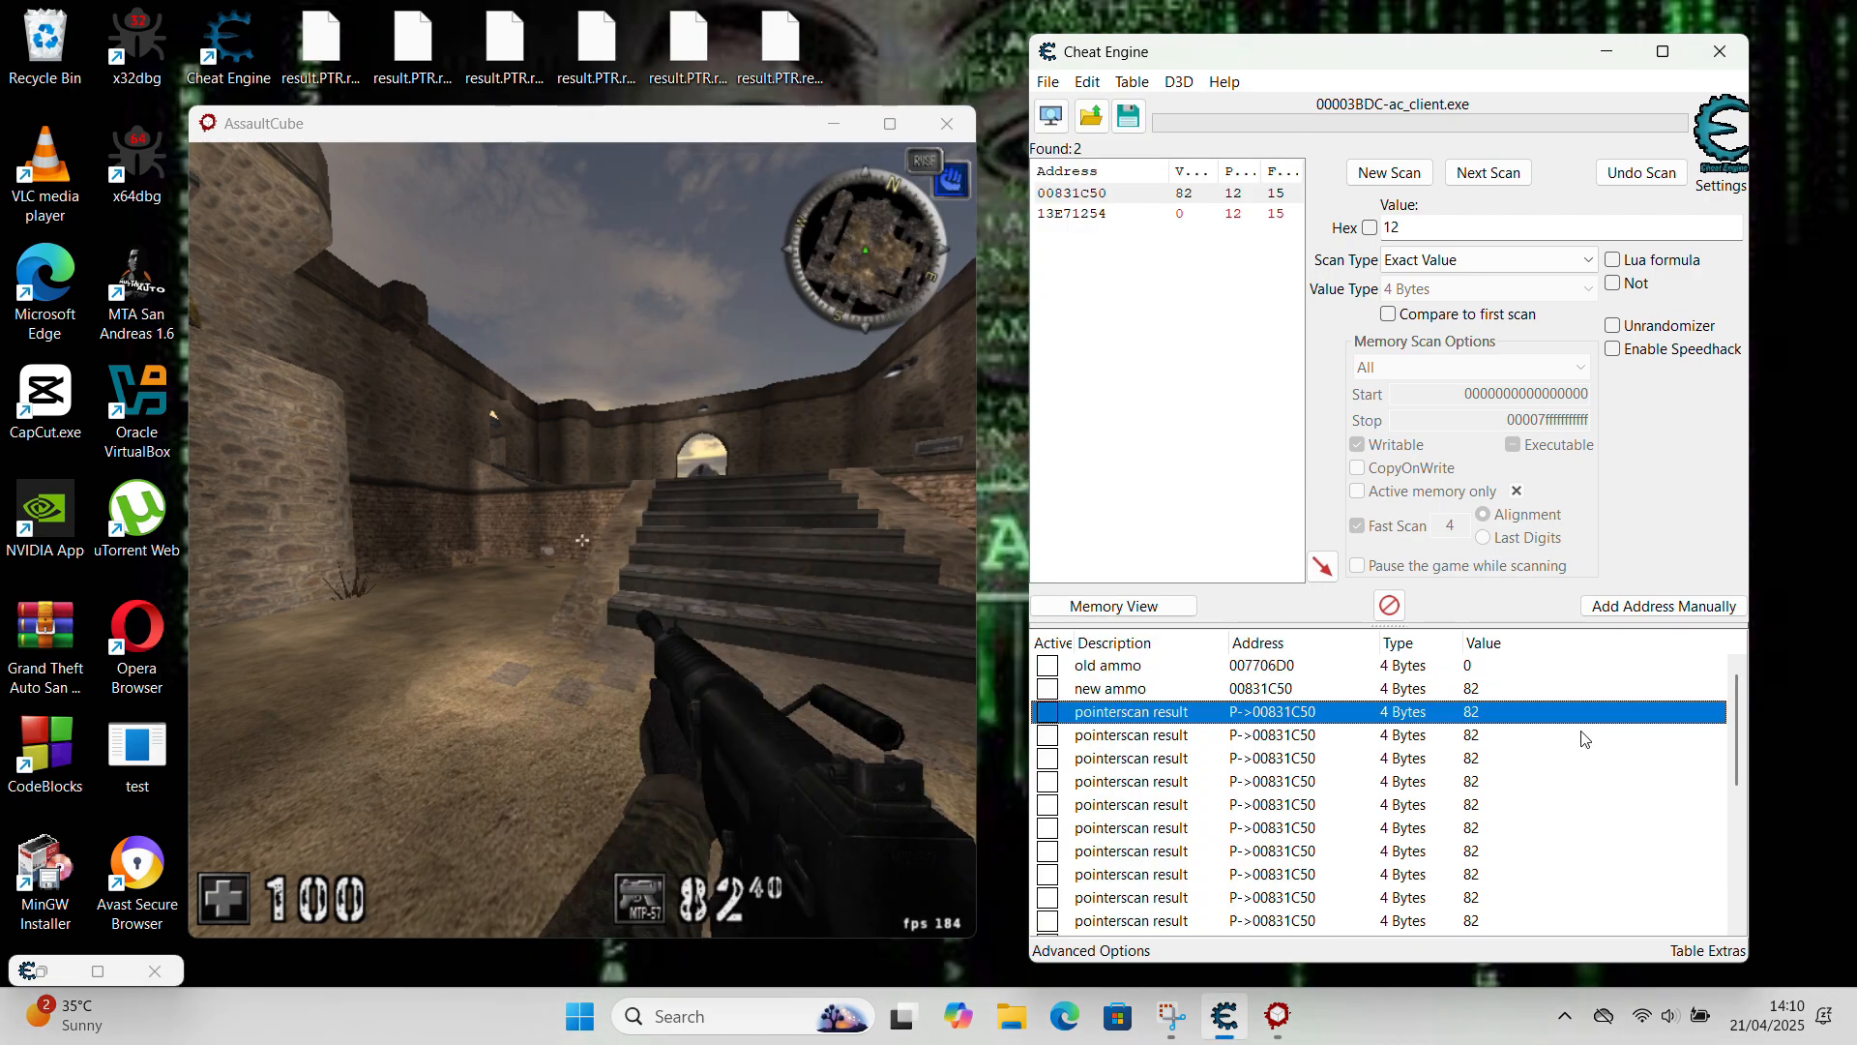
# - Close AssaultCube, relaunch it from the desktop and move its window clear of Cheat Engine
pyautogui.click(959, 124)
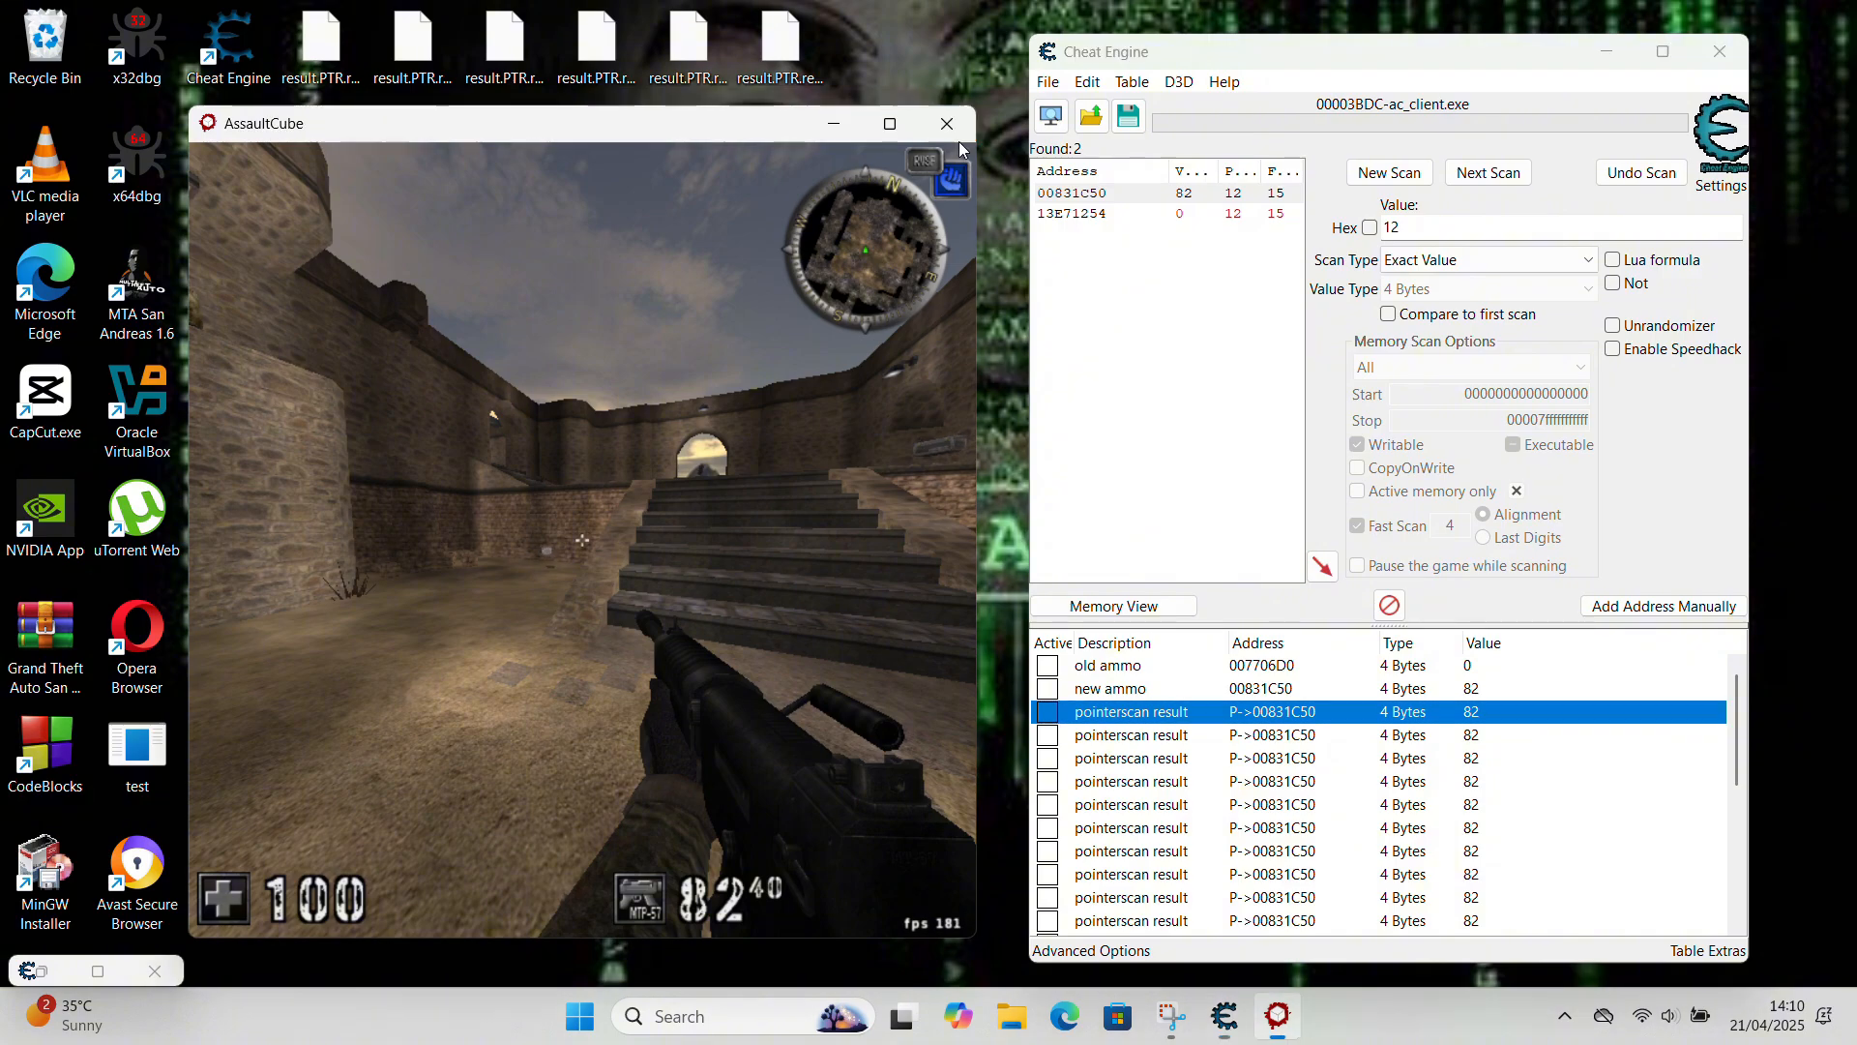
pyautogui.doubleClick(203, 169)
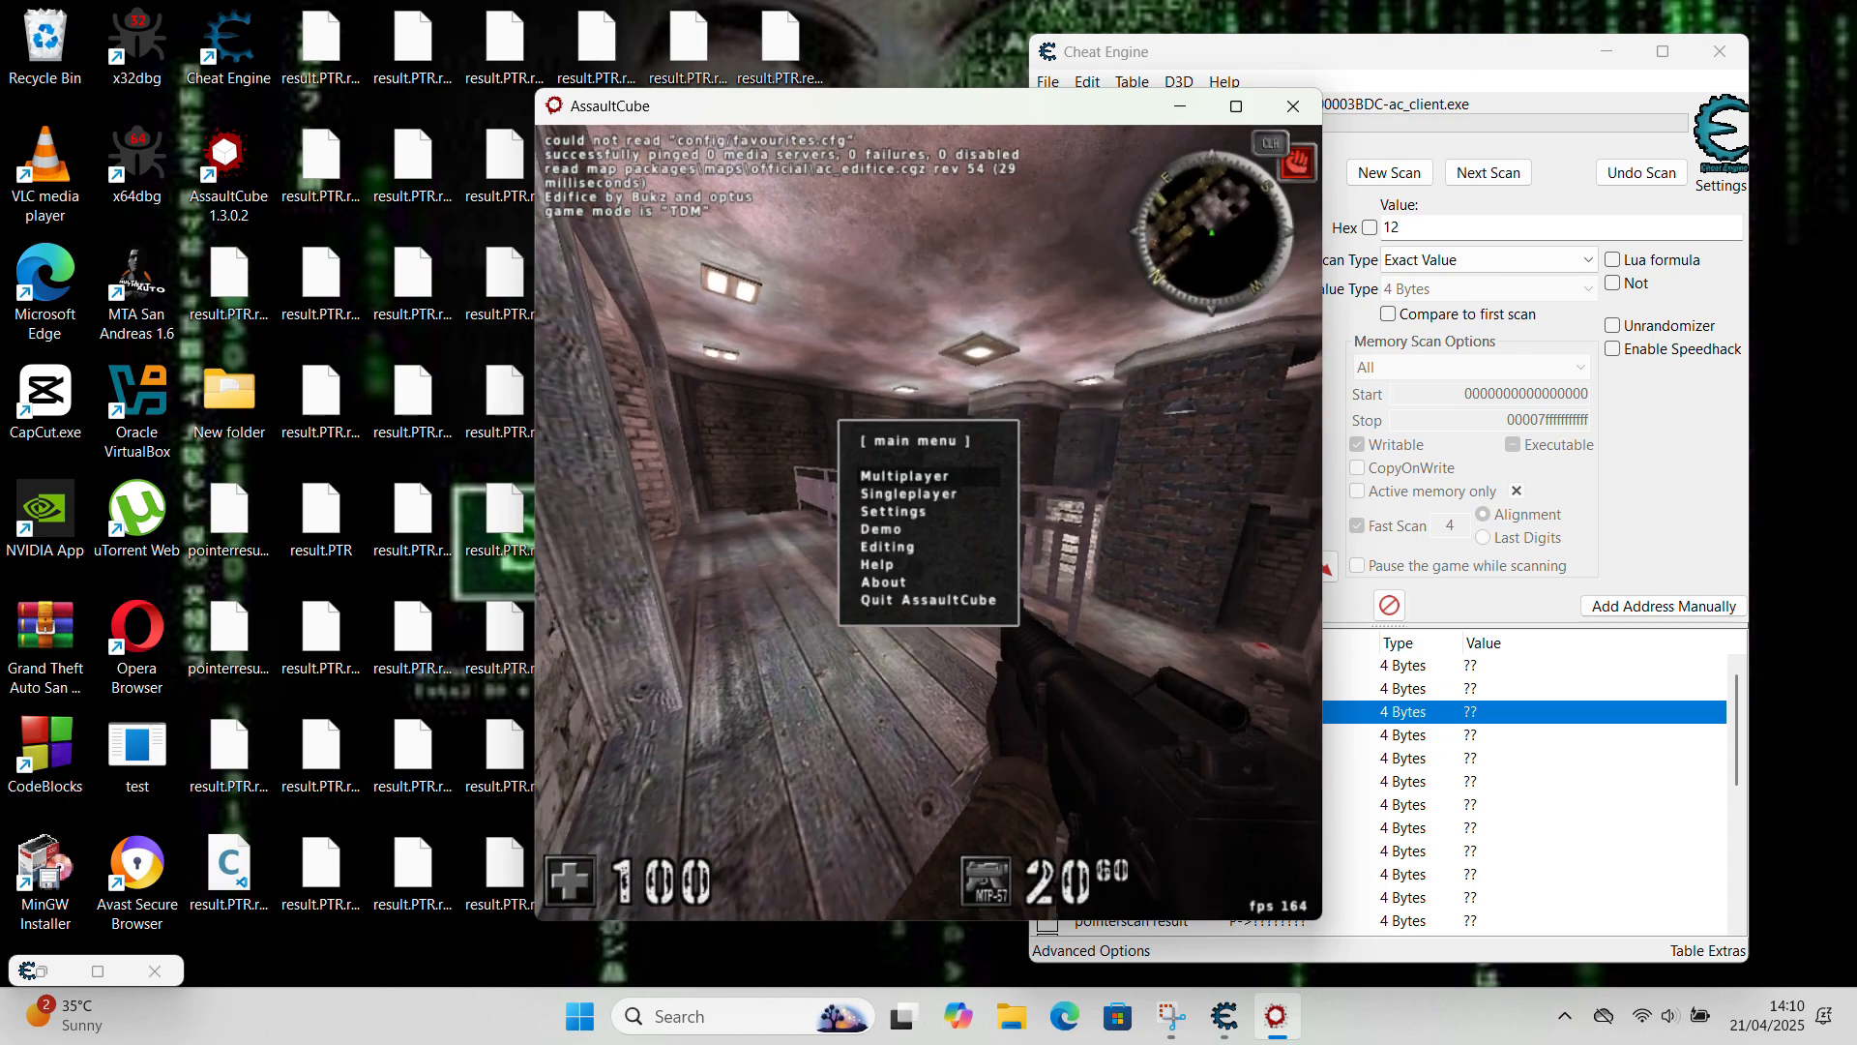
pyautogui.press('super')
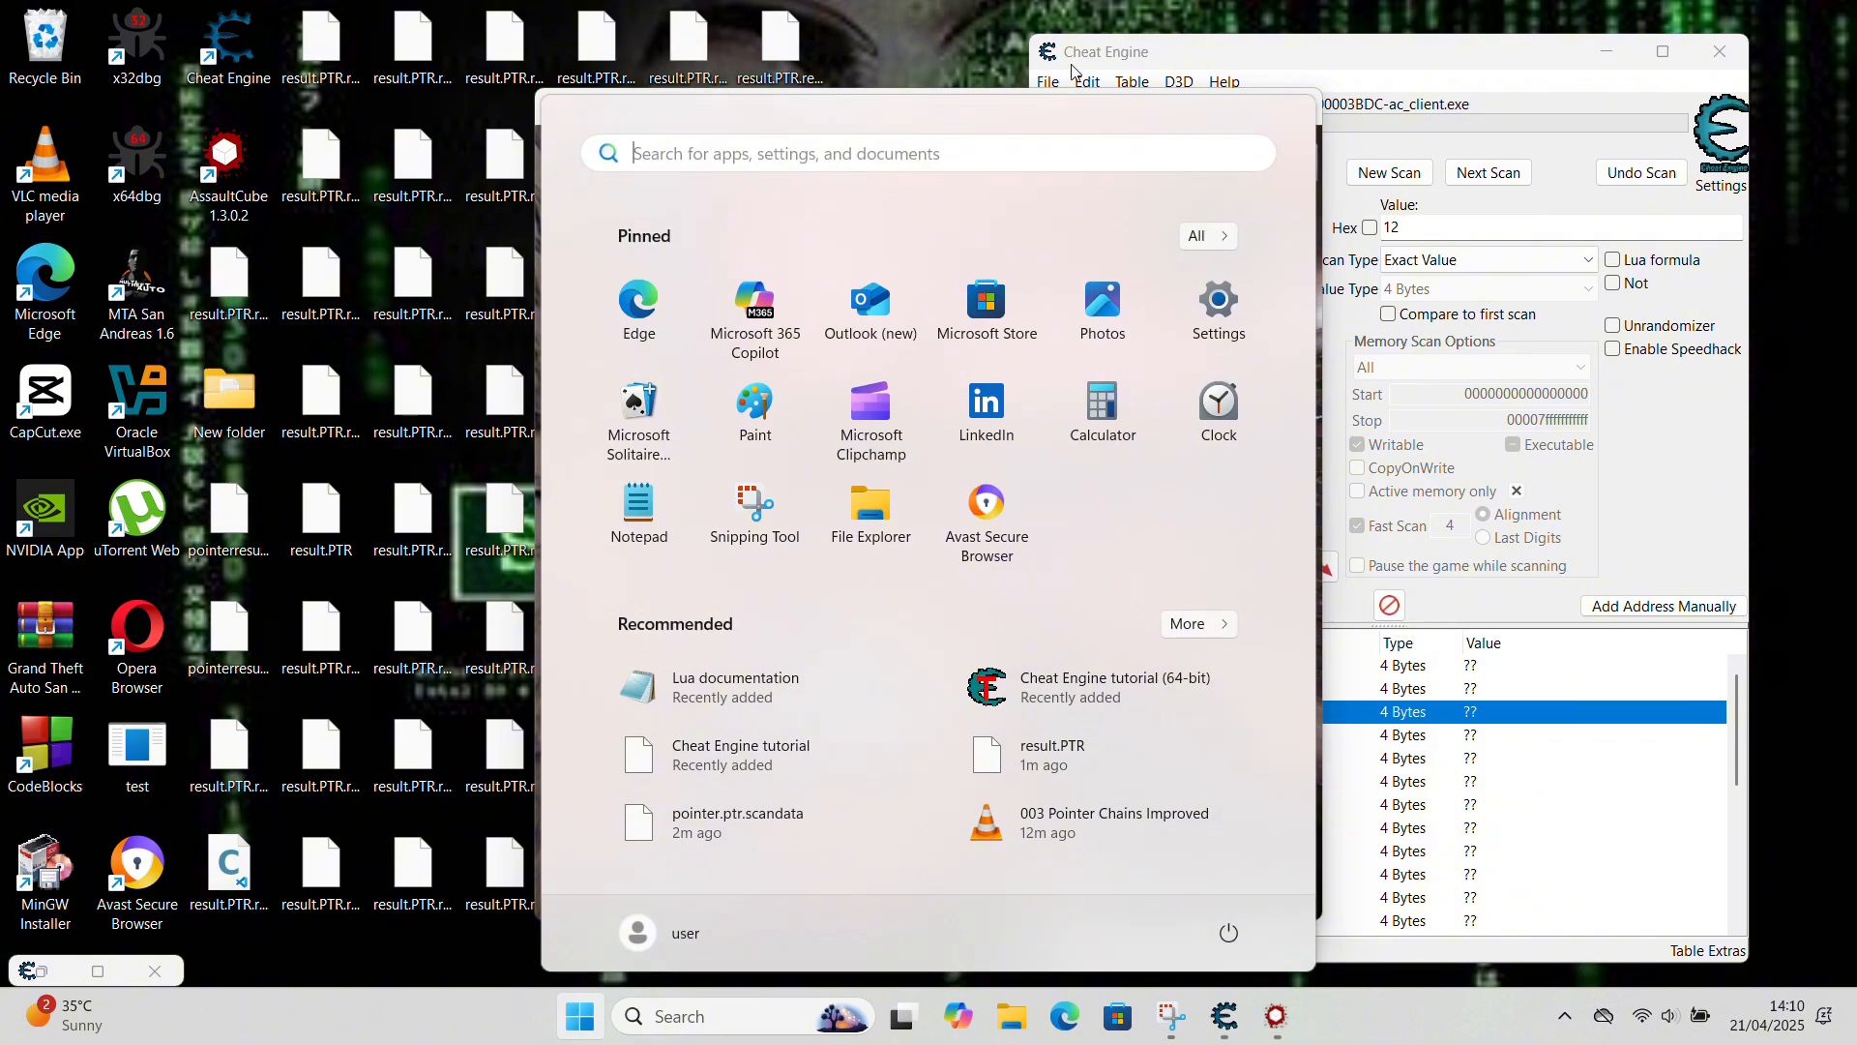
pyautogui.click(1164, 38)
pyautogui.moveTo(951, 100); pyautogui.dragTo(577, 98)
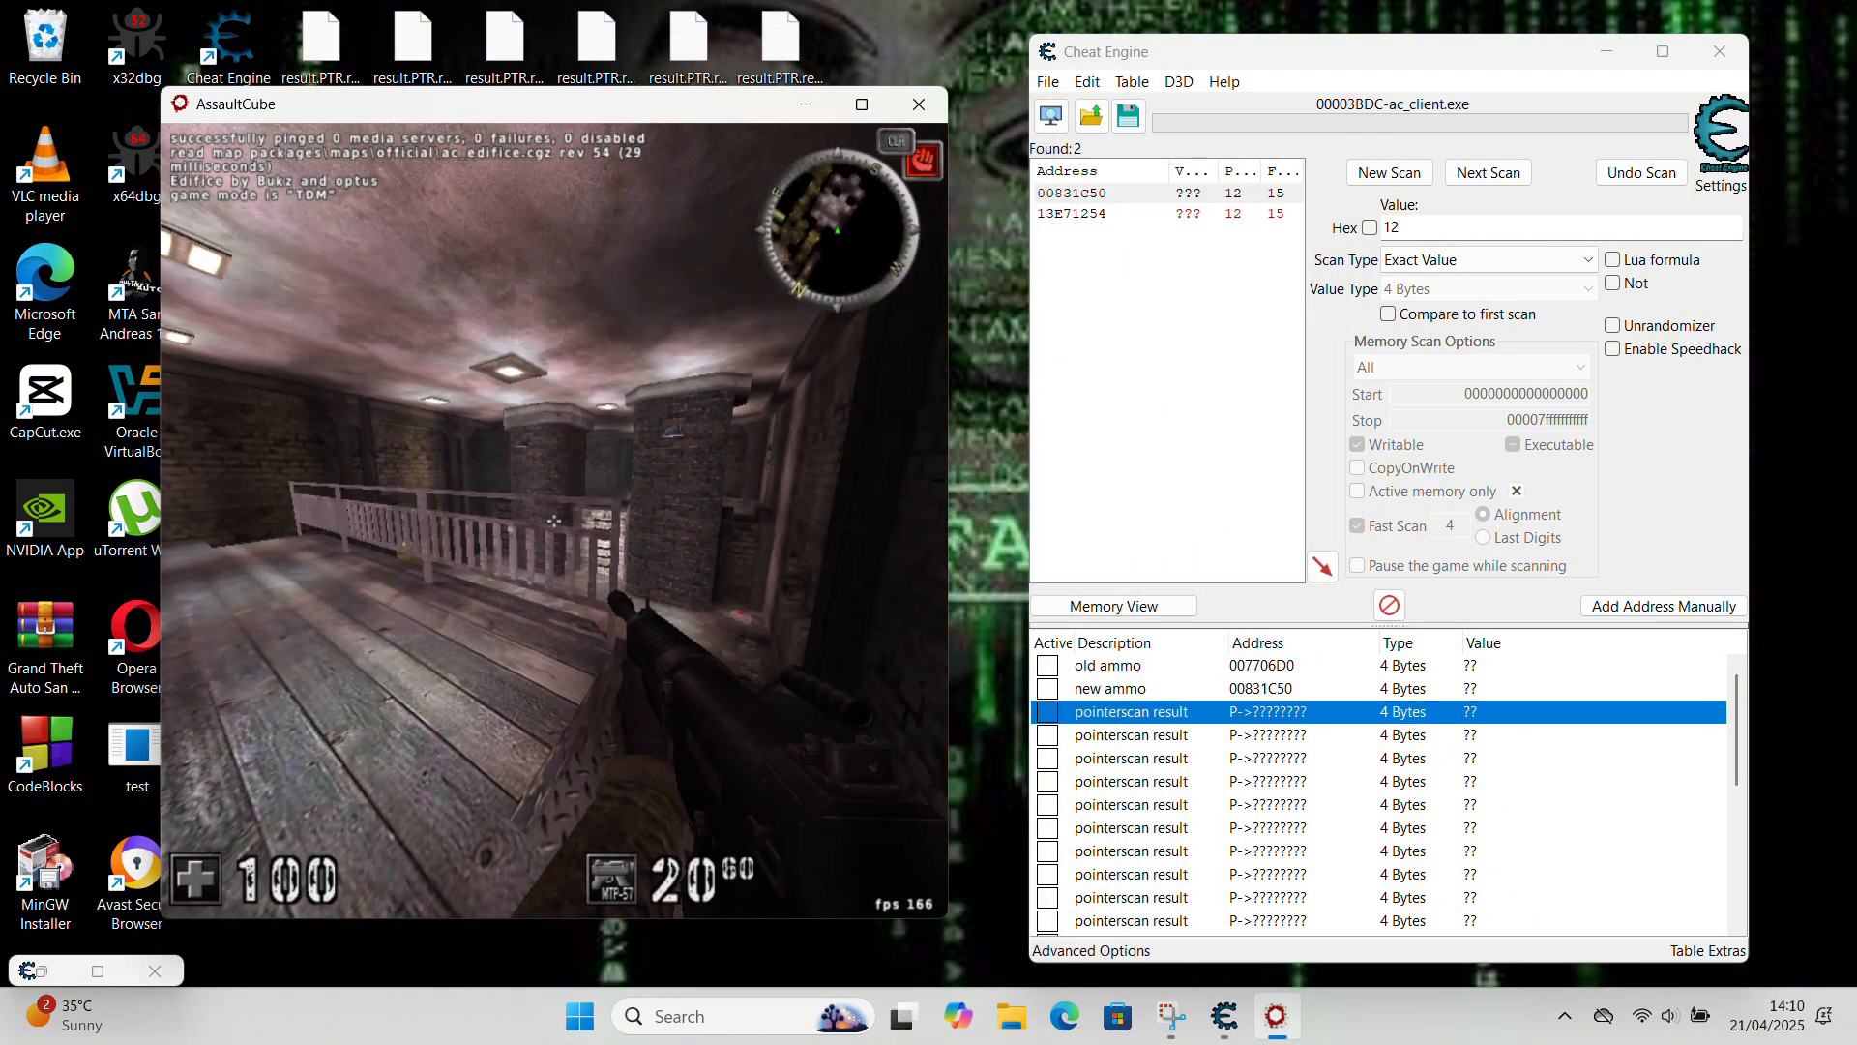
# - Attach Cheat Engine to the restarted AssaultCube process and keep the current address list
pyautogui.press('super')
pyautogui.click(1051, 116)
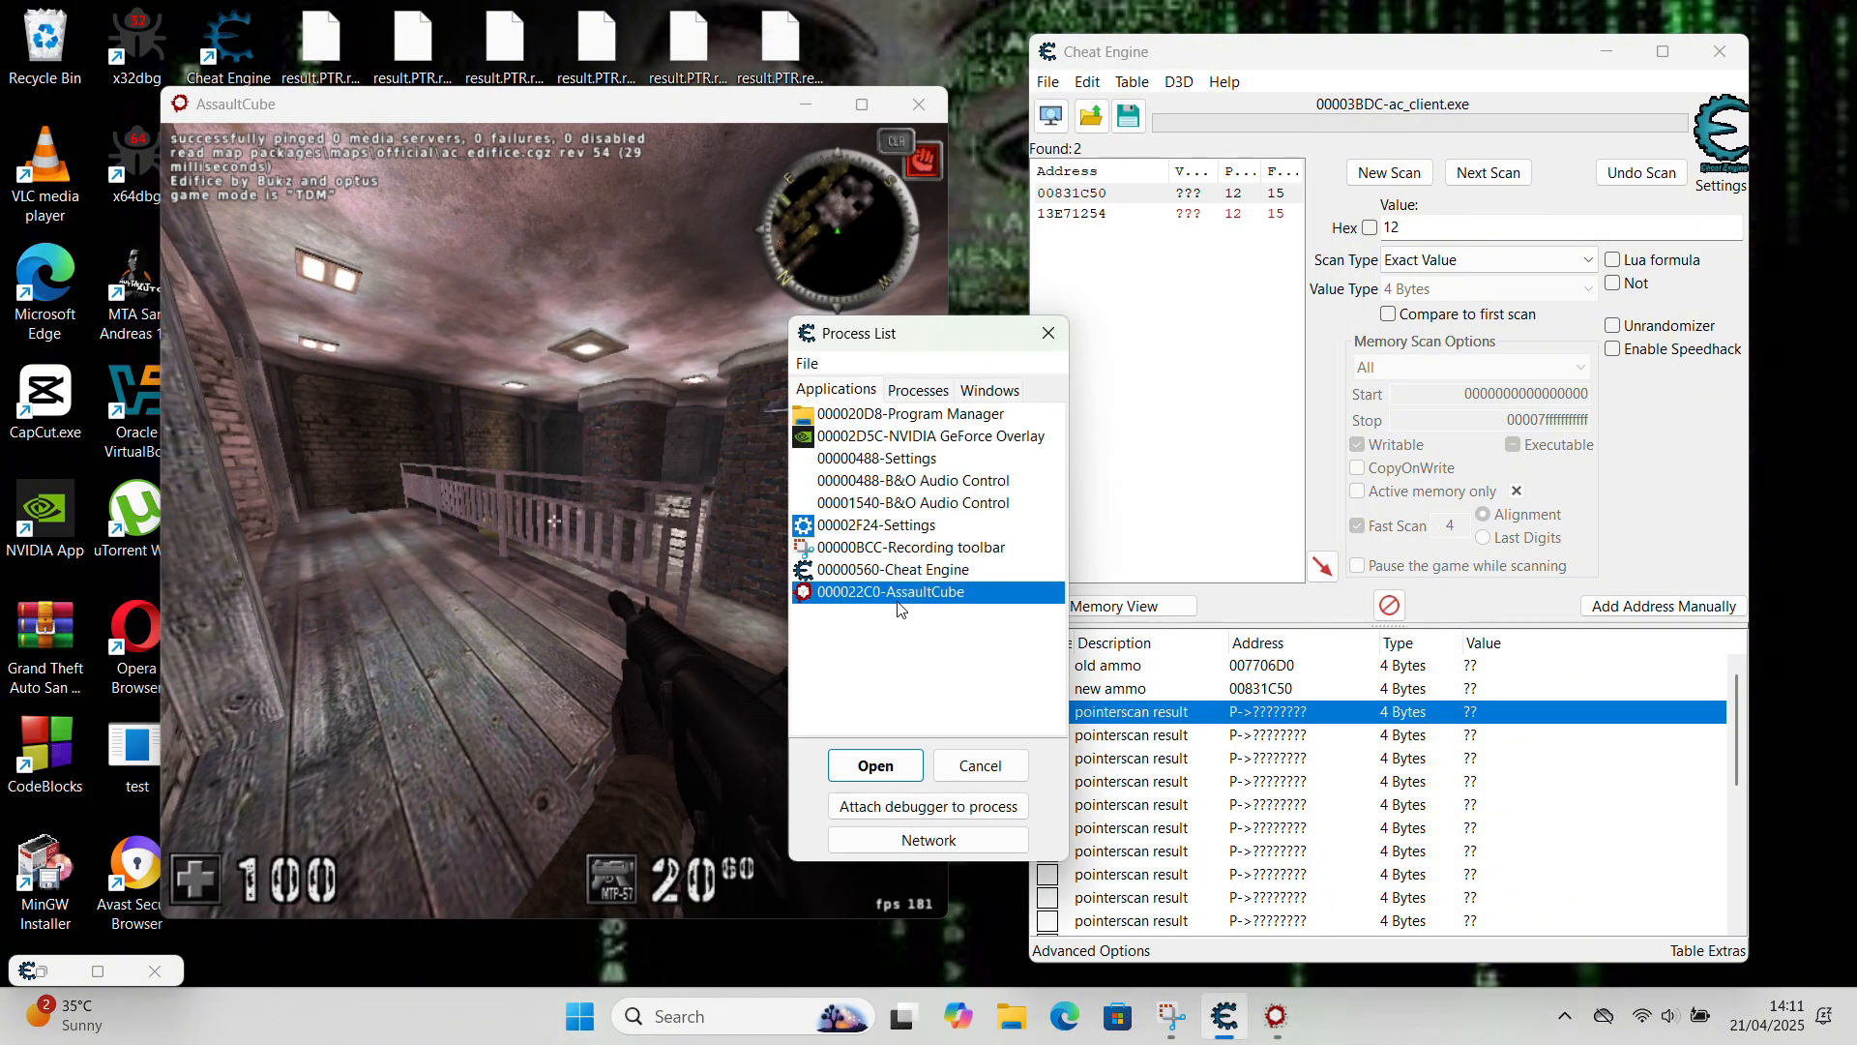
pyautogui.click(891, 764)
pyautogui.click(979, 499)
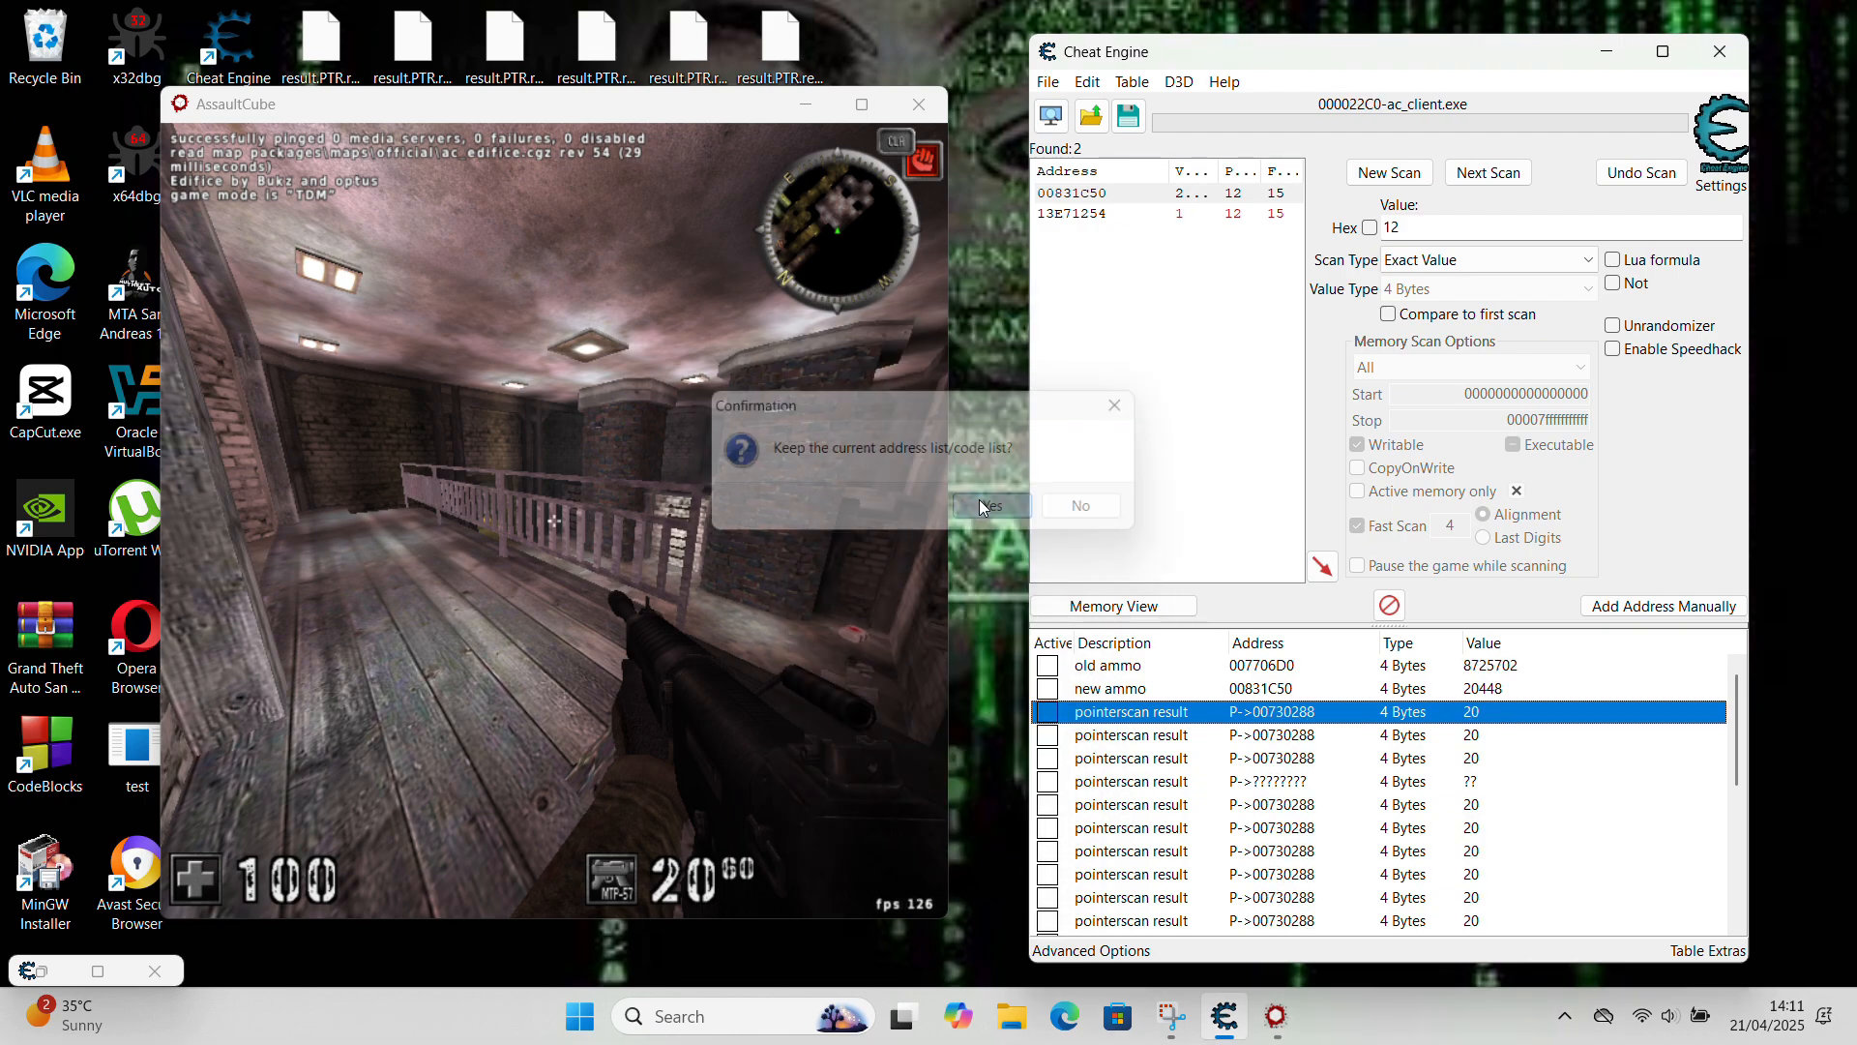
# - Delete the pointerscan result whose address is unresolved (P->????????) from the address list
pyautogui.click(1463, 782)
pyautogui.rightClick(1463, 781)
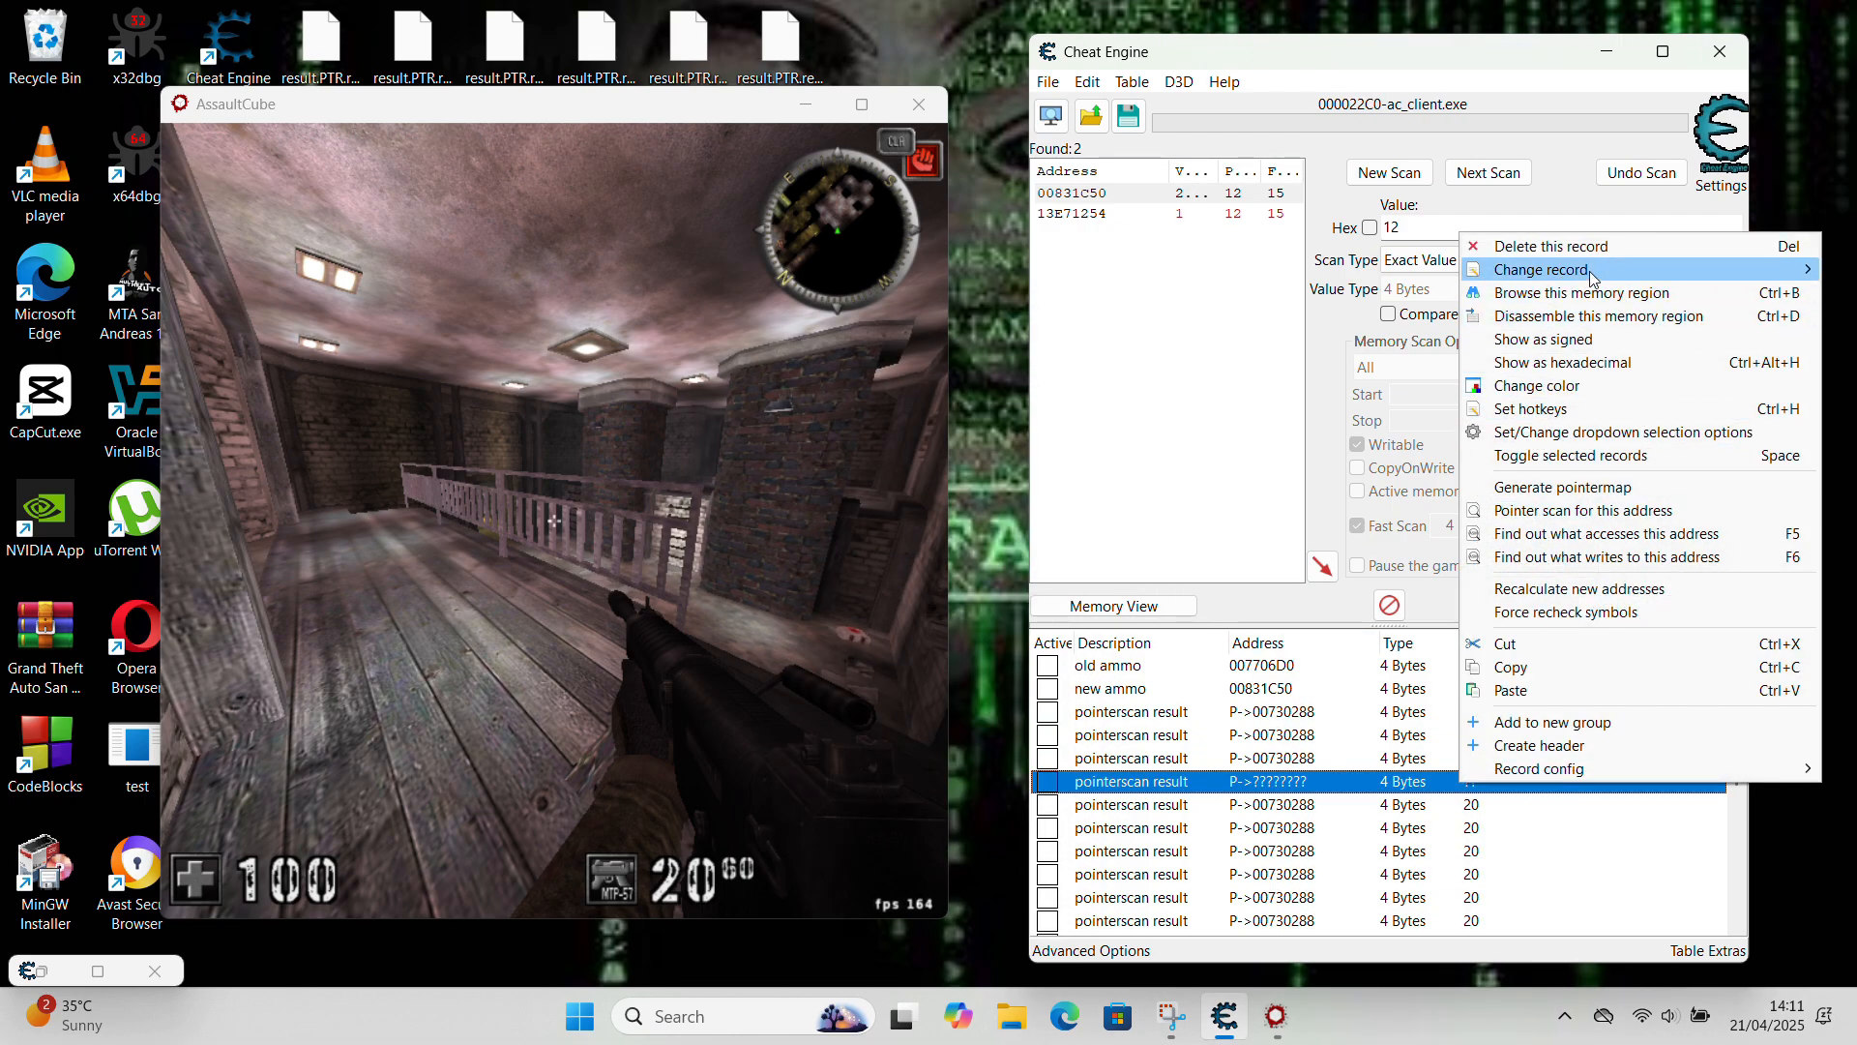
pyautogui.click(1509, 244)
pyautogui.click(1016, 513)
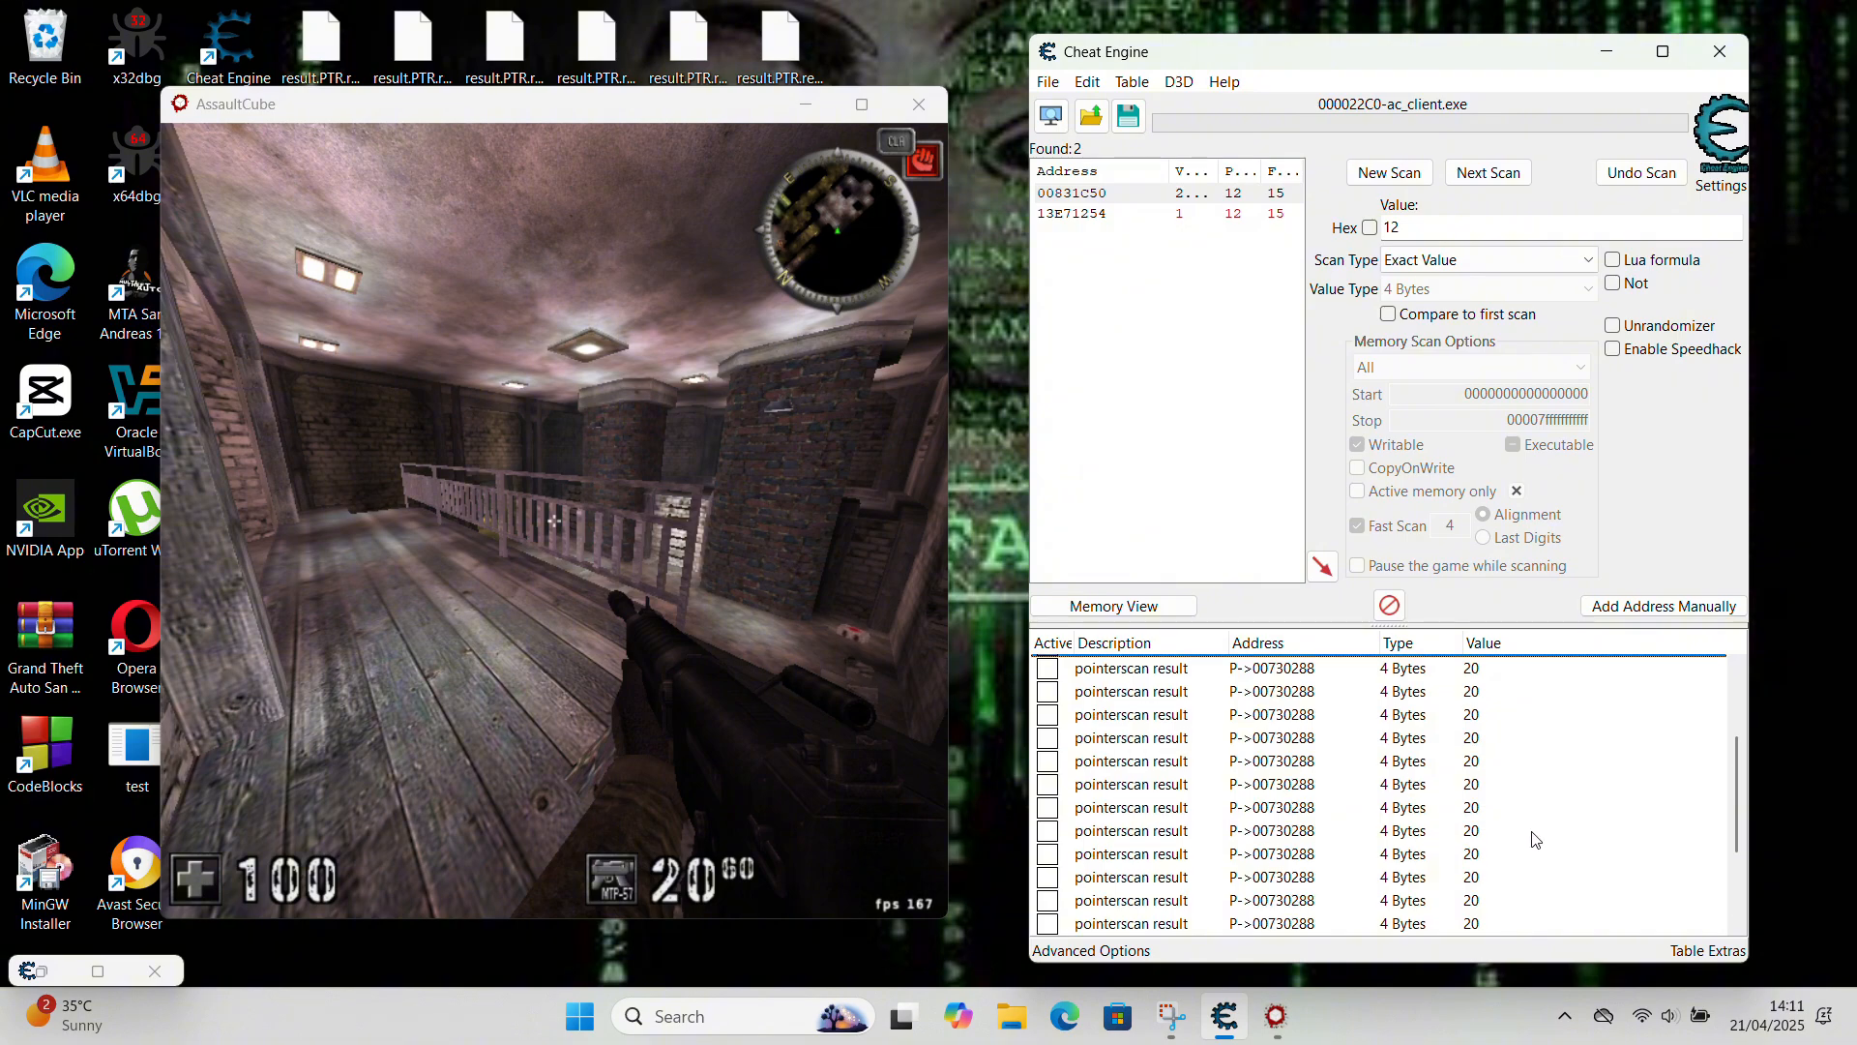
# - Fire several shots in the restarted AssaultCube and check whether the remaining pointerscan results follow the ammo
pyautogui.click(555, 520)
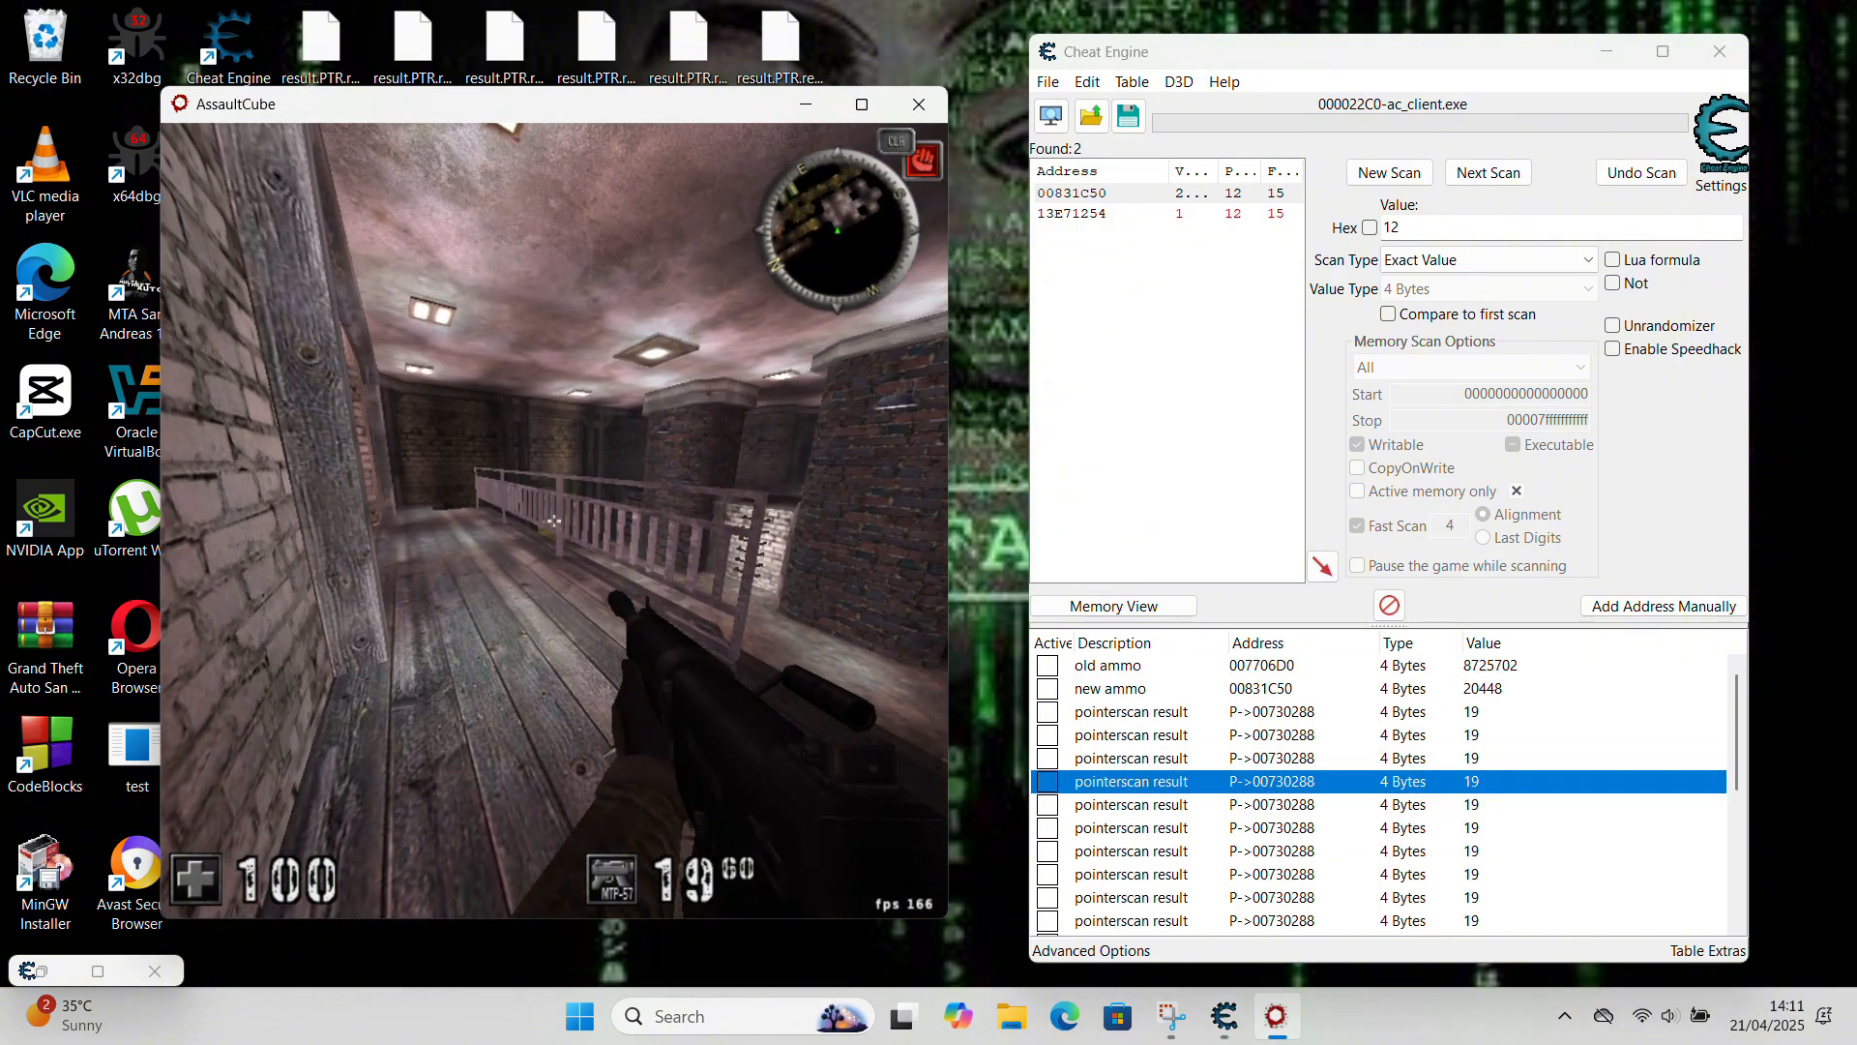
pyautogui.click(554, 520)
pyautogui.click(554, 521)
pyautogui.click(555, 521)
pyautogui.click(554, 521)
pyautogui.click(555, 520)
pyautogui.click(554, 521)
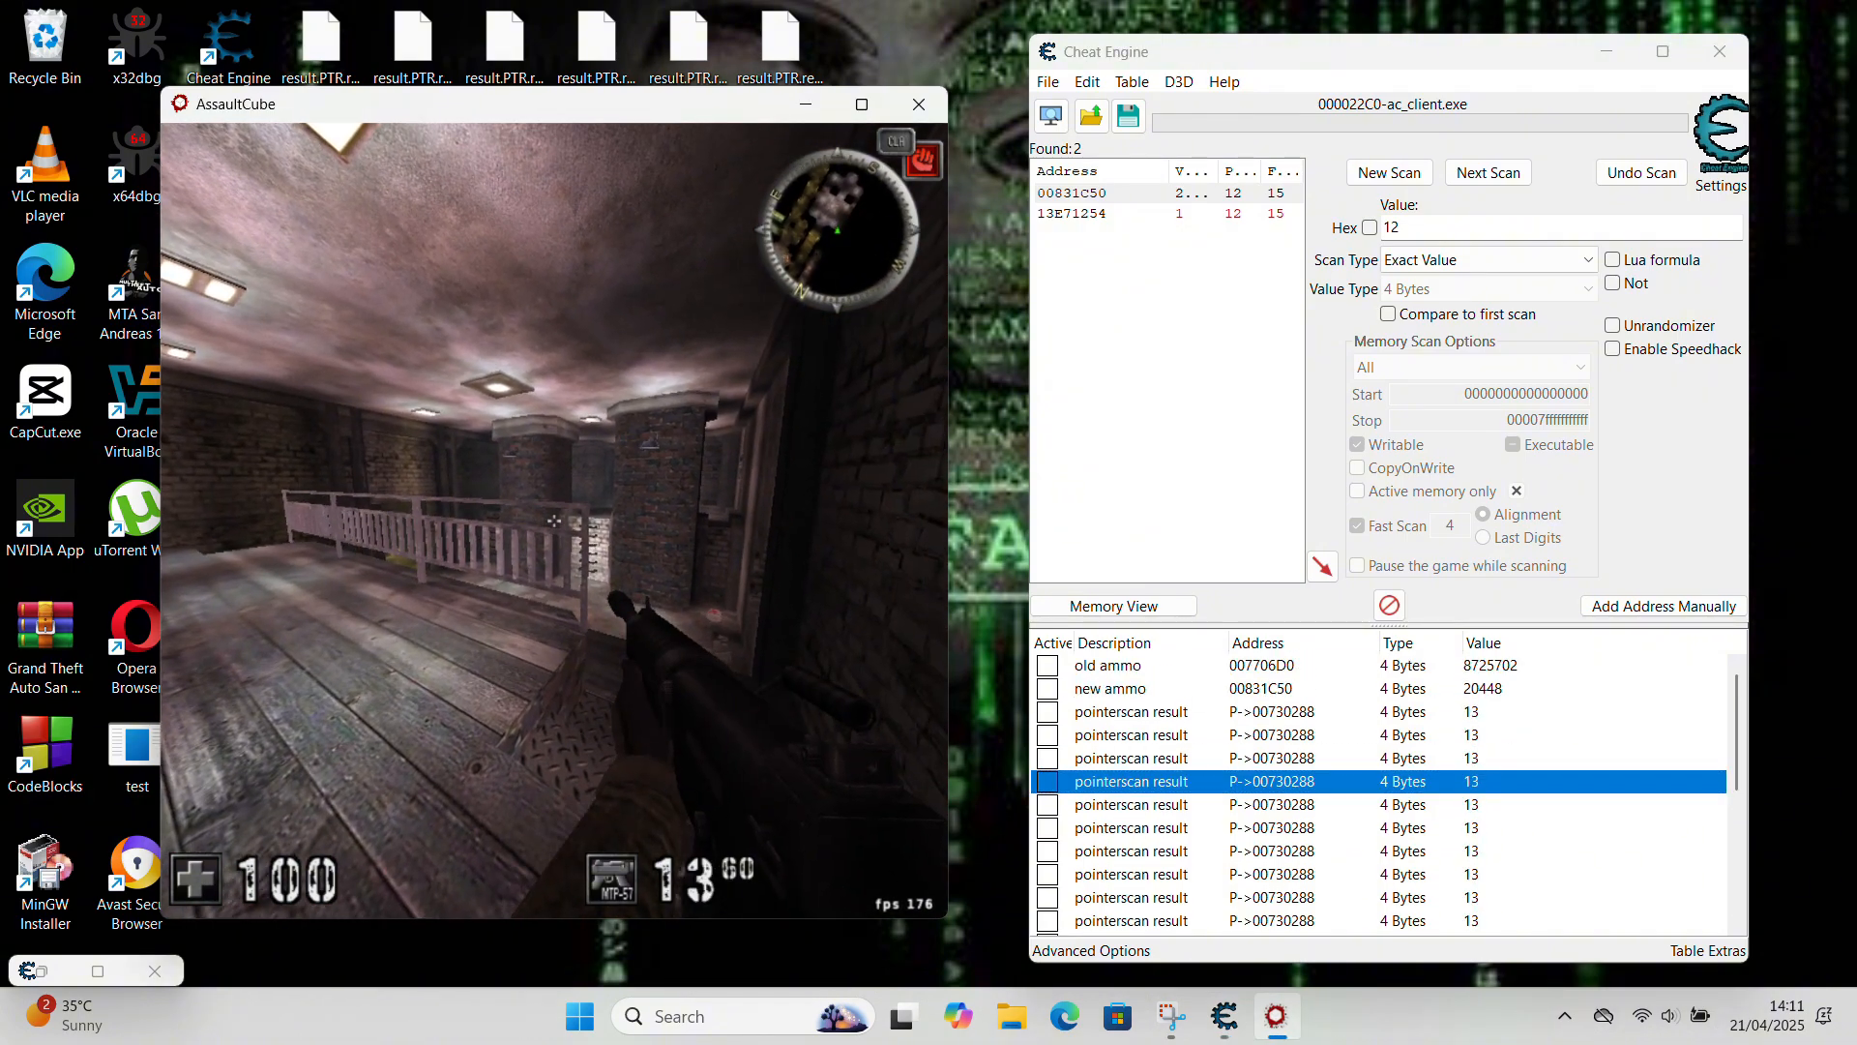
pyautogui.press('super')
# - Change the description of the first pointerscan result to "pointer ammo"
pyautogui.click(1473, 716)
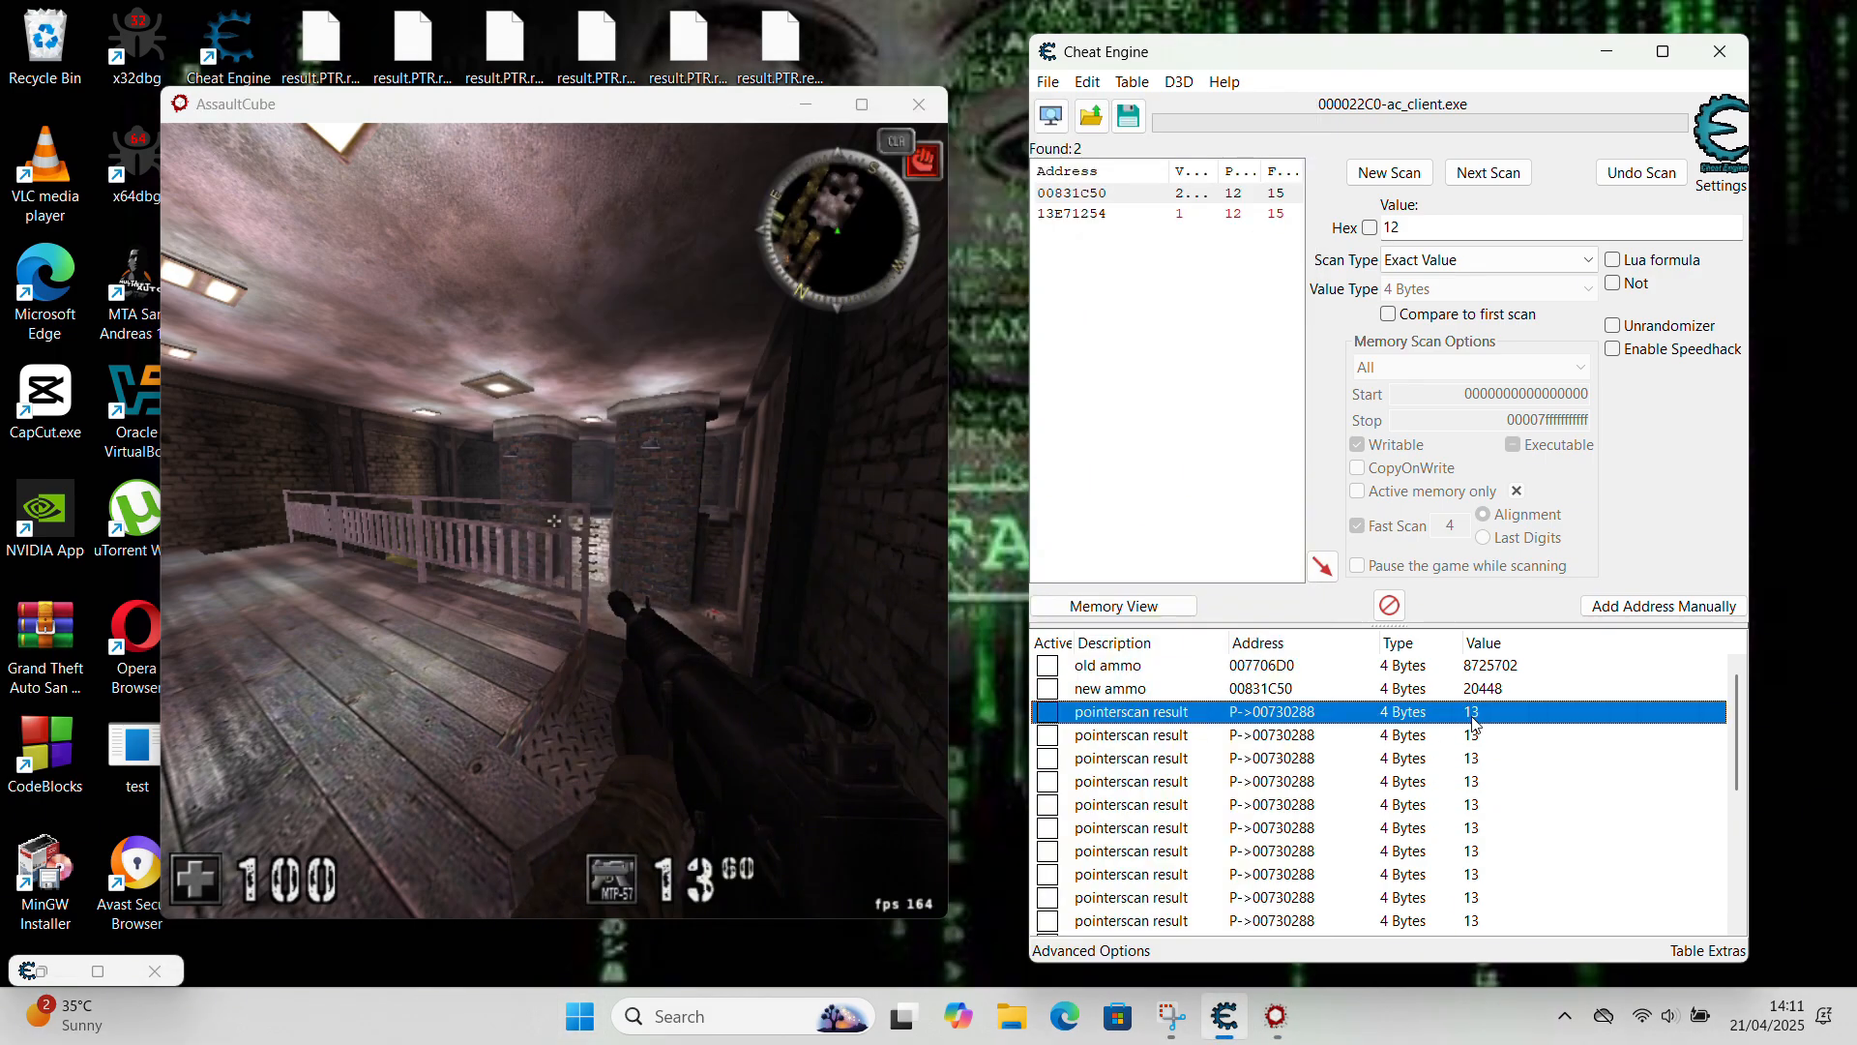
pyautogui.doubleClick(1179, 716)
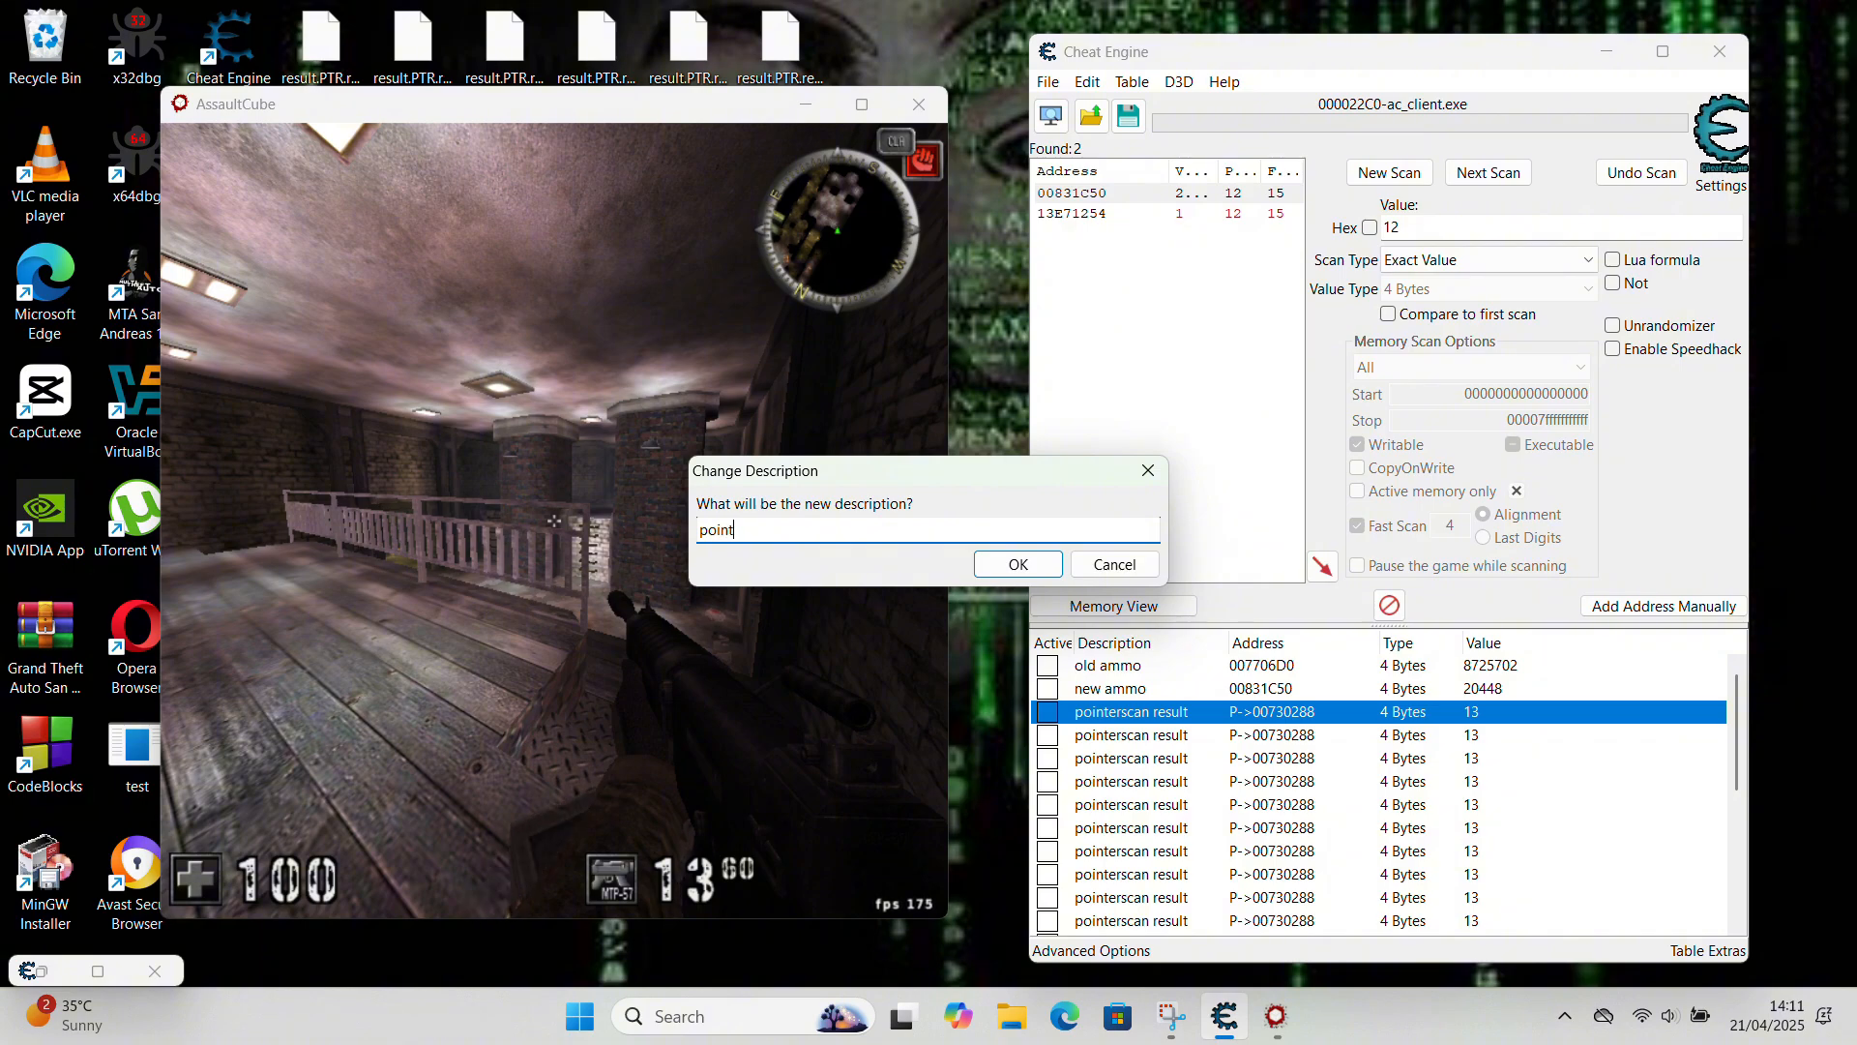
pyautogui.press('Return')
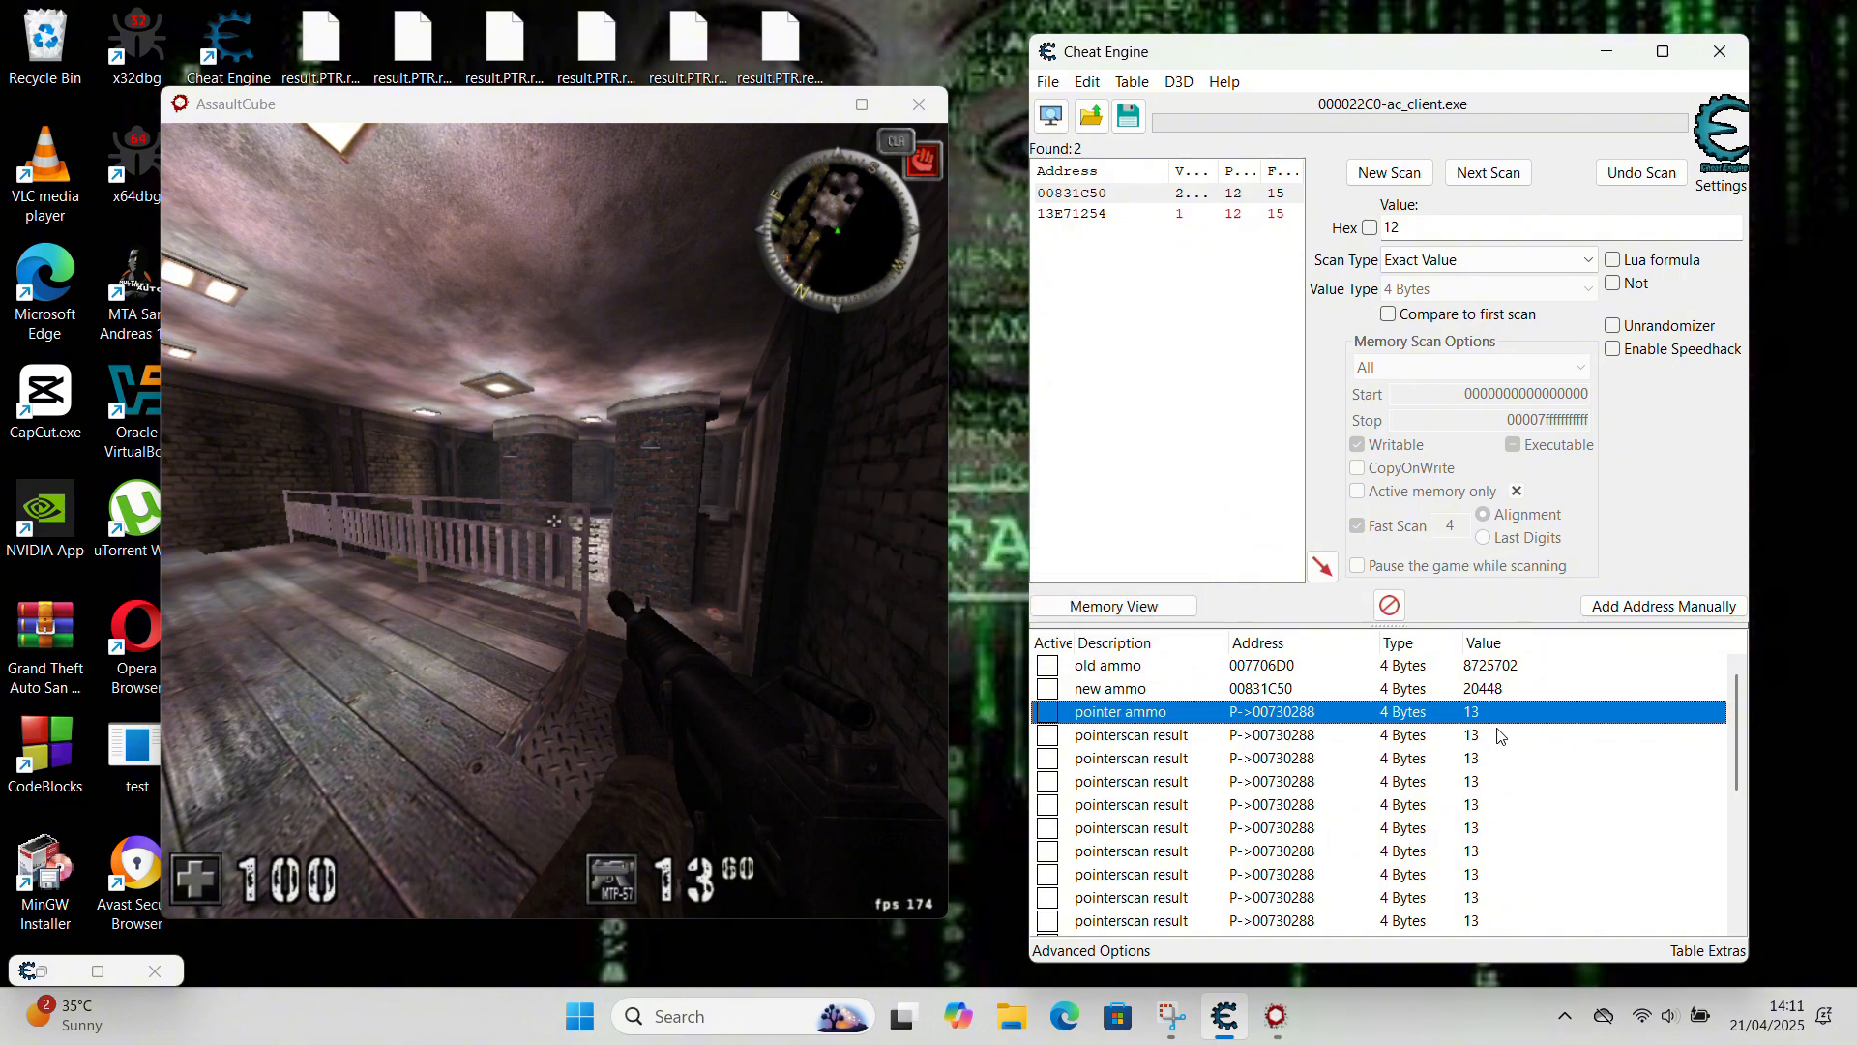
# - Select all remaining pointerscan results below pointer ammo and delete them from the address list
pyautogui.click(1335, 735)
pyautogui.scroll(-4, 1450, 914)
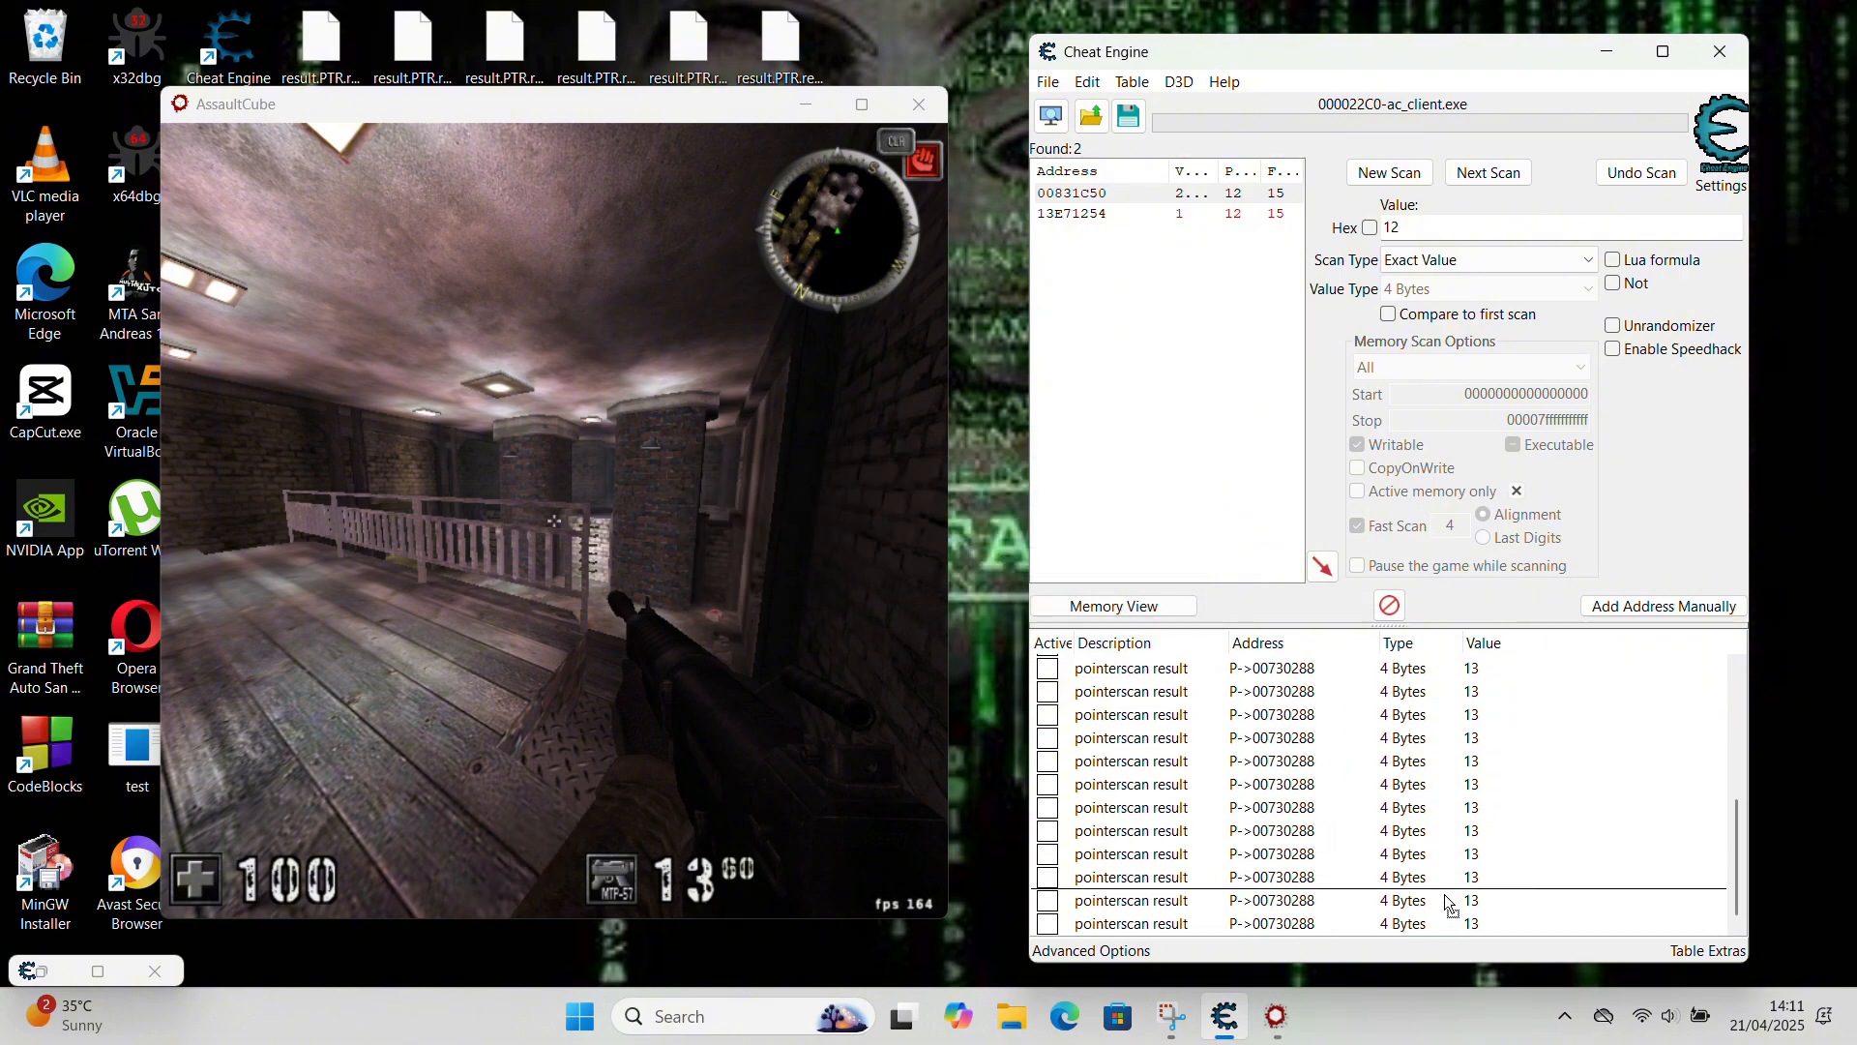
pyautogui.click(1454, 927)
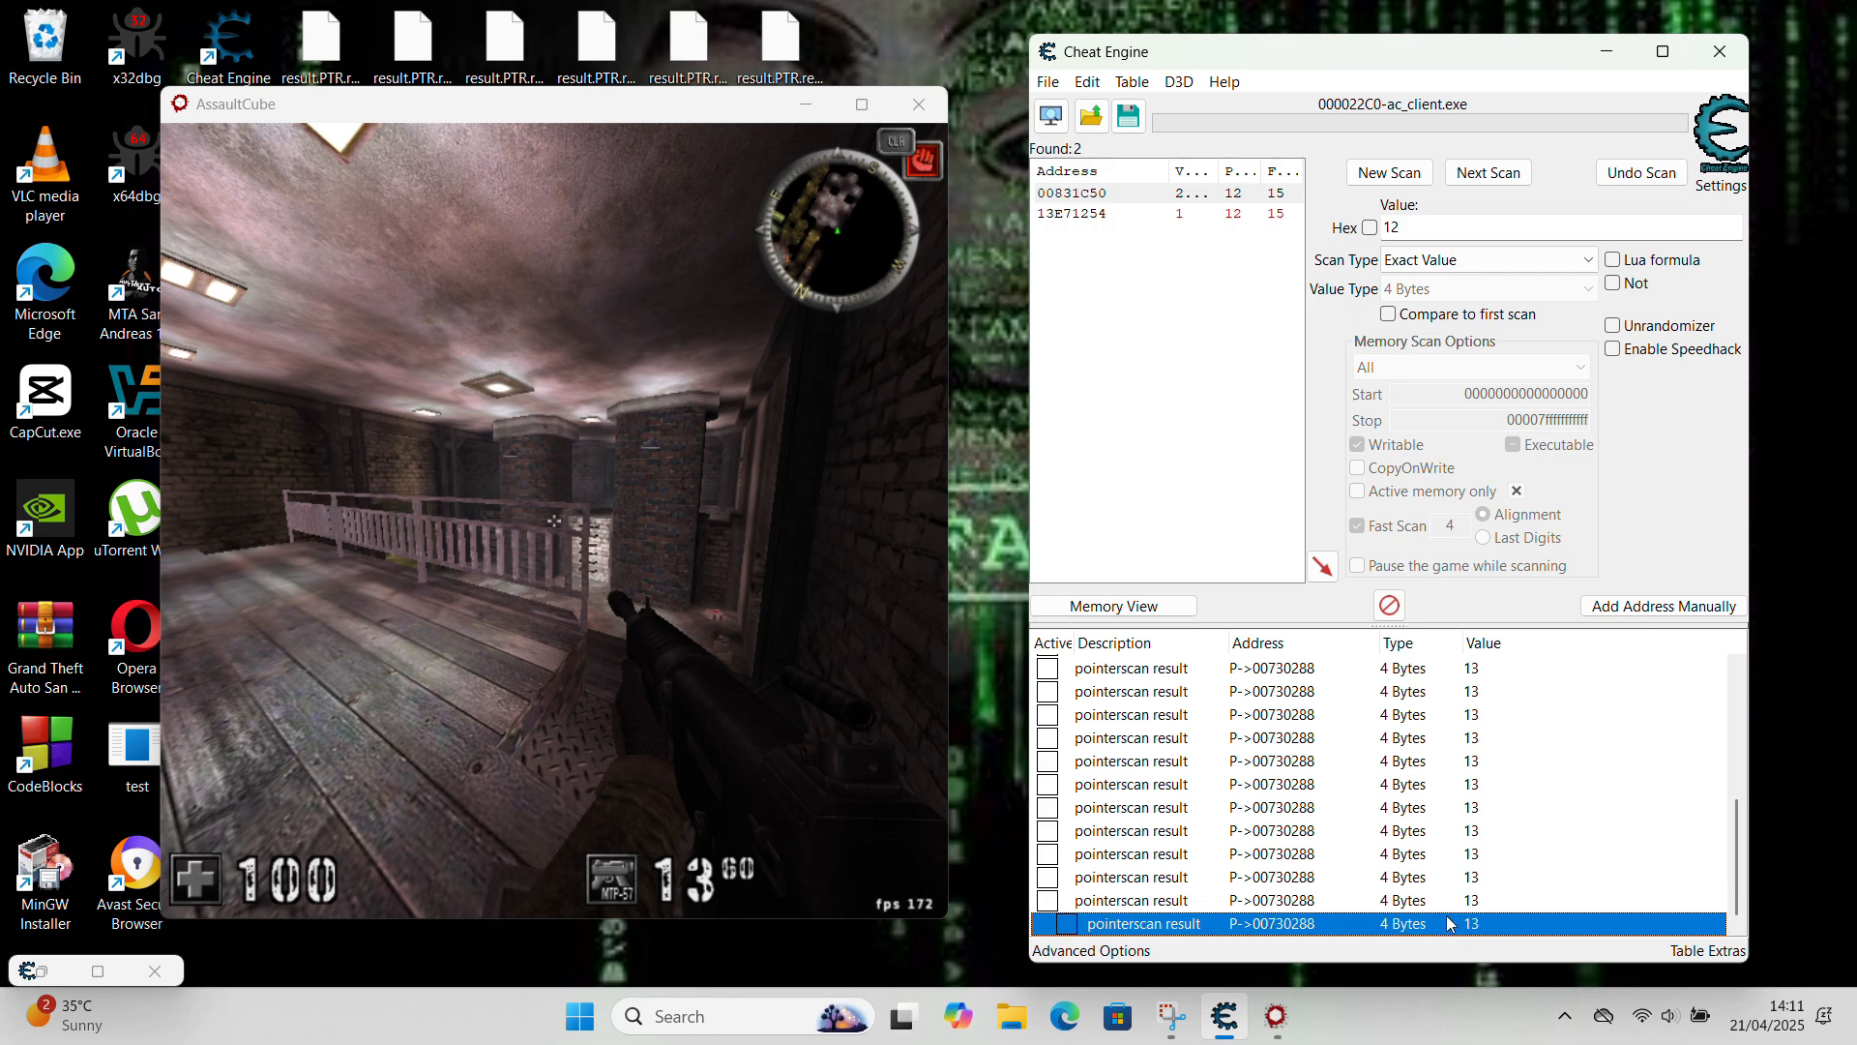
pyautogui.scroll(4, 1441, 880)
pyautogui.keyDown('shift'); pyautogui.click(1393, 742); pyautogui.keyUp('shift')
pyautogui.rightClick(1393, 743)
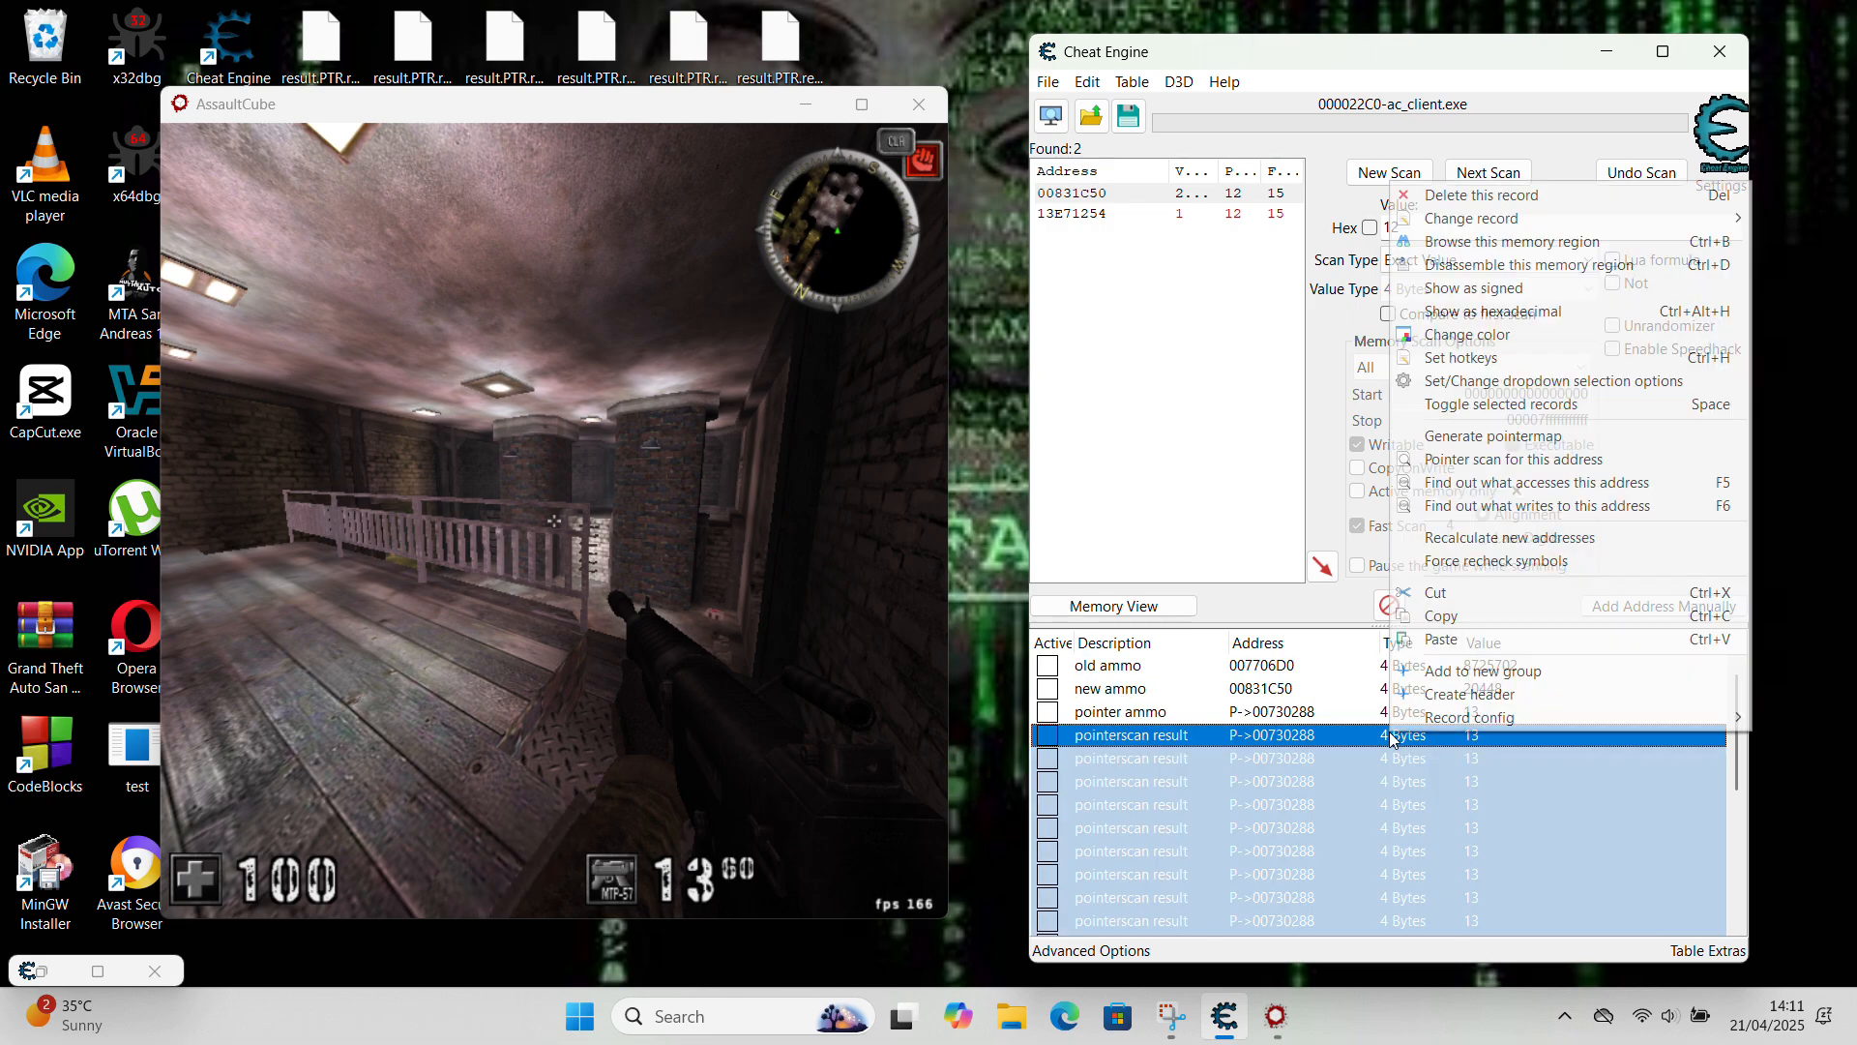
pyautogui.click(1451, 193)
pyautogui.click(1011, 508)
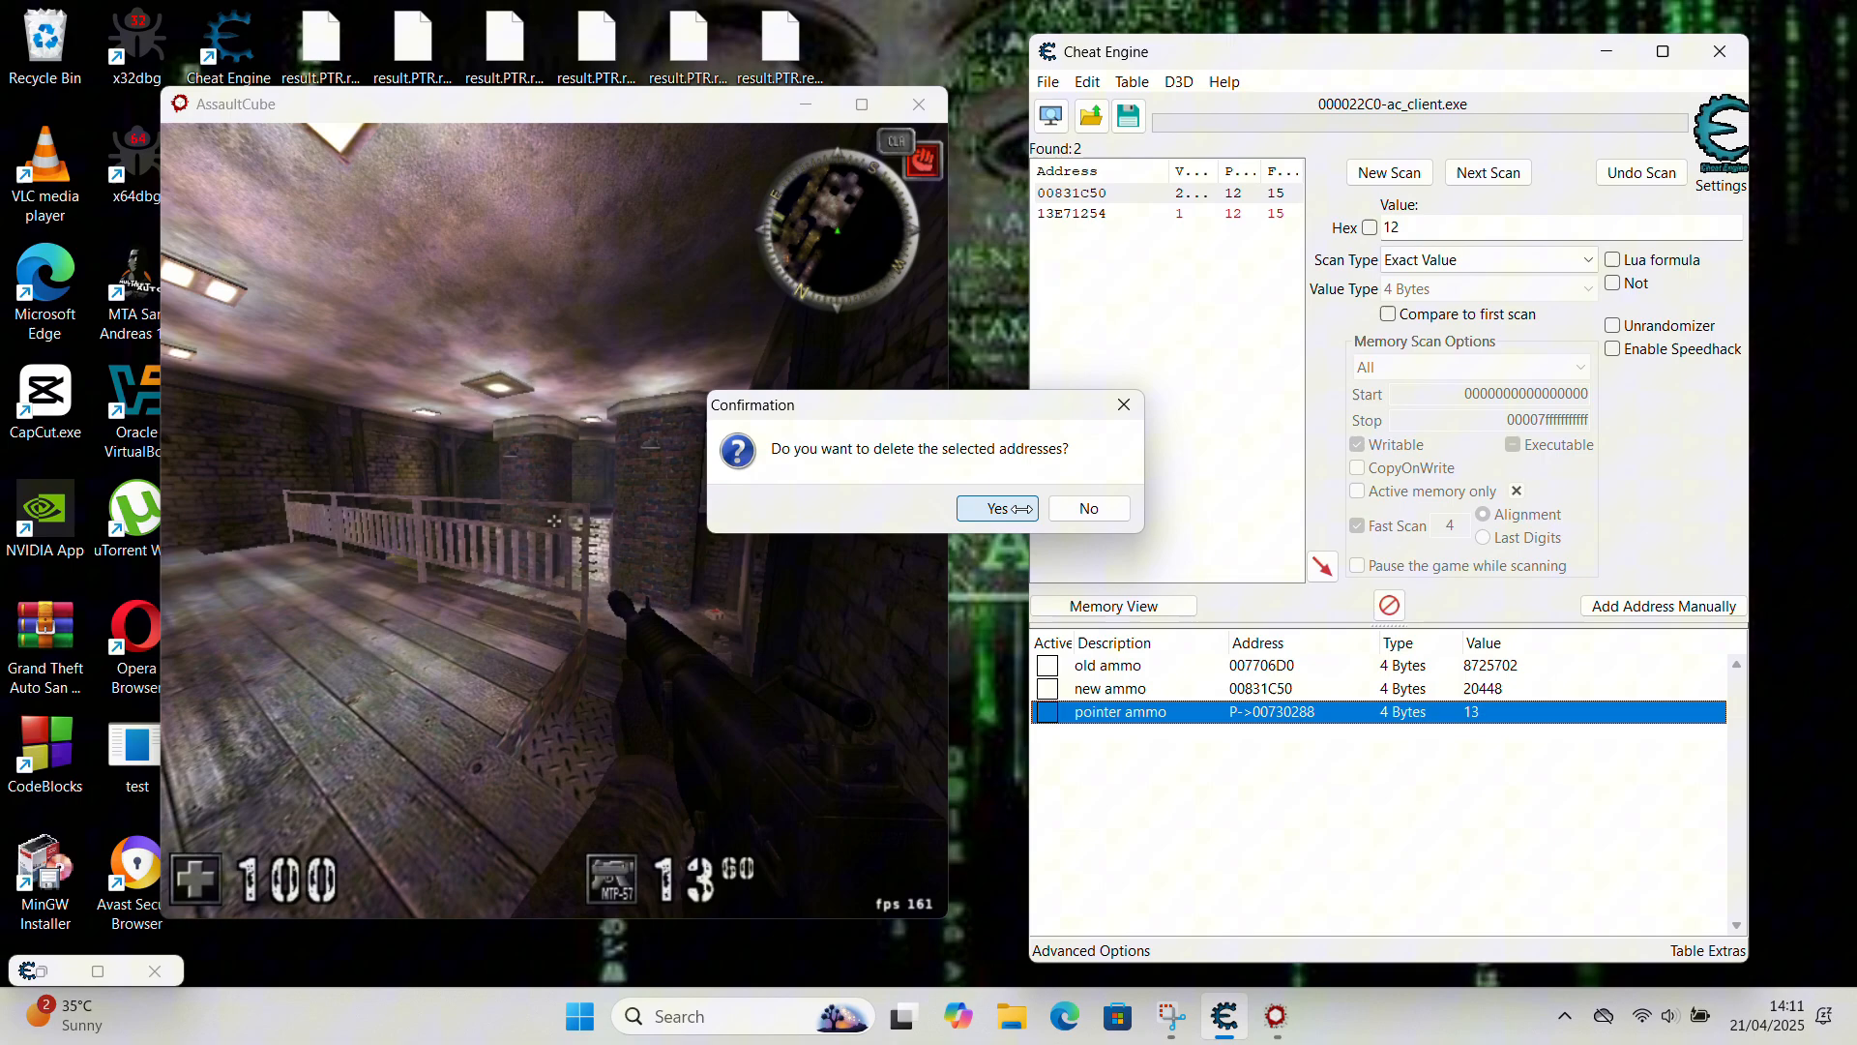
# - Set the value of the pointer ammo entry to 100
pyautogui.doubleClick(1514, 720)
pyautogui.press('Return')
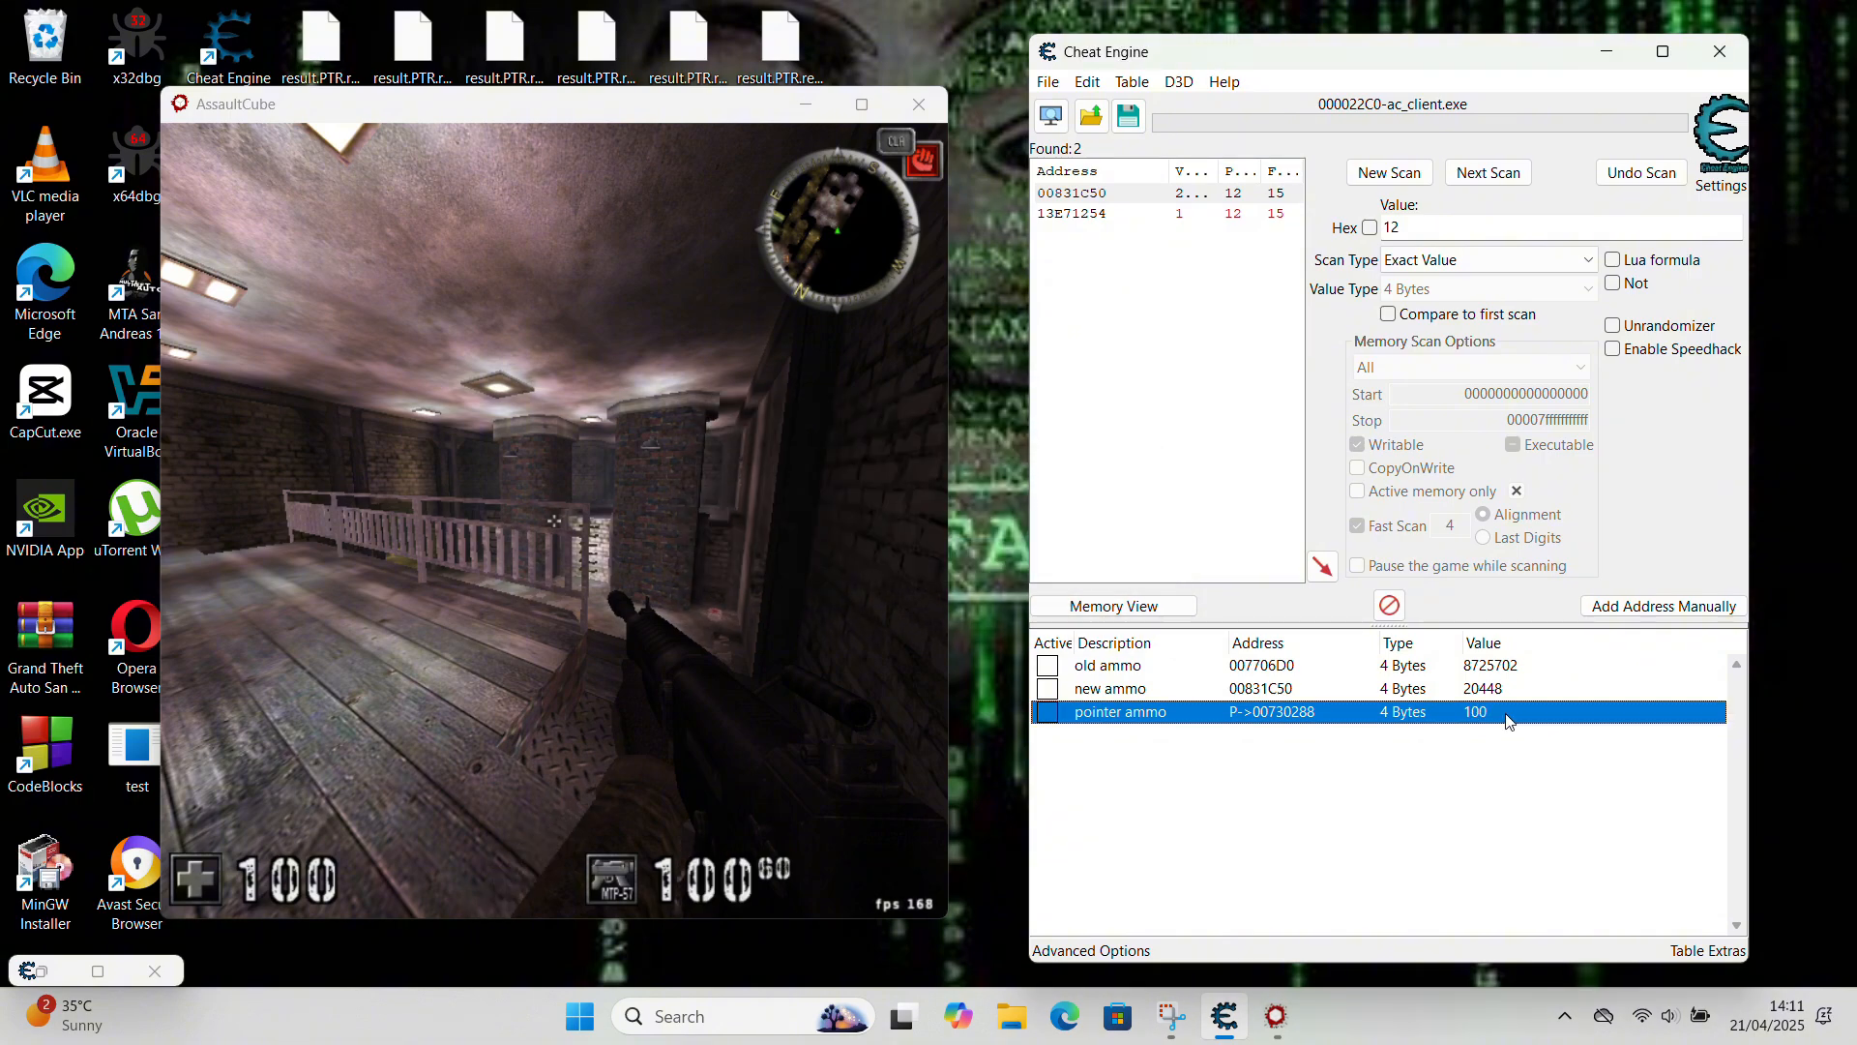
# - Return to AssaultCube, move around and fire the weapon to check whether the ammo holds at 100
pyautogui.click(774, 716)
pyautogui.press('w')
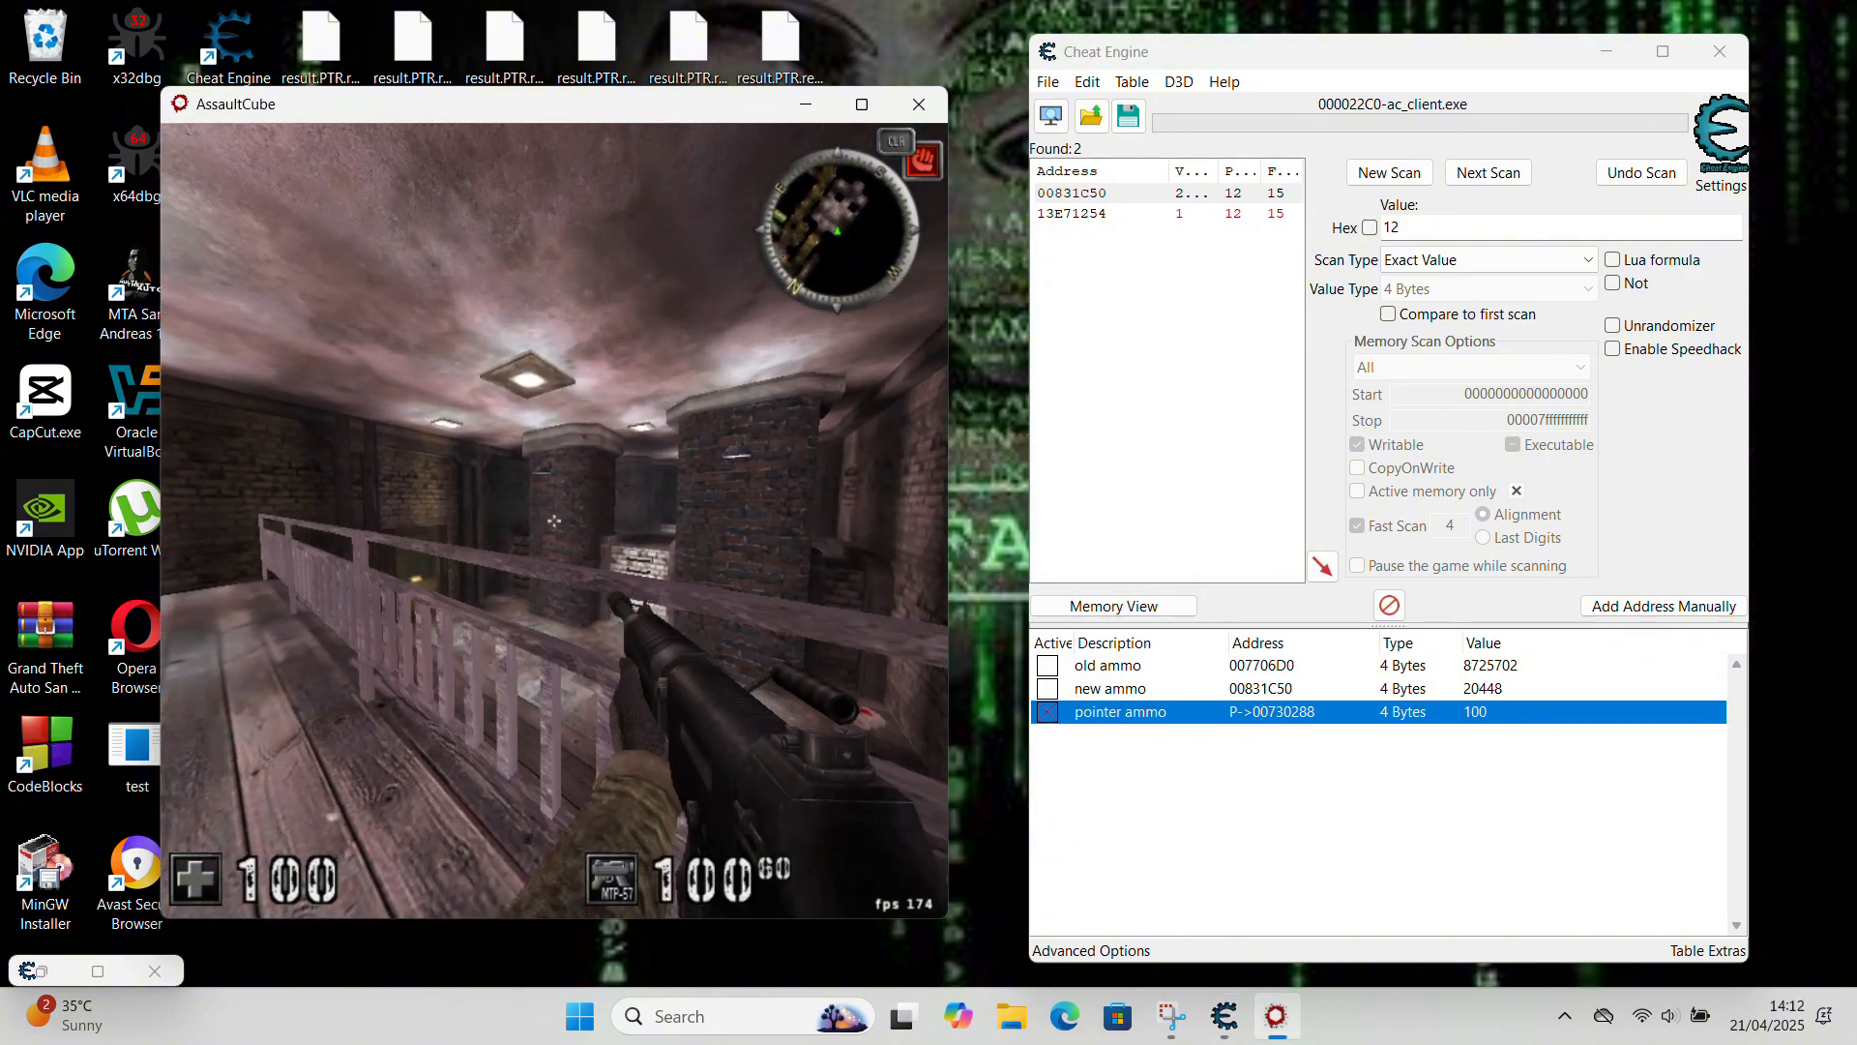
pyautogui.click(553, 520)
# - Save the Cheat Engine table as ac_client.CT in My Cheat Tables, replacing the existing file
pyautogui.press('super')
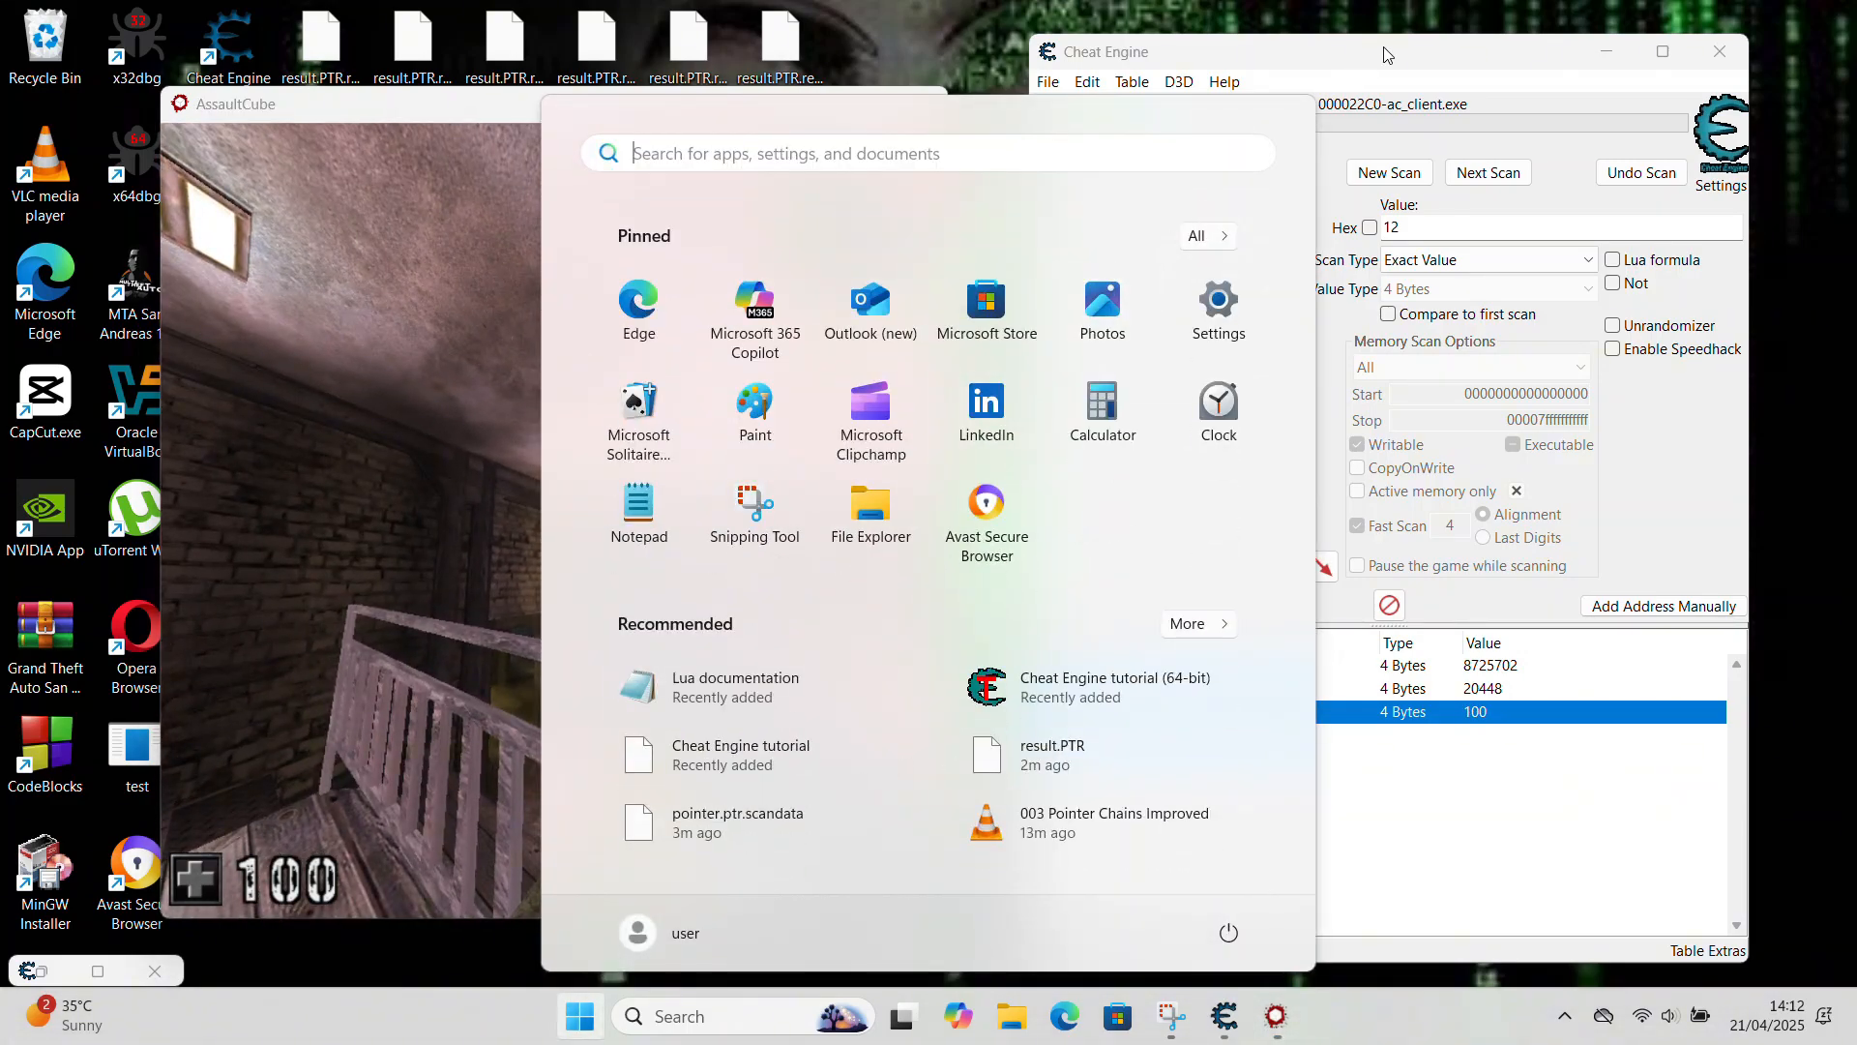
pyautogui.click(1384, 51)
pyautogui.click(1048, 83)
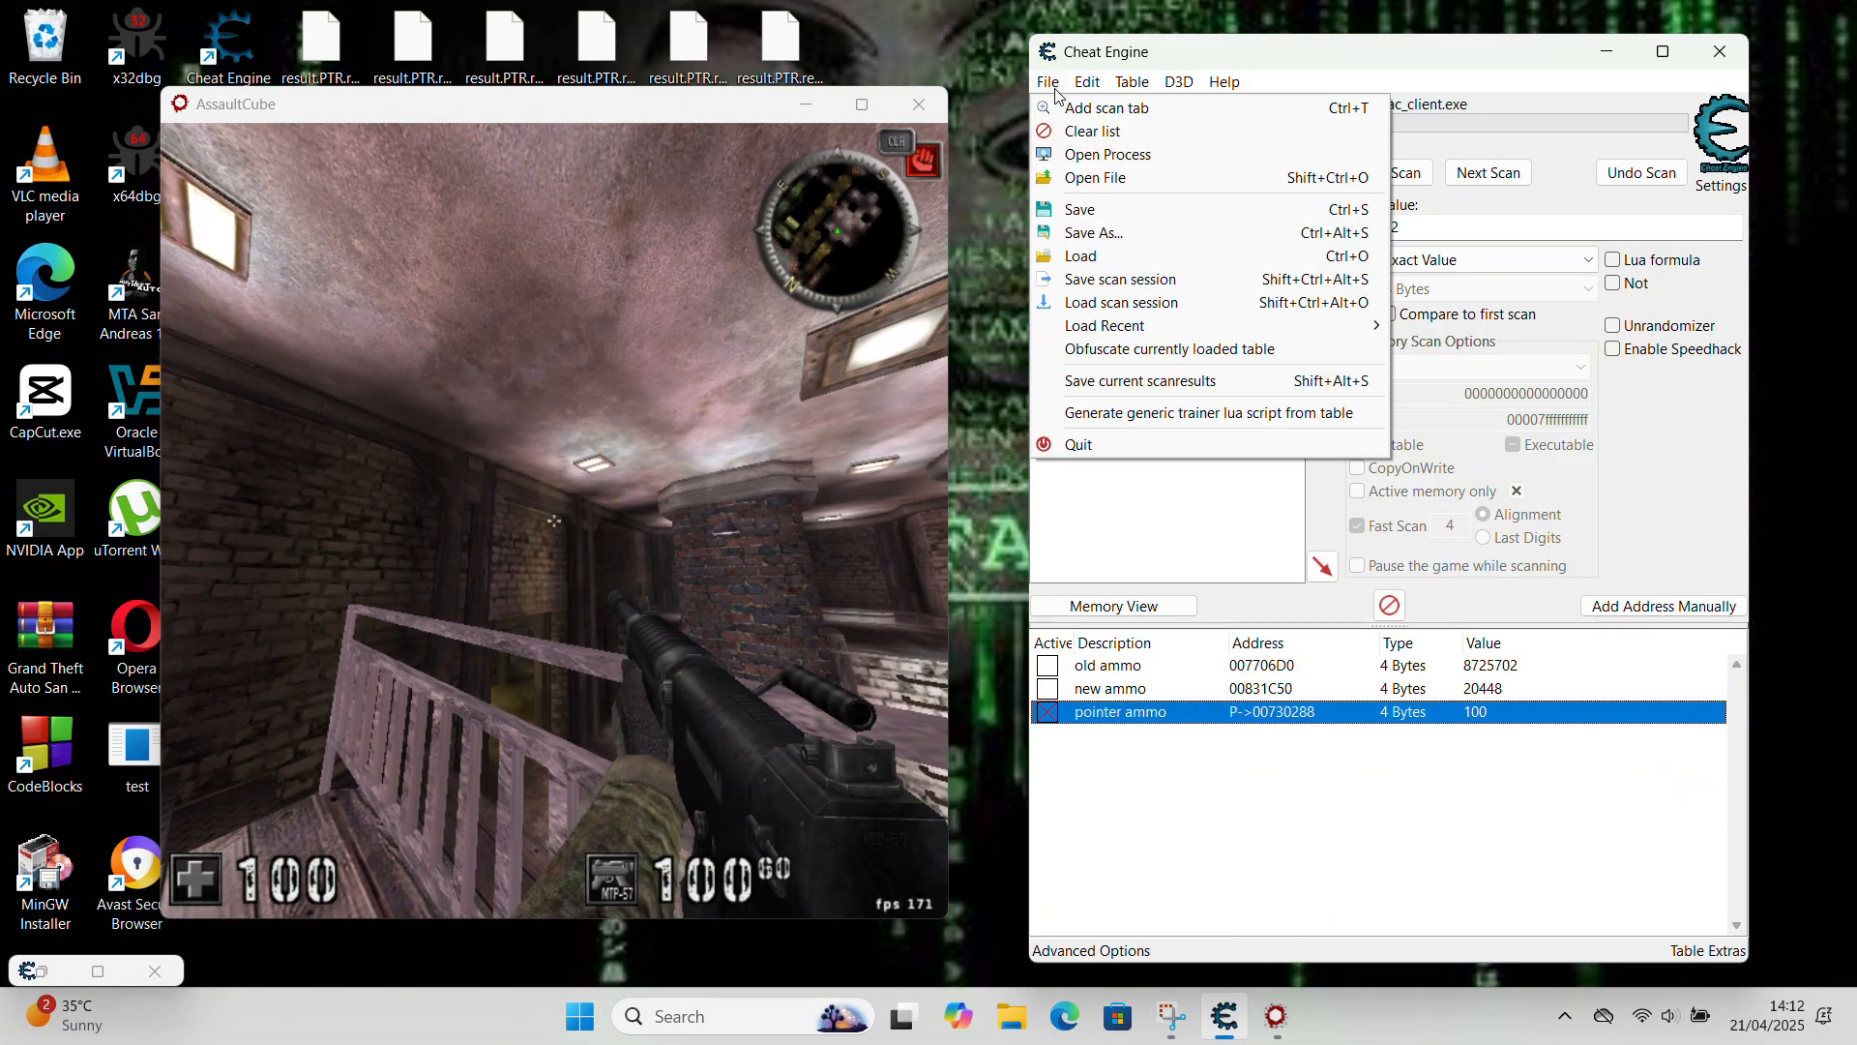
pyautogui.click(1069, 203)
pyautogui.click(1643, 630)
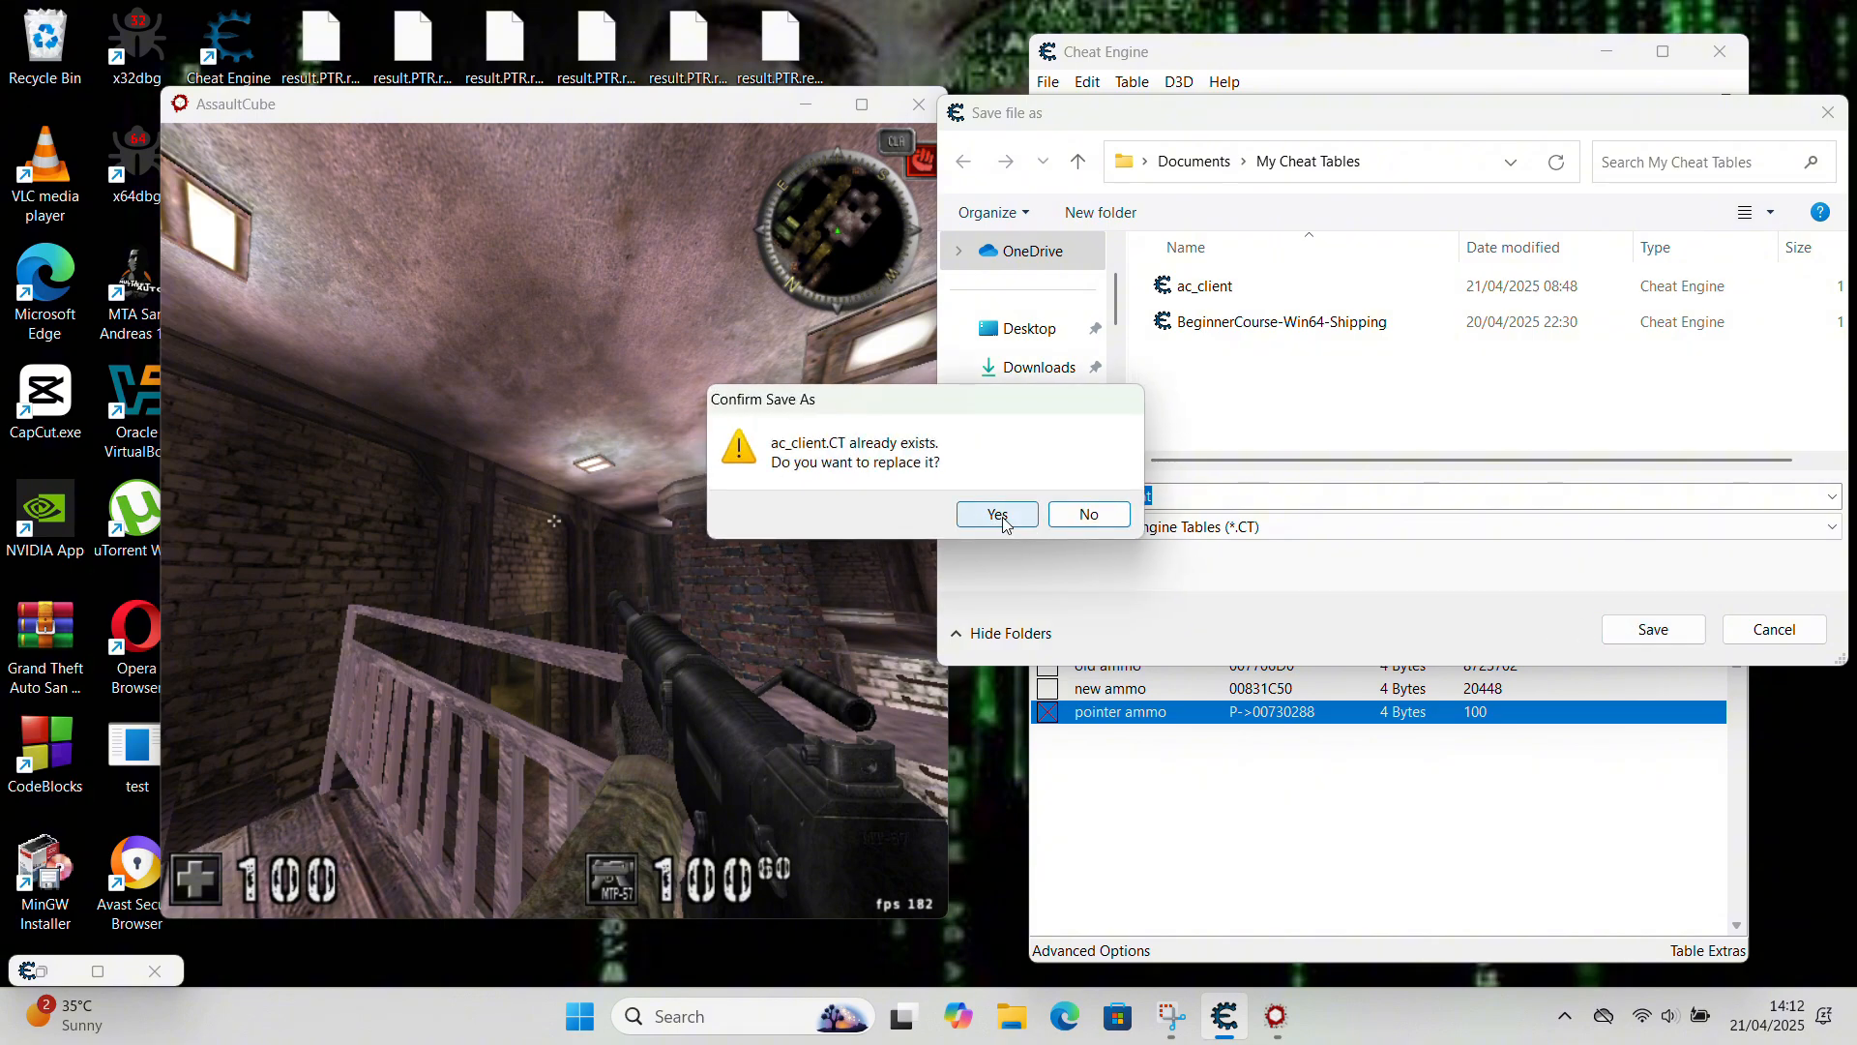
pyautogui.press('Return')
# - Close AssaultCube and launch AssaultCube 1.3.0.2 again from the desktop
pyautogui.click(919, 106)
pyautogui.click(224, 184)
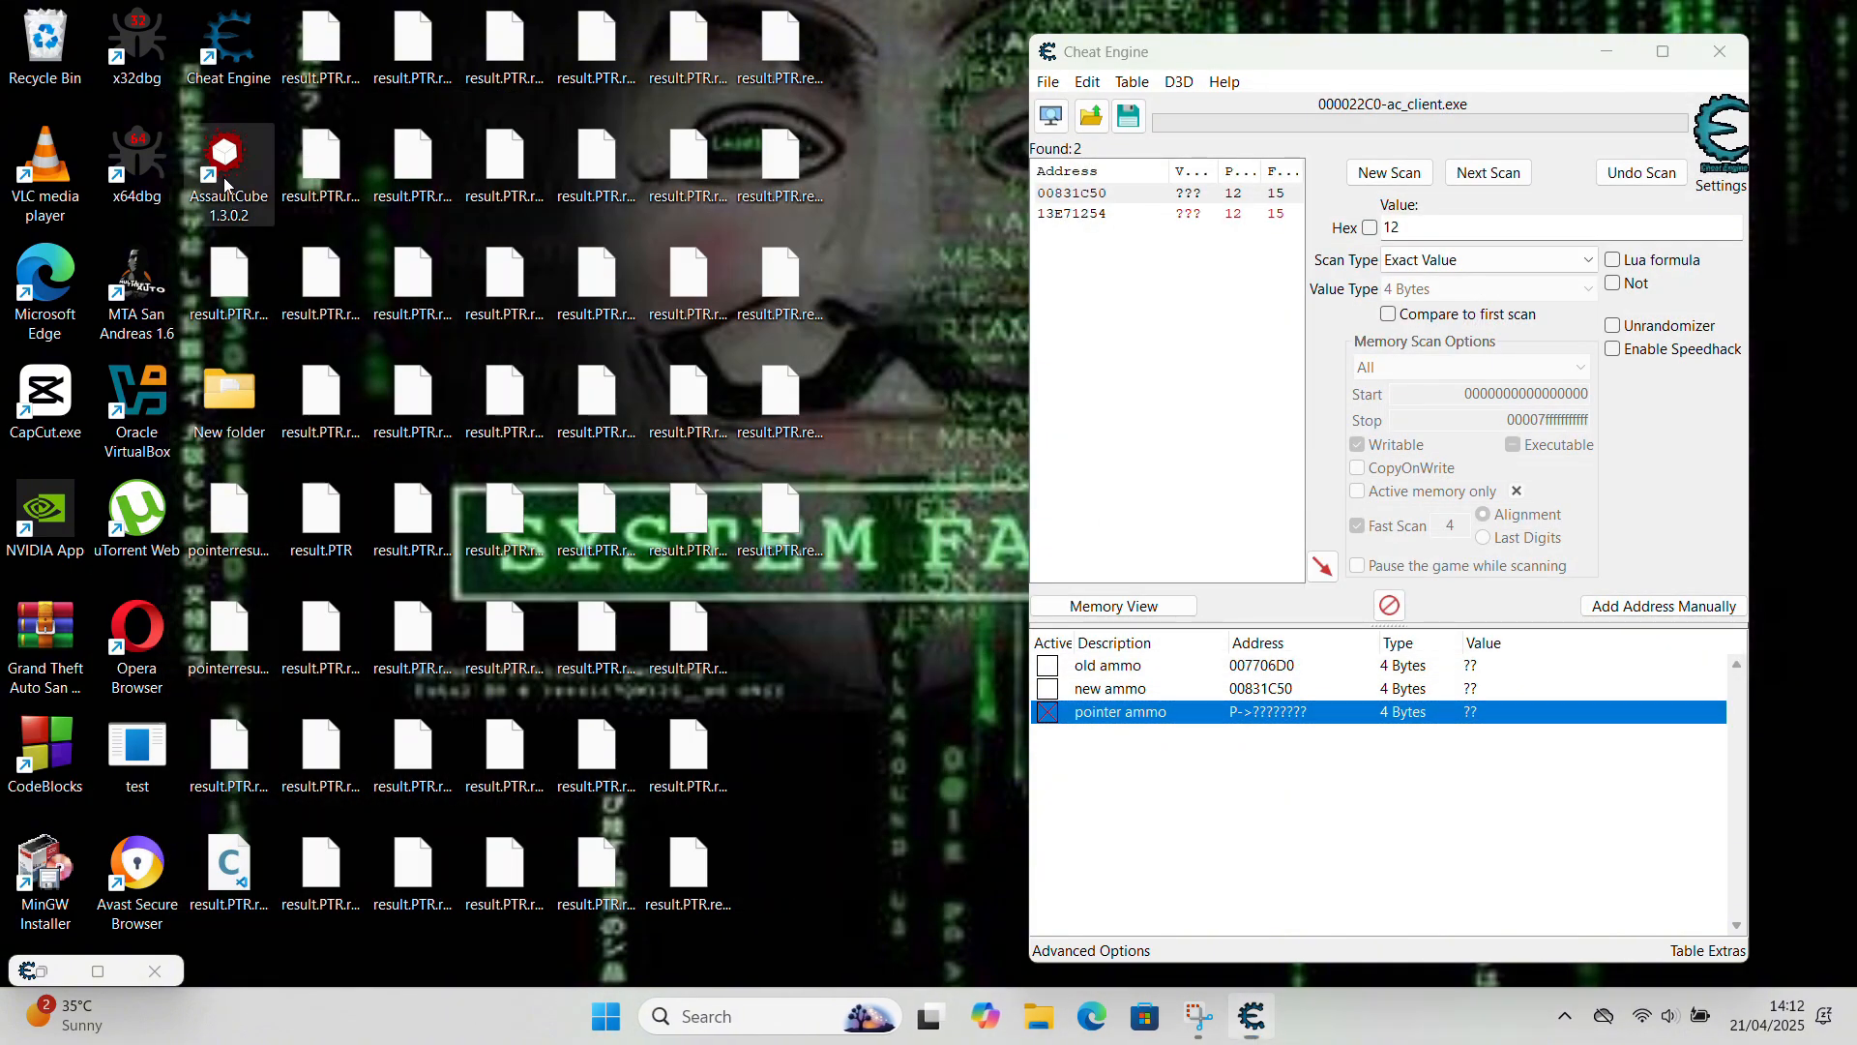
pyautogui.doubleClick(224, 184)
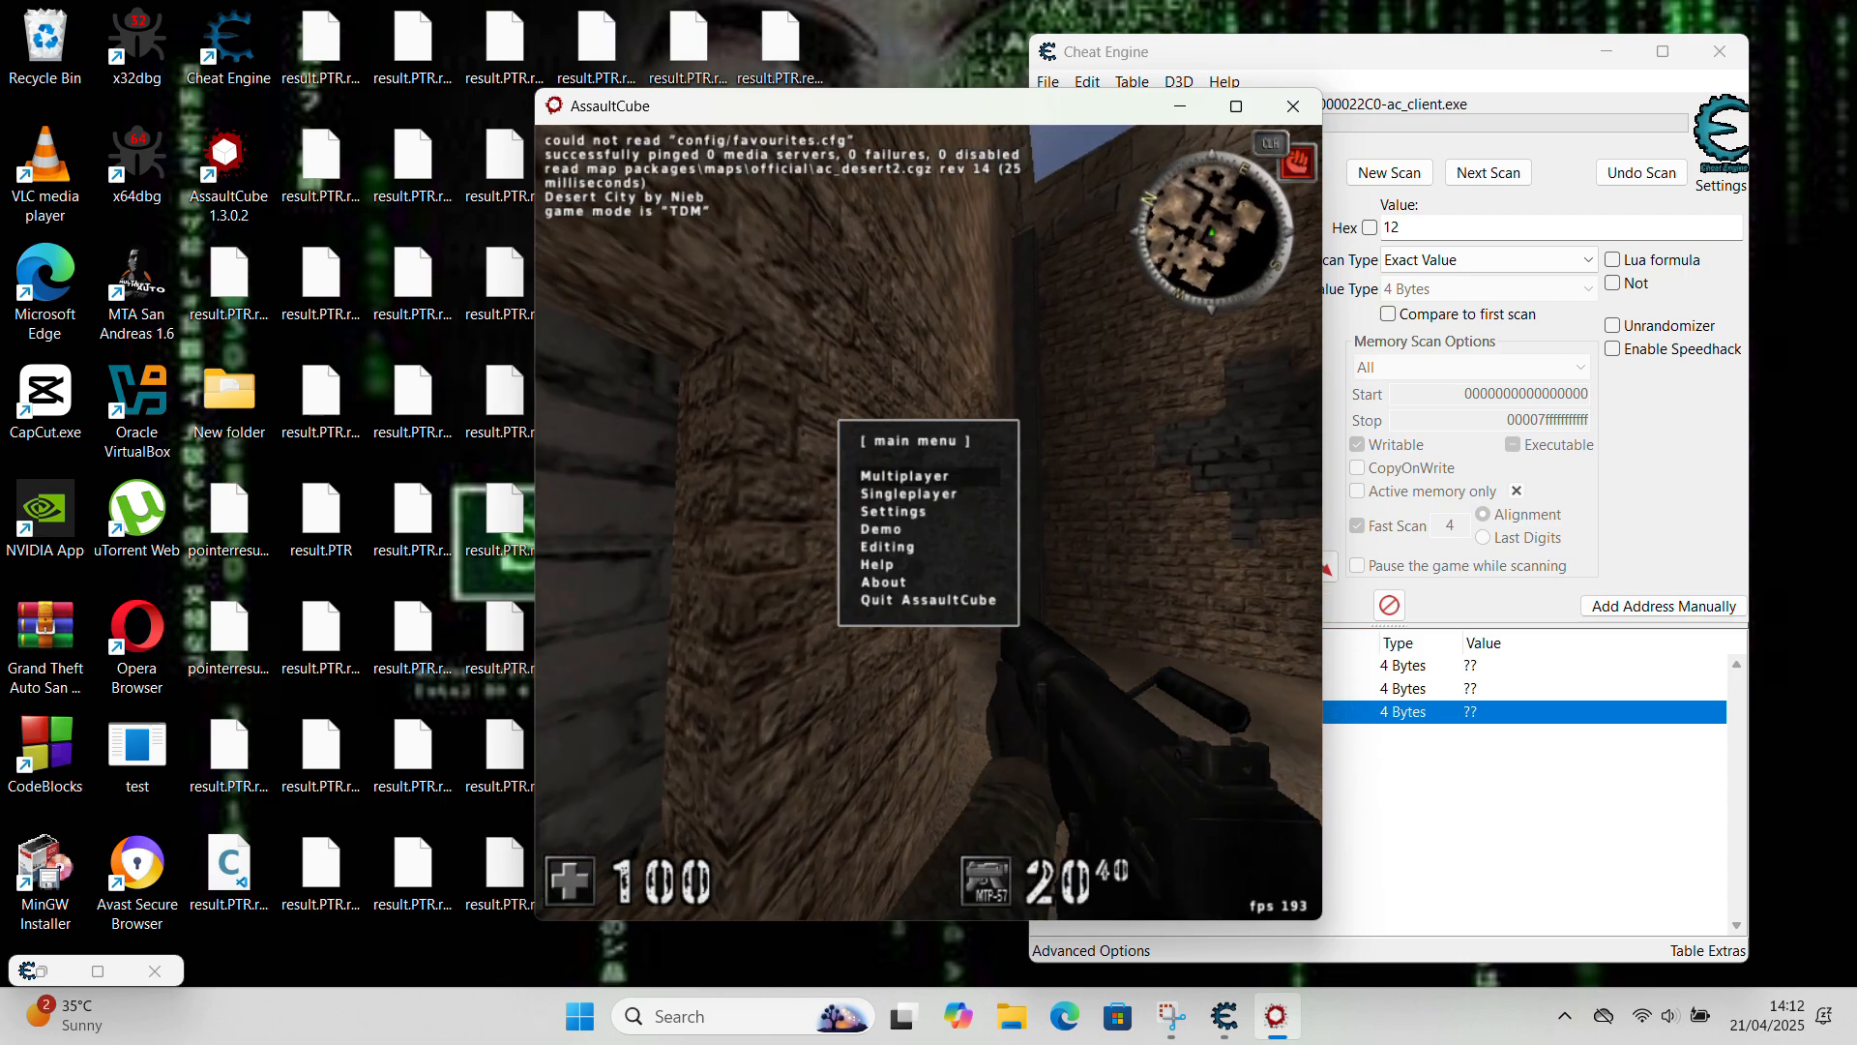
# - Switch to Cheat Engine and attach it to the restarted AssaultCube process, keeping the current address list
pyautogui.press('super')
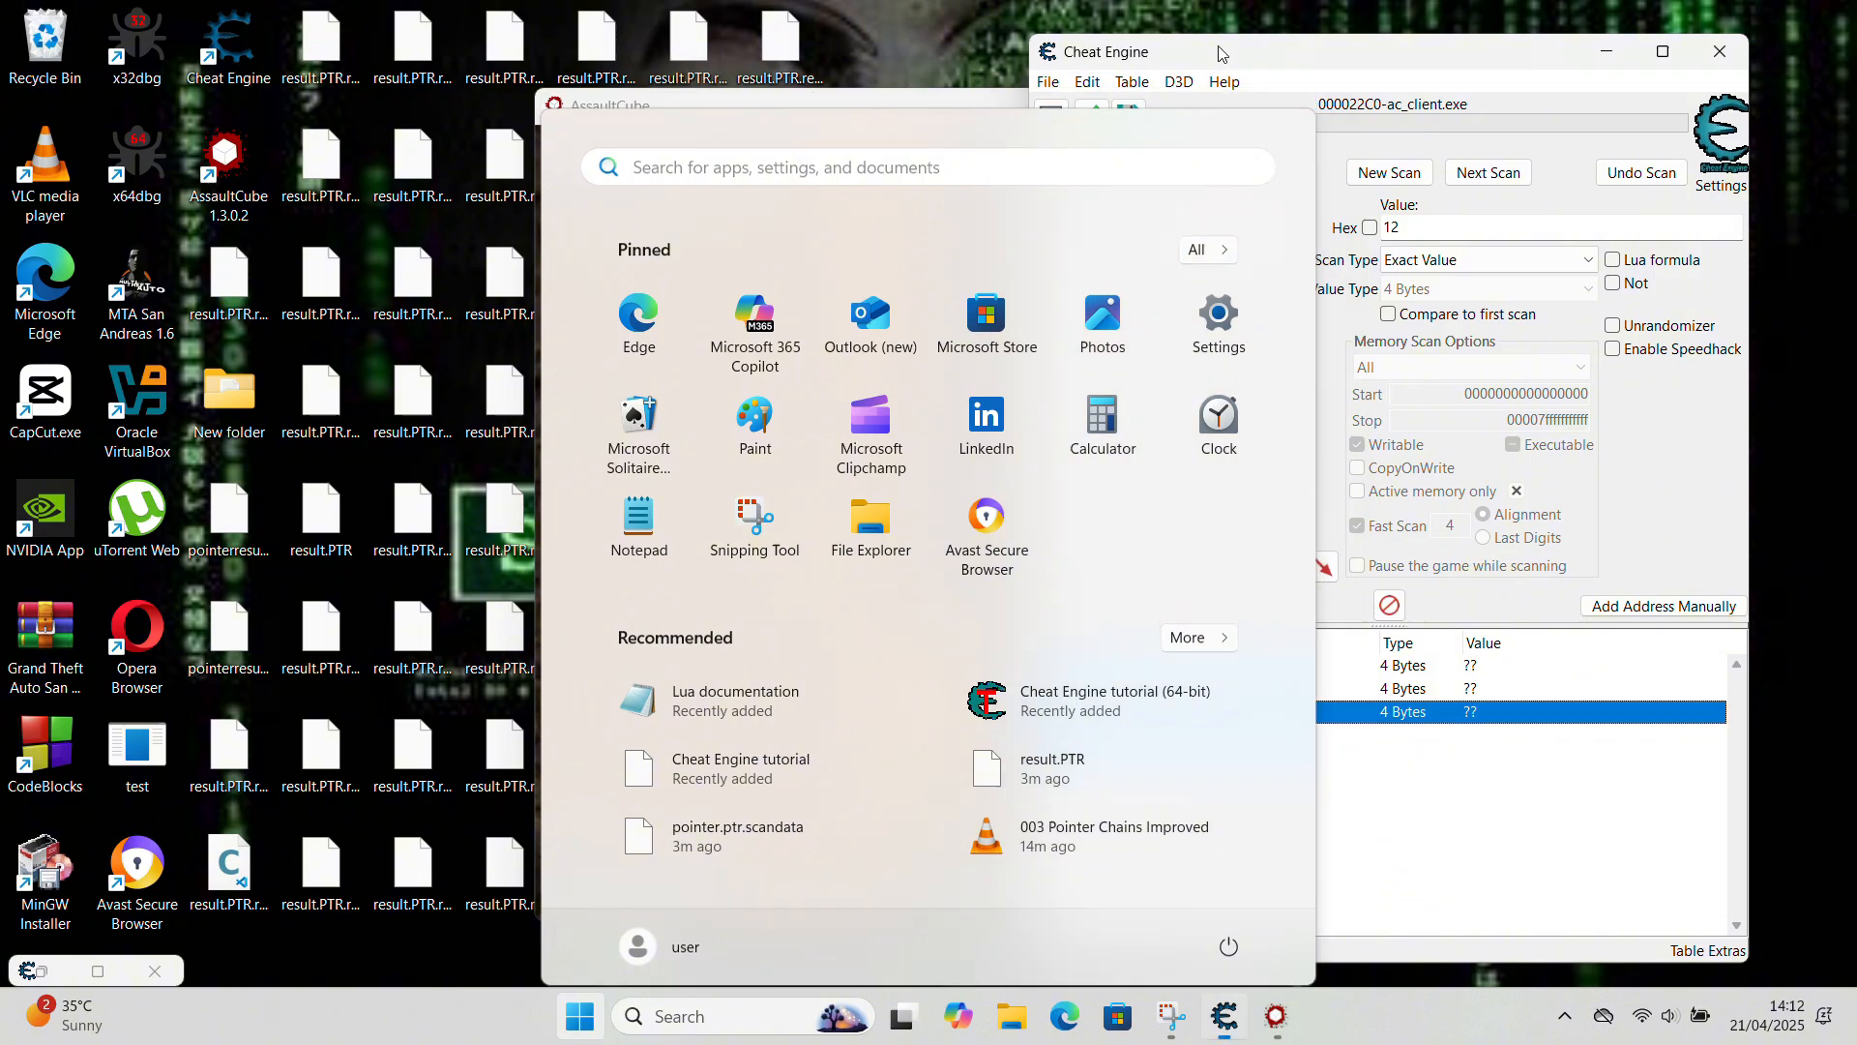
pyautogui.press('super')
pyautogui.press('super')
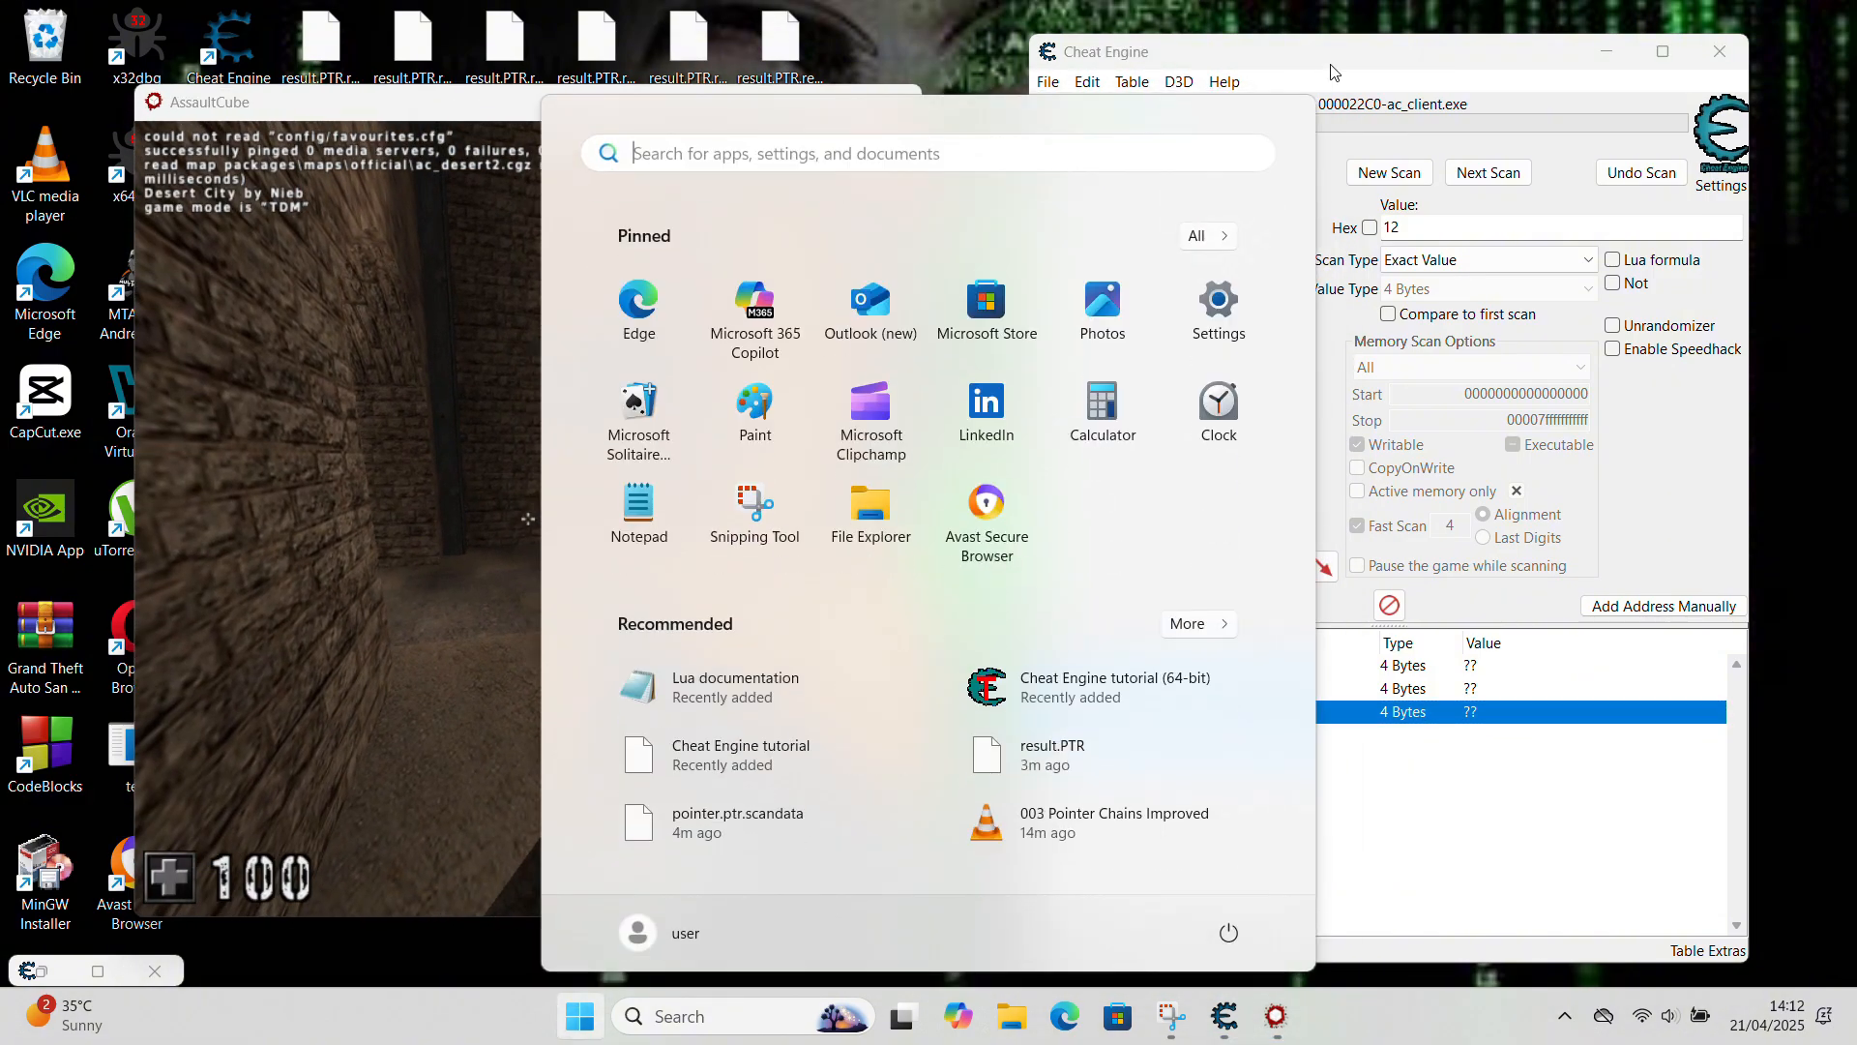
pyautogui.click(1065, 145)
pyautogui.click(1061, 129)
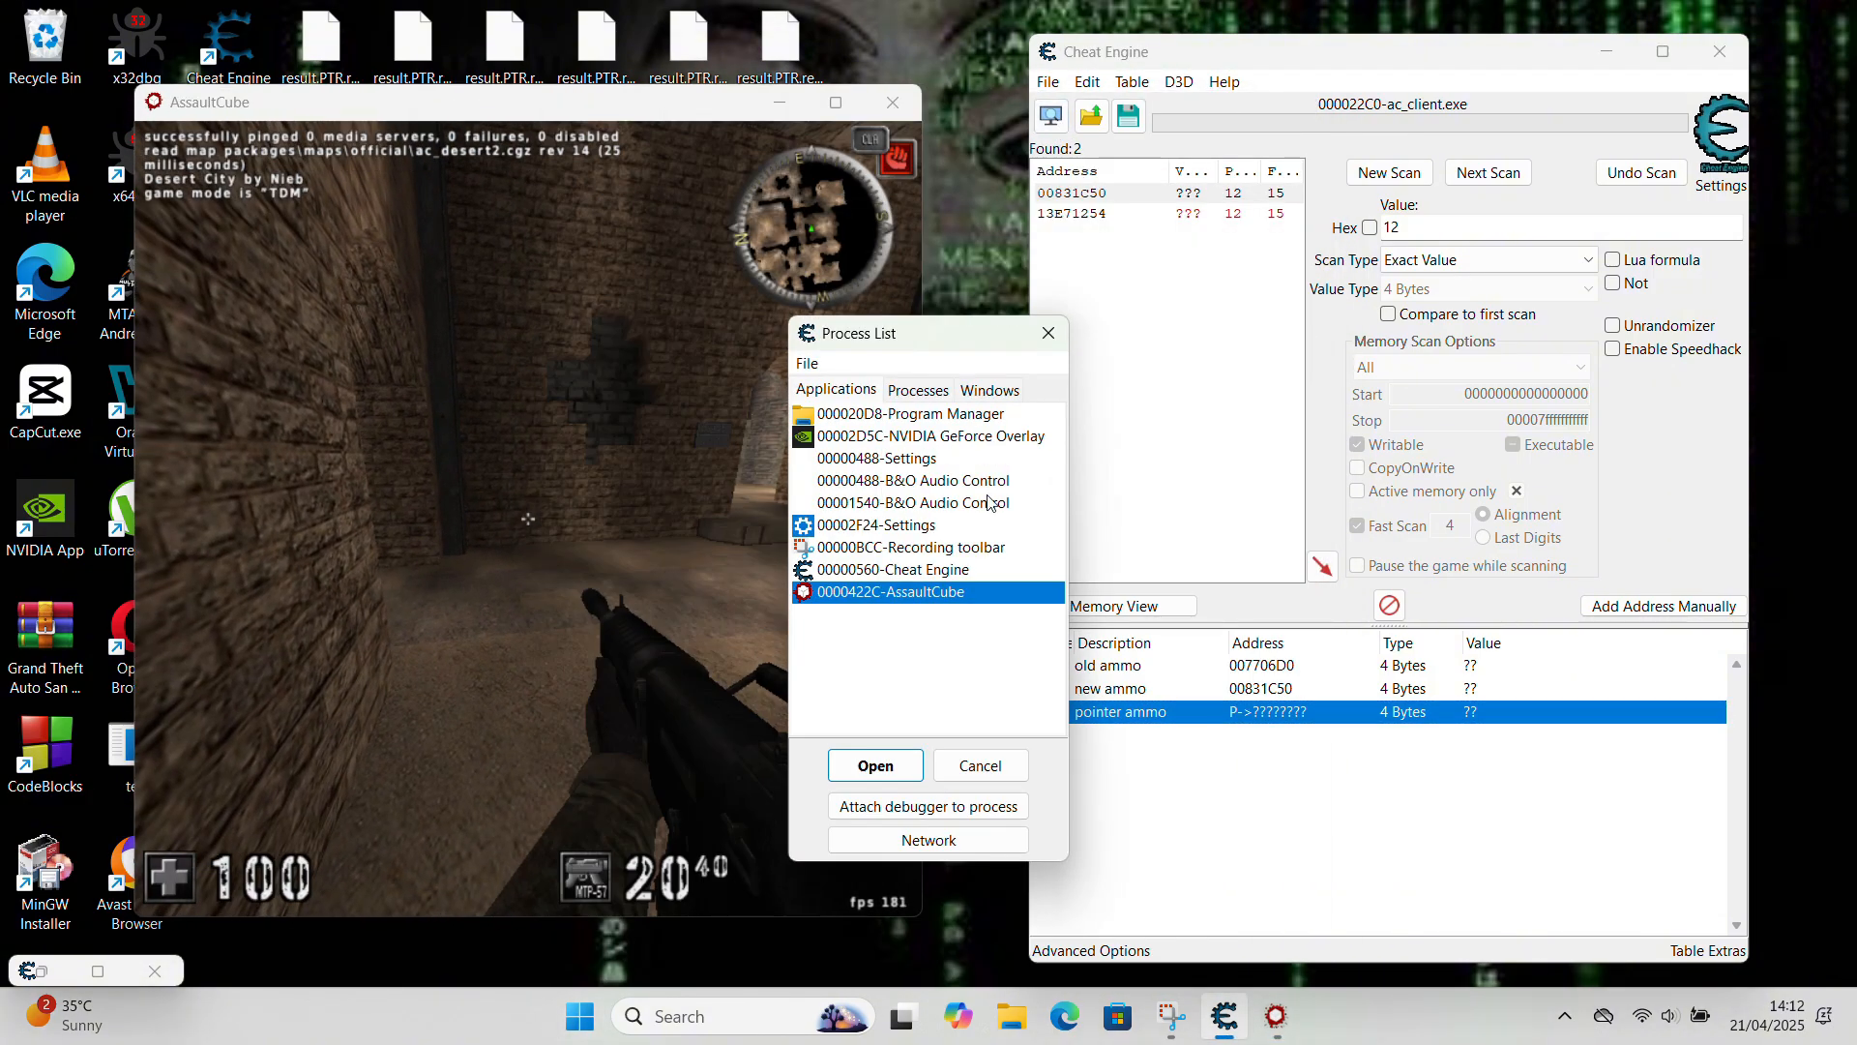
pyautogui.click(875, 765)
pyautogui.click(997, 509)
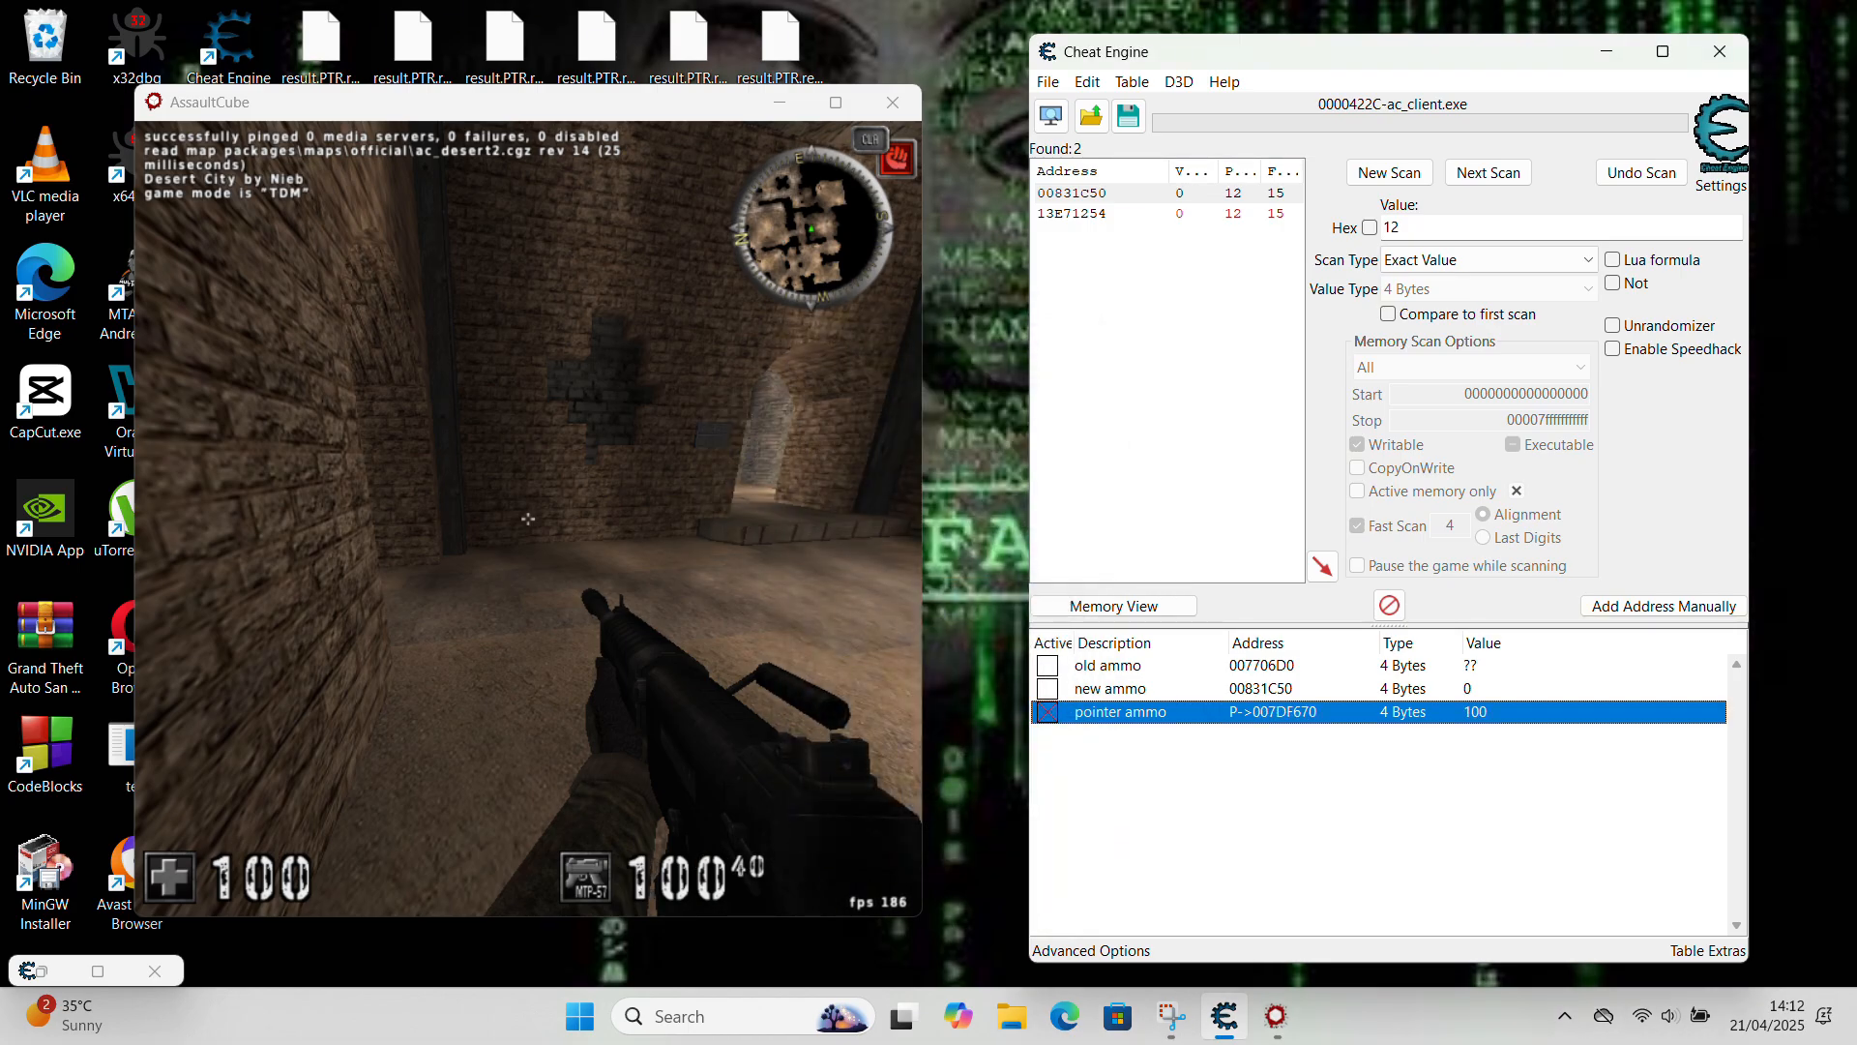
# - Walk through the restarted AssaultCube map and fire to check whether the pointer ammo entry still controls the ammo
pyautogui.hotkey('alt', 'Tab')
pyautogui.press('w')
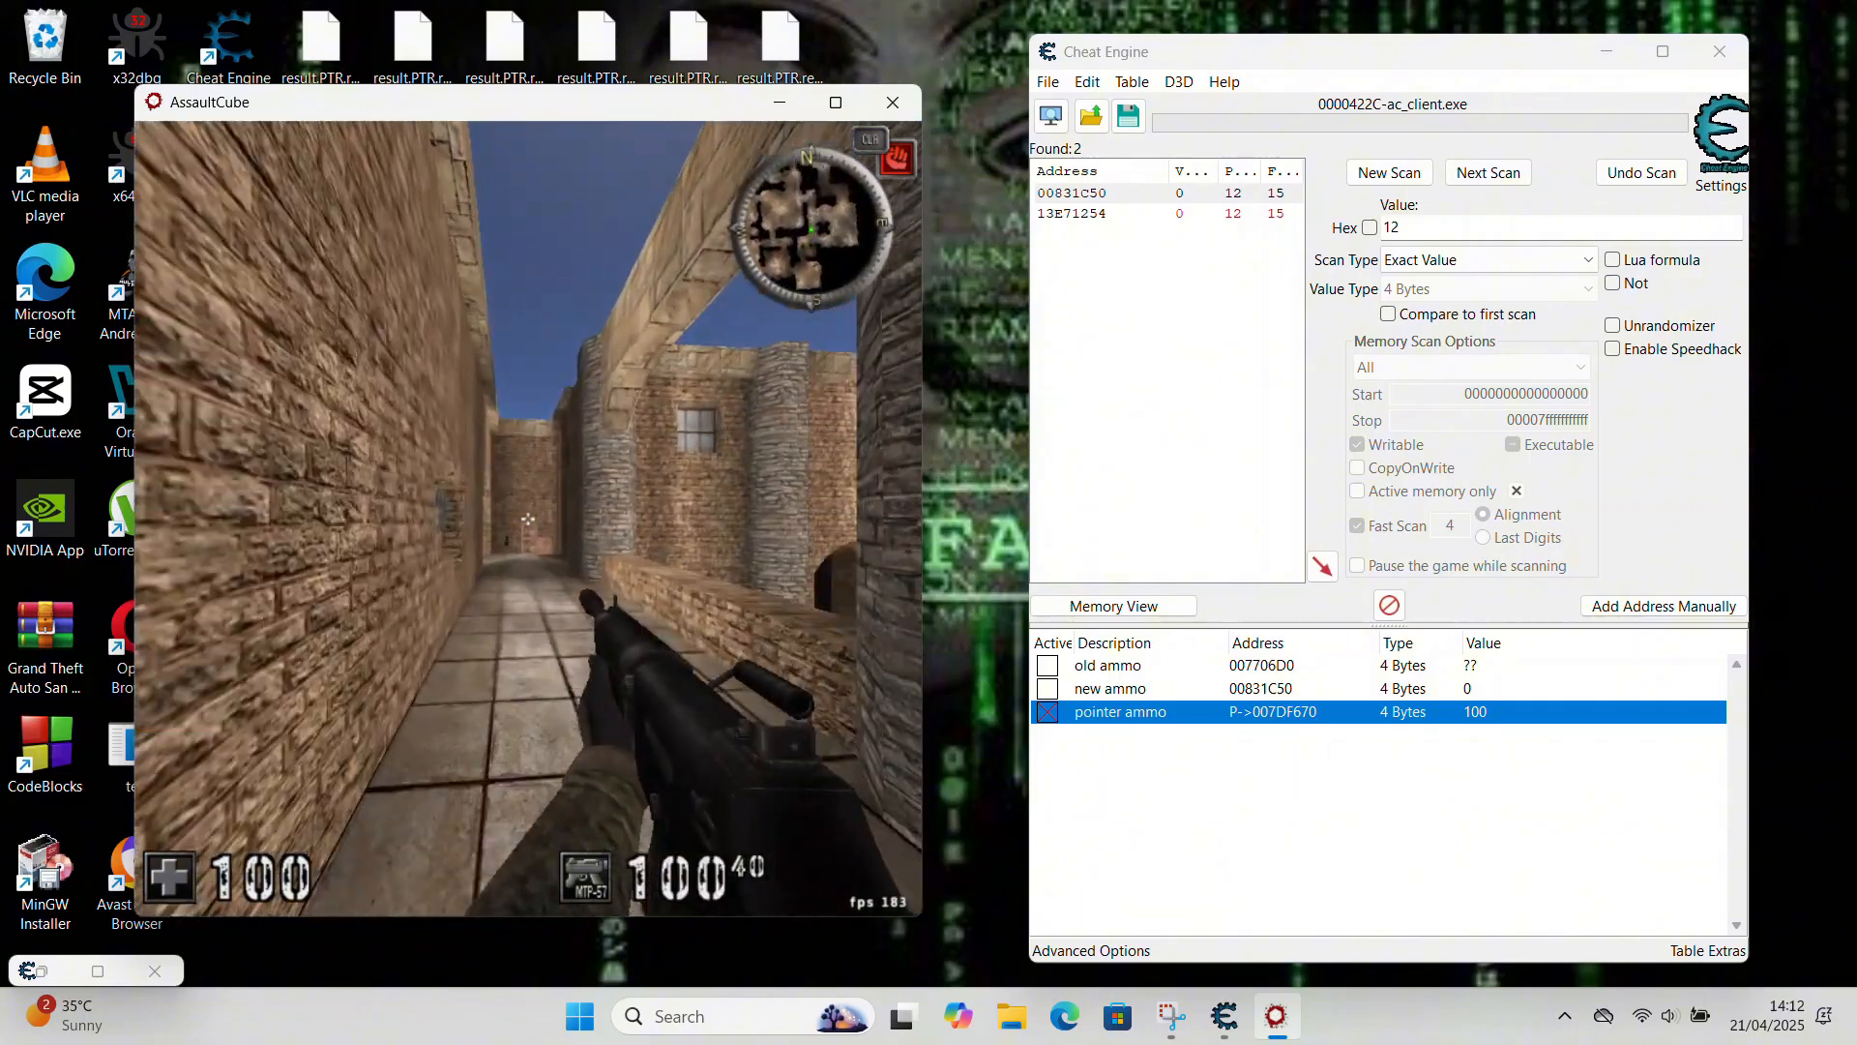
pyautogui.click(527, 519)
pyautogui.press('w')
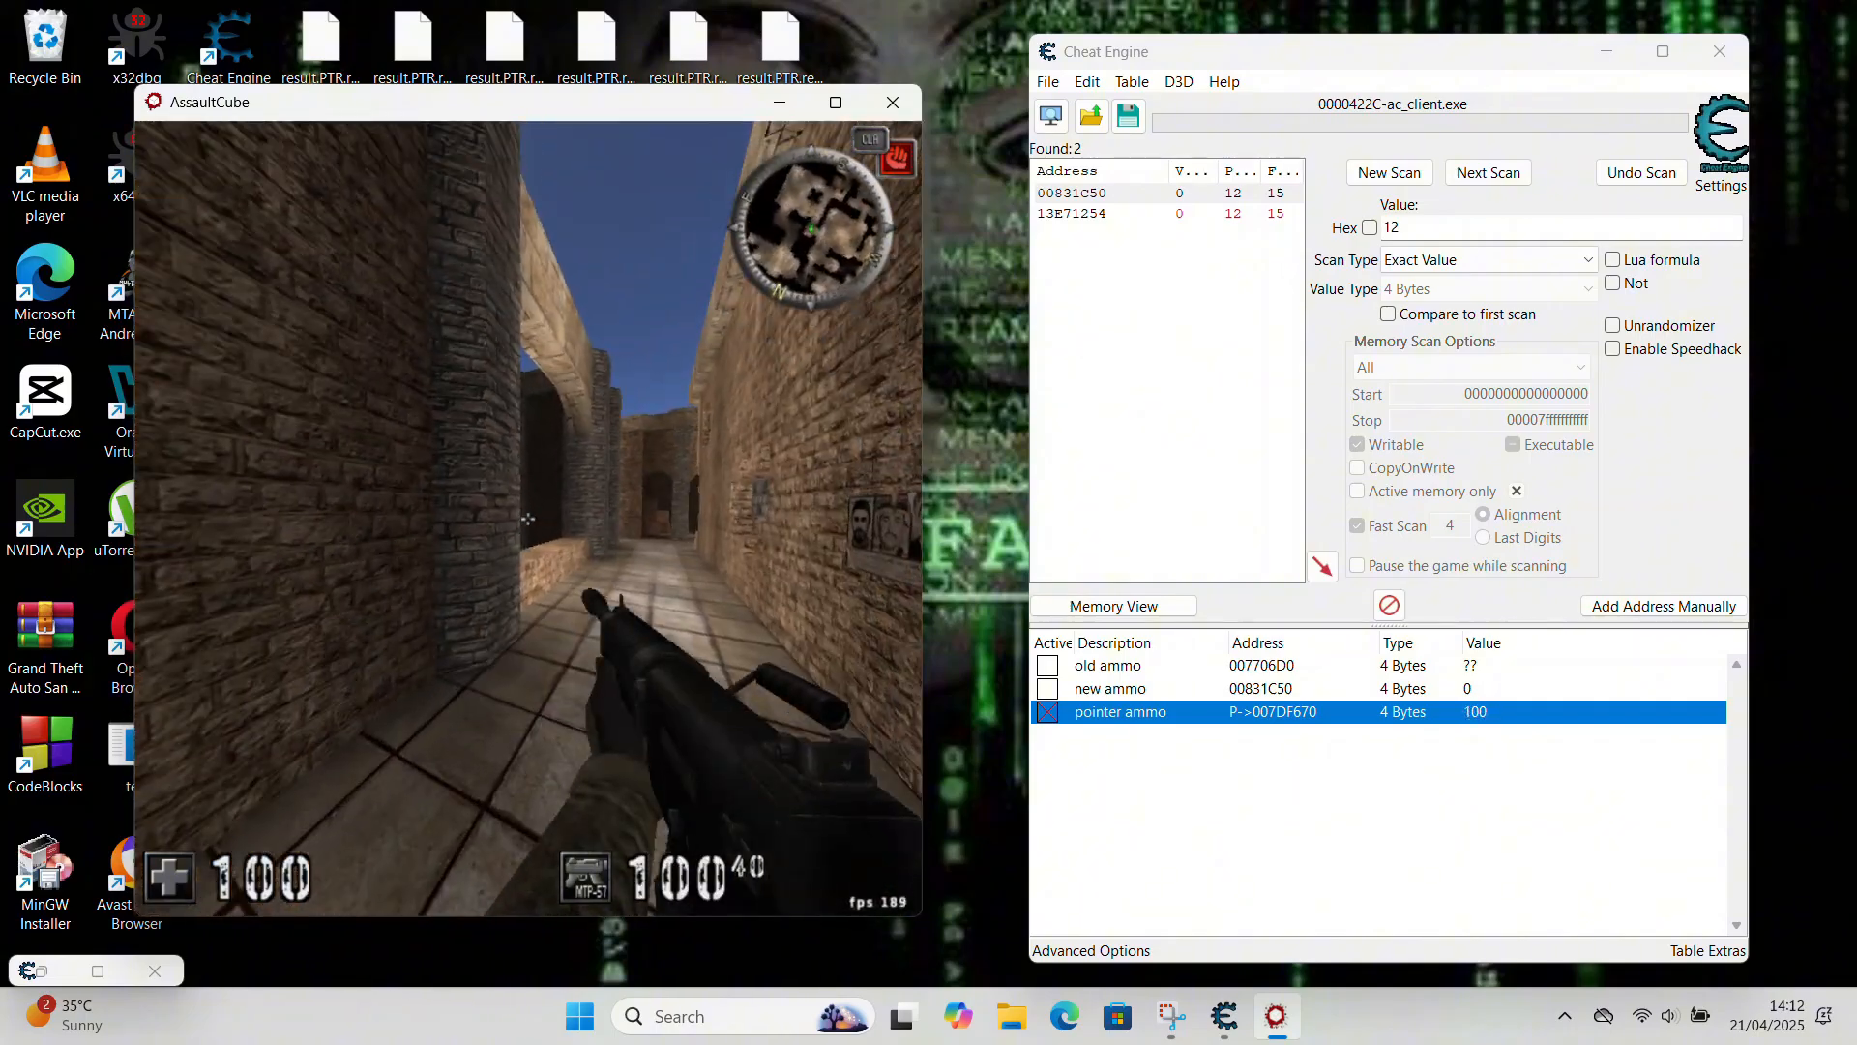
pyautogui.press('w')
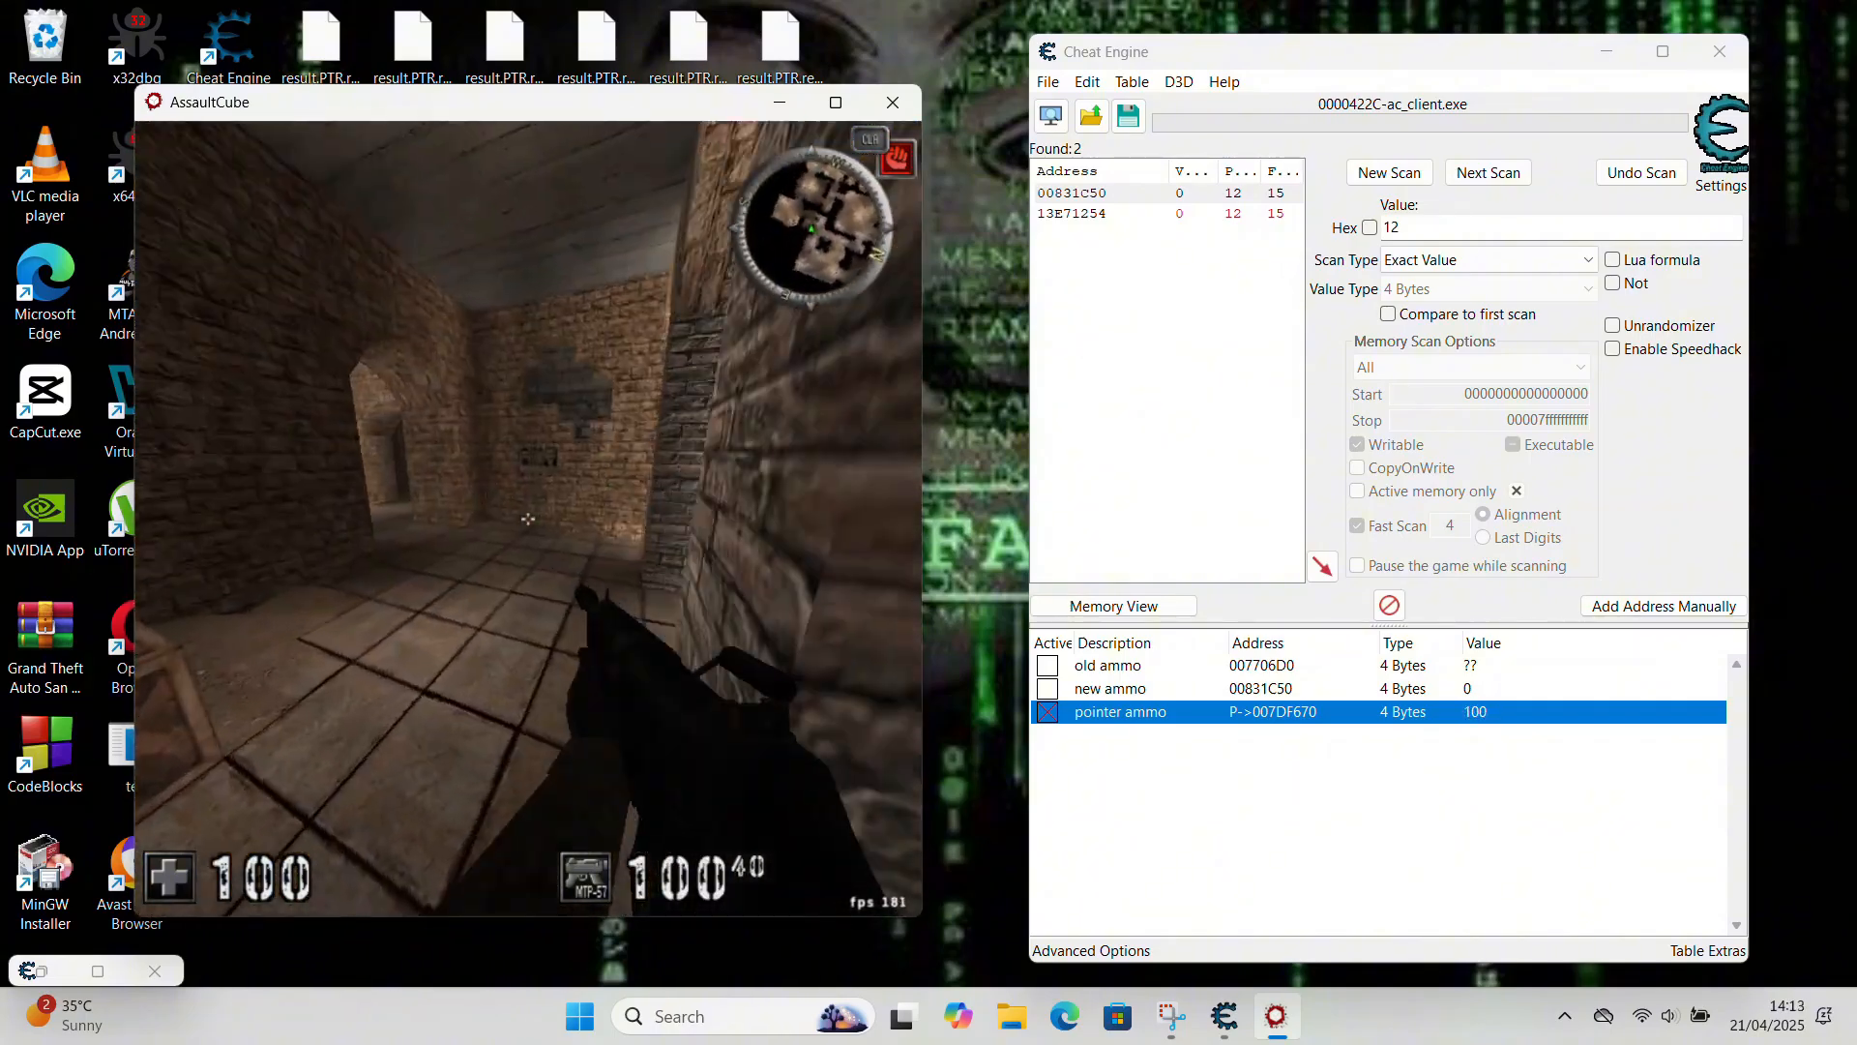
pyautogui.press('super')
pyautogui.click(201, 528)
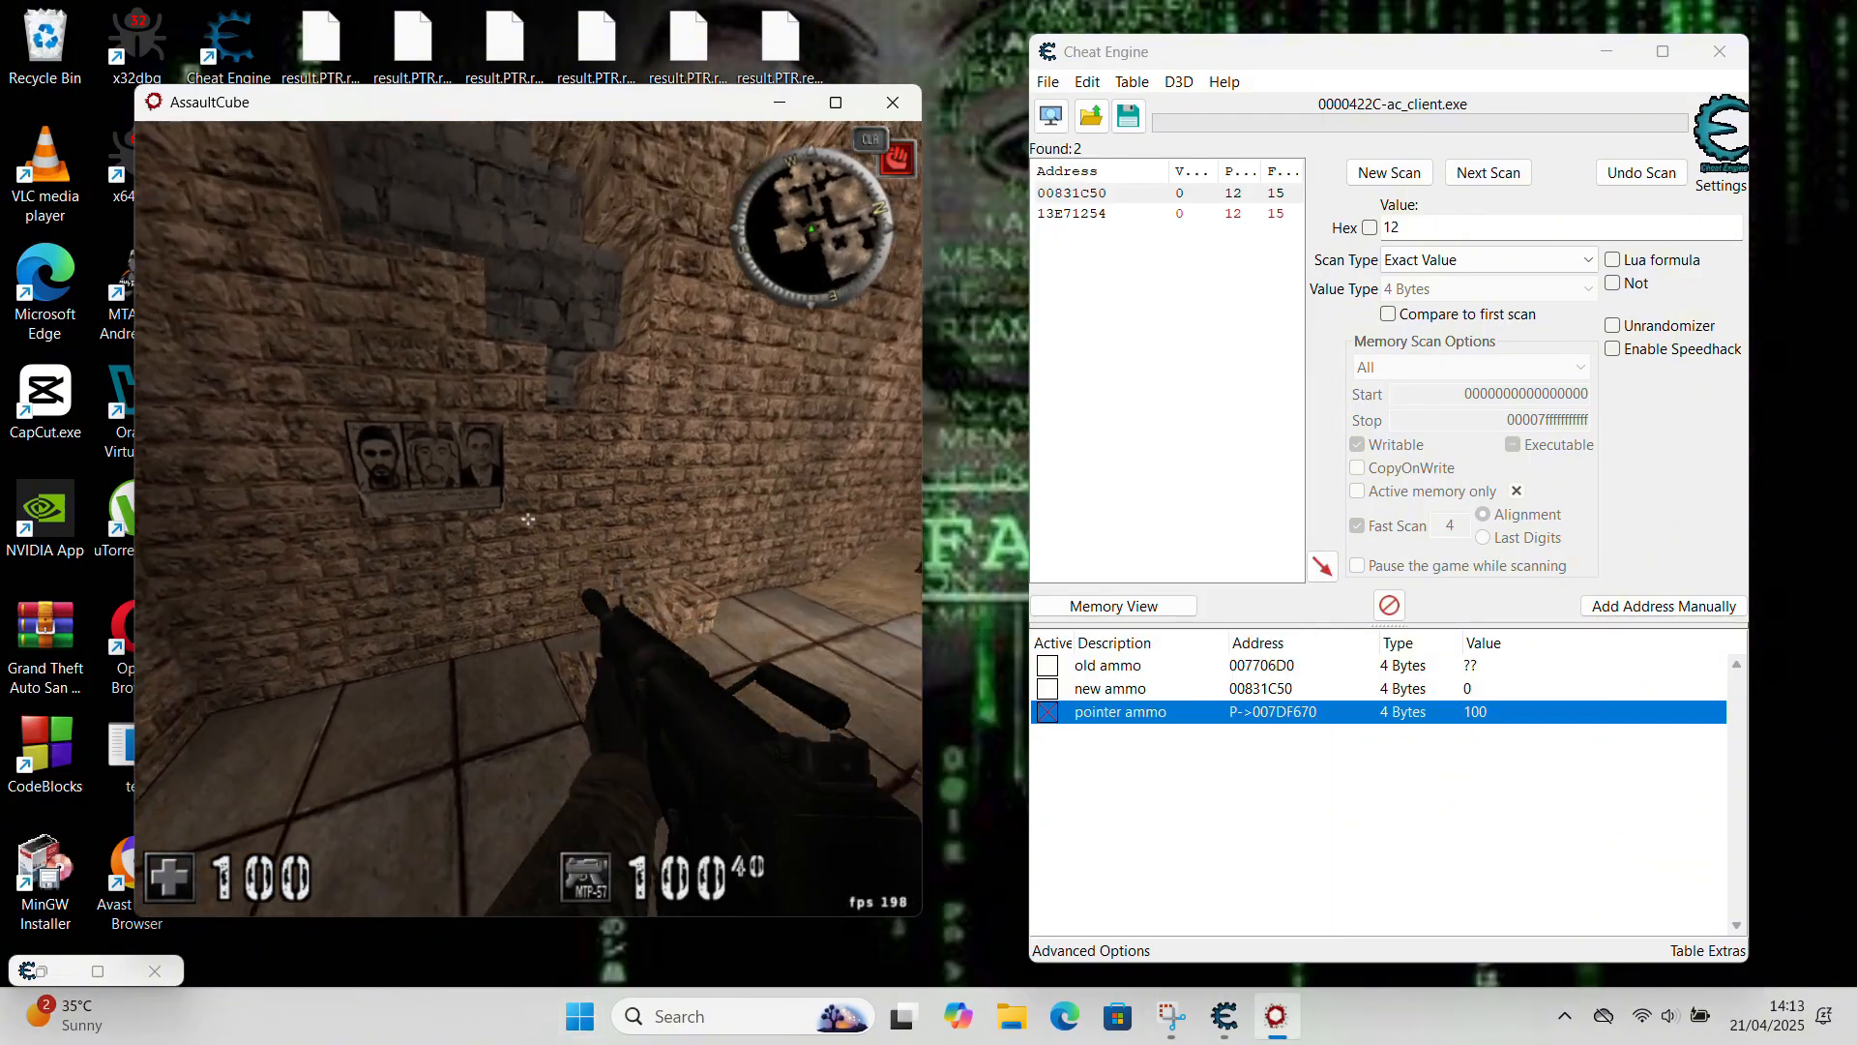